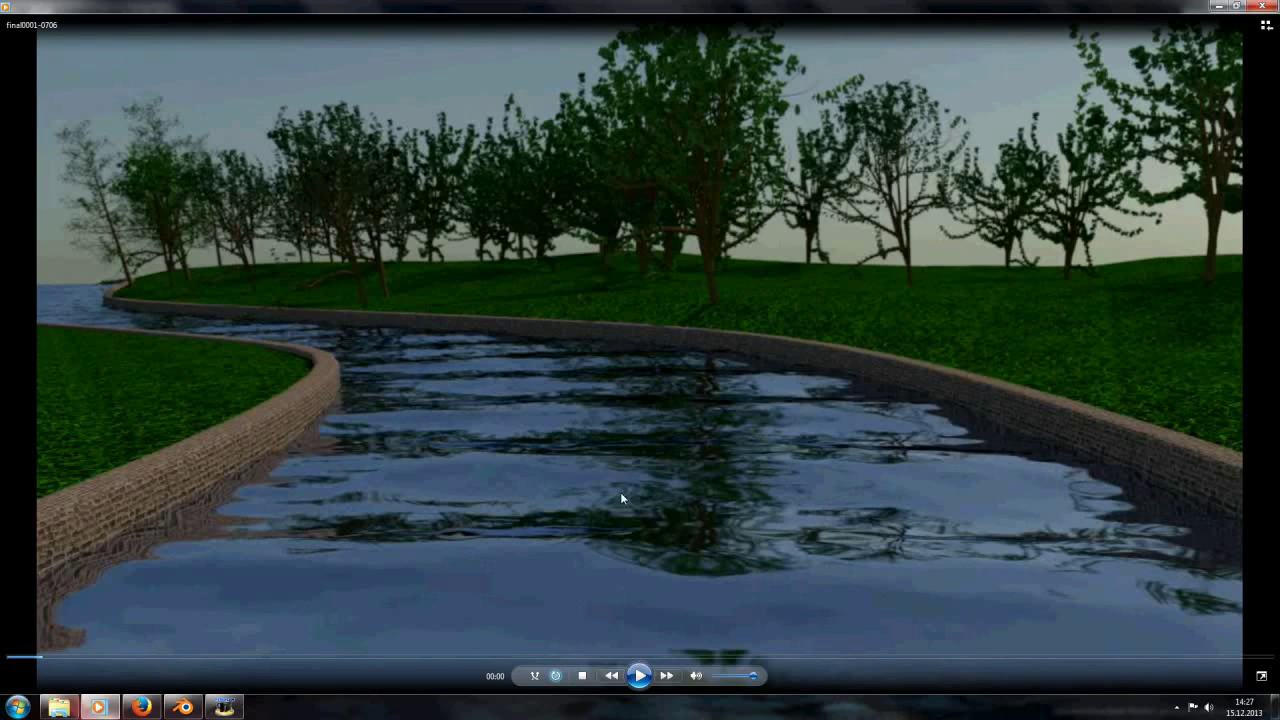
Play the rendered river clip final0001-0706 as a preview of the finished water
{"action": "left_click", "coordinate": [639, 679]}
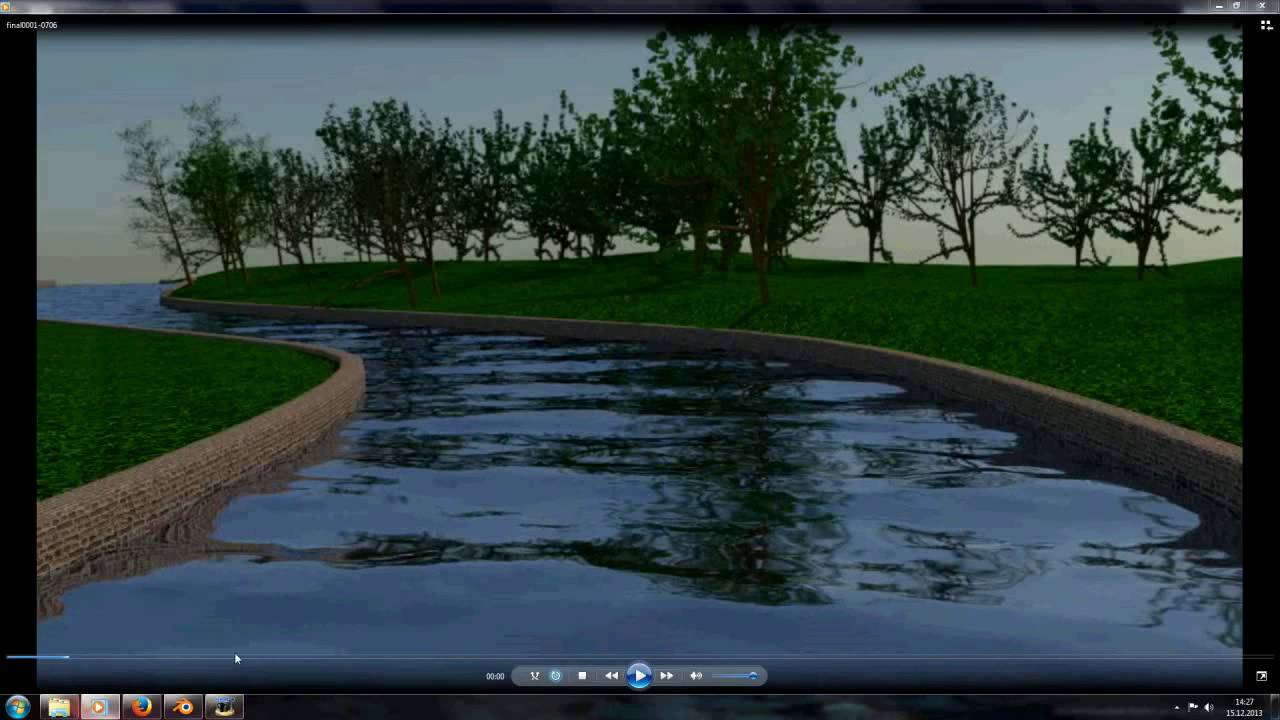
Switch to Firefox and open the thread "Write me your tutorial wishes!" in the Tutorials, Tips and Tricks forum
{"action": "left_click", "coordinate": [141, 707]}
{"action": "scroll", "coordinate": [447, 421], "scroll_direction": "down", "scroll_amount": 5}
{"action": "scroll", "coordinate": [447, 421], "scroll_direction": "down", "scroll_amount": 6}
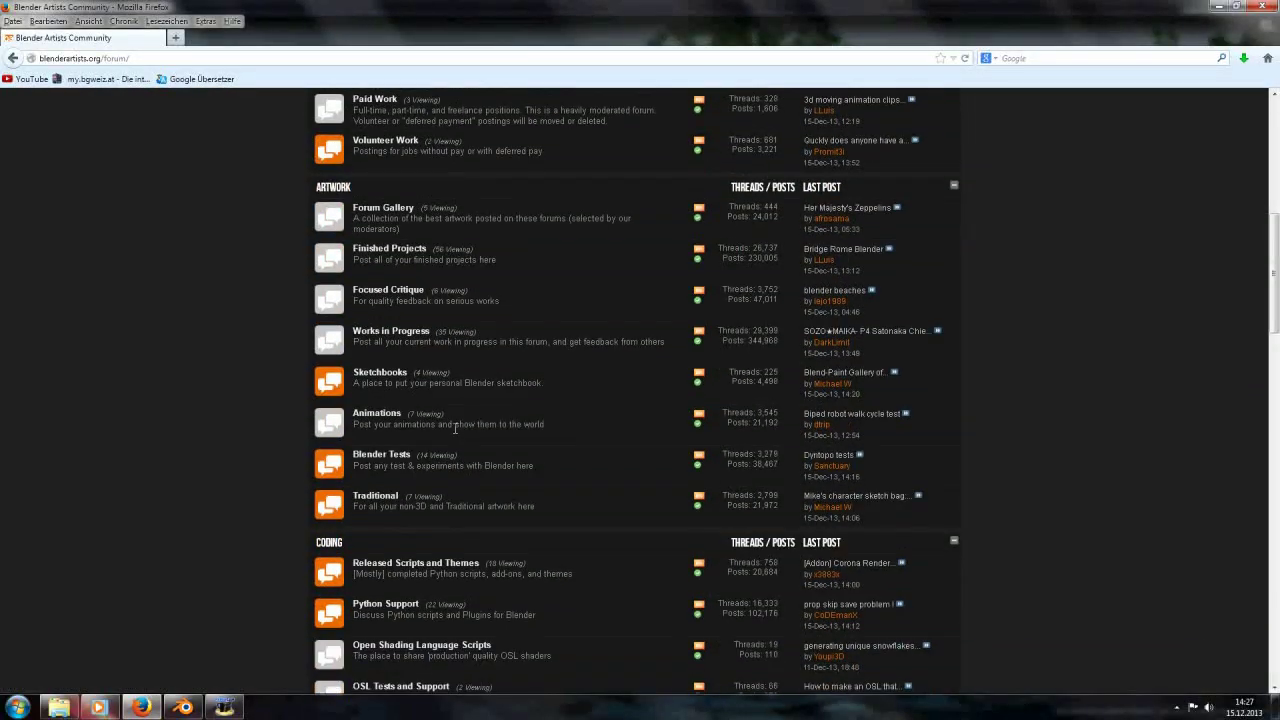
{"action": "scroll", "coordinate": [454, 426], "scroll_direction": "down", "scroll_amount": 7}
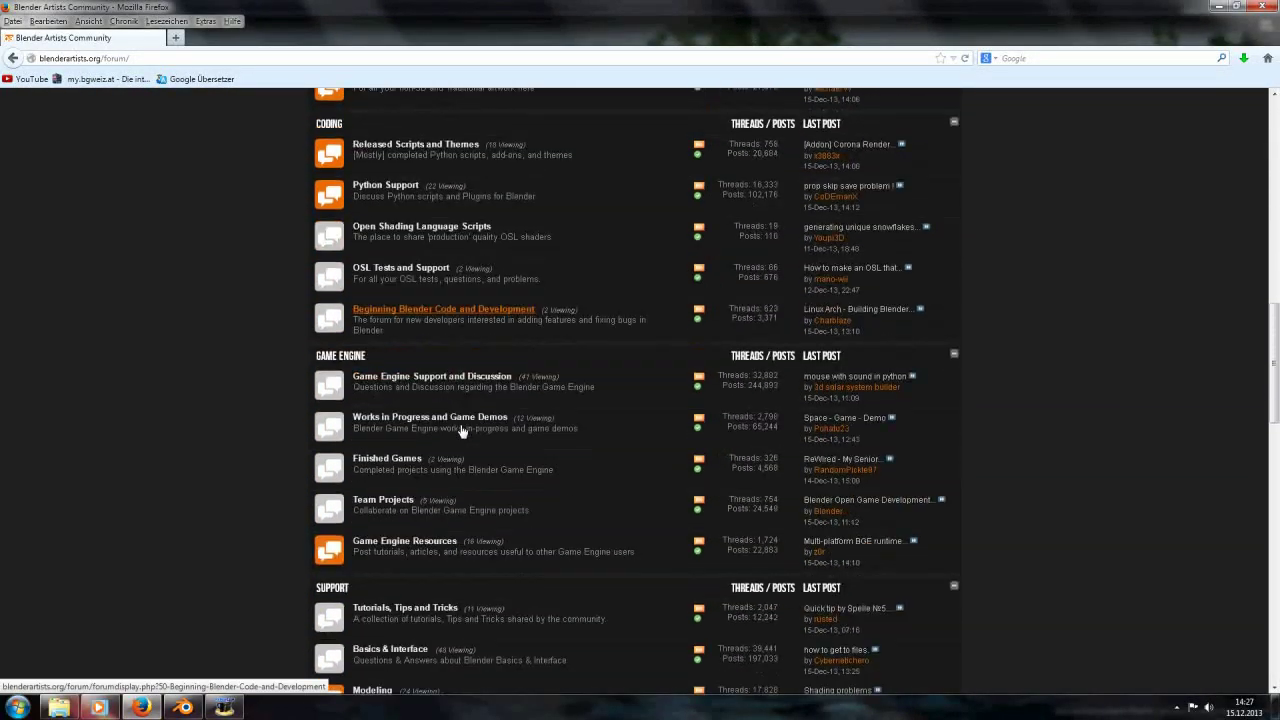
{"action": "left_click", "coordinate": [420, 494]}
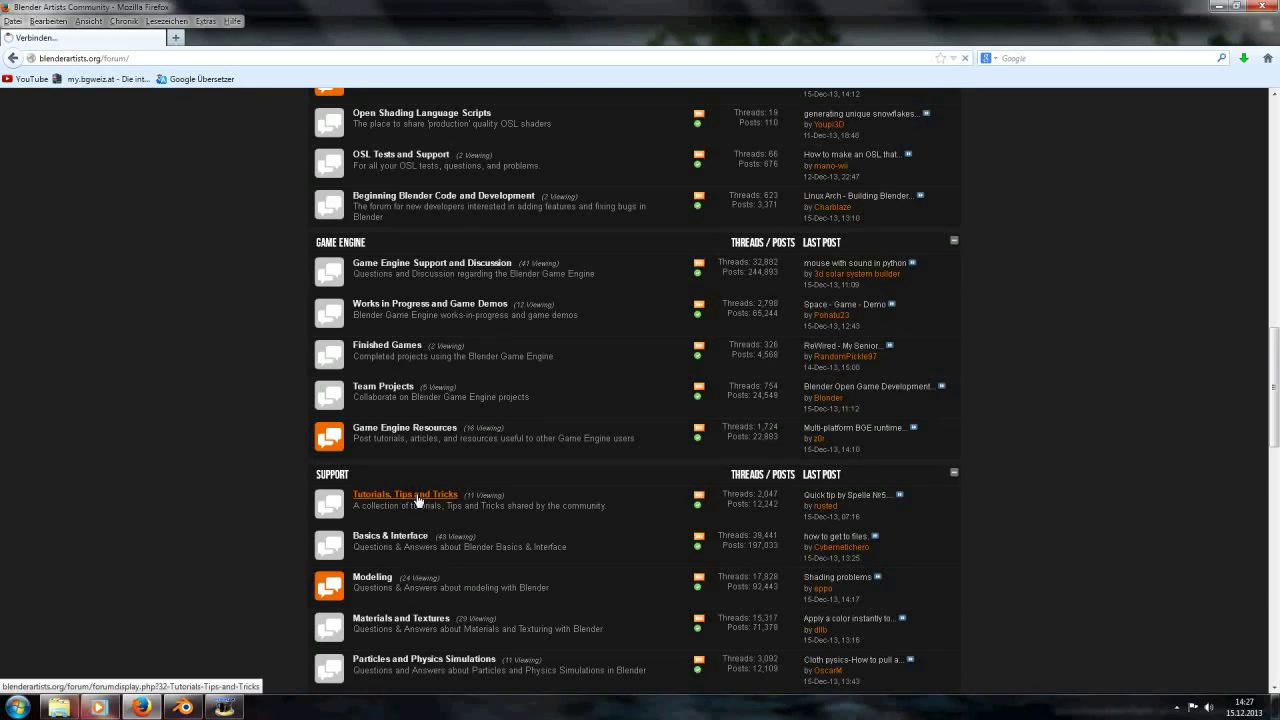
{"action": "scroll", "coordinate": [529, 471], "scroll_direction": "down", "scroll_amount": 5}
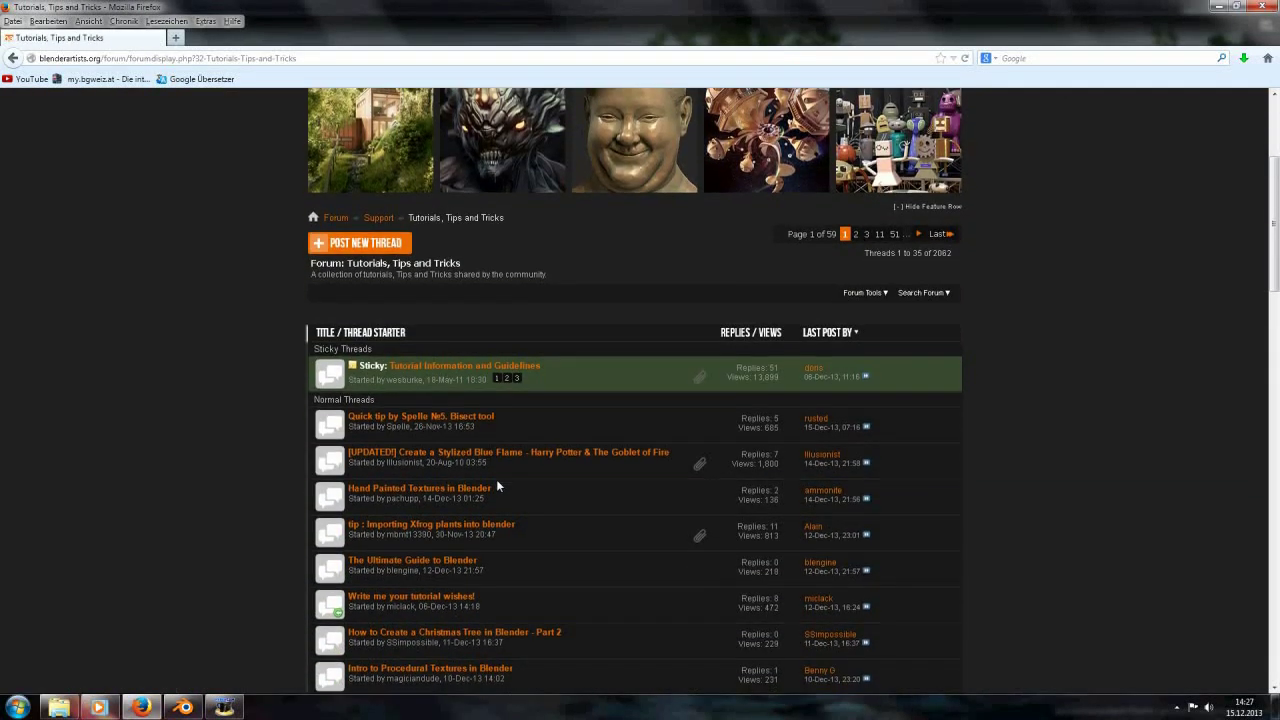
{"action": "left_click", "coordinate": [444, 518]}
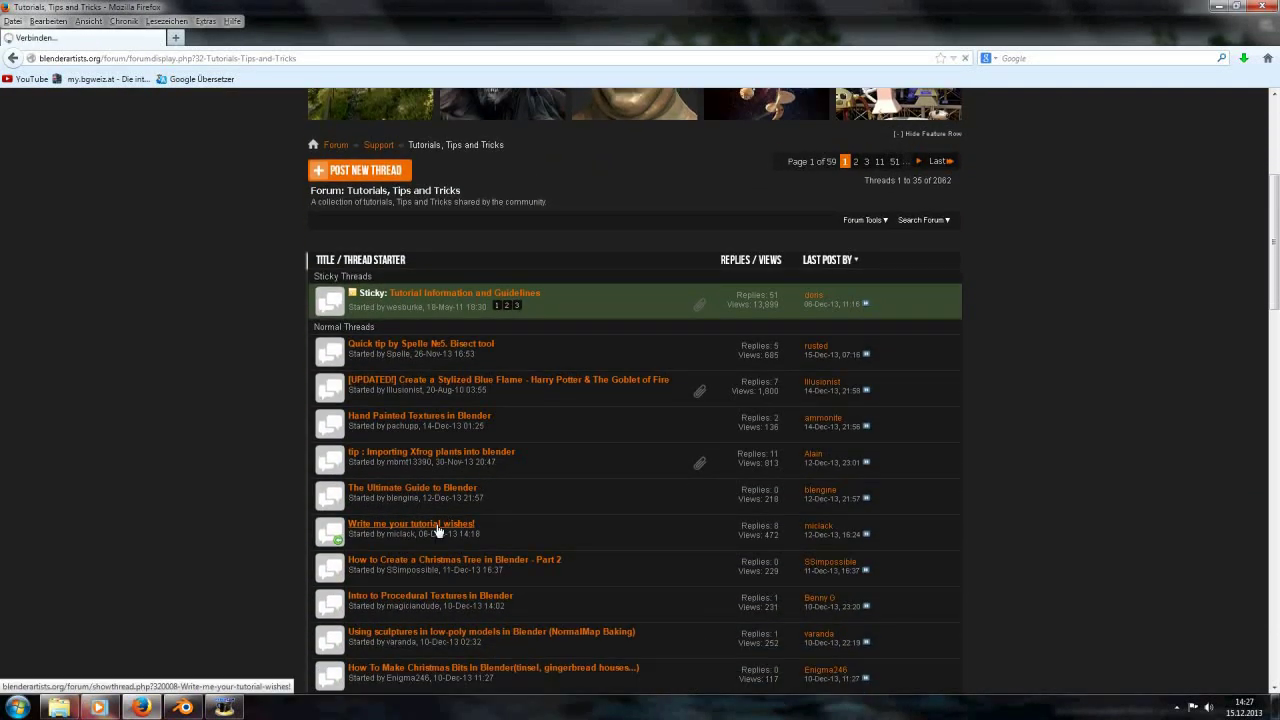
Read through the thread's replies and highlight parts of the post #8 request for a realistic water tutorial
{"action": "scroll", "coordinate": [499, 516], "scroll_direction": "down", "scroll_amount": 5}
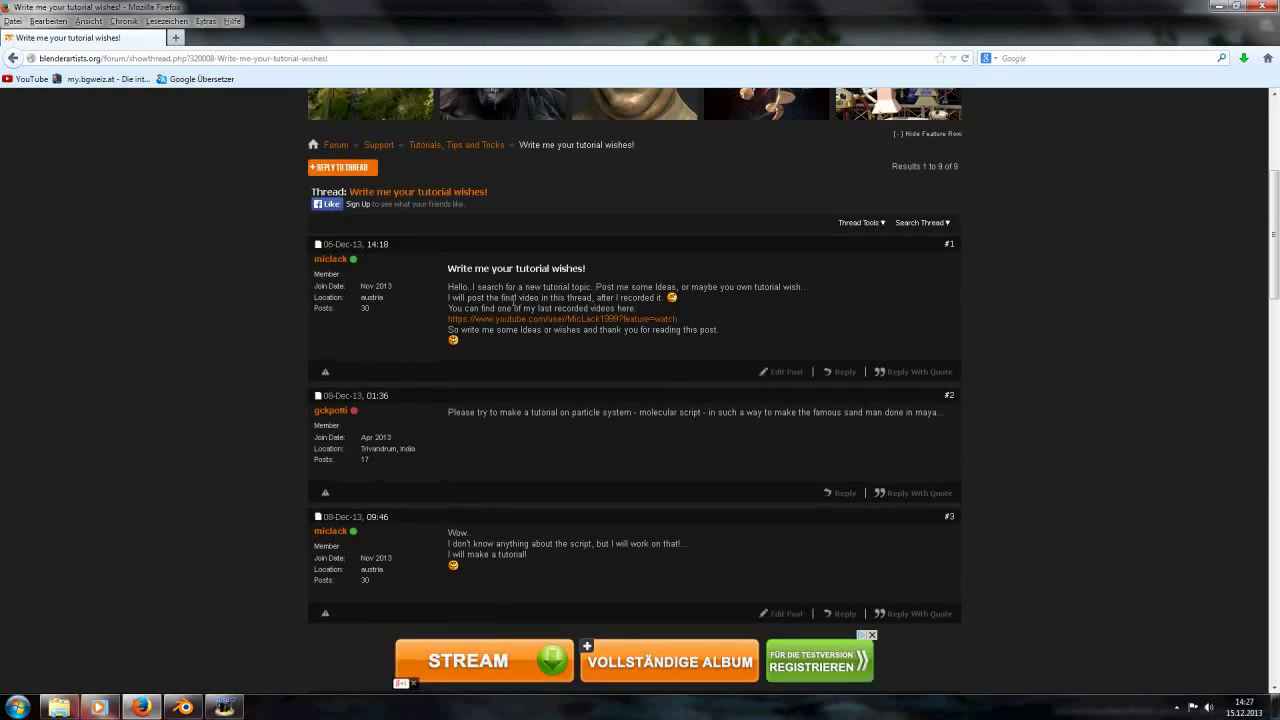
{"action": "scroll", "coordinate": [540, 290], "scroll_direction": "down", "scroll_amount": 5}
{"action": "scroll", "coordinate": [545, 312], "scroll_direction": "up", "scroll_amount": 5}
{"action": "scroll", "coordinate": [618, 391], "scroll_direction": "down", "scroll_amount": 1}
{"action": "scroll", "coordinate": [618, 391], "scroll_direction": "down", "scroll_amount": 15}
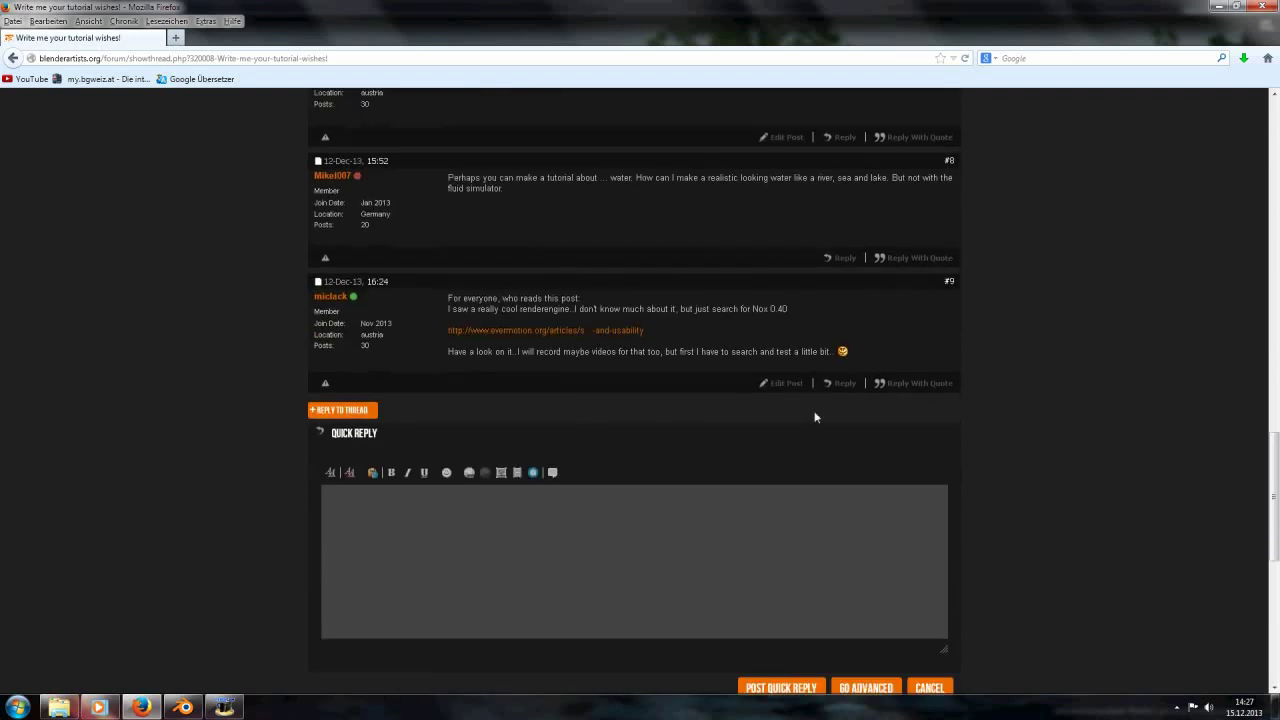
{"action": "scroll", "coordinate": [650, 354], "scroll_direction": "up", "scroll_amount": 6}
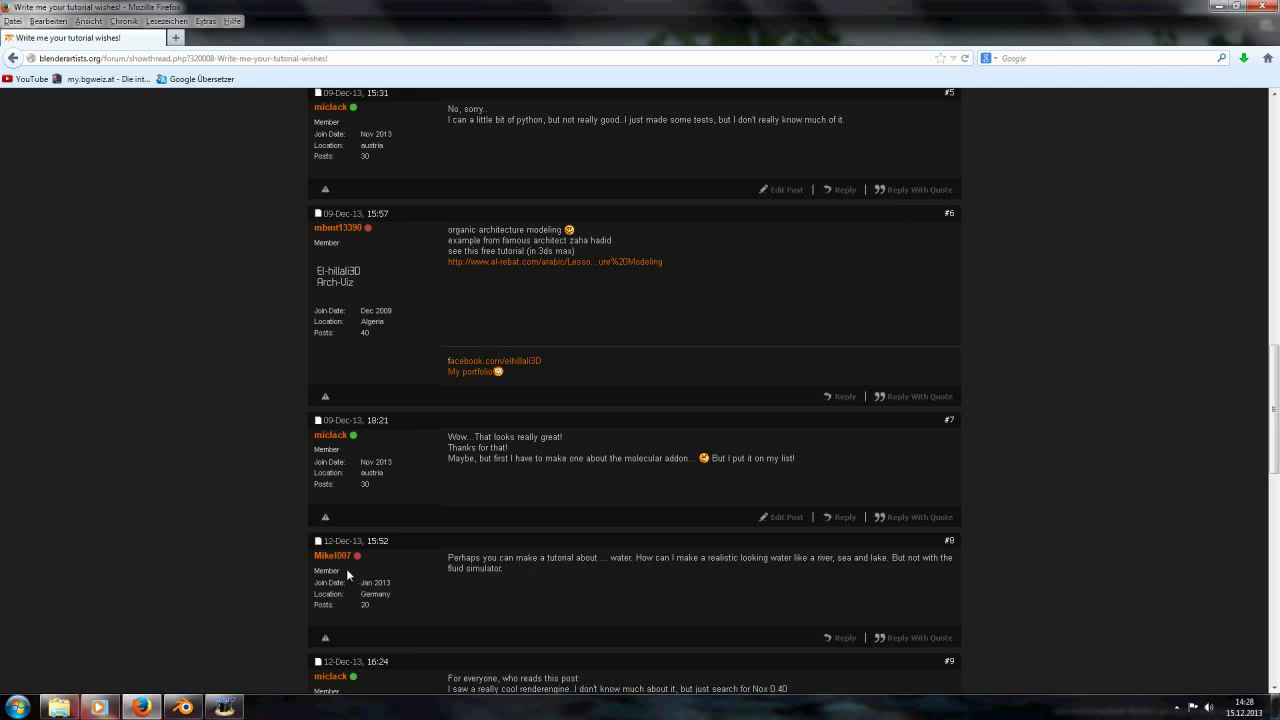
{"action": "scroll", "coordinate": [344, 568], "scroll_direction": "up", "scroll_amount": 3}
{"action": "scroll", "coordinate": [358, 580], "scroll_direction": "down", "scroll_amount": 1}
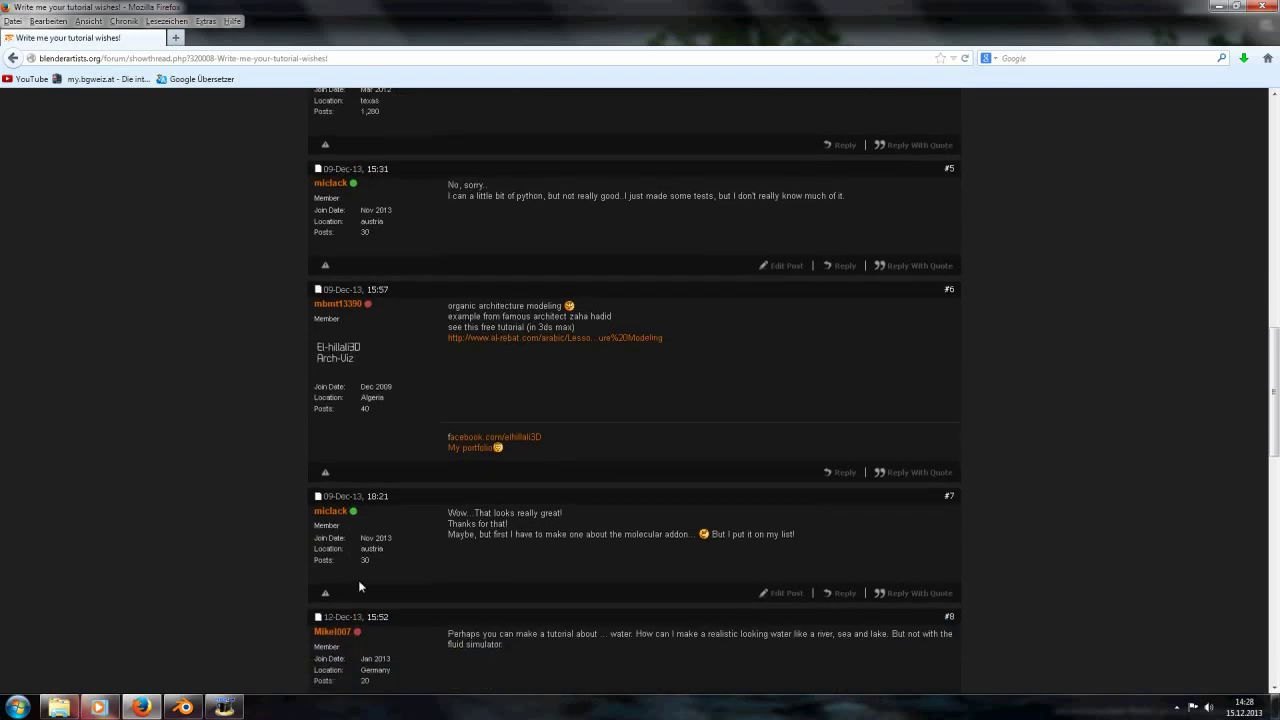
{"action": "scroll", "coordinate": [620, 615], "scroll_direction": "down", "scroll_amount": 3}
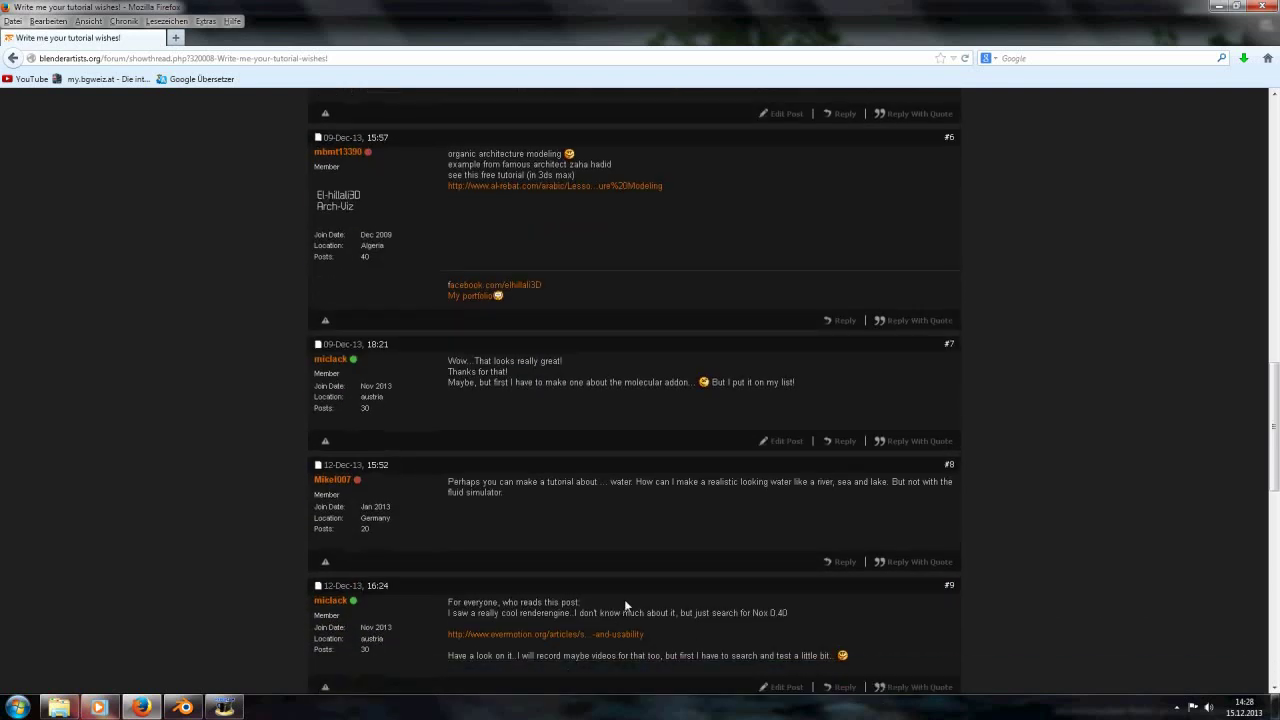
{"action": "left_click_drag", "start_coordinate": [543, 486], "coordinate": [672, 483]}
{"action": "left_click", "coordinate": [672, 500]}
{"action": "left_click_drag", "start_coordinate": [764, 486], "coordinate": [857, 487]}
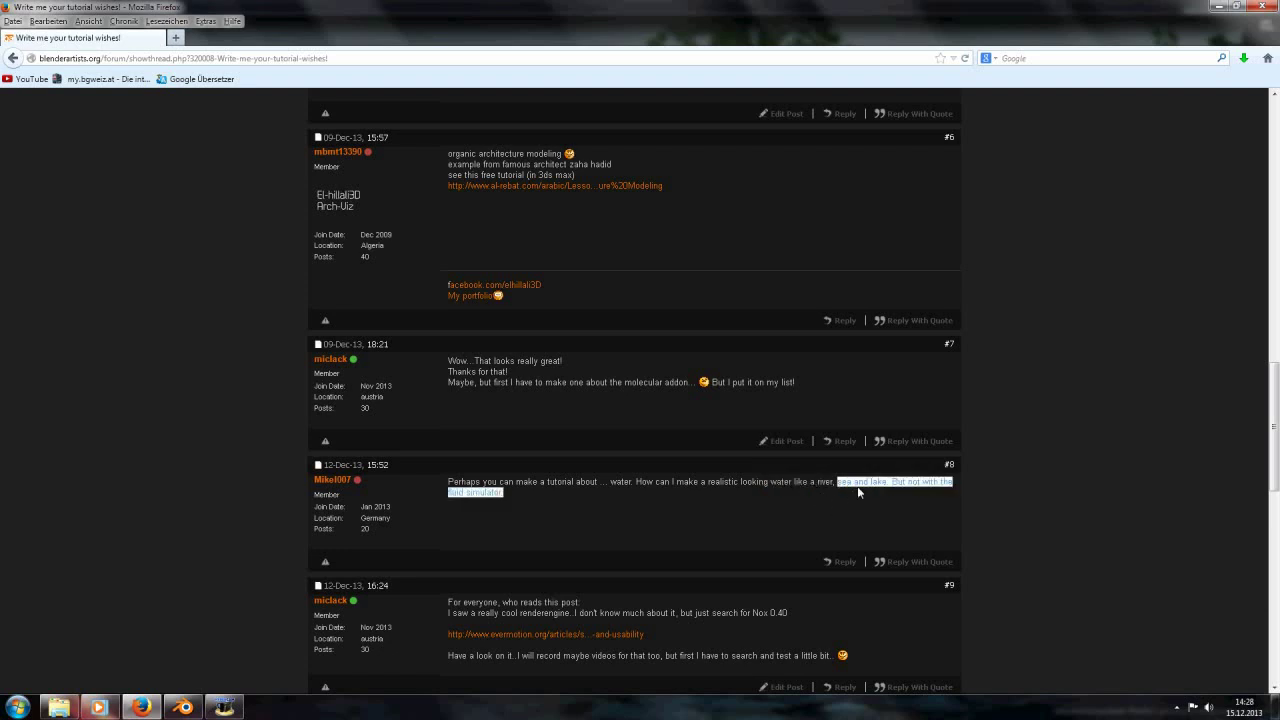
{"action": "left_click", "coordinate": [843, 506]}
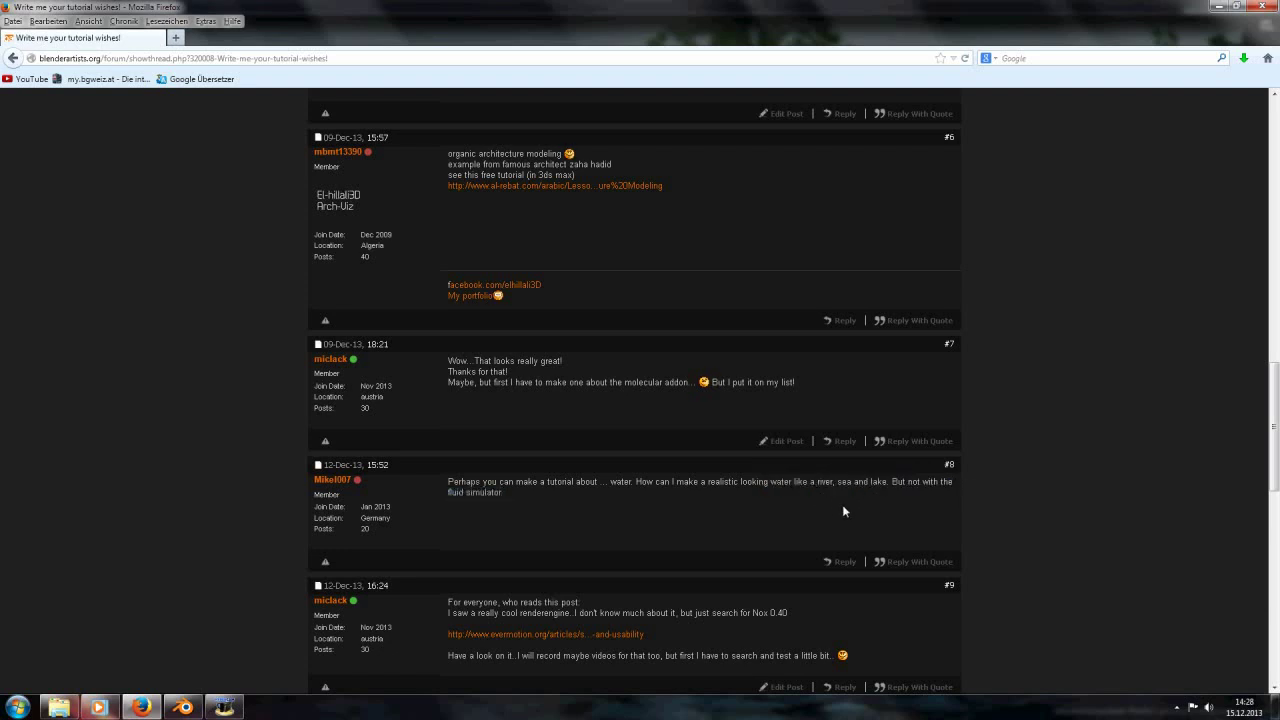
Switch to Blender, leave the camera view of the river scene and select the fluss_wasser.001 object
{"action": "left_click", "coordinate": [185, 705]}
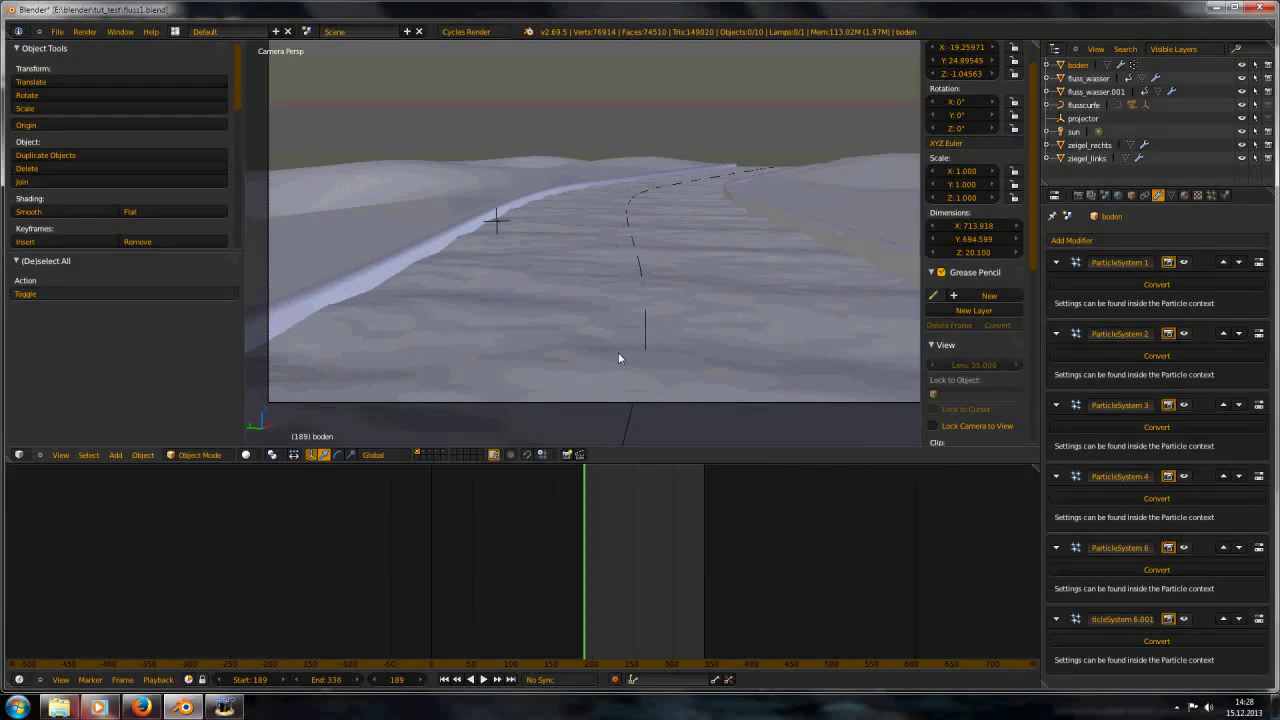
{"action": "key", "text": "KP_0"}
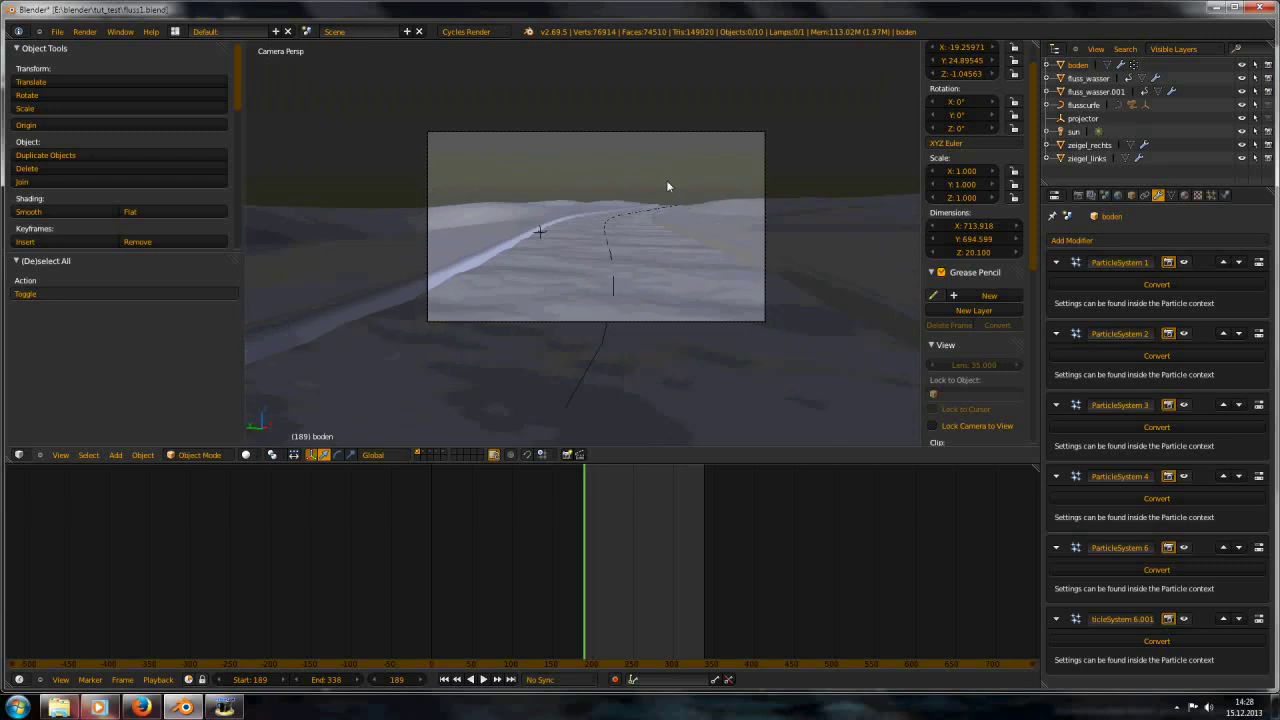
{"action": "scroll", "coordinate": [643, 242], "scroll_direction": "down", "scroll_amount": 20}
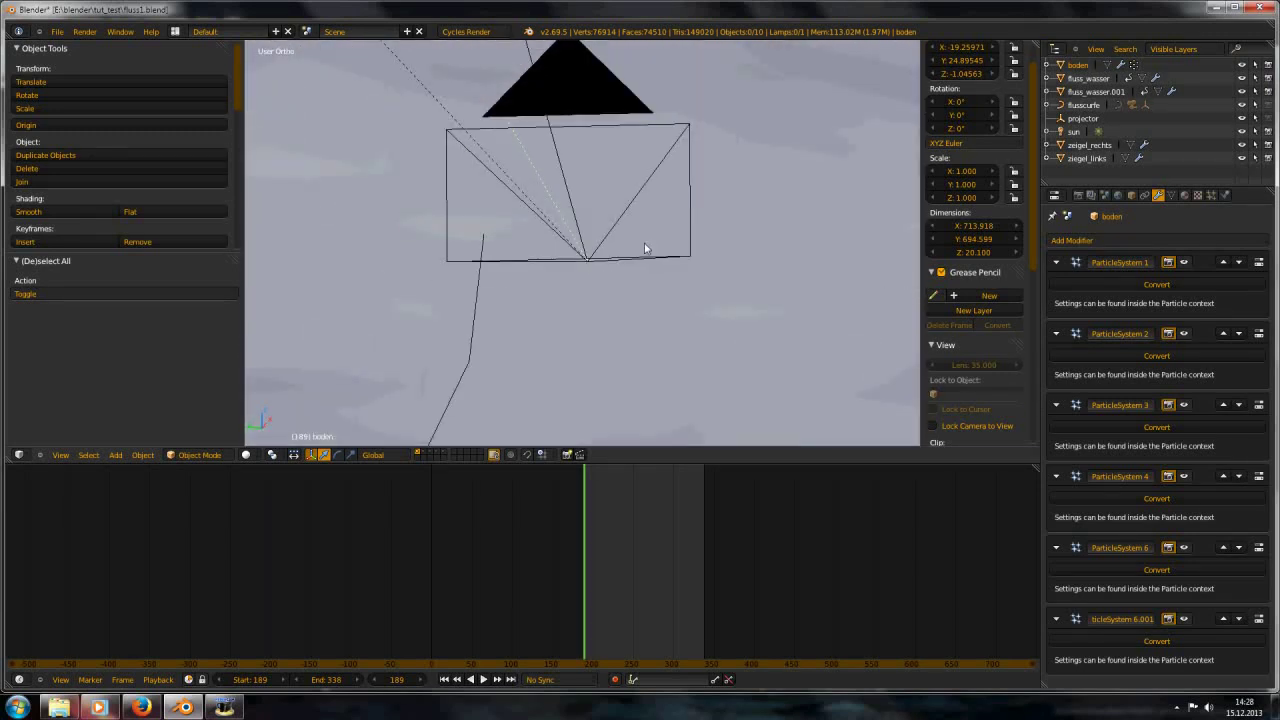
{"action": "middle_click_drag", "start_coordinate": [646, 228], "coordinate": [549, 269]}
{"action": "right_click", "coordinate": [567, 260]}
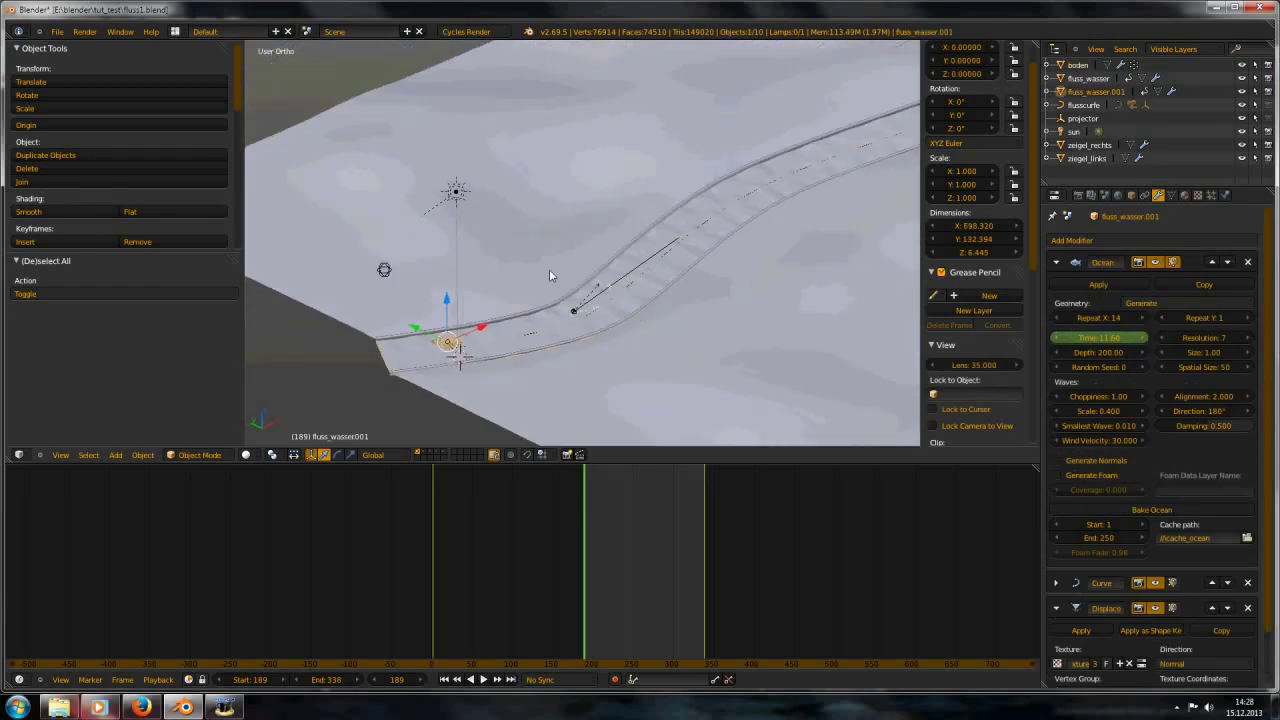
Play the river scene's animation briefly in the viewport to preview the water's movement
{"action": "scroll", "coordinate": [551, 272], "scroll_direction": "up", "scroll_amount": 7}
{"action": "scroll", "coordinate": [688, 347], "scroll_direction": "down", "scroll_amount": 3}
{"action": "key", "text": "alt+s"}
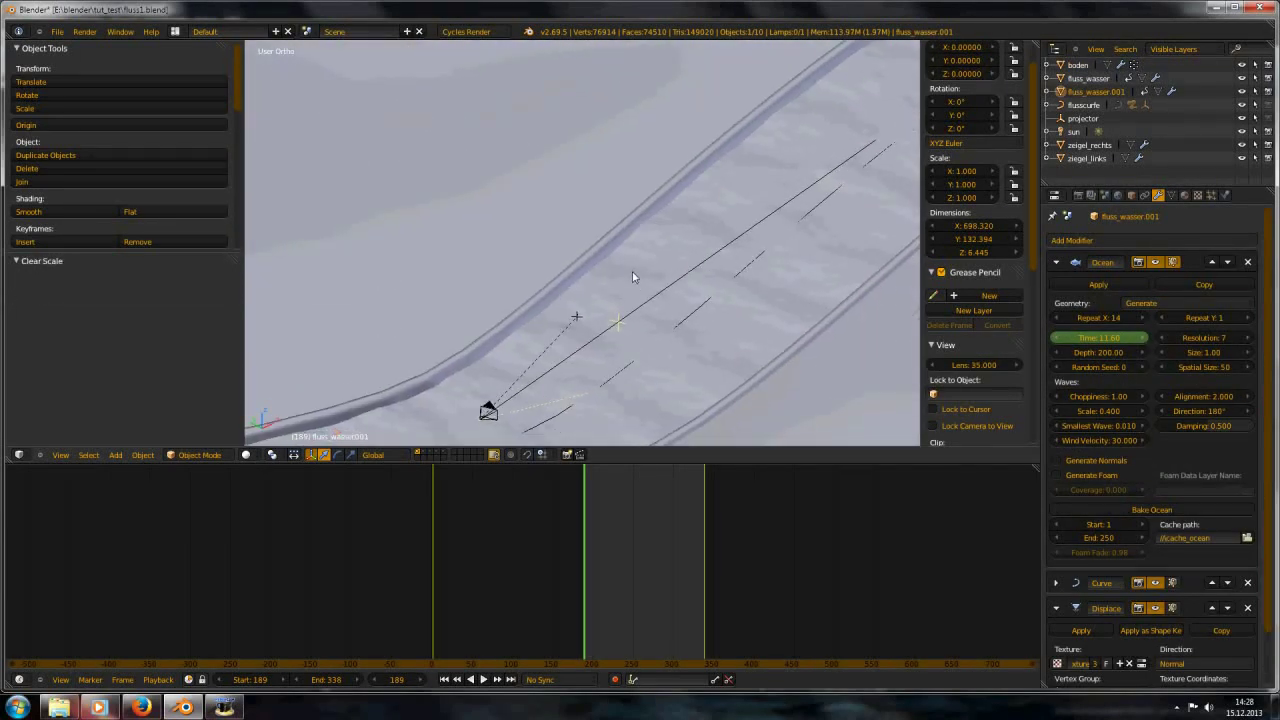
{"action": "scroll", "coordinate": [640, 273], "scroll_direction": "down", "scroll_amount": 4}
{"action": "key", "text": "alt+a"}
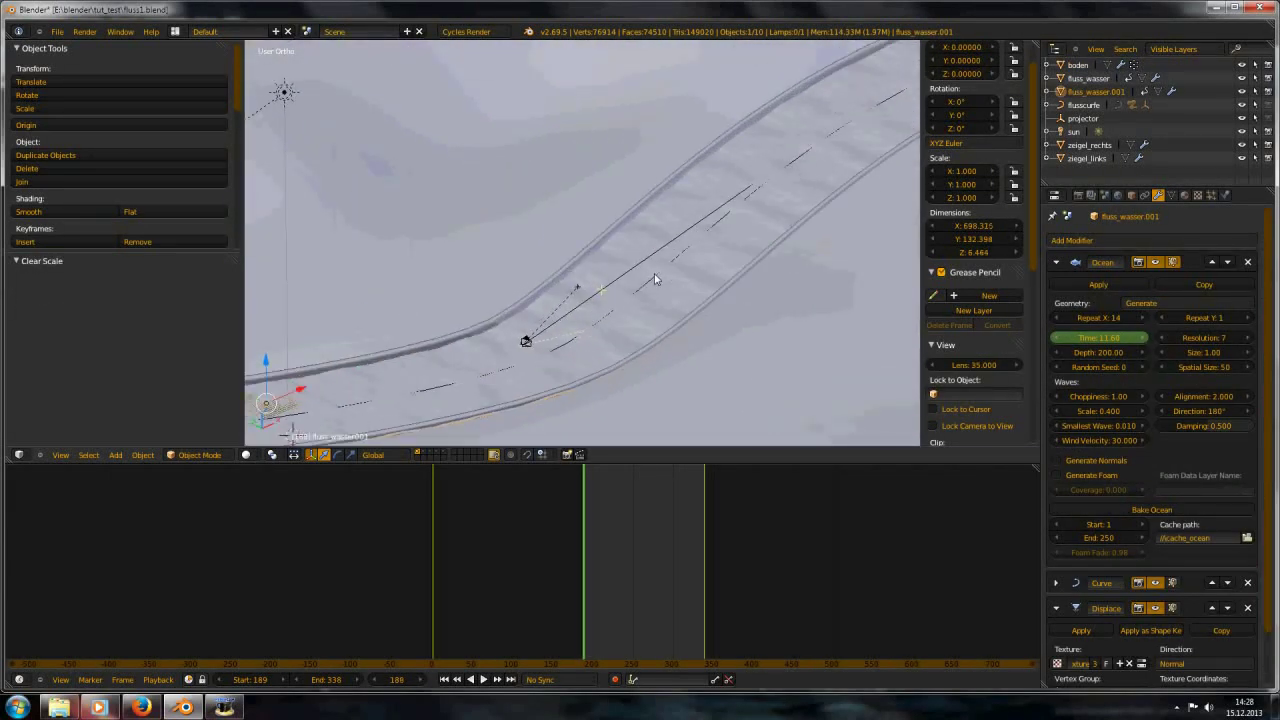
{"action": "key", "text": "alt+a"}
{"action": "scroll", "coordinate": [635, 310], "scroll_direction": "up", "scroll_amount": 4}
{"action": "scroll", "coordinate": [629, 351], "scroll_direction": "down", "scroll_amount": 4}
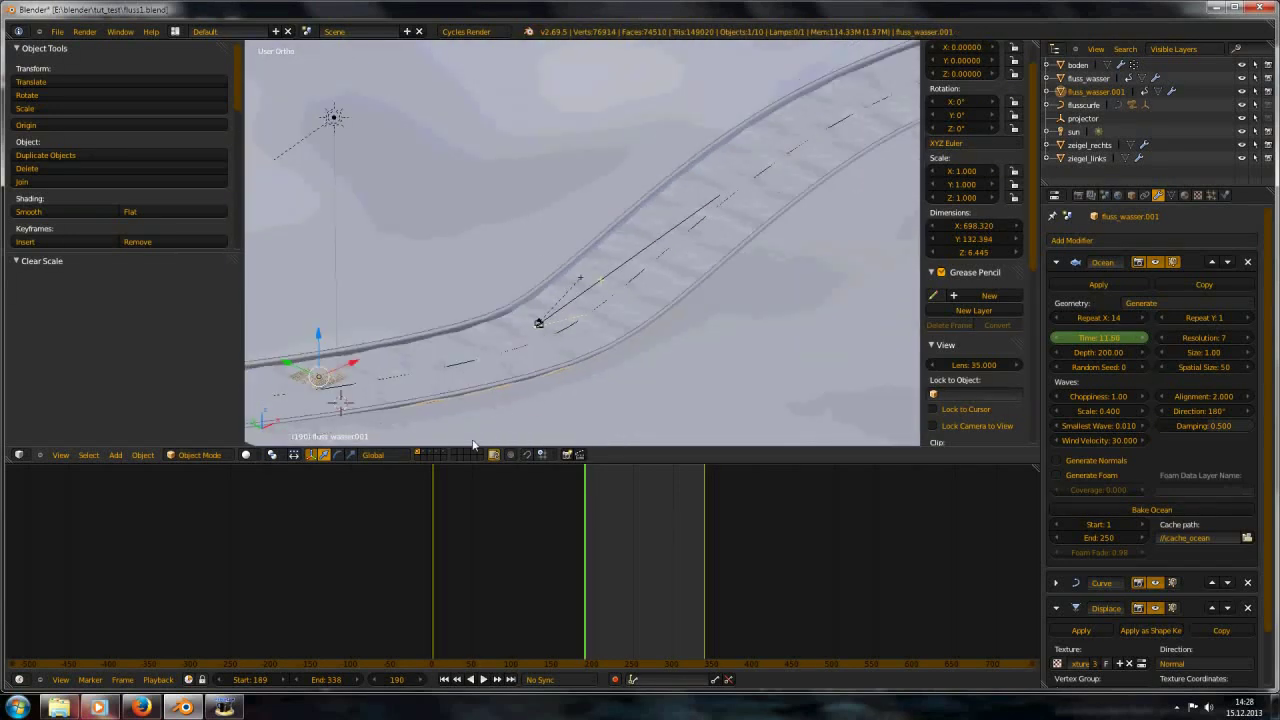
Examine the river scene from several angles, looking at the terrain and the winding course of the water
{"action": "middle_click_drag", "start_coordinate": [541, 357], "coordinate": [832, 174]}
{"action": "middle_click_drag", "start_coordinate": [671, 266], "coordinate": [609, 265]}
{"action": "scroll", "coordinate": [609, 265], "scroll_direction": "down", "scroll_amount": 5}
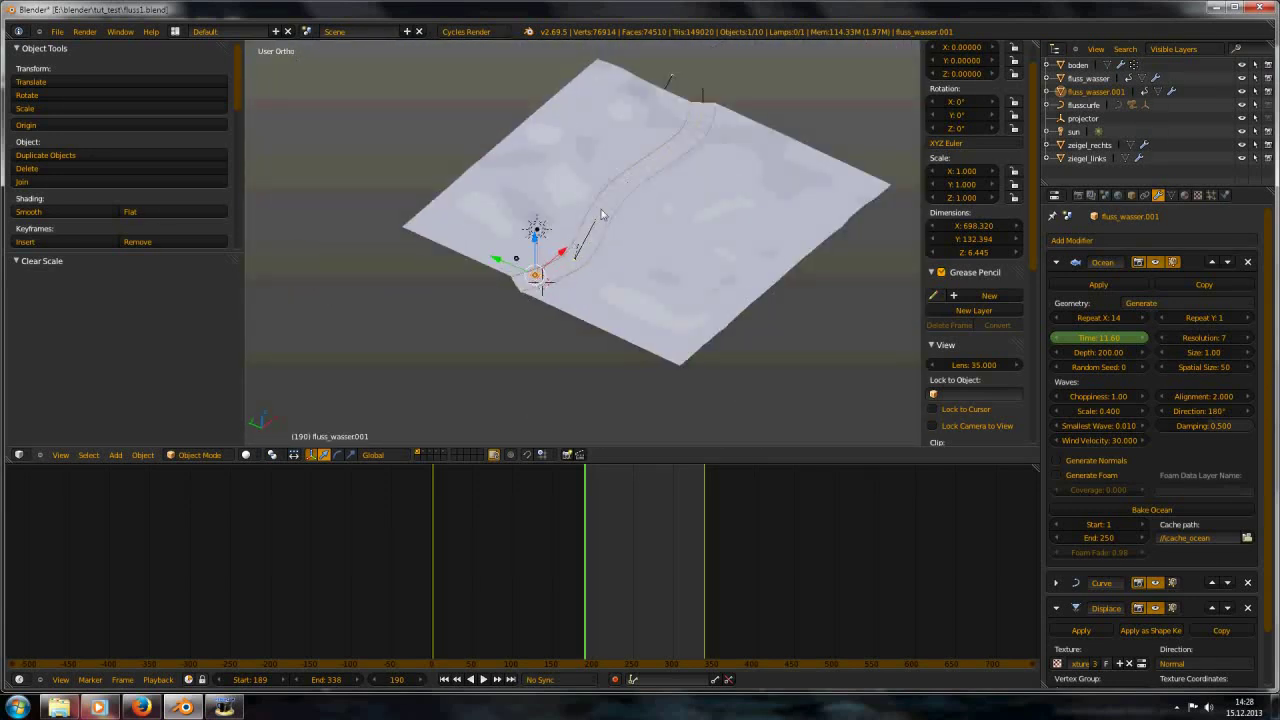
{"action": "scroll", "coordinate": [506, 332], "scroll_direction": "up", "scroll_amount": 4}
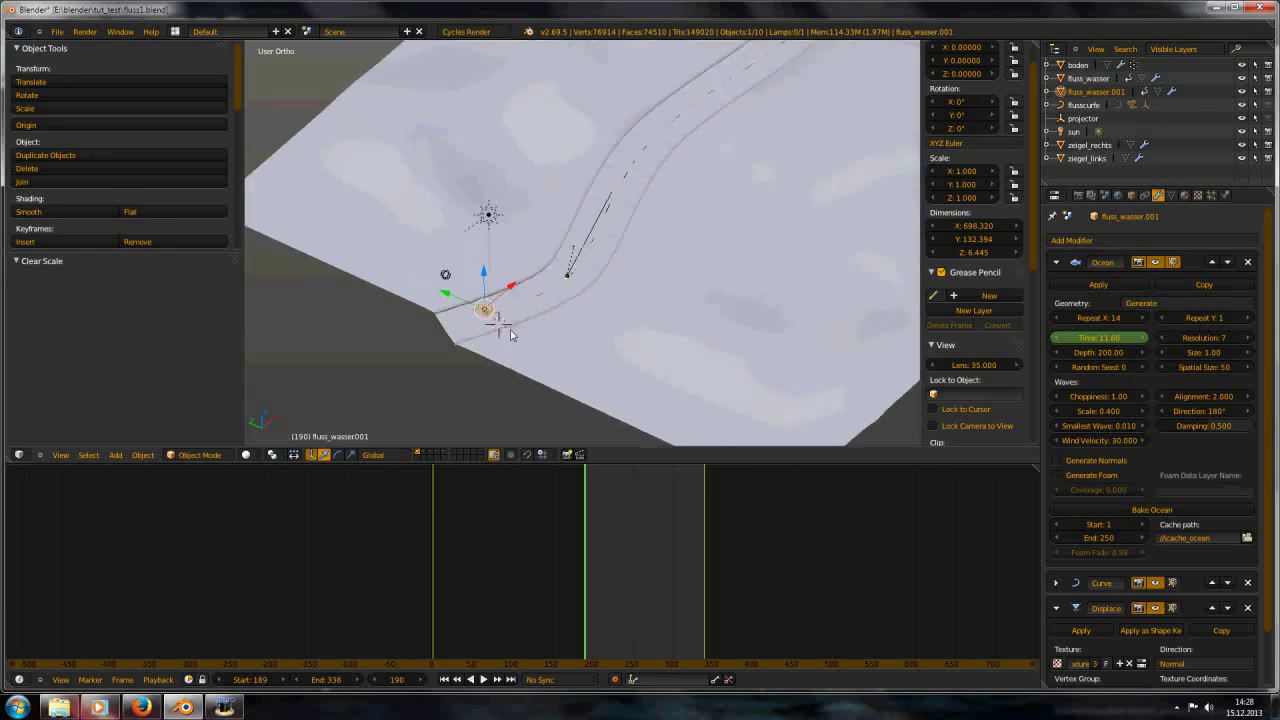
{"action": "scroll", "coordinate": [560, 310], "scroll_direction": "down", "scroll_amount": 5}
{"action": "middle_click_drag", "start_coordinate": [685, 241], "coordinate": [778, 207]}
{"action": "scroll", "coordinate": [720, 210], "scroll_direction": "up", "scroll_amount": 6}
{"action": "middle_click_drag", "start_coordinate": [650, 205], "coordinate": [654, 277]}
{"action": "scroll", "coordinate": [600, 290], "scroll_direction": "up", "scroll_amount": 4}
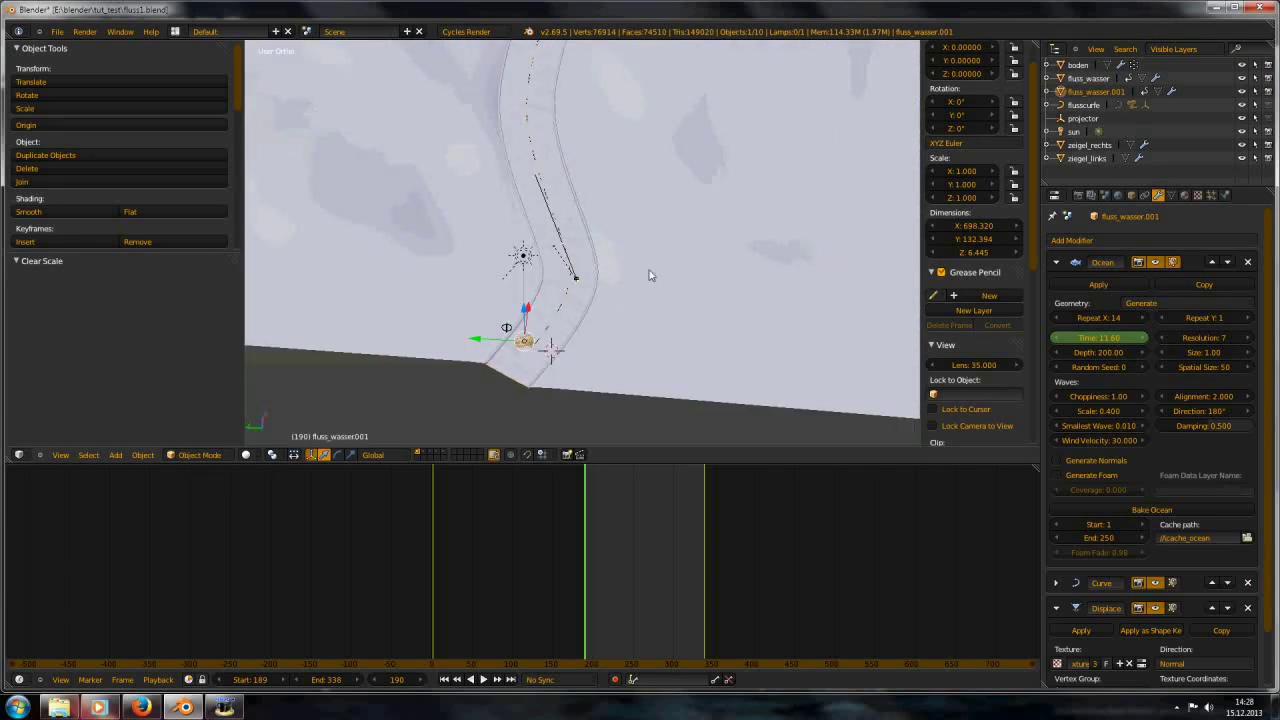
Start a new file with the default scene and turn on the on-screen key display
{"action": "key", "text": "ctrl+n"}
{"action": "left_click", "coordinate": [640, 283]}
{"action": "scroll", "coordinate": [644, 322], "scroll_direction": "up", "scroll_amount": 2}
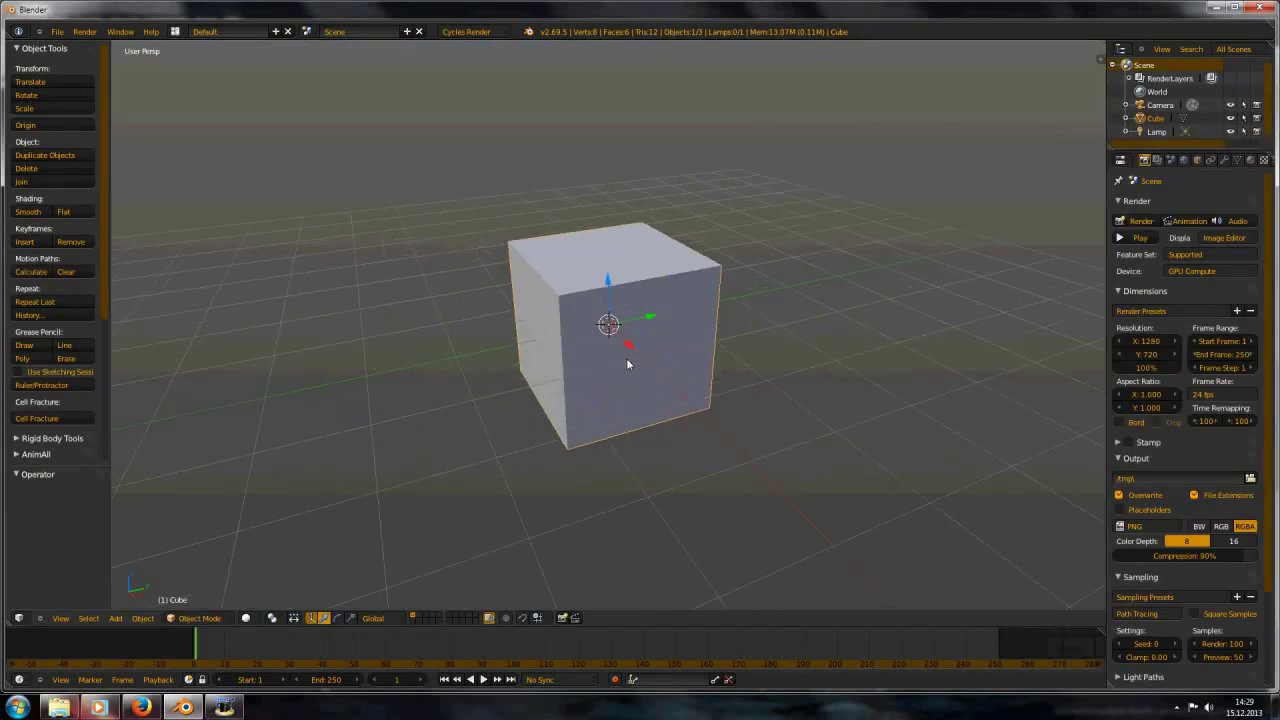
{"action": "key", "text": "n"}
{"action": "left_click", "coordinate": [1016, 600]}
{"action": "key", "text": "n"}
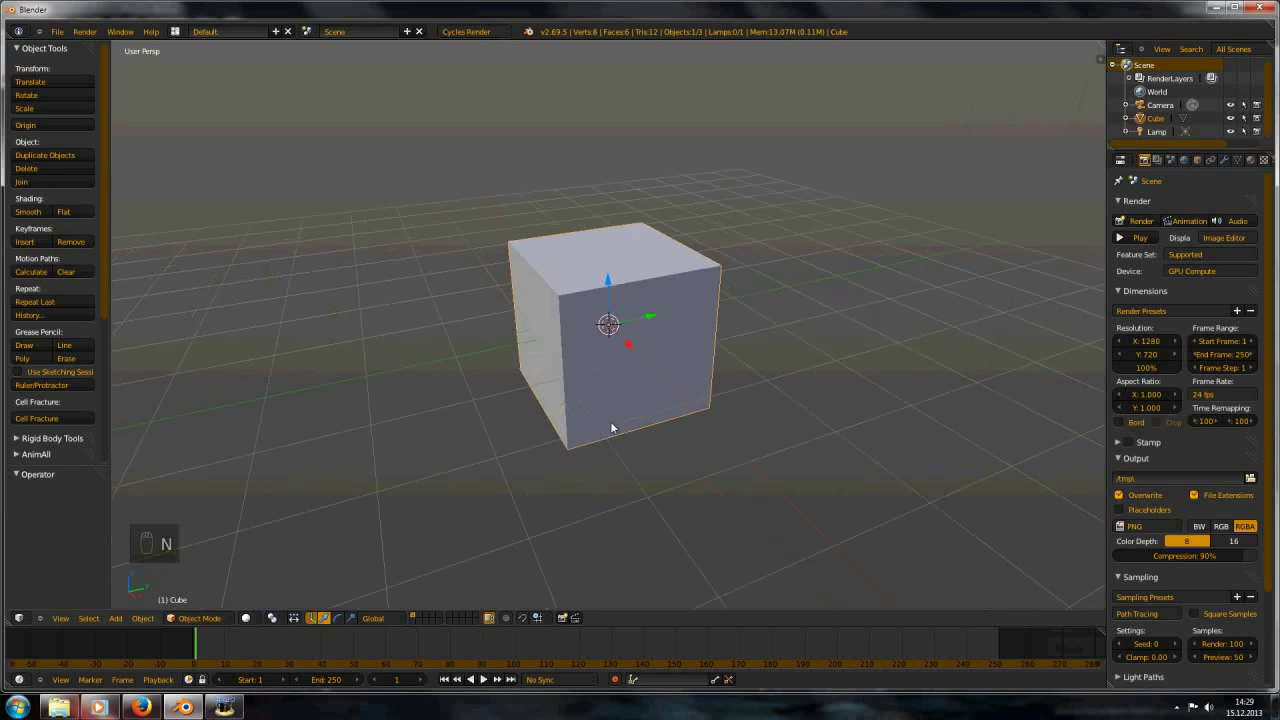
Delete the default cube and add a mesh plane in its place
{"action": "scroll", "coordinate": [619, 411], "scroll_direction": "down", "scroll_amount": 4}
{"action": "key", "text": "Delete"}
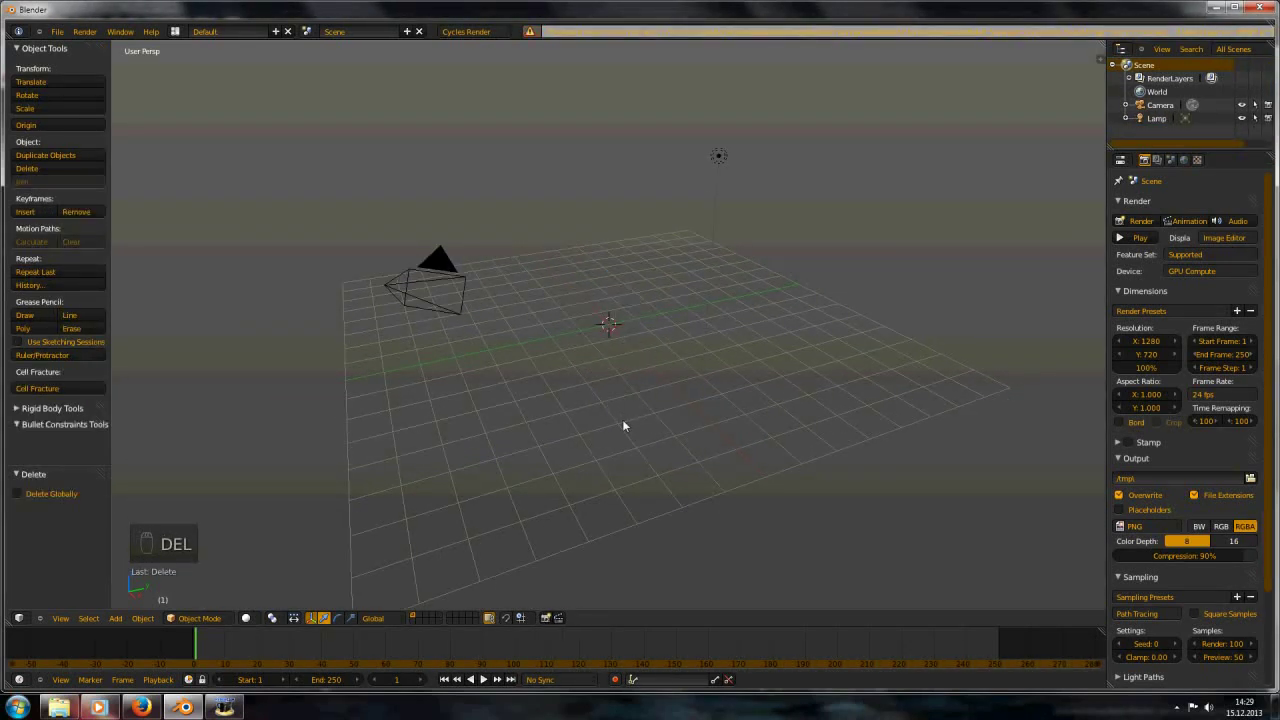
{"action": "scroll", "coordinate": [620, 380], "scroll_direction": "up", "scroll_amount": 2}
{"action": "key", "text": "shift+a"}
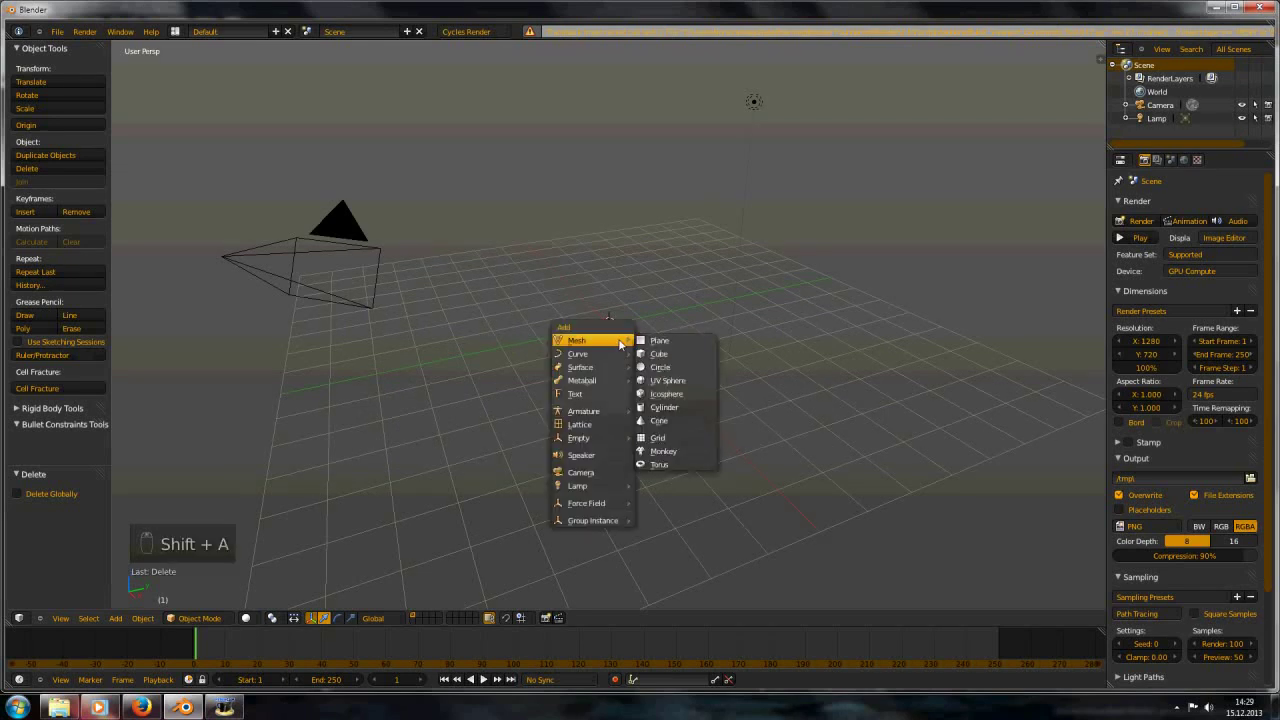
{"action": "left_click", "coordinate": [693, 344]}
{"action": "middle_click_drag", "start_coordinate": [693, 344], "coordinate": [662, 382]}
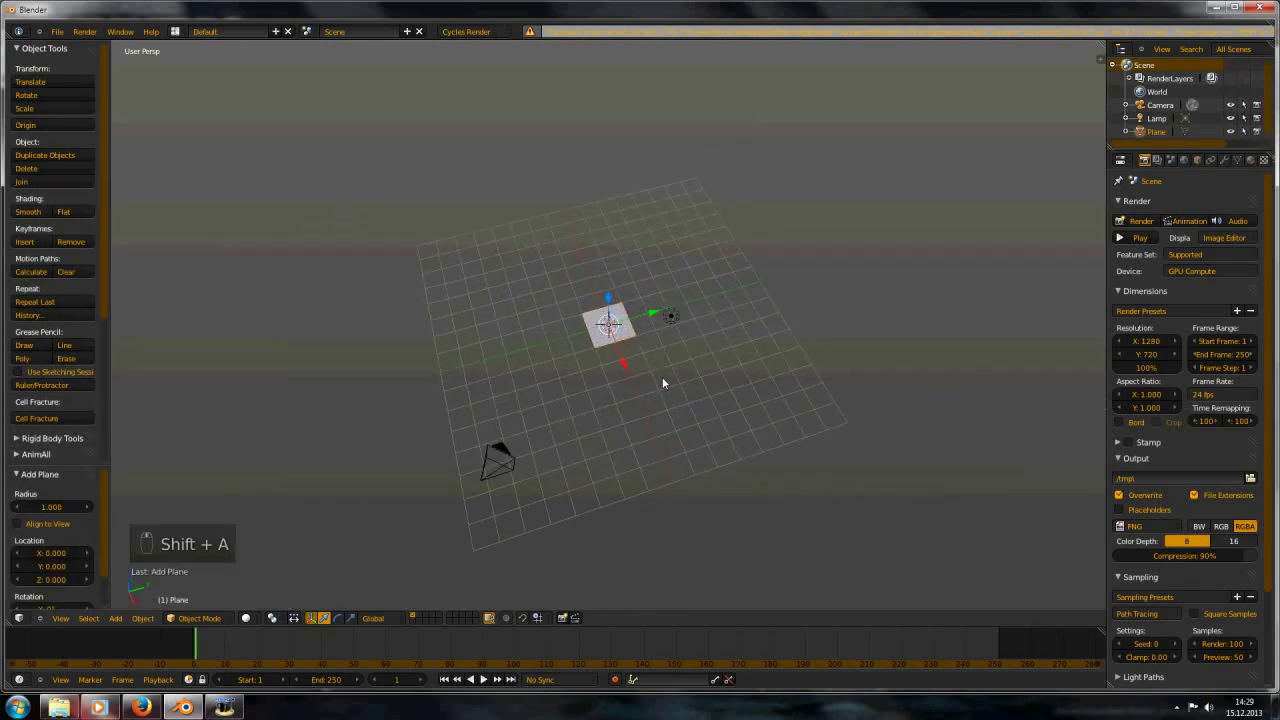
Add an Ocean modifier to the plane and inspect the generated water surface
{"action": "left_click", "coordinate": [1224, 159]}
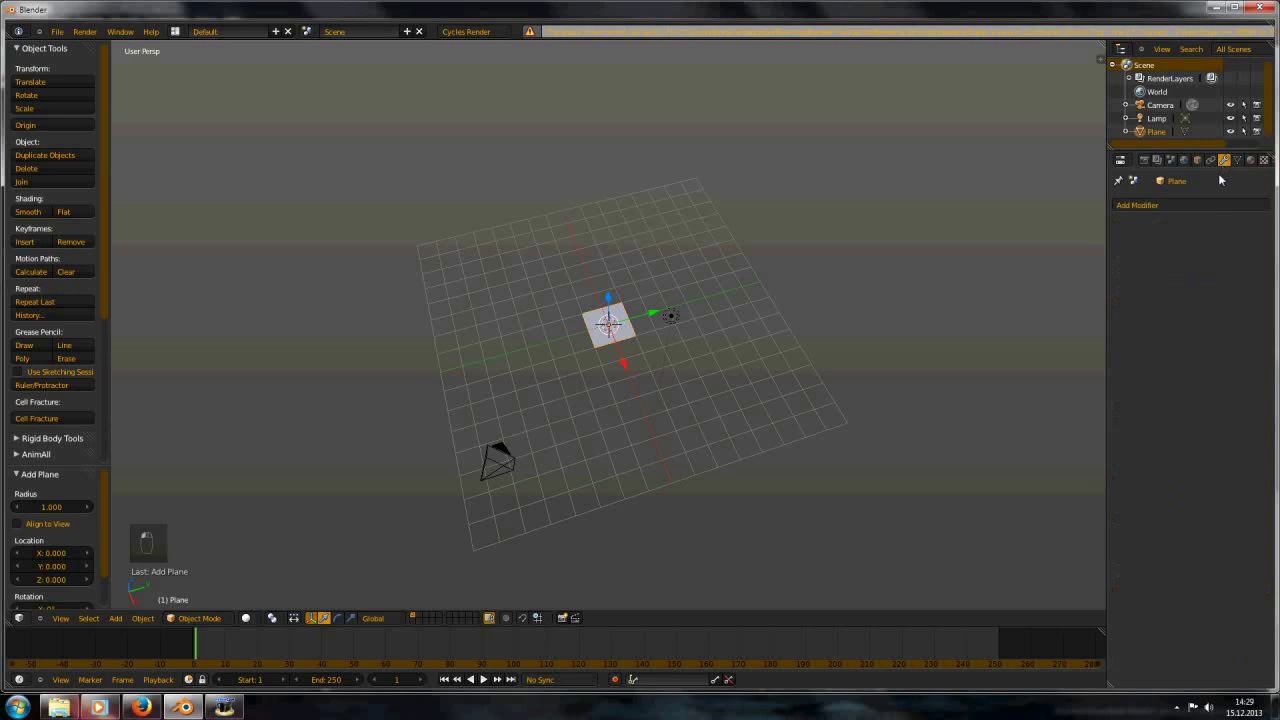
{"action": "left_click", "coordinate": [1180, 206]}
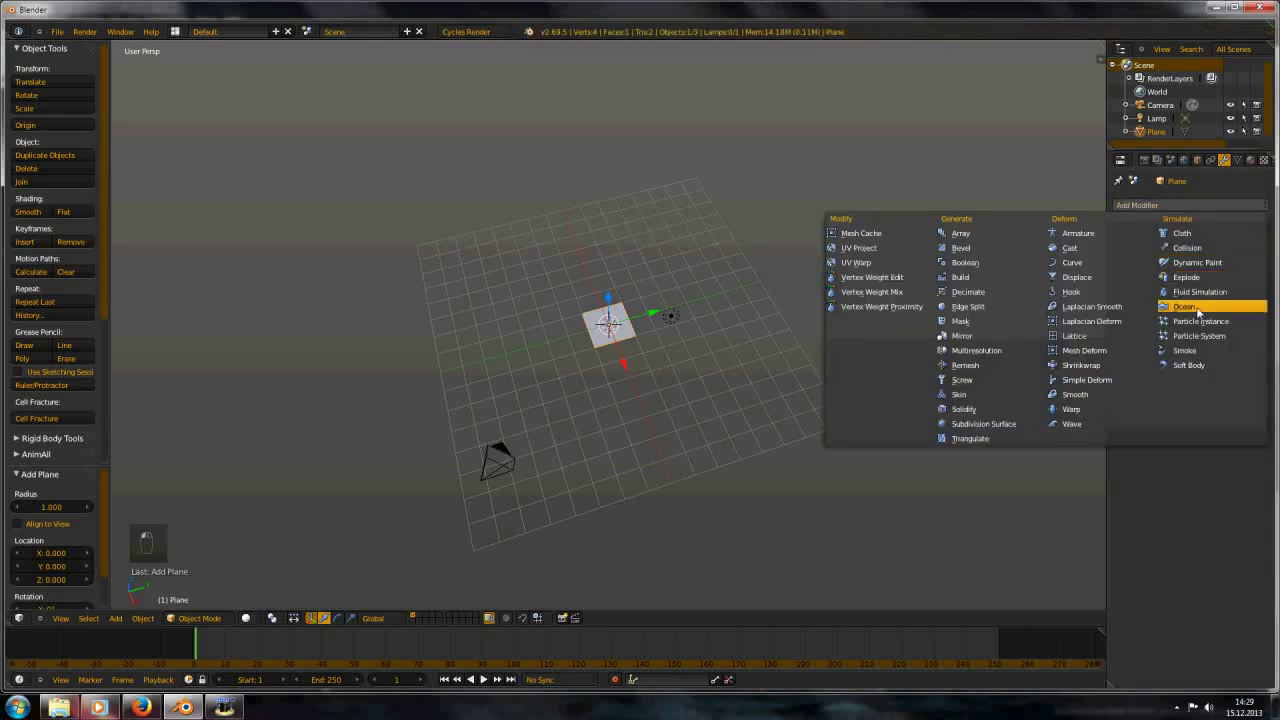
{"action": "left_click", "coordinate": [1183, 306]}
{"action": "scroll", "coordinate": [674, 397], "scroll_direction": "down", "scroll_amount": 7}
{"action": "middle_click_drag", "start_coordinate": [674, 397], "coordinate": [683, 342]}
{"action": "scroll", "coordinate": [666, 350], "scroll_direction": "up", "scroll_amount": 7}
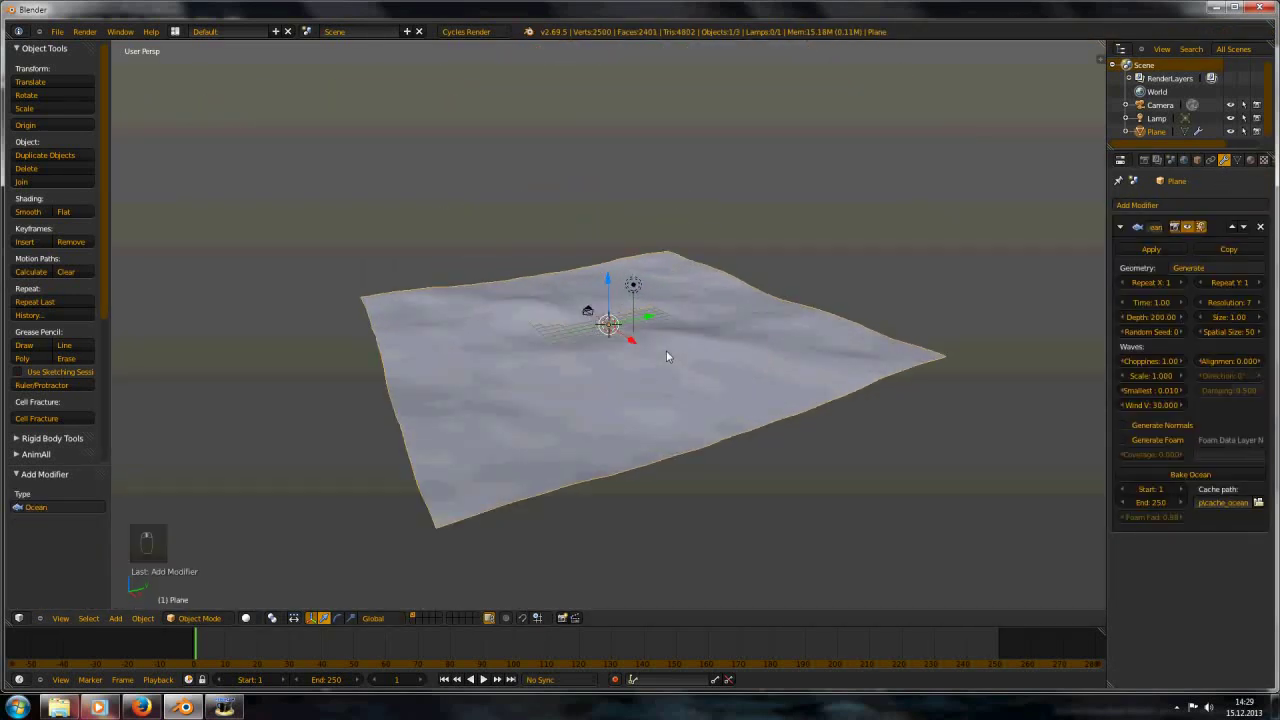
{"action": "scroll", "coordinate": [666, 350], "scroll_direction": "up", "scroll_amount": 4}
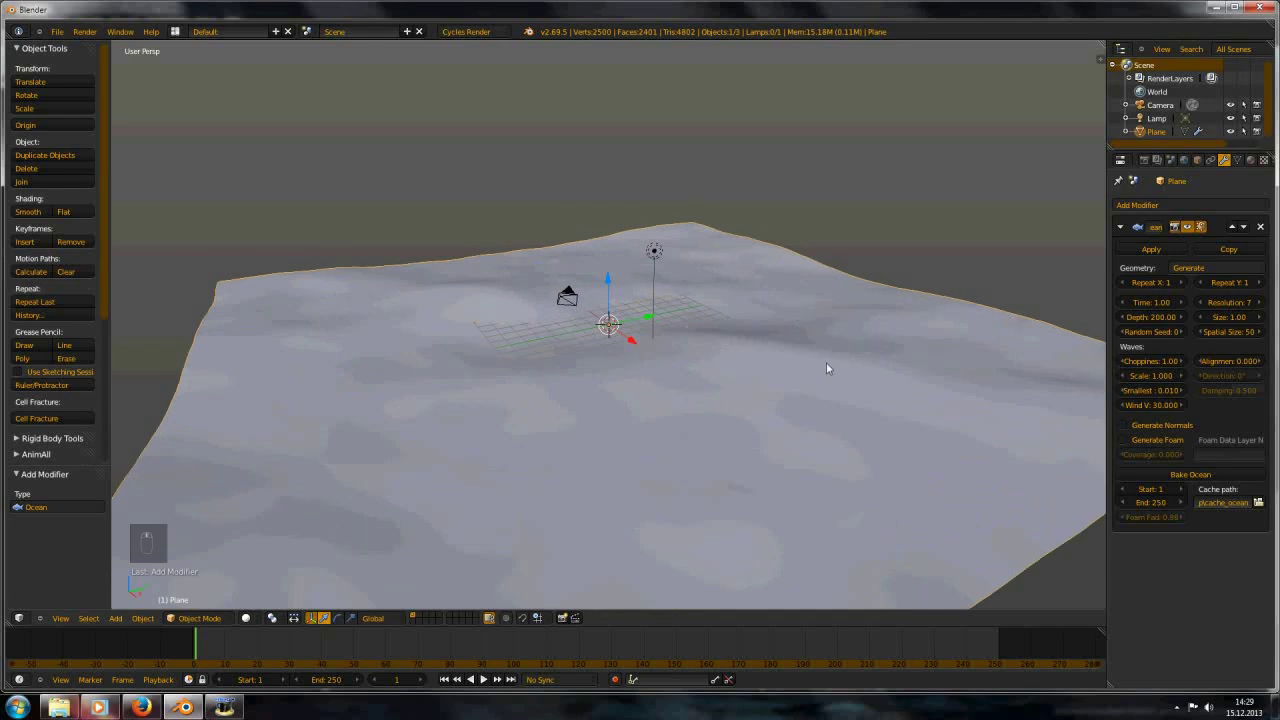
{"action": "scroll", "coordinate": [700, 470], "scroll_direction": "down", "scroll_amount": 4}
{"action": "scroll", "coordinate": [494, 417], "scroll_direction": "up", "scroll_amount": 4}
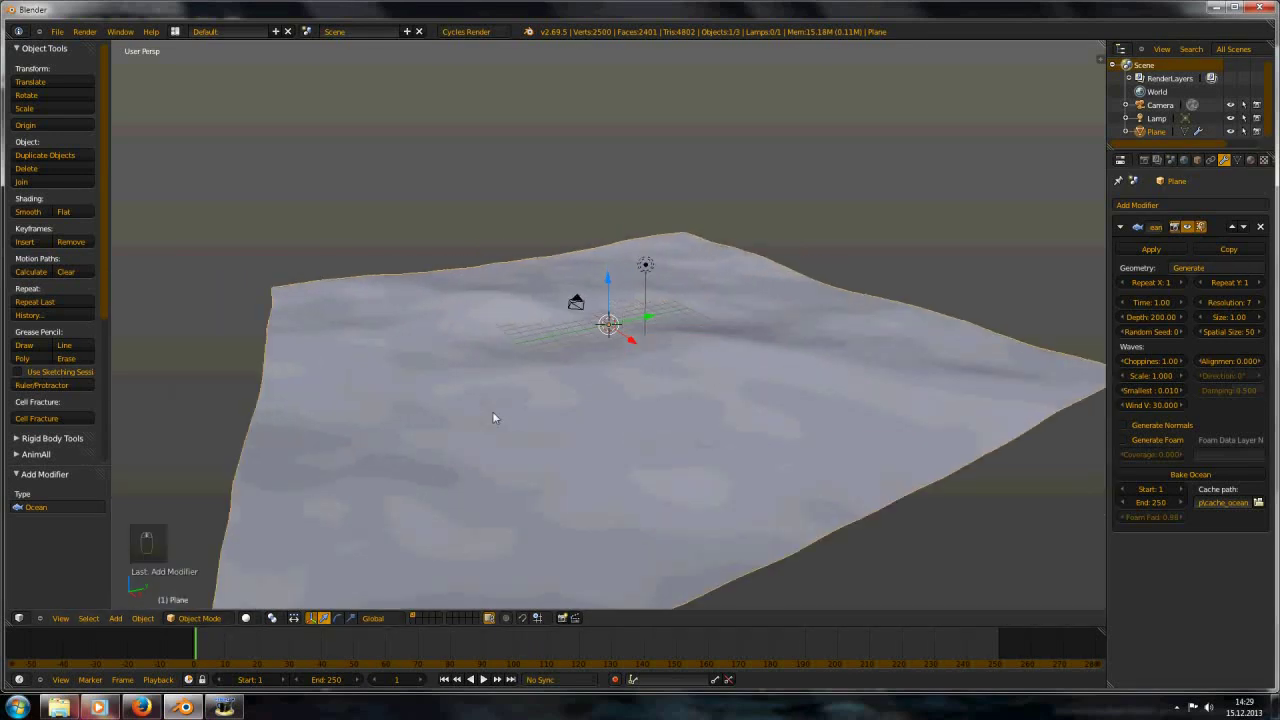
Set the Ocean modifier's Time to 0
{"action": "left_click", "coordinate": [1152, 302]}
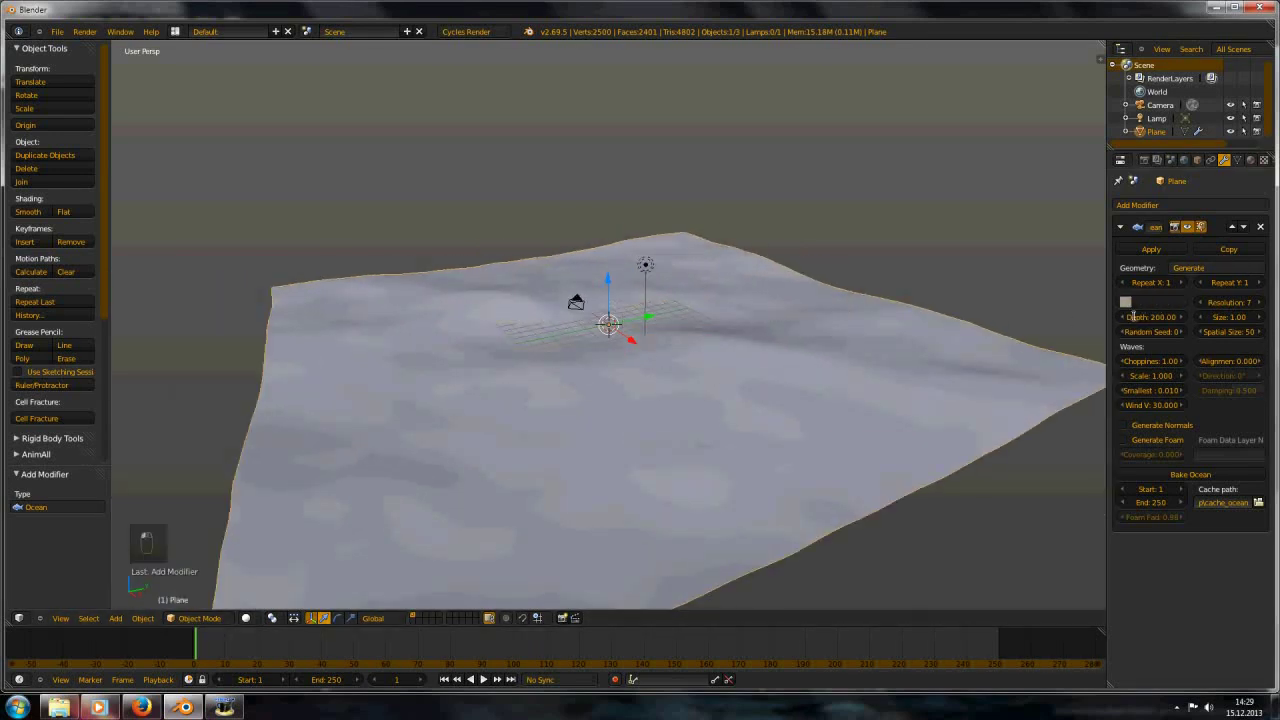
{"action": "type", "text": "0"}
{"action": "key", "text": "Return"}
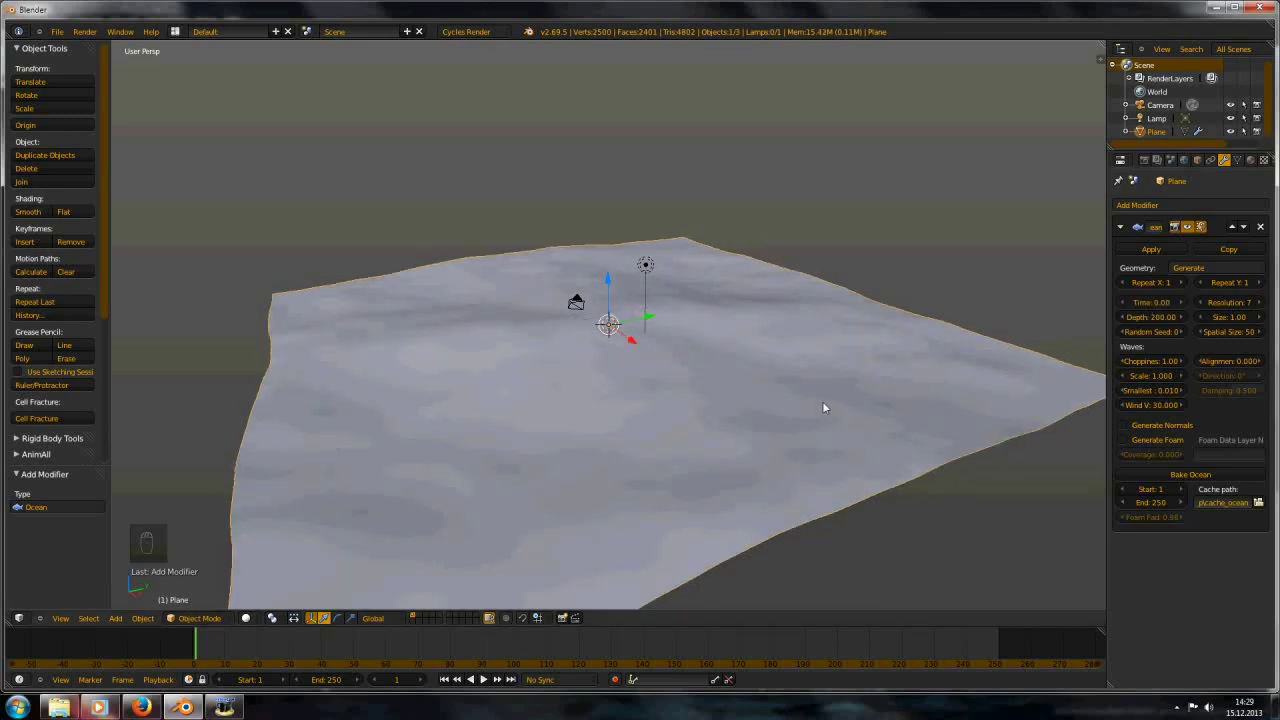
Keyframe the Ocean modifier's Time value at frame 1 and go to frame 250
{"action": "key", "text": "shift+Left"}
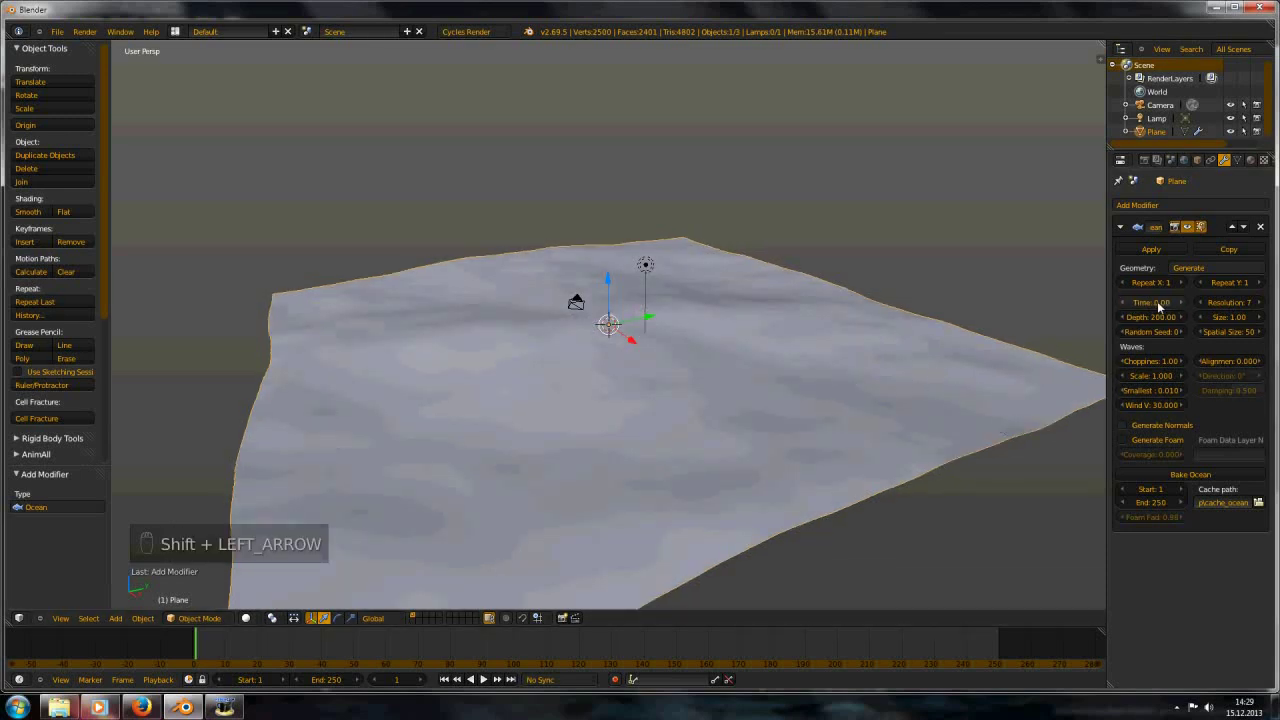
{"action": "key", "text": "i"}
{"action": "key", "text": "shift+Right"}
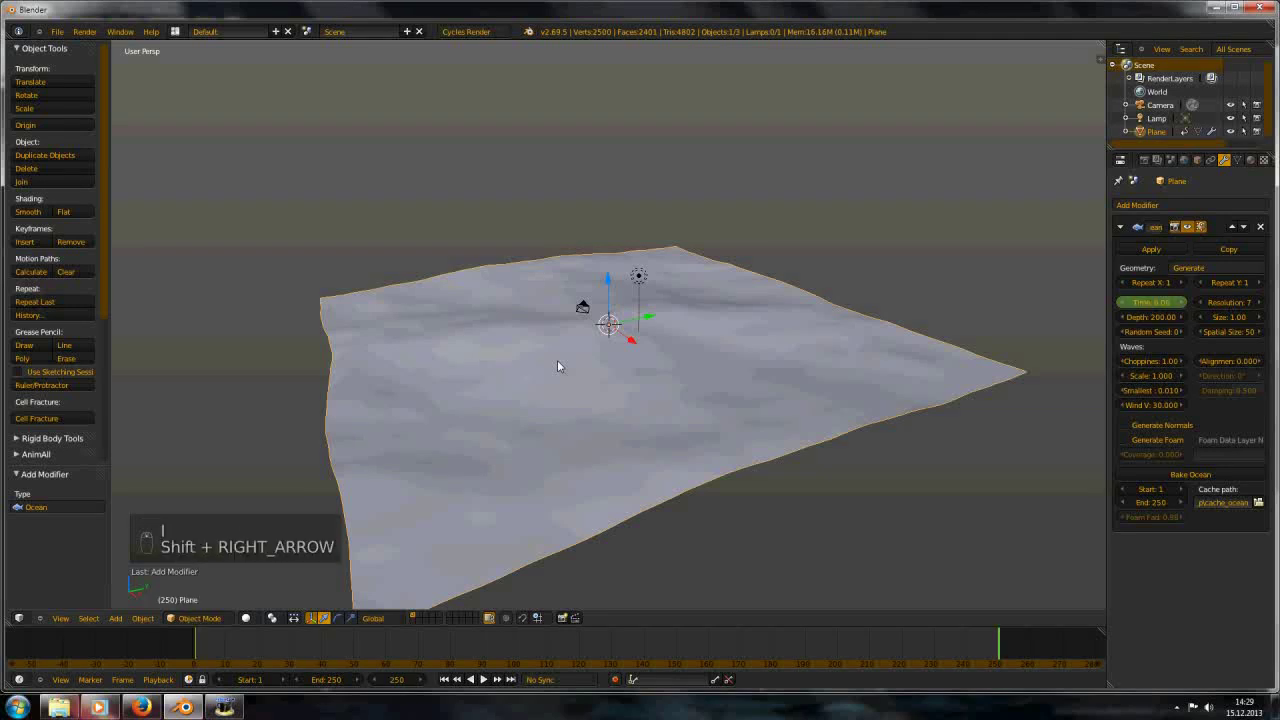
Set the Ocean modifier's Time to 20 at frame 250 and keyframe it
{"action": "scroll", "coordinate": [629, 350], "scroll_direction": "up", "scroll_amount": 3}
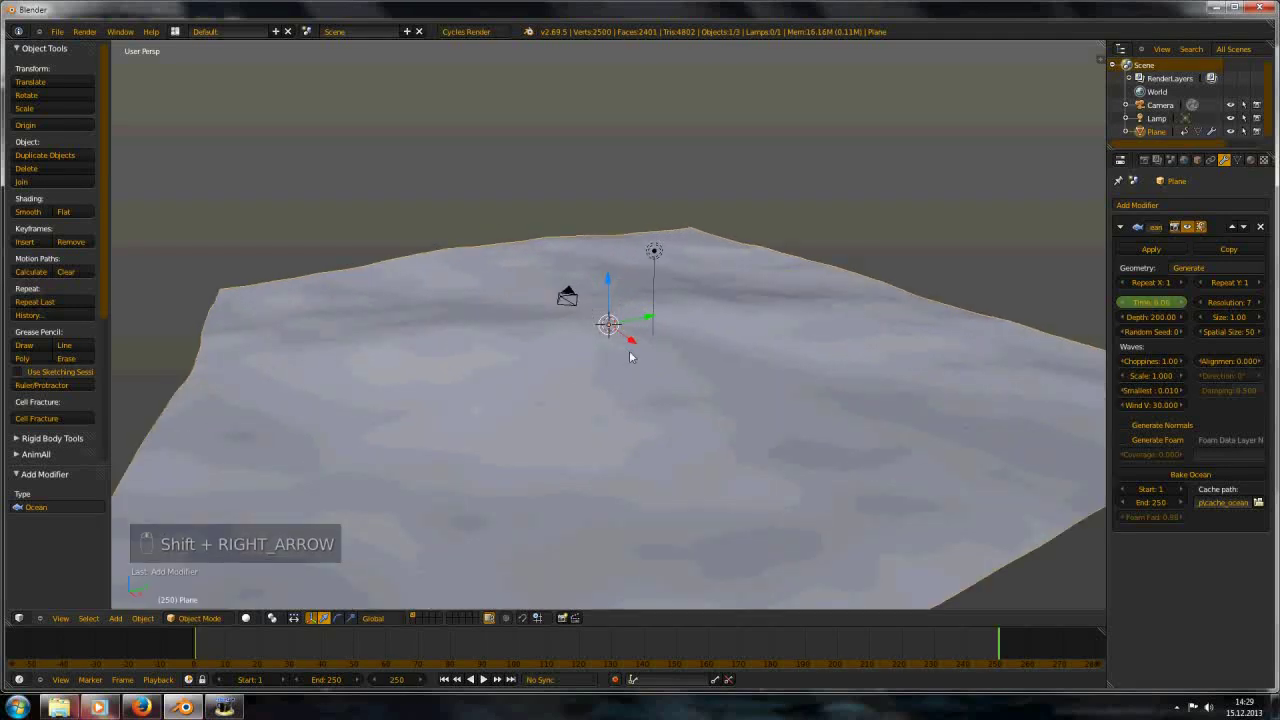
{"action": "scroll", "coordinate": [629, 350], "scroll_direction": "down", "scroll_amount": 5}
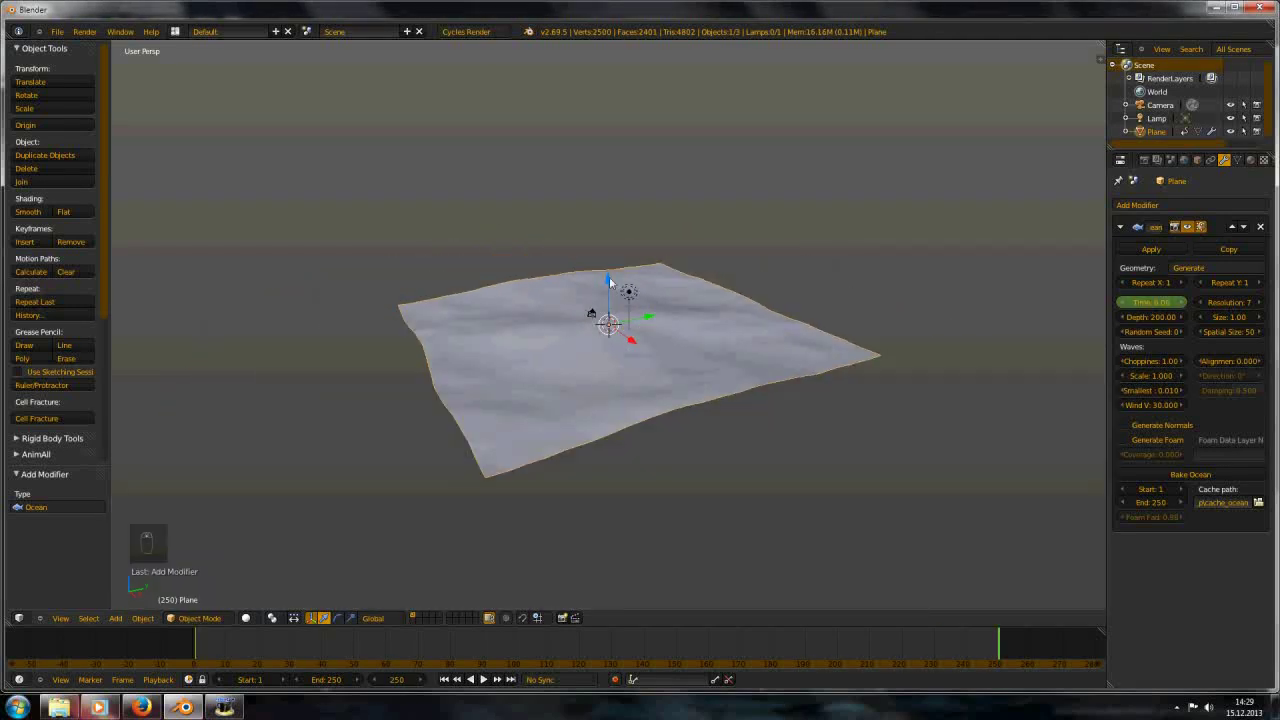
{"action": "scroll", "coordinate": [610, 283], "scroll_direction": "up", "scroll_amount": 5}
{"action": "mouse_move", "coordinate": [641, 300]}
{"action": "middle_mouse_down"}
{"action": "mouse_move", "coordinate": [643, 286]}
{"action": "mouse_move", "coordinate": [656, 354]}
{"action": "mouse_move", "coordinate": [610, 256]}
{"action": "mouse_move", "coordinate": [637, 321]}
{"action": "middle_mouse_up"}
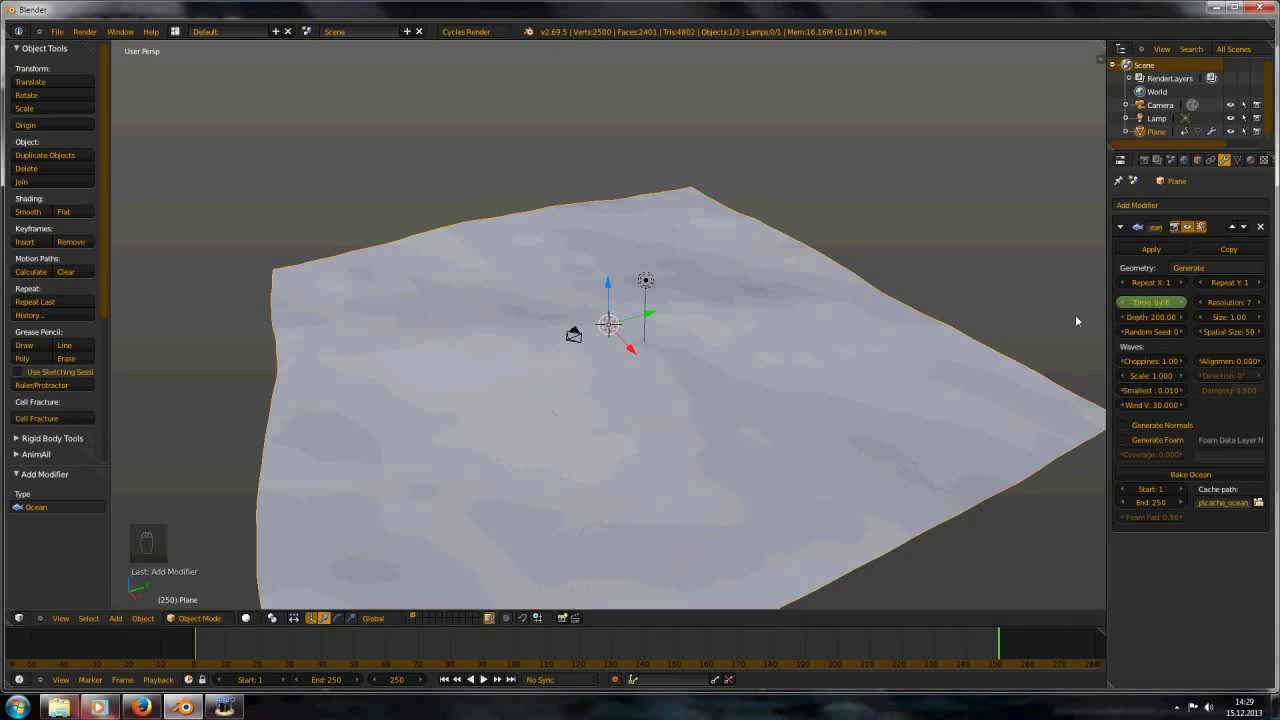
{"action": "left_click_drag", "start_coordinate": [224, 668], "coordinate": [1027, 640]}
{"action": "key", "text": "shift+Right"}
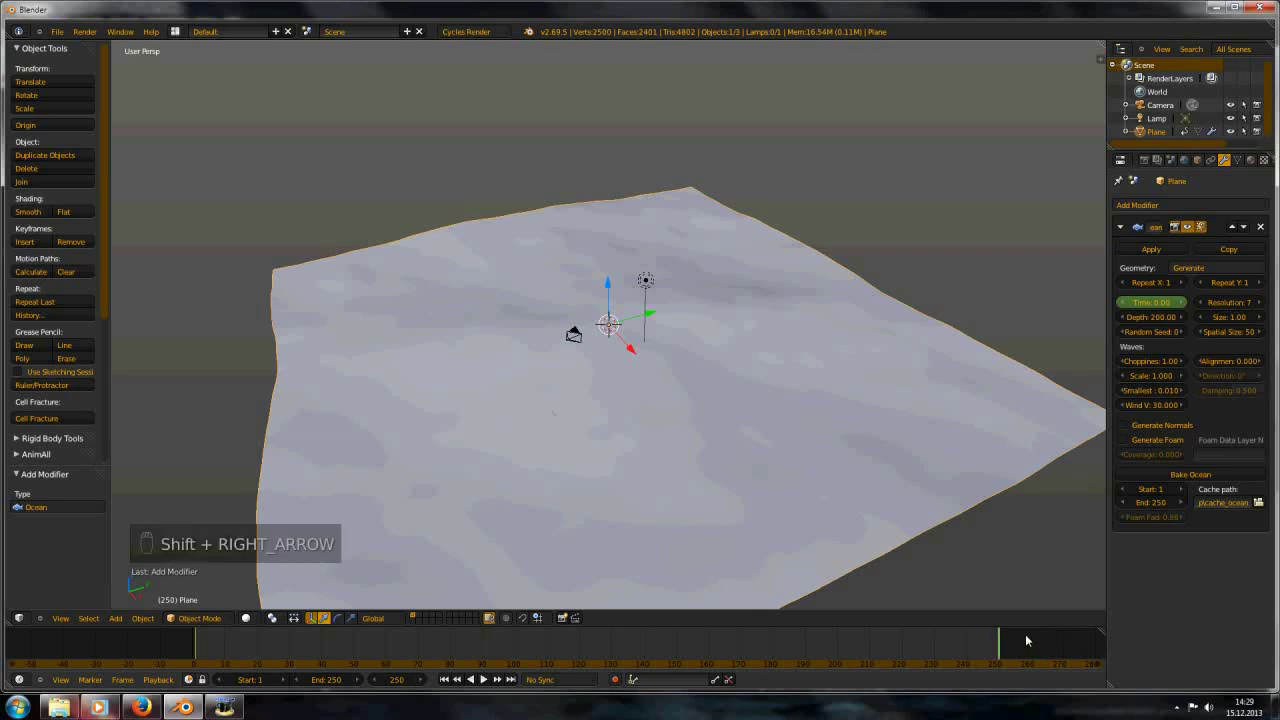
{"action": "left_click", "coordinate": [1150, 302]}
{"action": "key", "text": "Escape"}
{"action": "left_click", "coordinate": [1140, 302]}
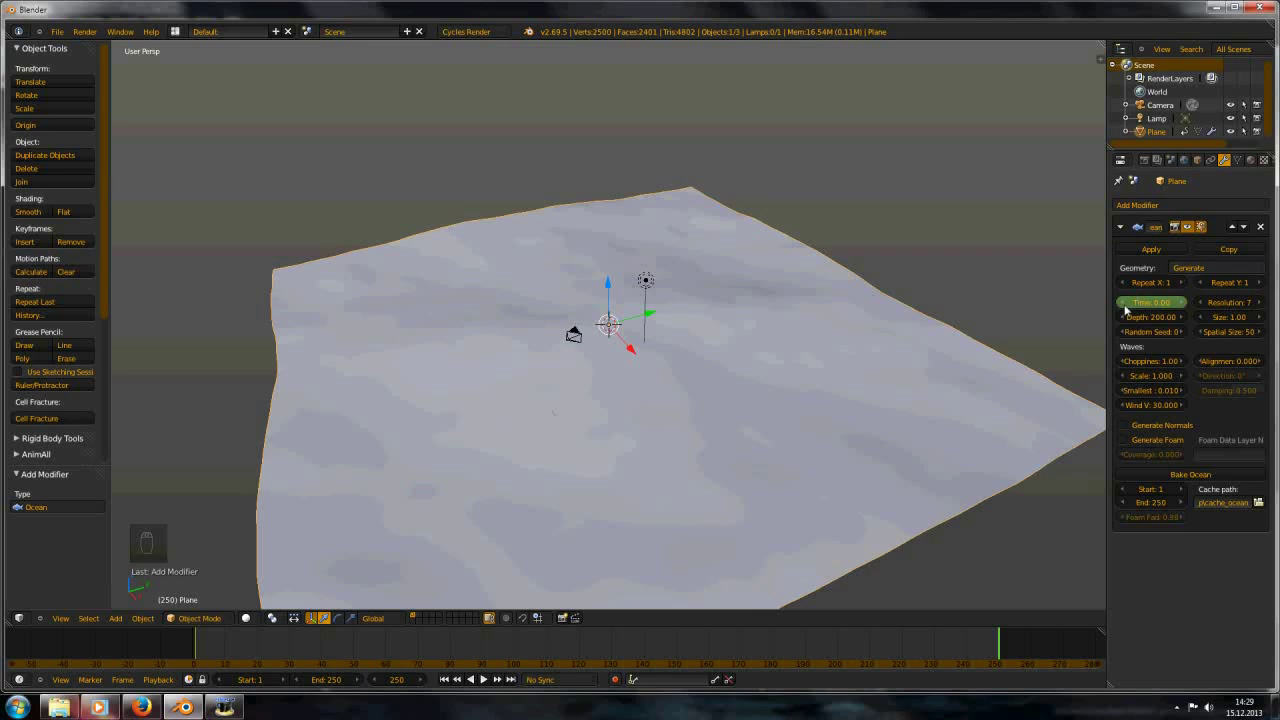
{"action": "type", "text": "20"}
{"action": "key", "text": "Return"}
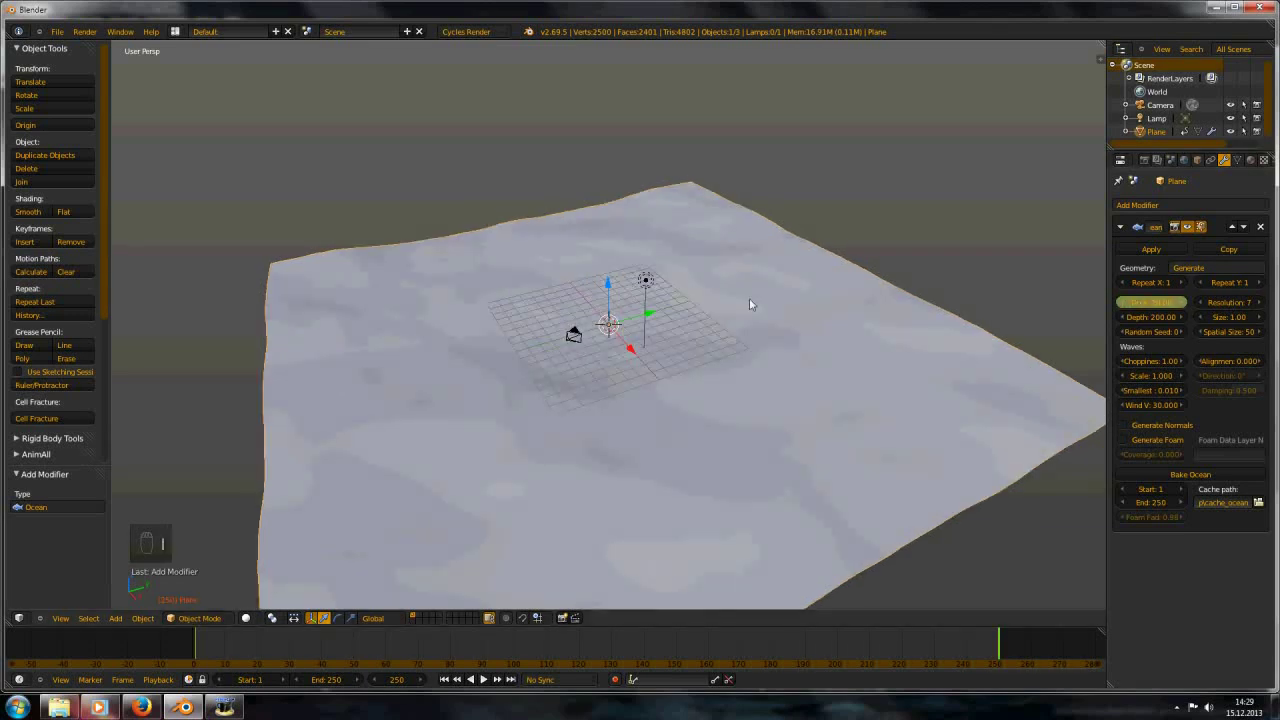
Play back the animation from frame 1 to check the water's motion from another angle
{"action": "key", "text": "shift+Left"}
{"action": "key", "text": "alt+a"}
{"action": "middle_click_drag", "start_coordinate": [749, 298], "coordinate": [648, 390]}
{"action": "scroll", "coordinate": [648, 390], "scroll_direction": "up", "scroll_amount": 5}
{"action": "key", "text": "alt+a"}
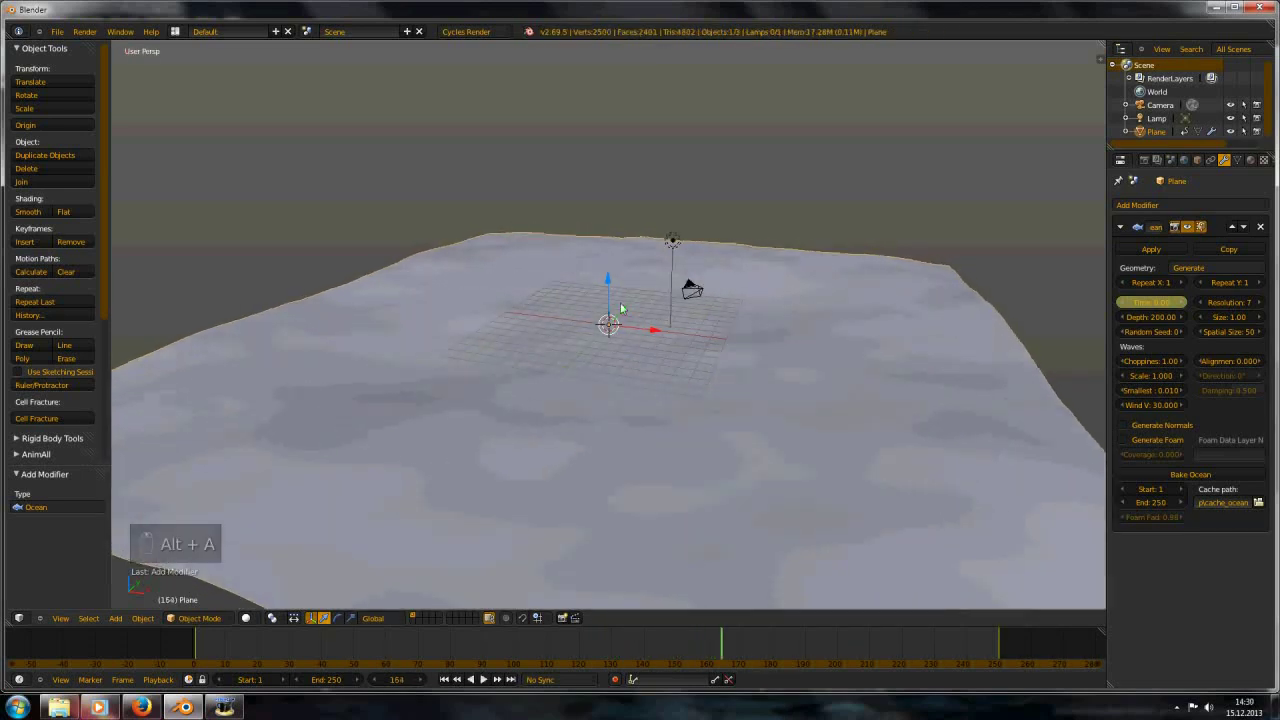
Switch the Outliner area to the Graph Editor, maximize it and fit the Time curve in view
{"action": "left_click", "coordinate": [1121, 48]}
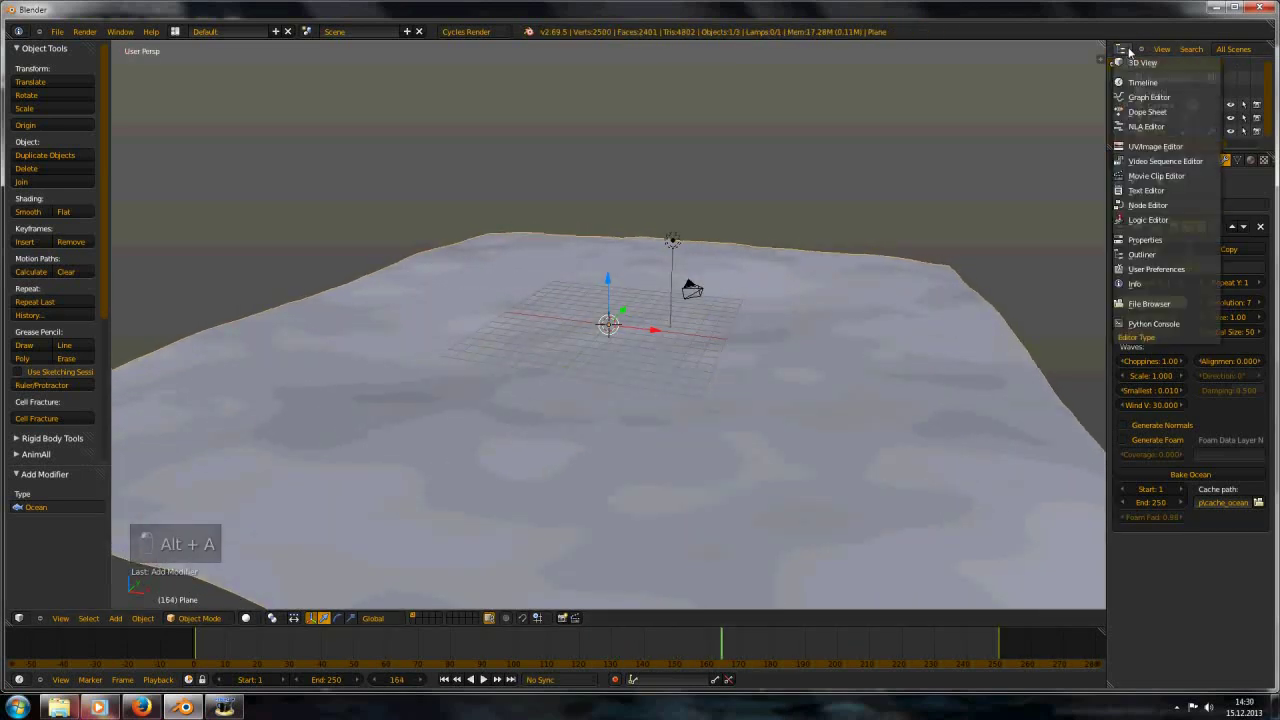
{"action": "left_click", "coordinate": [1160, 111]}
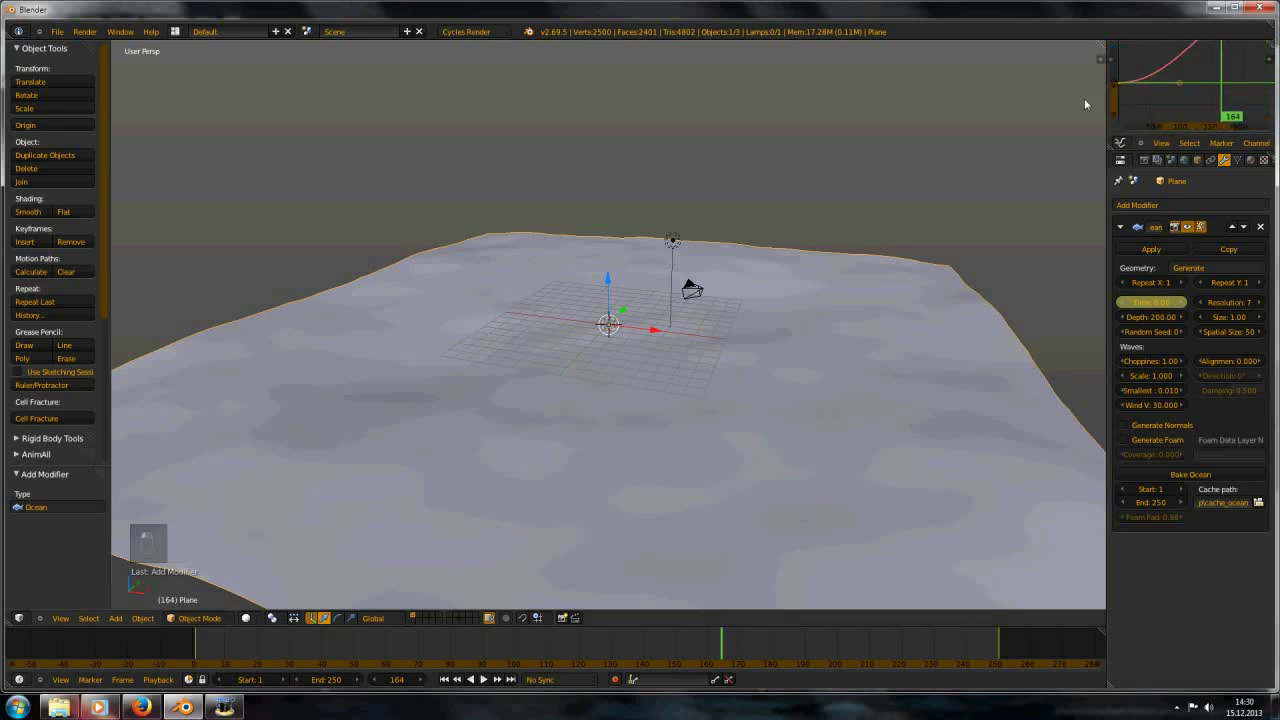
{"action": "key", "text": "ctrl+Up"}
{"action": "key", "text": "Home"}
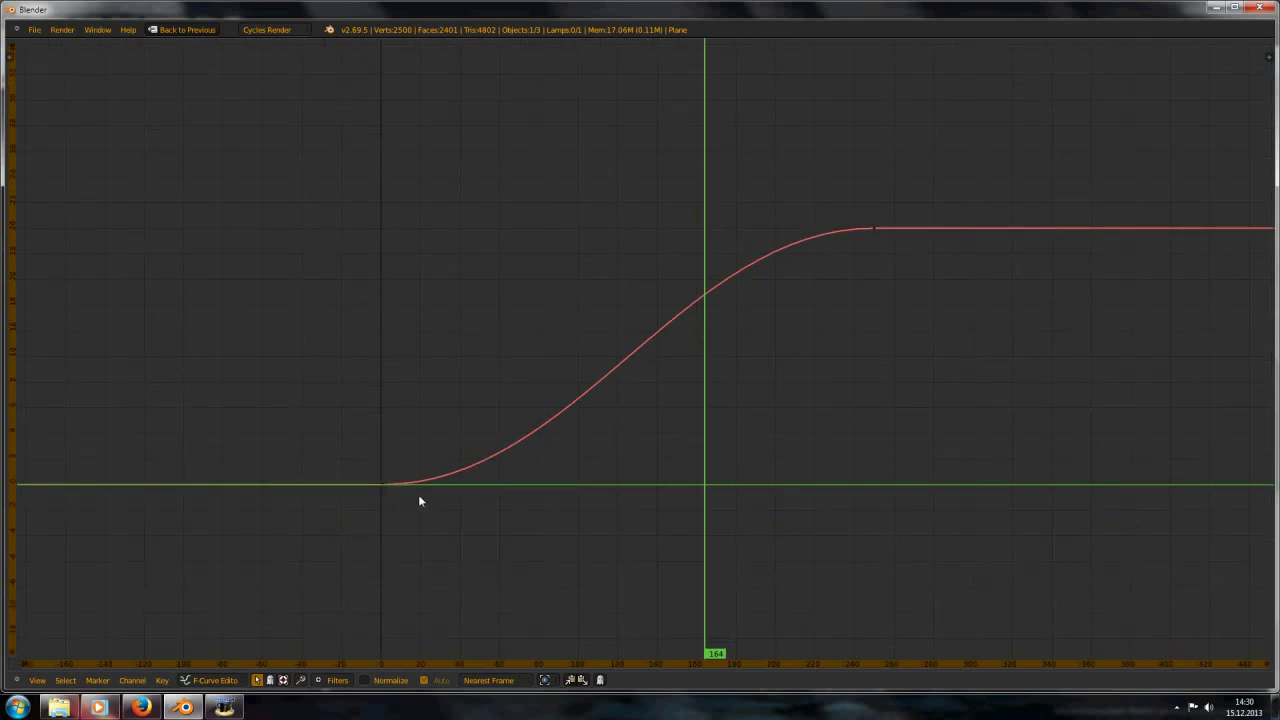
Select all keyframes of the Time curve and set their interpolation to Linear
{"action": "left_click_drag", "start_coordinate": [391, 487], "coordinate": [887, 395]}
{"action": "key", "text": "a"}
{"action": "scroll", "coordinate": [724, 386], "scroll_direction": "down", "scroll_amount": 3}
{"action": "scroll", "coordinate": [724, 386], "scroll_direction": "up", "scroll_amount": 4}
{"action": "middle_click_drag", "start_coordinate": [789, 386], "coordinate": [802, 357]}
{"action": "key", "text": "t"}
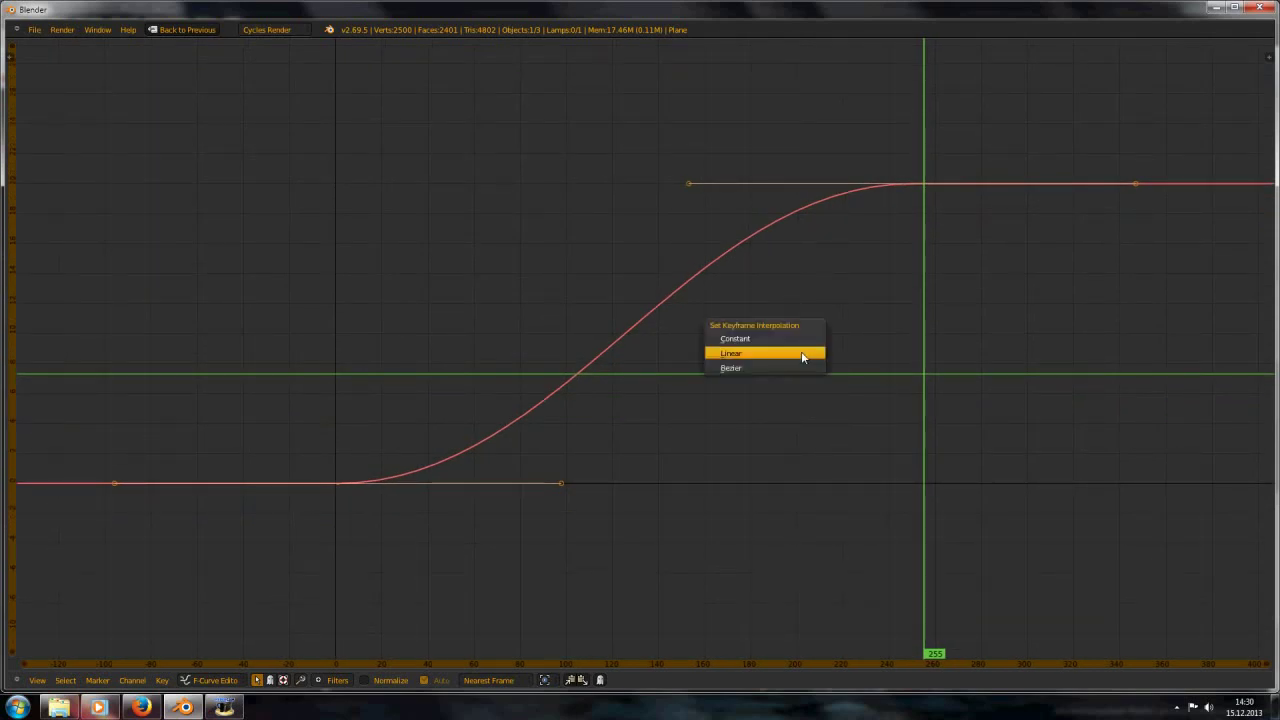
{"action": "left_click", "coordinate": [802, 354]}
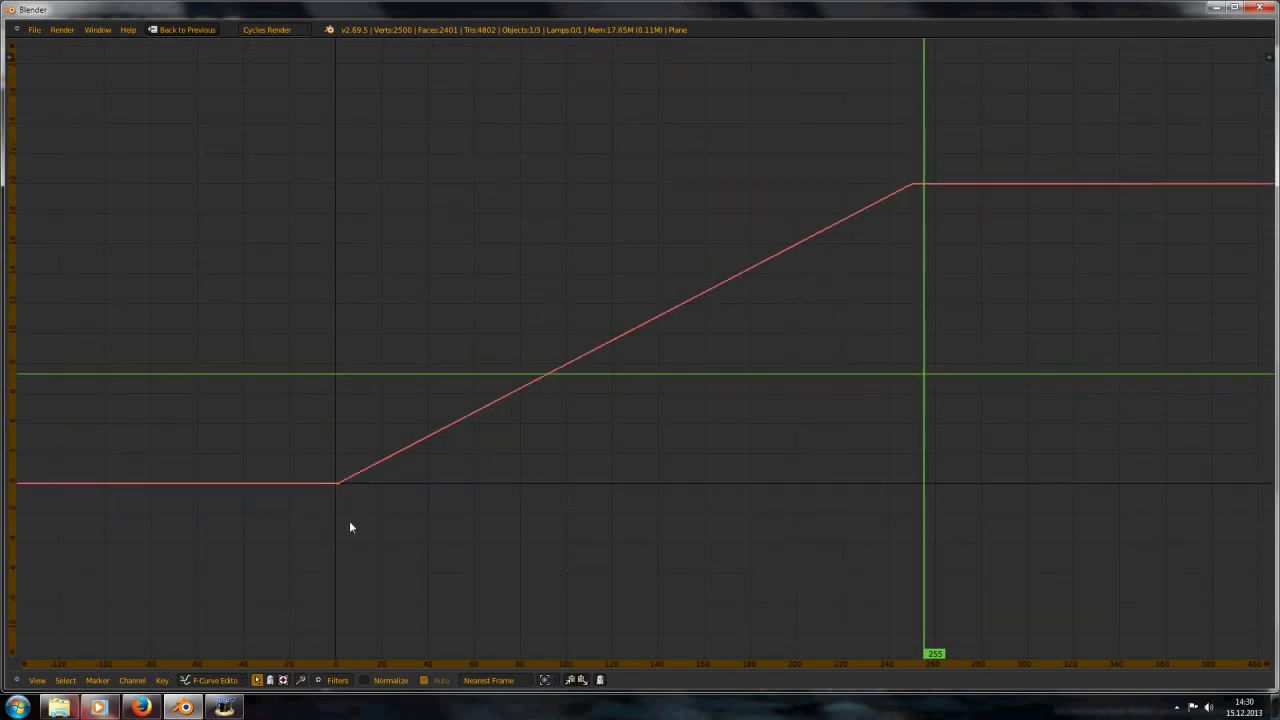
Restore the normal layout and play back the animation from frame 1 to check the linear motion
{"action": "key", "text": "shift+space"}
{"action": "key", "text": "shift+Left"}
{"action": "key", "text": "alt+a"}
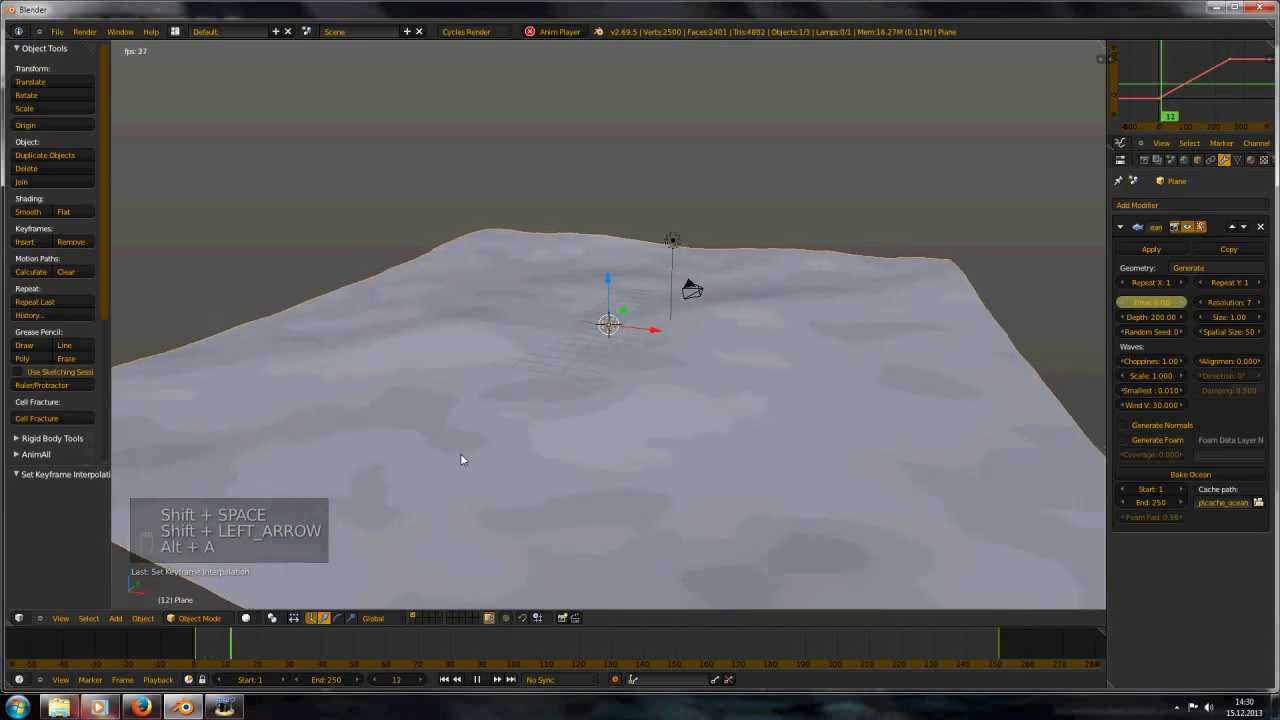
{"action": "scroll", "coordinate": [461, 457], "scroll_direction": "down", "scroll_amount": 3}
{"action": "mouse_move", "coordinate": [641, 415]}
{"action": "middle_mouse_down"}
{"action": "mouse_move", "coordinate": [633, 381]}
{"action": "mouse_move", "coordinate": [624, 424]}
{"action": "middle_mouse_up"}
{"action": "key", "text": "alt+a"}
Set the Ocean modifier's Time to 10 at frame 250 and keyframe it again
{"action": "key", "text": "shift+Right"}
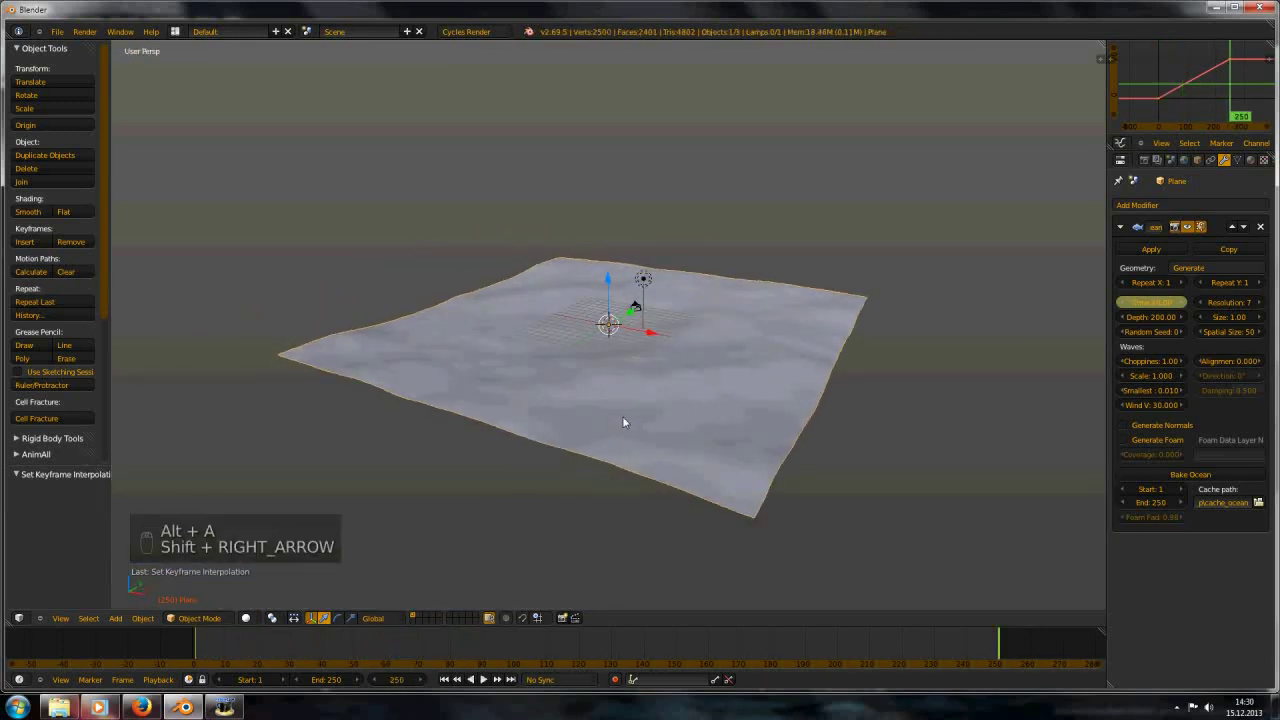
{"action": "scroll", "coordinate": [622, 421], "scroll_direction": "up", "scroll_amount": 5}
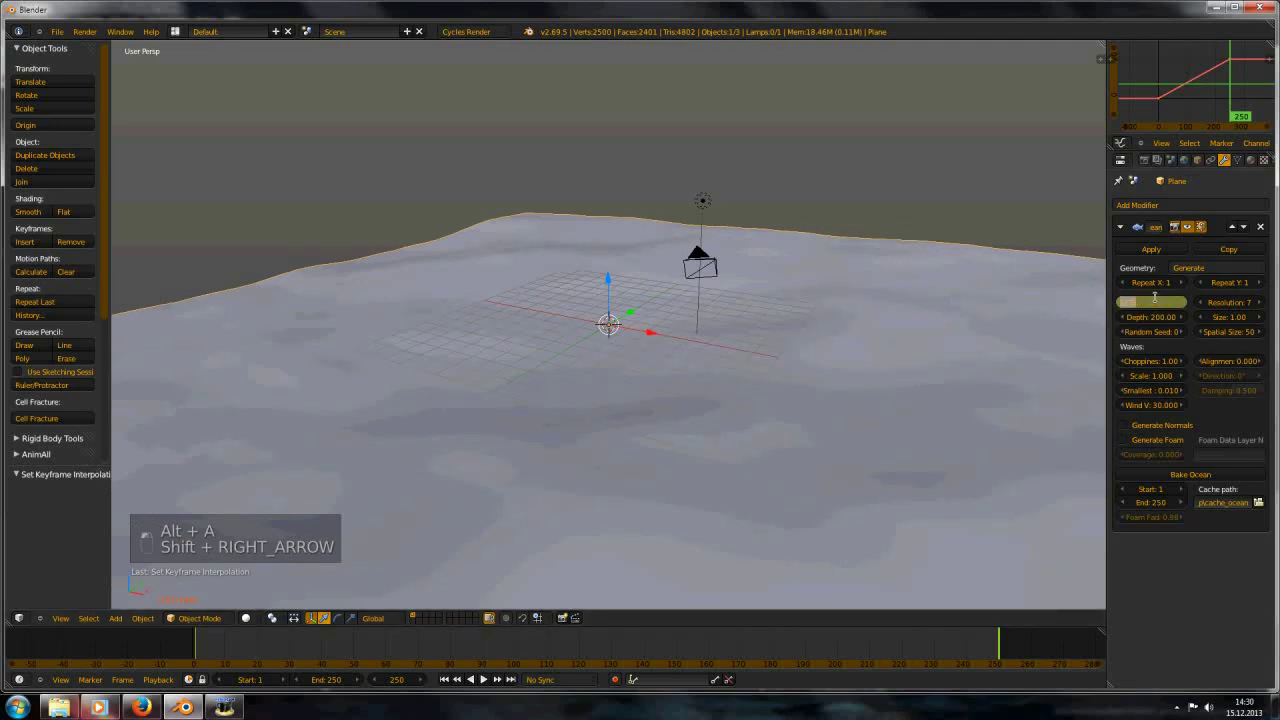
{"action": "key", "text": "Return"}
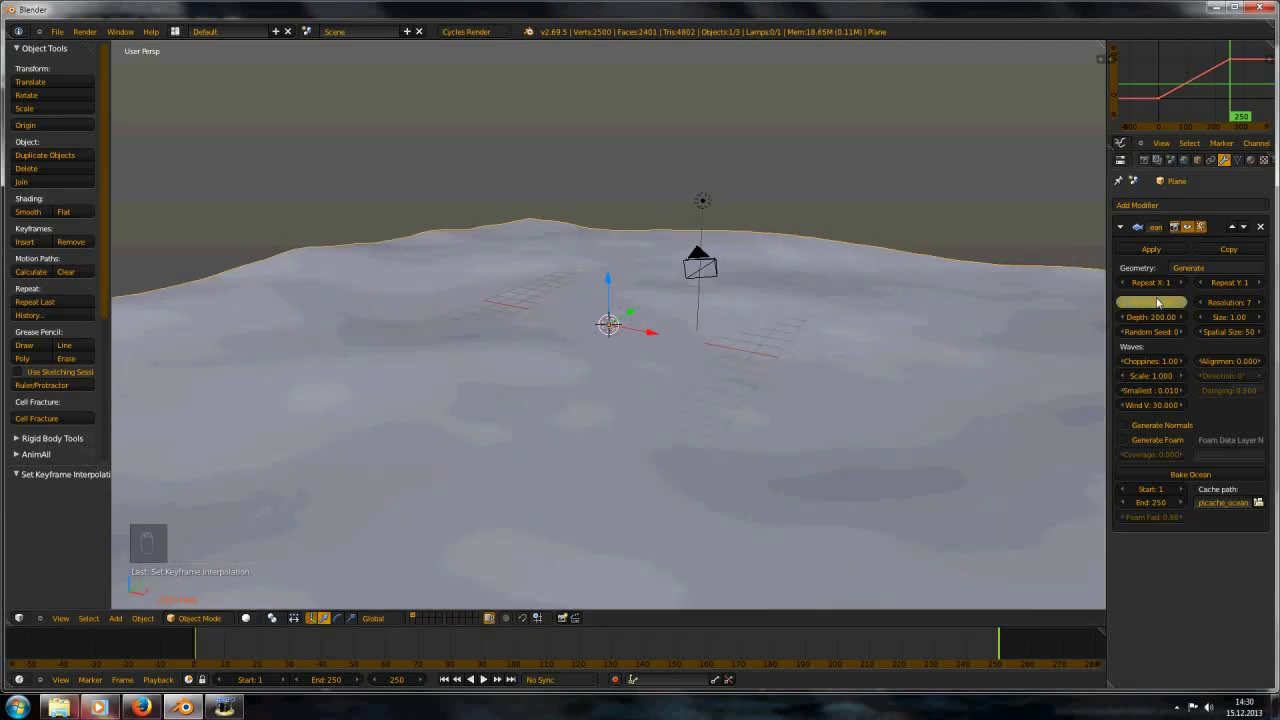
{"action": "middle_click_drag", "start_coordinate": [764, 391], "coordinate": [617, 337]}
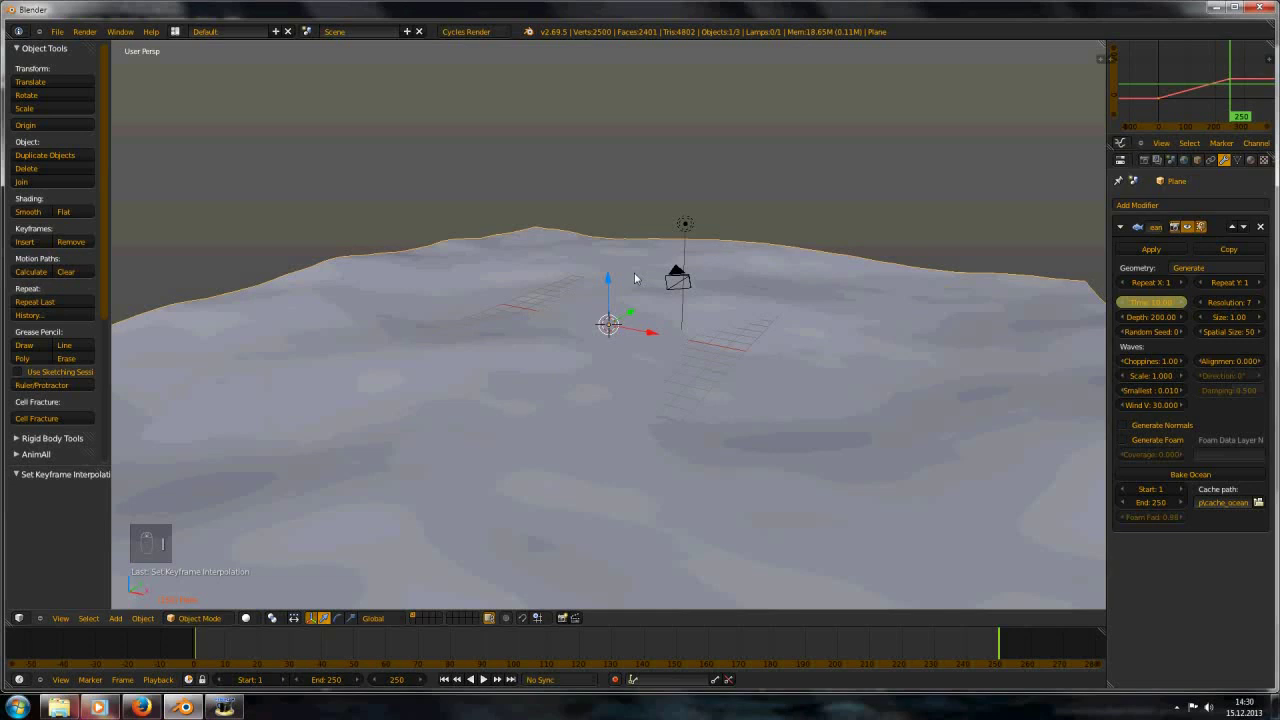
Deselect everything, play back the animation from frame 1 to examine the waves from several angles, and return to frame 1
{"action": "key", "text": "shift+Left"}
{"action": "key", "text": "alt+a"}
{"action": "key", "text": "a"}
{"action": "middle_click_drag", "start_coordinate": [638, 292], "coordinate": [615, 306]}
{"action": "scroll", "coordinate": [622, 370], "scroll_direction": "up", "scroll_amount": 5}
{"action": "middle_click_drag", "start_coordinate": [631, 434], "coordinate": [645, 457]}
{"action": "scroll", "coordinate": [646, 456], "scroll_direction": "down", "scroll_amount": 4}
{"action": "middle_click_drag", "start_coordinate": [654, 368], "coordinate": [658, 338]}
{"action": "scroll", "coordinate": [640, 368], "scroll_direction": "up", "scroll_amount": 3}
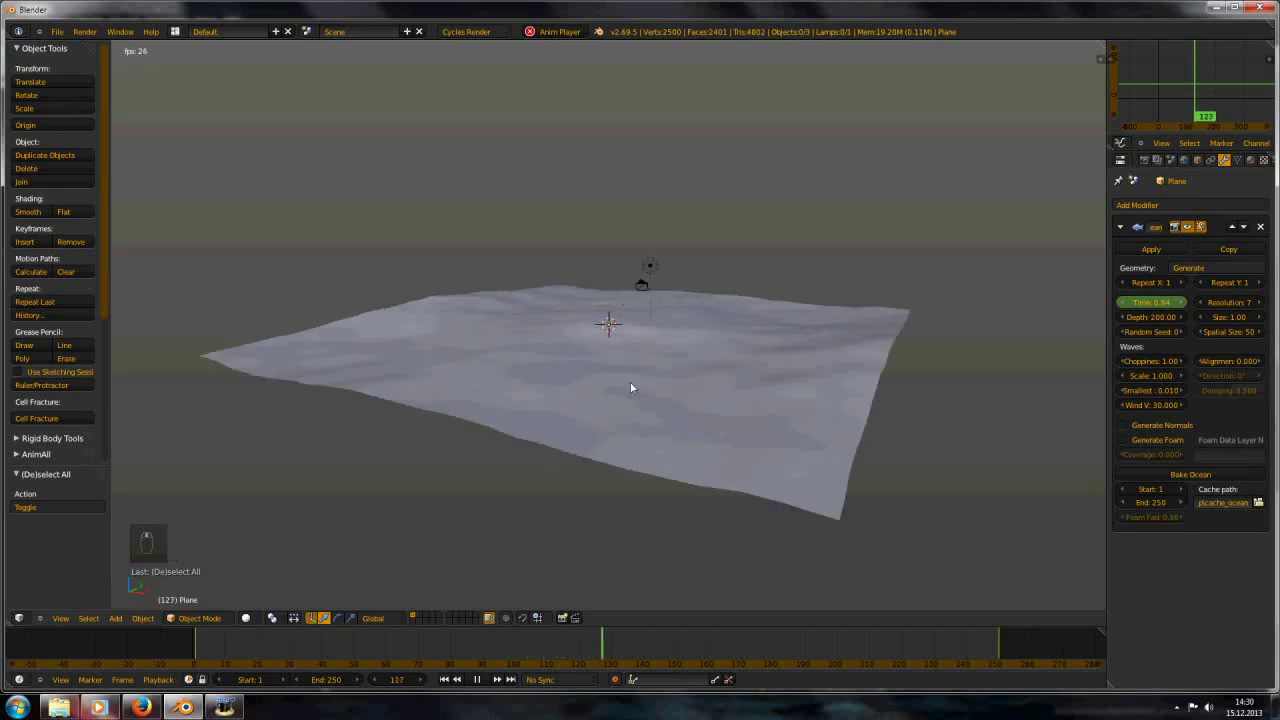
{"action": "scroll", "coordinate": [632, 386], "scroll_direction": "up", "scroll_amount": 3}
{"action": "key", "text": "alt+a"}
{"action": "key", "text": "alt+a"}
{"action": "key", "text": "alt+a"}
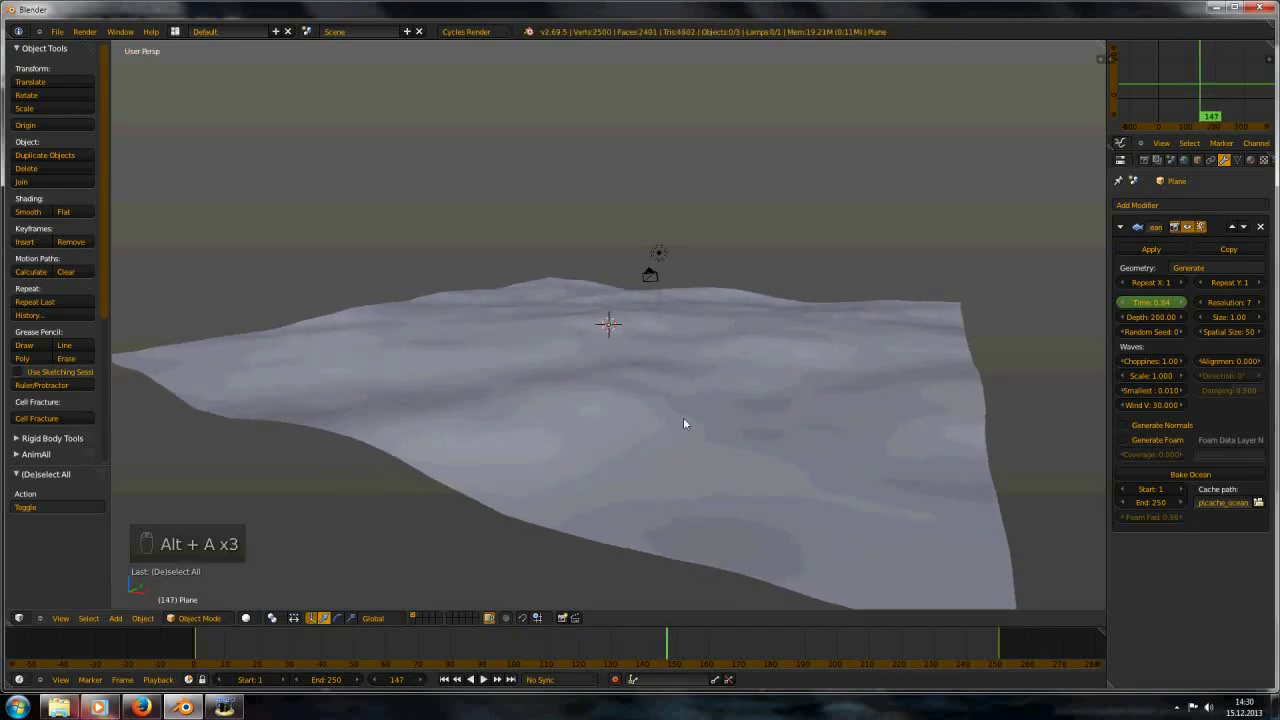
{"action": "key", "text": "shift+Left"}
Set the Ocean modifier's Repeat X to 6 to extend the water into a long strip
{"action": "scroll", "coordinate": [1028, 398], "scroll_direction": "down", "scroll_amount": 5}
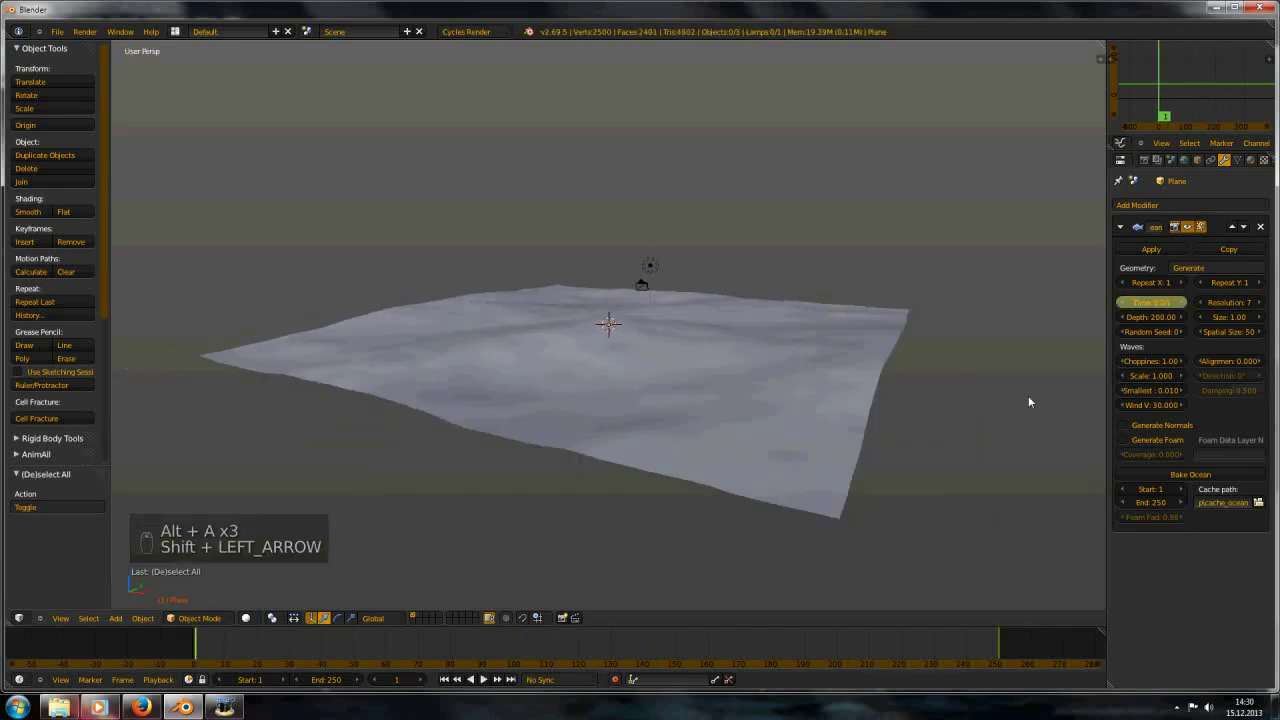
{"action": "scroll", "coordinate": [790, 282], "scroll_direction": "up", "scroll_amount": 4}
{"action": "middle_click_drag", "start_coordinate": [766, 294], "coordinate": [737, 368]}
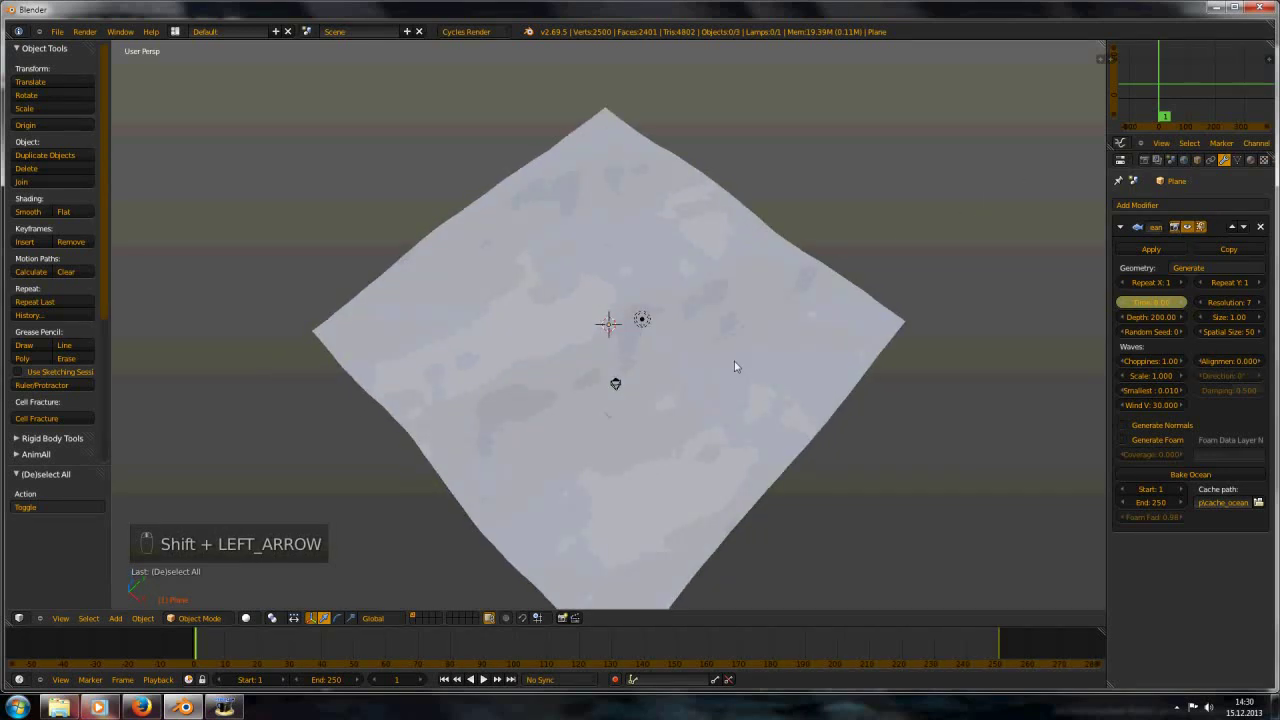
{"action": "scroll", "coordinate": [745, 366], "scroll_direction": "down", "scroll_amount": 4}
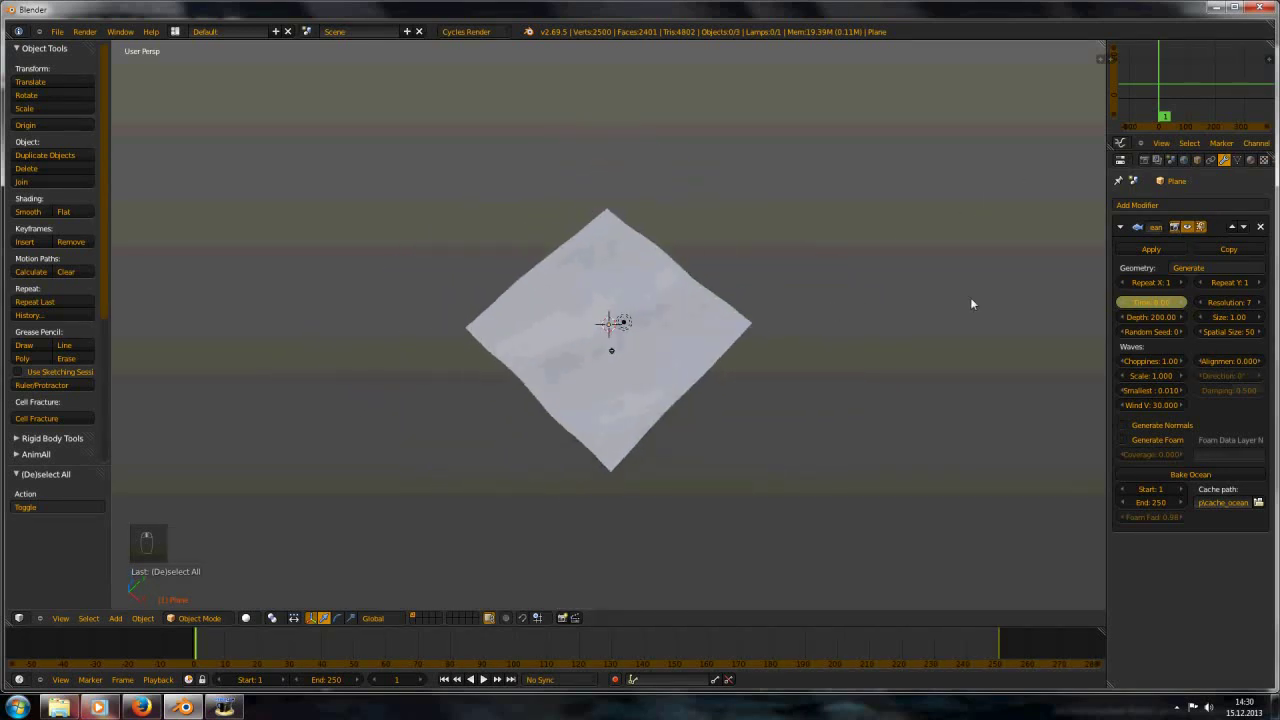
{"action": "left_click", "coordinate": [1180, 284]}
{"action": "left_click", "coordinate": [1180, 284]}
{"action": "left_click", "coordinate": [1180, 284]}
{"action": "left_click", "coordinate": [1180, 284]}
{"action": "scroll", "coordinate": [918, 386], "scroll_direction": "down", "scroll_amount": 3}
{"action": "mouse_move", "coordinate": [752, 429]}
{"action": "middle_mouse_down"}
{"action": "mouse_move", "coordinate": [901, 350]}
{"action": "mouse_move", "coordinate": [810, 373]}
{"action": "mouse_move", "coordinate": [779, 311]}
{"action": "mouse_move", "coordinate": [748, 307]}
{"action": "middle_mouse_up"}
{"action": "scroll", "coordinate": [810, 373], "scroll_direction": "up", "scroll_amount": 4}
{"action": "scroll", "coordinate": [753, 337], "scroll_direction": "up", "scroll_amount": 3}
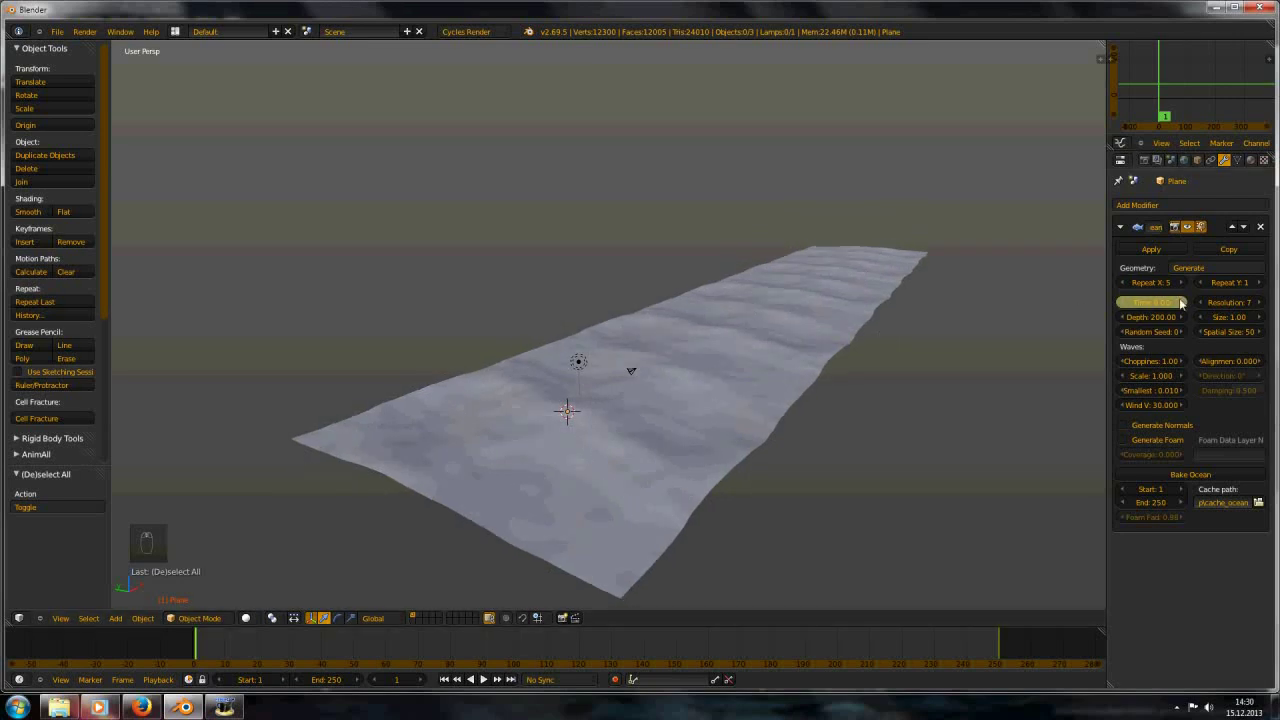
{"action": "scroll", "coordinate": [680, 346], "scroll_direction": "down", "scroll_amount": 3}
{"action": "middle_click_drag", "start_coordinate": [680, 346], "coordinate": [604, 336]}
{"action": "scroll", "coordinate": [560, 423], "scroll_direction": "up", "scroll_amount": 2}
{"action": "scroll", "coordinate": [581, 377], "scroll_direction": "down", "scroll_amount": 2}
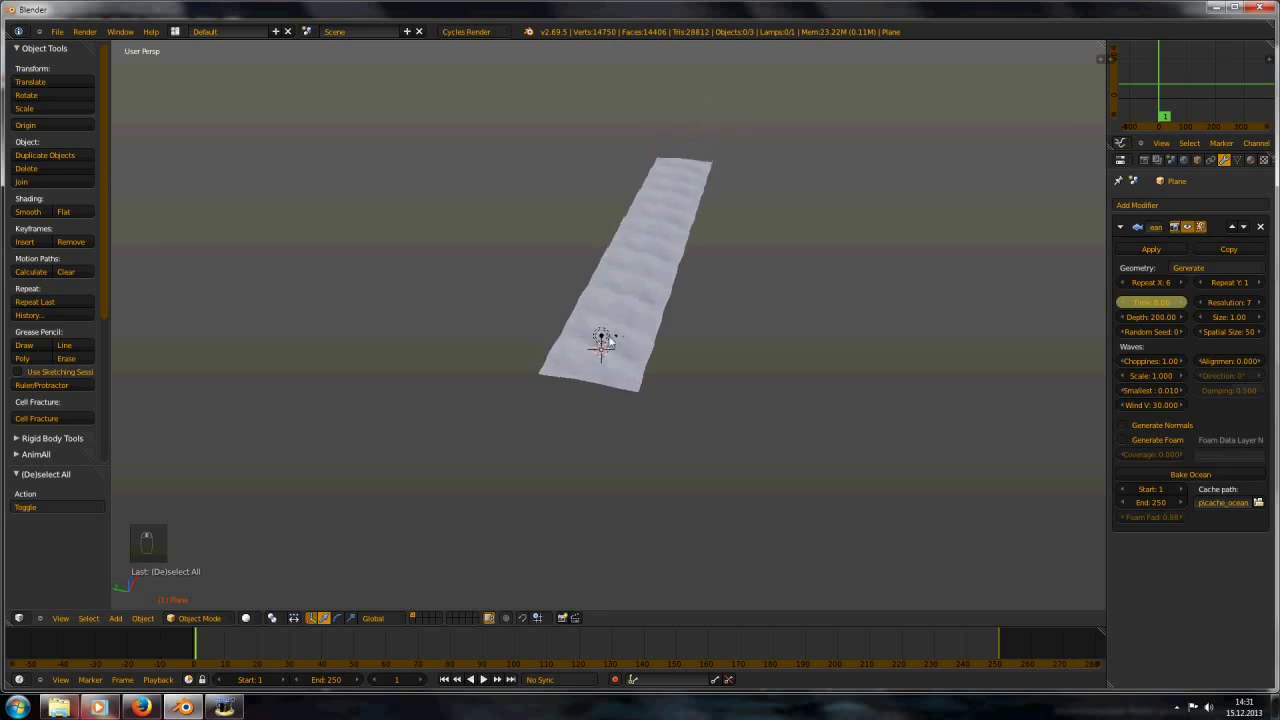
Add a Bezier curve at the start of the water strip
{"action": "scroll", "coordinate": [600, 345], "scroll_direction": "up", "scroll_amount": 3}
{"action": "middle_click_drag", "start_coordinate": [576, 392], "coordinate": [588, 353], "text": "shift"}
{"action": "middle_click_drag", "start_coordinate": [658, 324], "coordinate": [930, 290]}
{"action": "key", "text": "shift+a"}
{"action": "mouse_move", "coordinate": [484, 329]}
{"action": "left_click", "coordinate": [561, 335]}
Switch the viewport to the top orthographic view with wireframe shading
{"action": "middle_click_drag", "start_coordinate": [451, 334], "coordinate": [574, 376]}
{"action": "key", "text": "KP_7"}
{"action": "key", "text": "KP_5"}
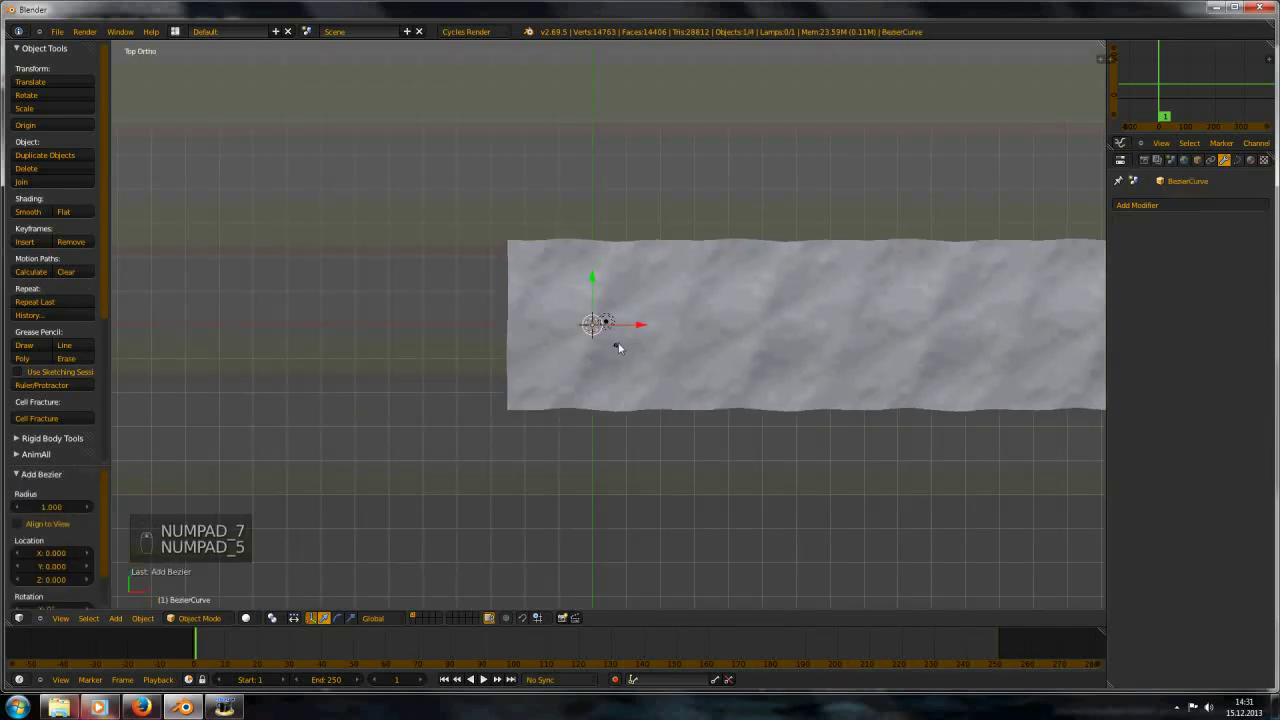
{"action": "key", "text": "z"}
{"action": "scroll", "coordinate": [615, 348], "scroll_direction": "up", "scroll_amount": 7}
Check the Bezier curve in Edit Mode and delete it
{"action": "key", "text": "Tab"}
{"action": "middle_click_drag", "start_coordinate": [604, 354], "coordinate": [633, 346], "text": "shift"}
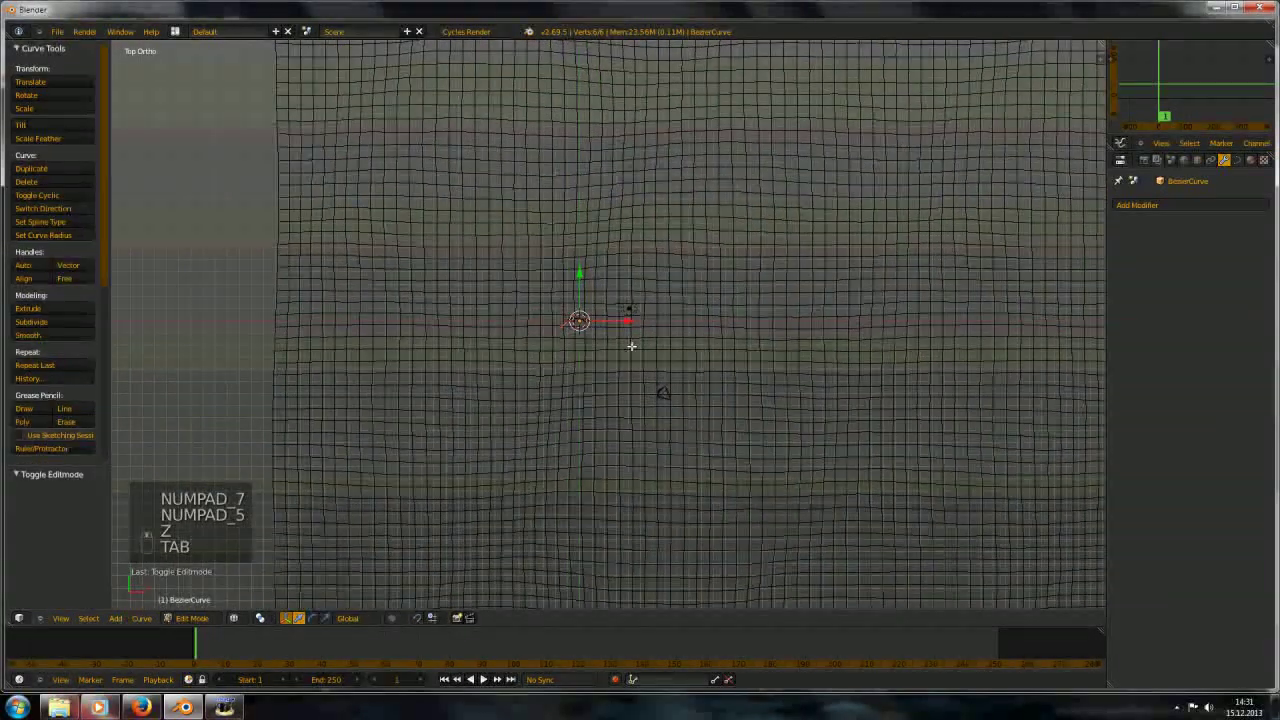
{"action": "scroll", "coordinate": [636, 346], "scroll_direction": "up", "scroll_amount": 6}
{"action": "key", "text": "Tab"}
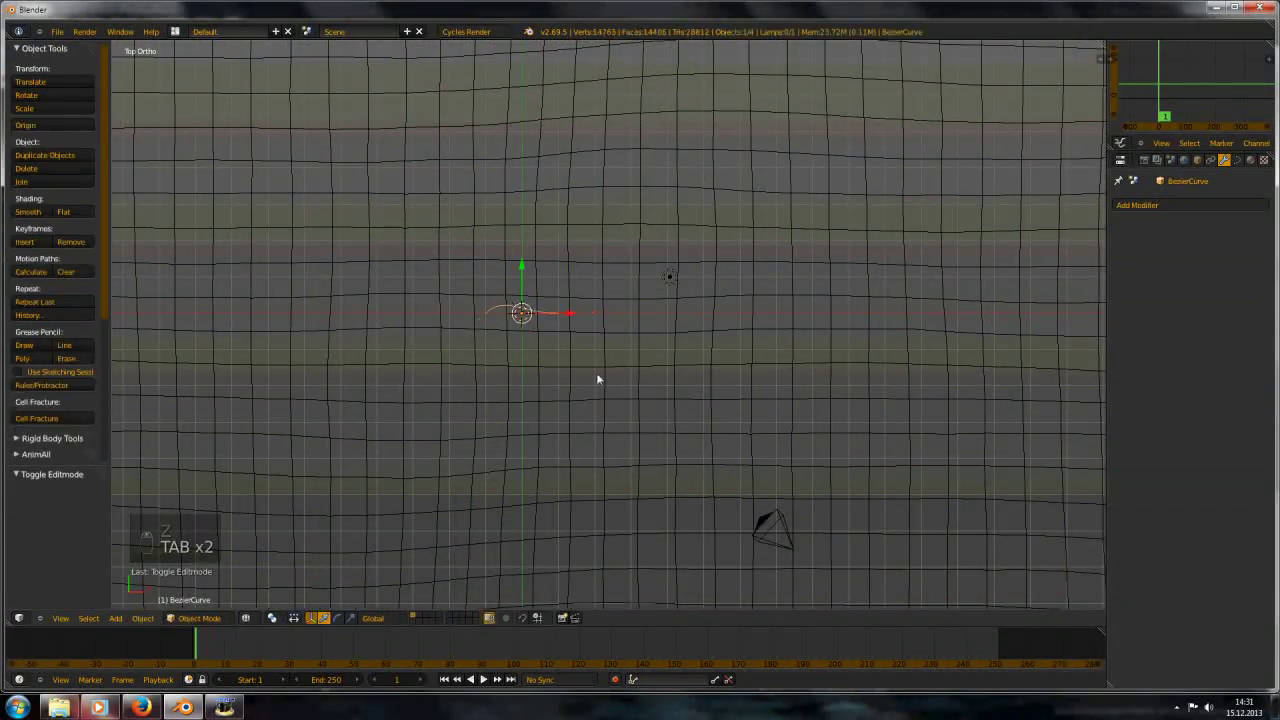
{"action": "scroll", "coordinate": [567, 337], "scroll_direction": "down", "scroll_amount": 2}
{"action": "key", "text": "Delete"}
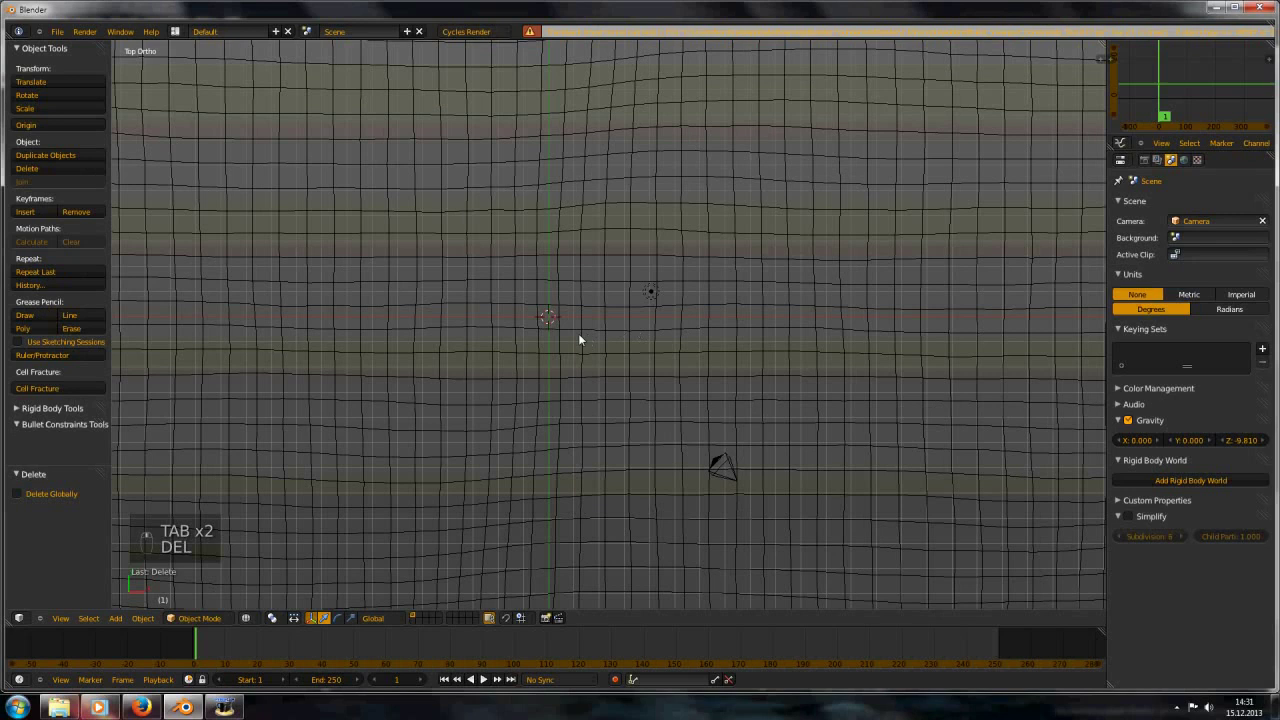
Add a new Bezier curve at the origin and enter Edit Mode on it
{"action": "key", "text": "shift+a"}
{"action": "mouse_move", "coordinate": [578, 334]}
{"action": "left_click", "coordinate": [637, 334]}
{"action": "key", "text": "Tab"}
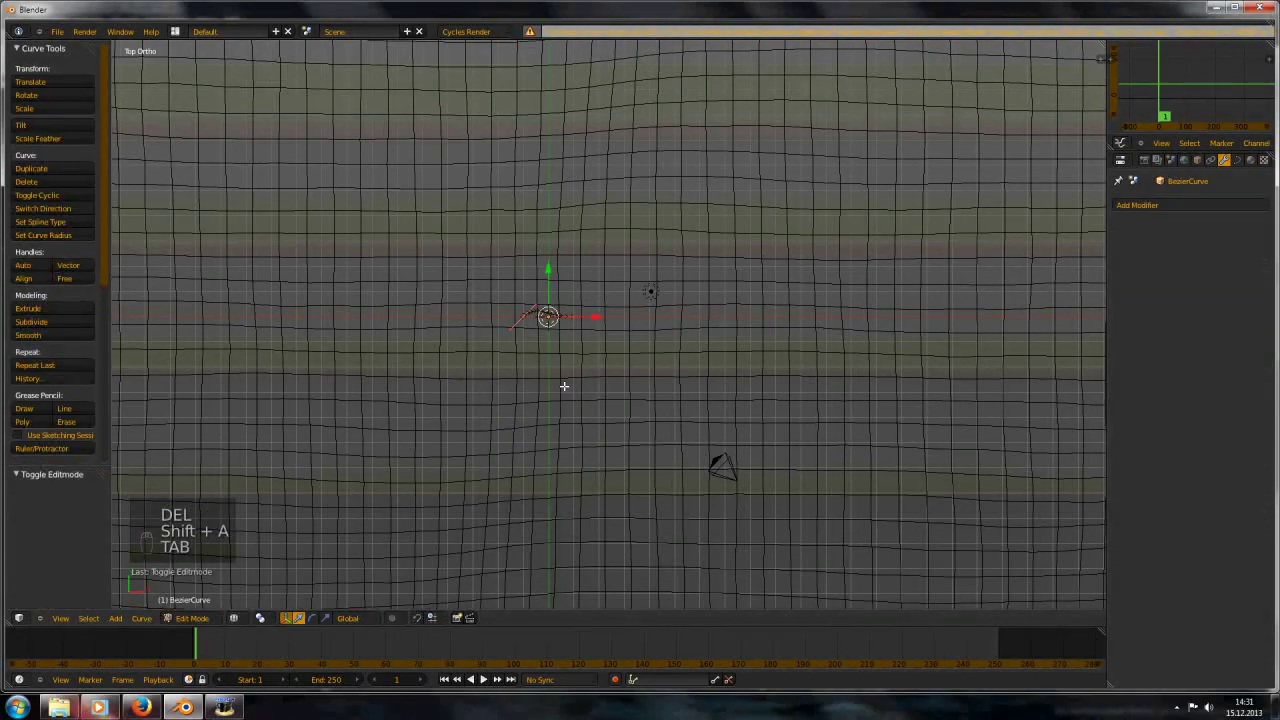
Flatten the Bezier curve into a straight line by scaling its points to 0 along Y
{"action": "scroll", "coordinate": [565, 352], "scroll_direction": "up", "scroll_amount": 3}
{"action": "key", "text": "s"}
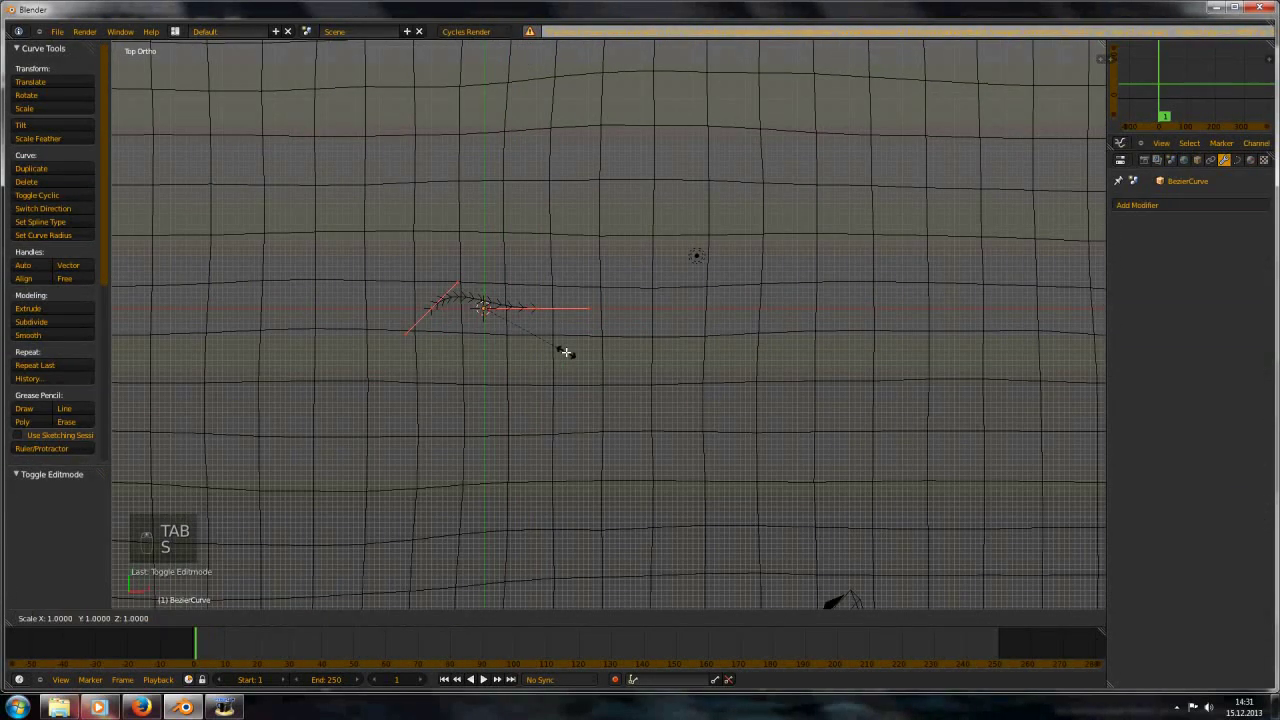
{"action": "left_click", "coordinate": [565, 352]}
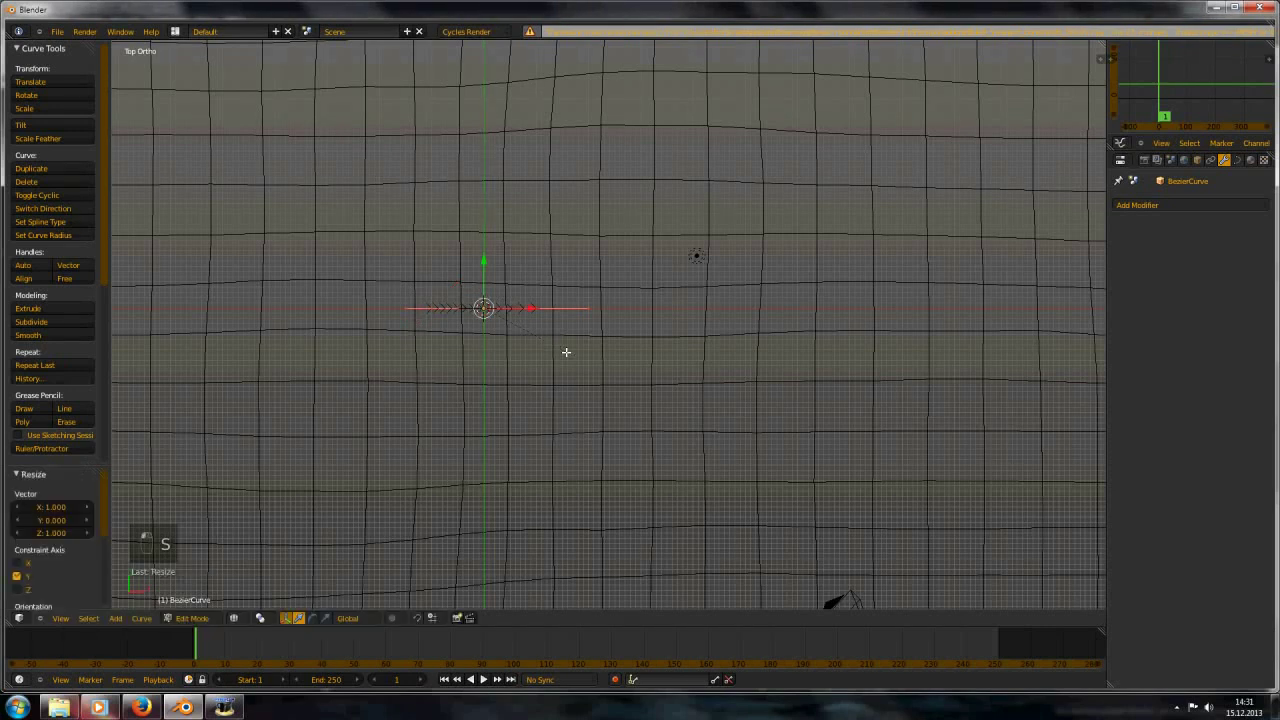
Enlarge the straightened curve with three uniform scalings, the last with a factor of about -3.58
{"action": "scroll", "coordinate": [564, 335], "scroll_direction": "down", "scroll_amount": 4}
{"action": "key", "text": "s"}
{"action": "left_click", "coordinate": [1088, 427]}
{"action": "key", "text": "s"}
{"action": "left_click", "coordinate": [1169, 449]}
{"action": "key", "text": "s"}
{"action": "left_click", "coordinate": [907, 448]}
Move one end point of the curve along X to the far end of the water strip and select all curve points
{"action": "right_click", "coordinate": [663, 315]}
{"action": "scroll", "coordinate": [670, 325], "scroll_direction": "down", "scroll_amount": 6}
{"action": "middle_click_drag", "start_coordinate": [696, 342], "coordinate": [577, 320], "text": "shift"}
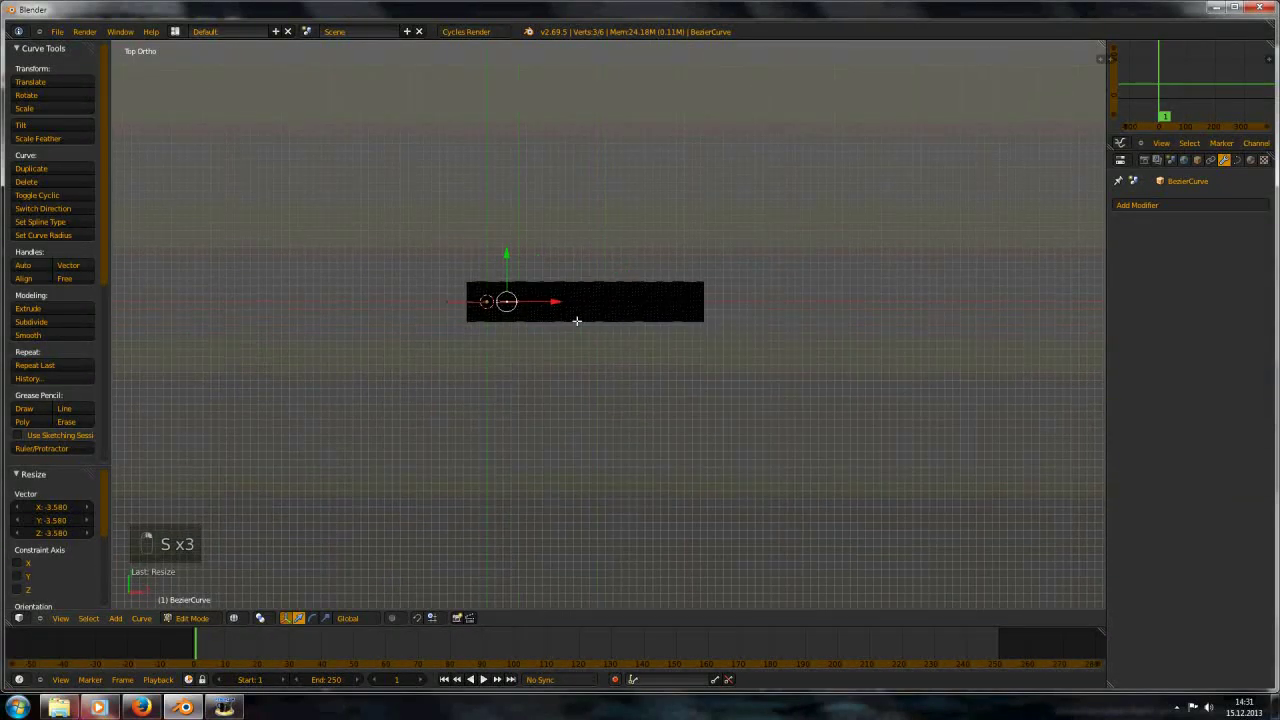
{"action": "left_click_drag", "start_coordinate": [556, 301], "coordinate": [560, 302]}
{"action": "left_click", "coordinate": [748, 299]}
{"action": "scroll", "coordinate": [526, 380], "scroll_direction": "up", "scroll_amount": 7}
{"action": "key", "text": "a"}
{"action": "key", "text": "a"}
{"action": "key", "text": "a"}
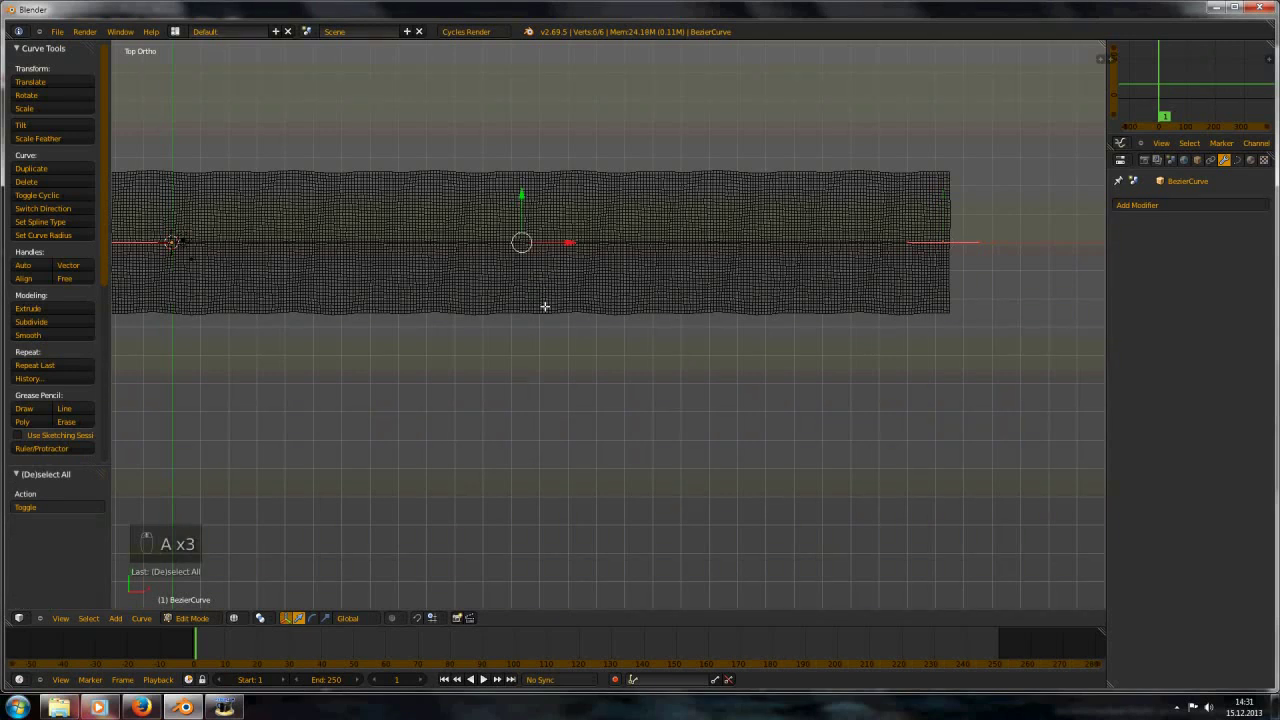
Subdivide the straight Bezier curve twice and leave Edit Mode
{"action": "middle_click_drag", "start_coordinate": [545, 306], "coordinate": [603, 343], "text": "shift"}
{"action": "key", "text": "w"}
{"action": "left_click", "coordinate": [603, 343]}
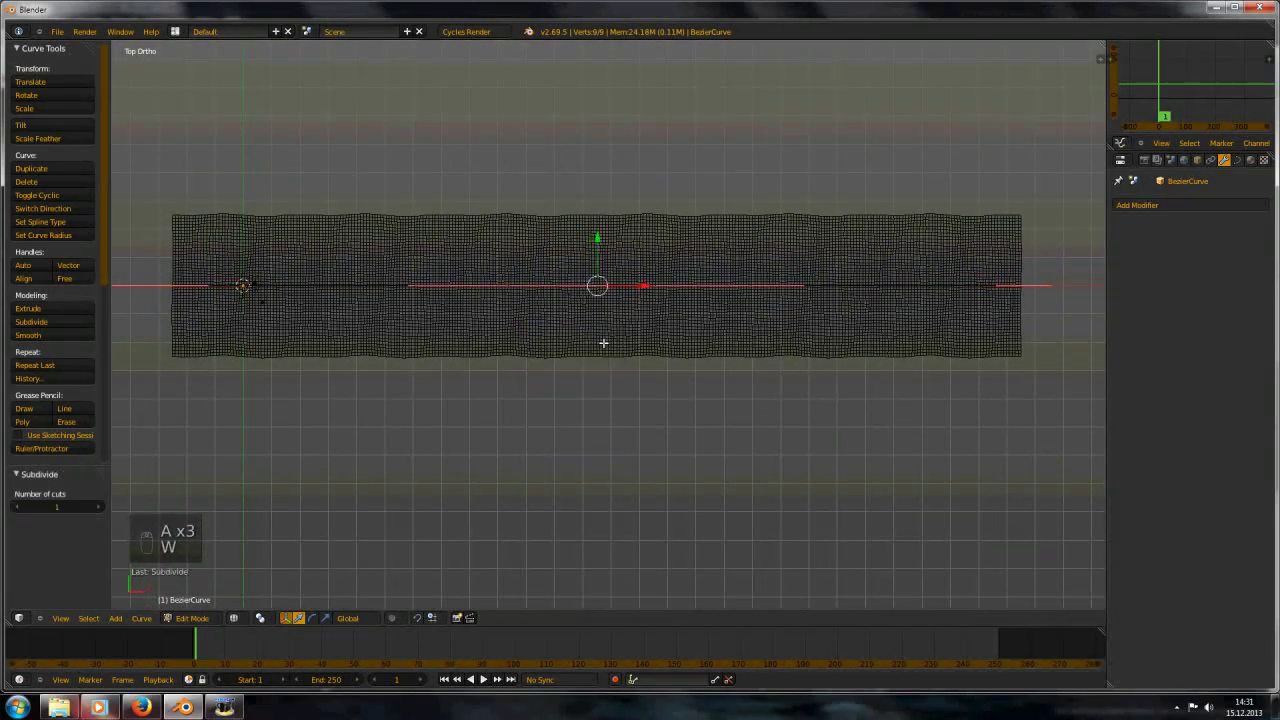
{"action": "key", "text": "w"}
{"action": "key", "text": "Tab"}
Select the water plane and add a Curve modifier that uses BezierCurve as its object
{"action": "right_click", "coordinate": [603, 342]}
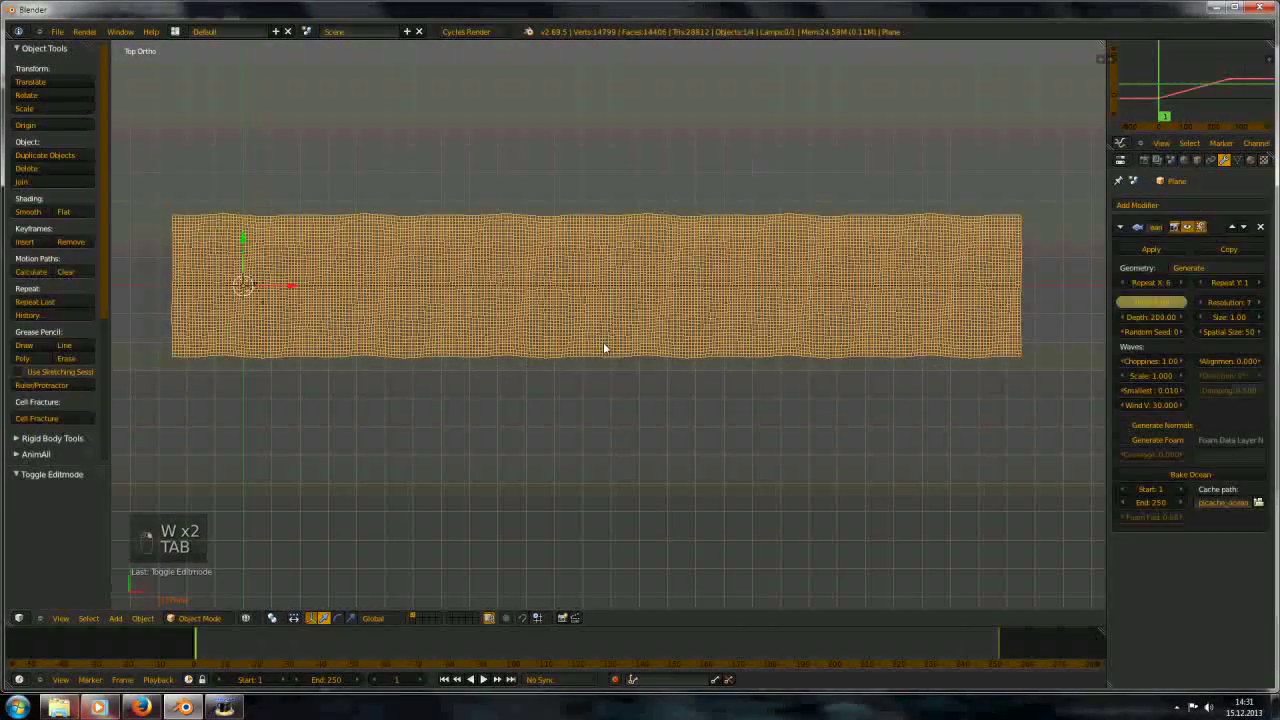
{"action": "left_click", "coordinate": [1180, 206]}
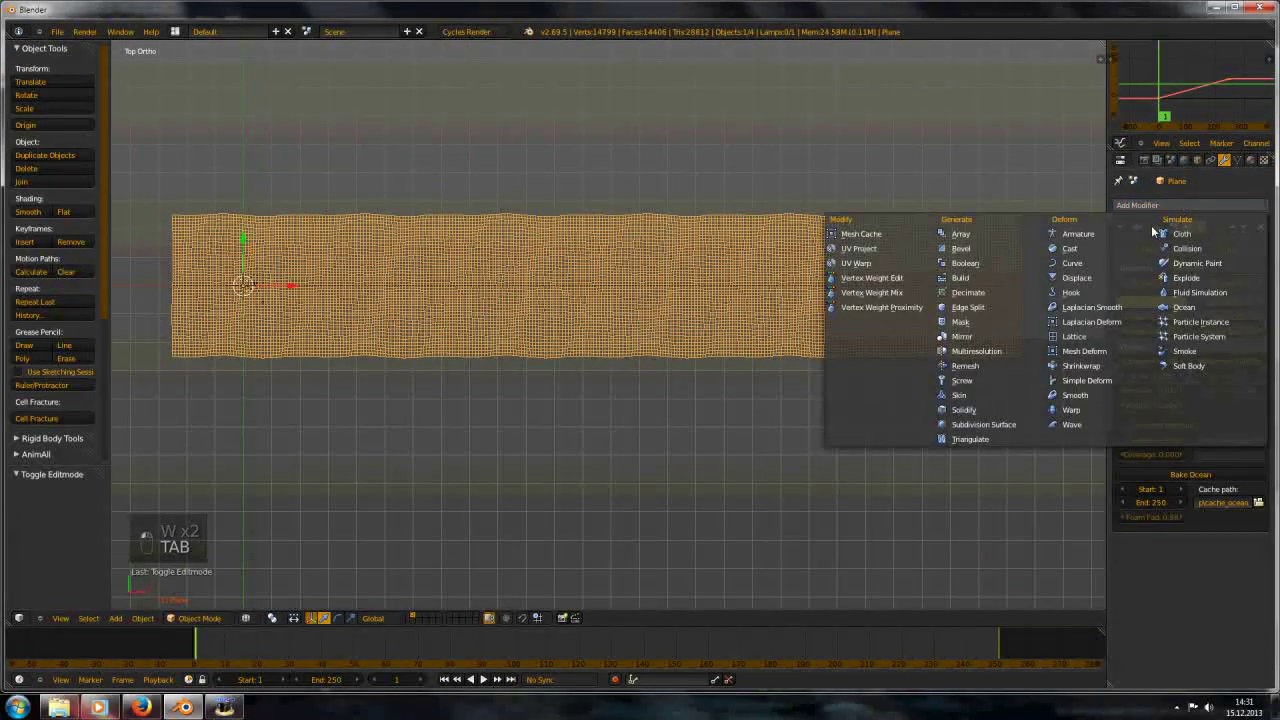
{"action": "left_click", "coordinate": [1102, 248]}
{"action": "left_click", "coordinate": [1155, 604]}
{"action": "left_click", "coordinate": [1162, 467]}
{"action": "scroll", "coordinate": [461, 318], "scroll_direction": "down", "scroll_amount": 1}
{"action": "scroll", "coordinate": [463, 331], "scroll_direction": "up", "scroll_amount": 2}
{"action": "scroll", "coordinate": [770, 336], "scroll_direction": "down", "scroll_amount": 3}
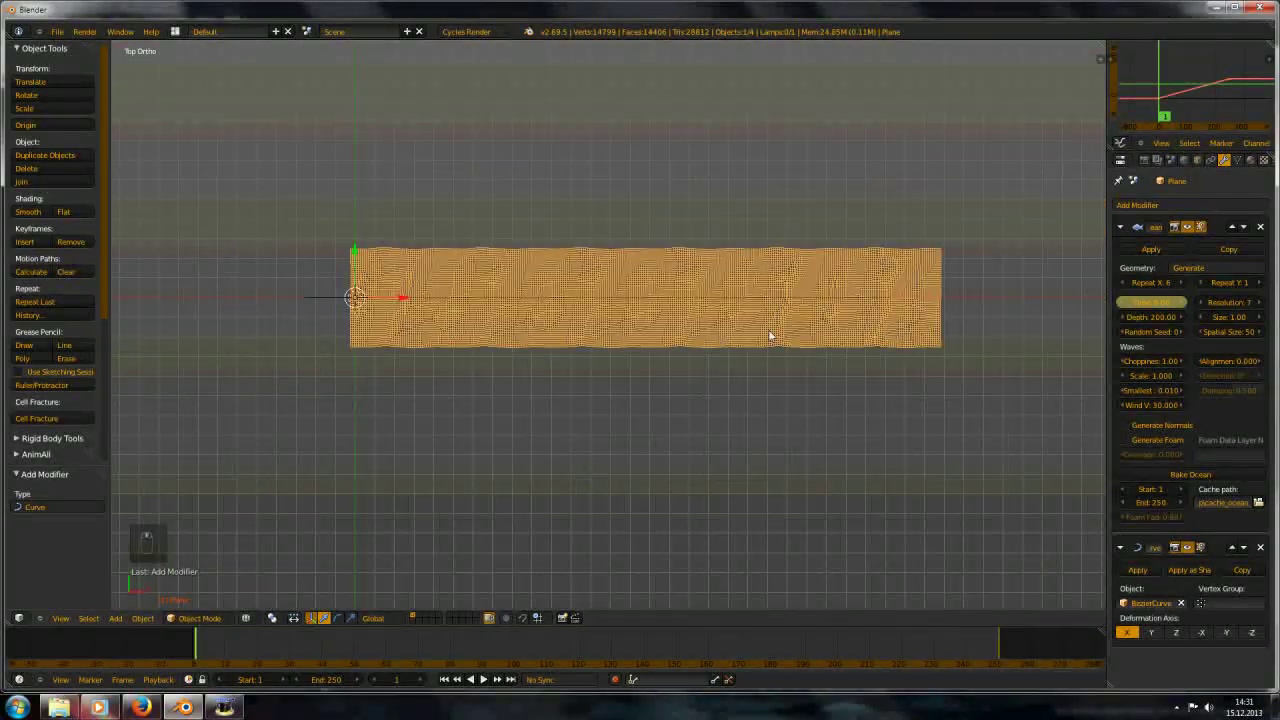
{"action": "scroll", "coordinate": [646, 364], "scroll_direction": "down", "scroll_amount": 2}
{"action": "scroll", "coordinate": [634, 350], "scroll_direction": "up", "scroll_amount": 5}
{"action": "scroll", "coordinate": [665, 339], "scroll_direction": "down", "scroll_amount": 4}
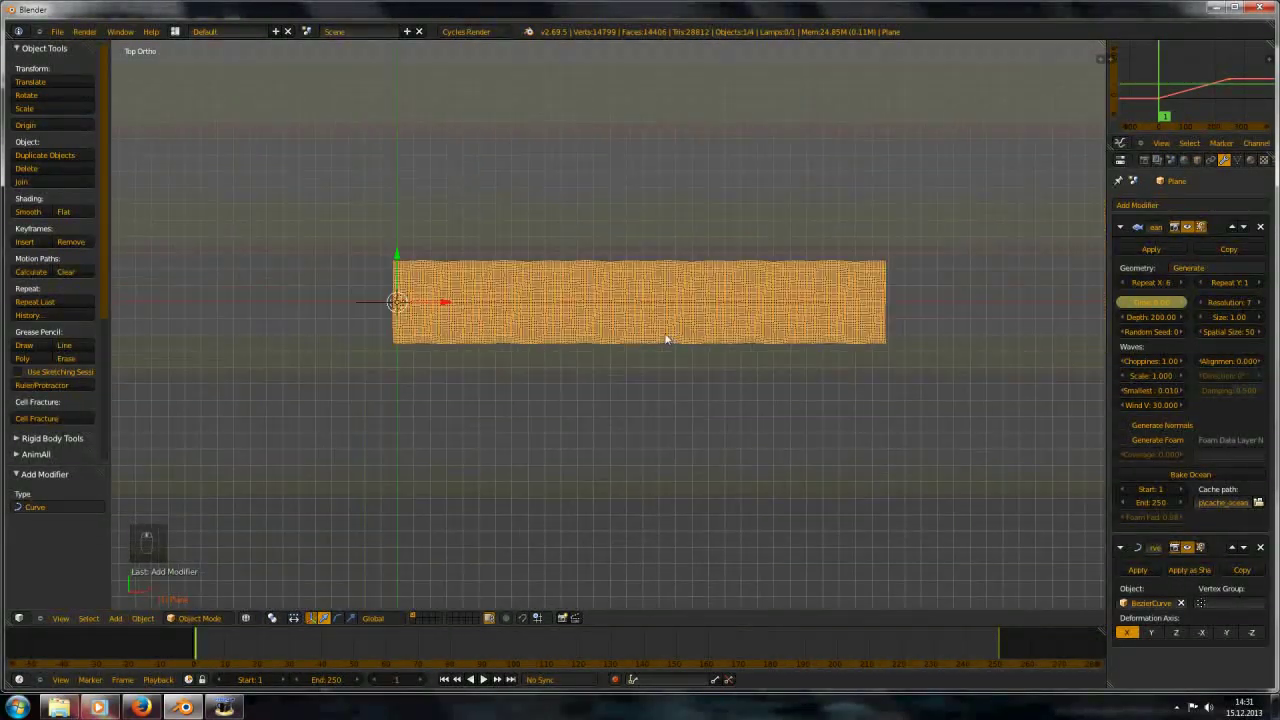
Select the Bezier curve and enter Edit Mode on it
{"action": "right_click", "coordinate": [345, 303]}
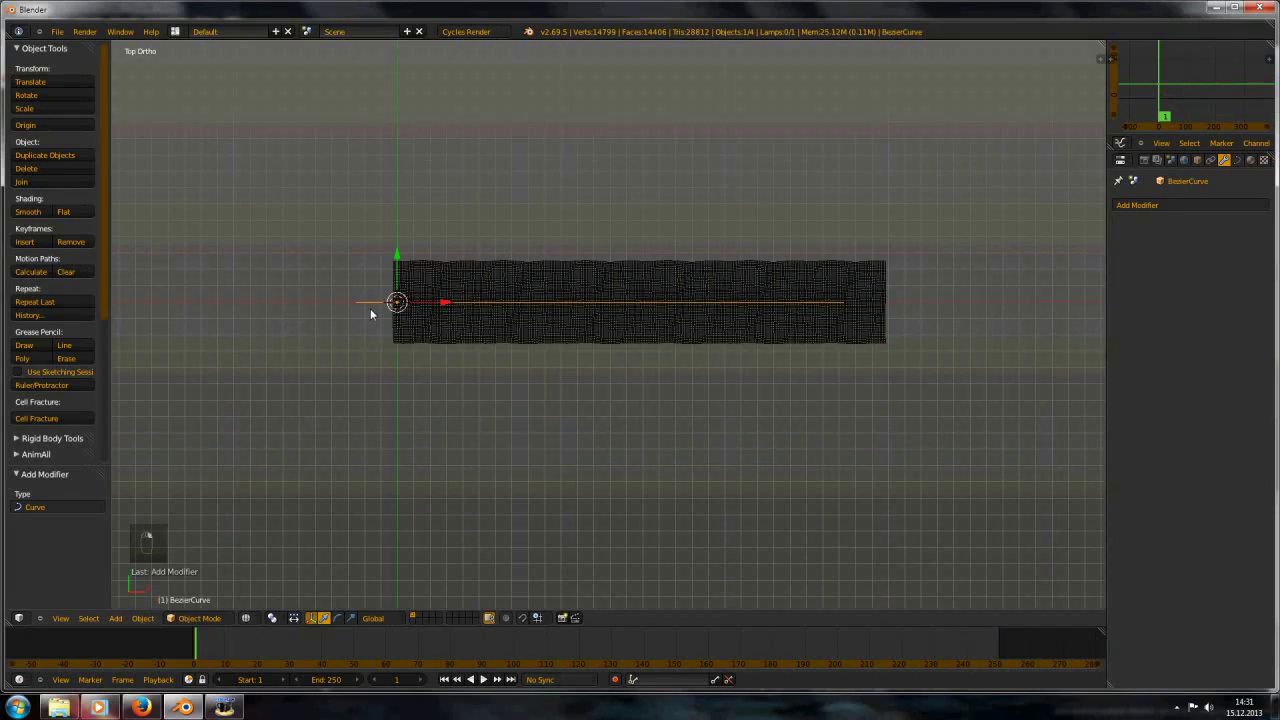
{"action": "key", "text": "Tab"}
{"action": "key", "text": "g"}
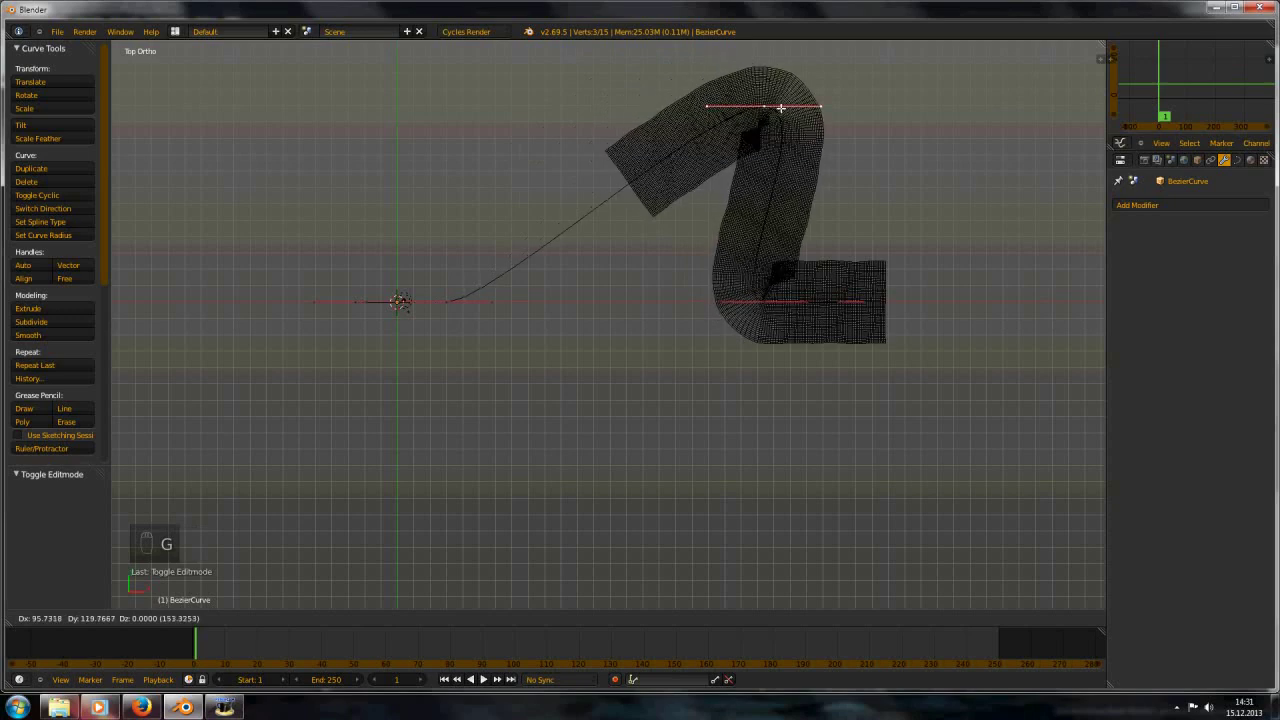
{"action": "right_click", "coordinate": [904, 401]}
{"action": "scroll", "coordinate": [622, 356], "scroll_direction": "up", "scroll_amount": 6}
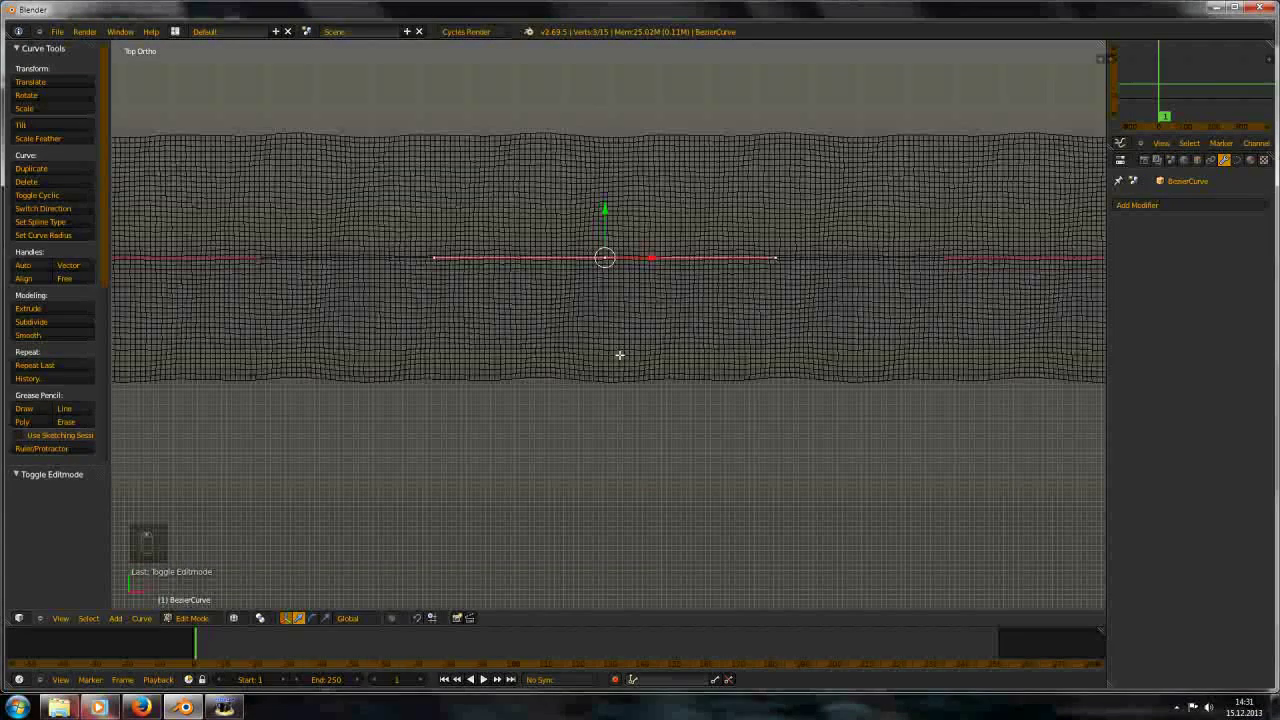
{"action": "key", "text": "g"}
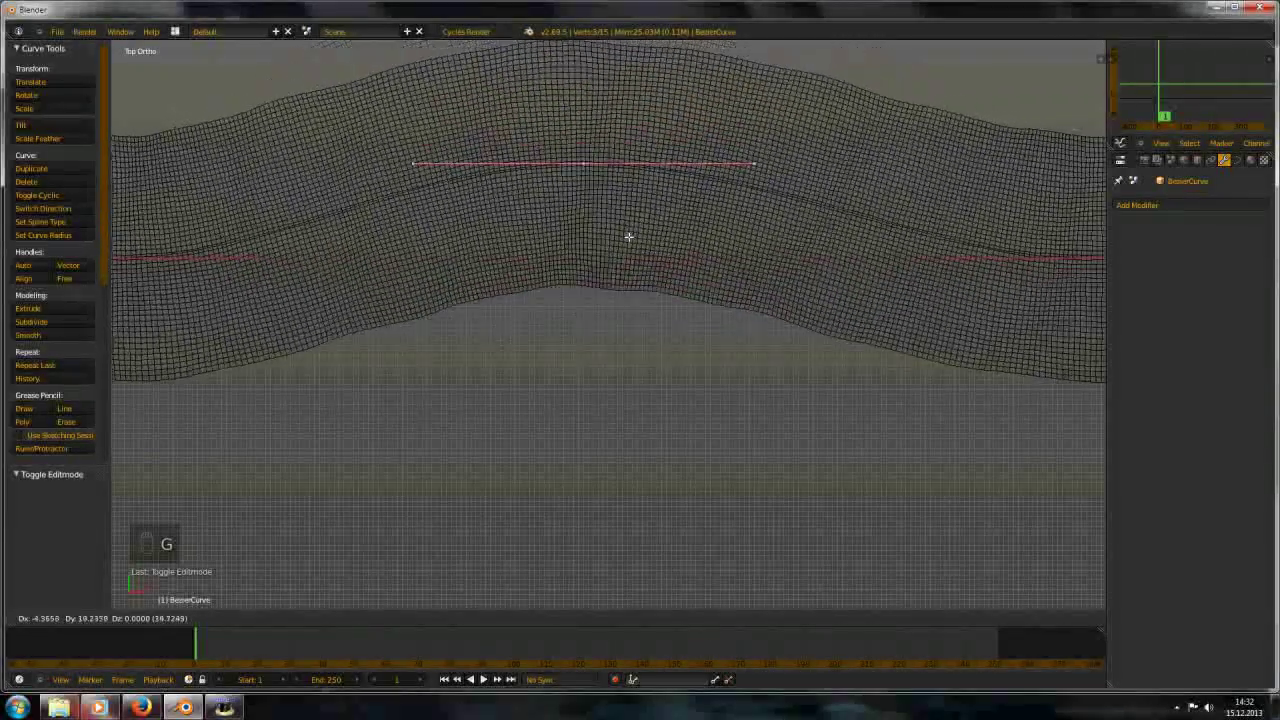
{"action": "right_click", "coordinate": [591, 587]}
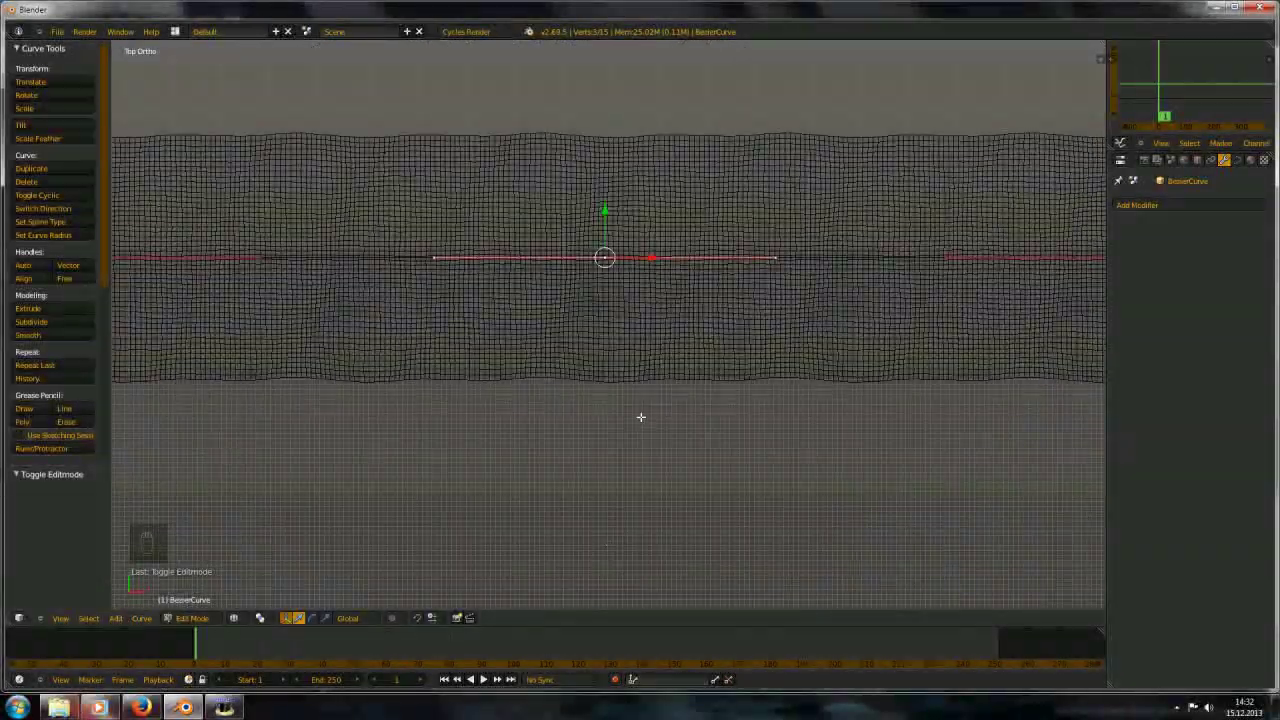
{"action": "key", "text": "n"}
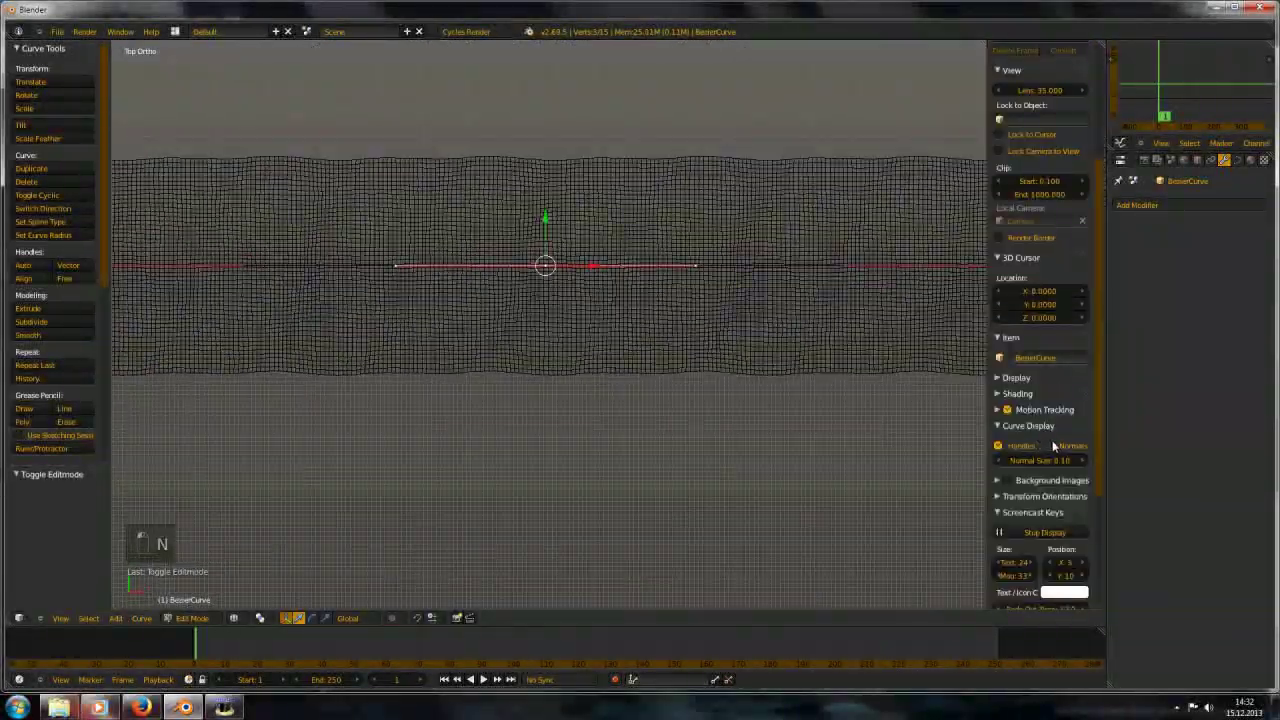
{"action": "scroll", "coordinate": [608, 320], "scroll_direction": "down", "scroll_amount": 4}
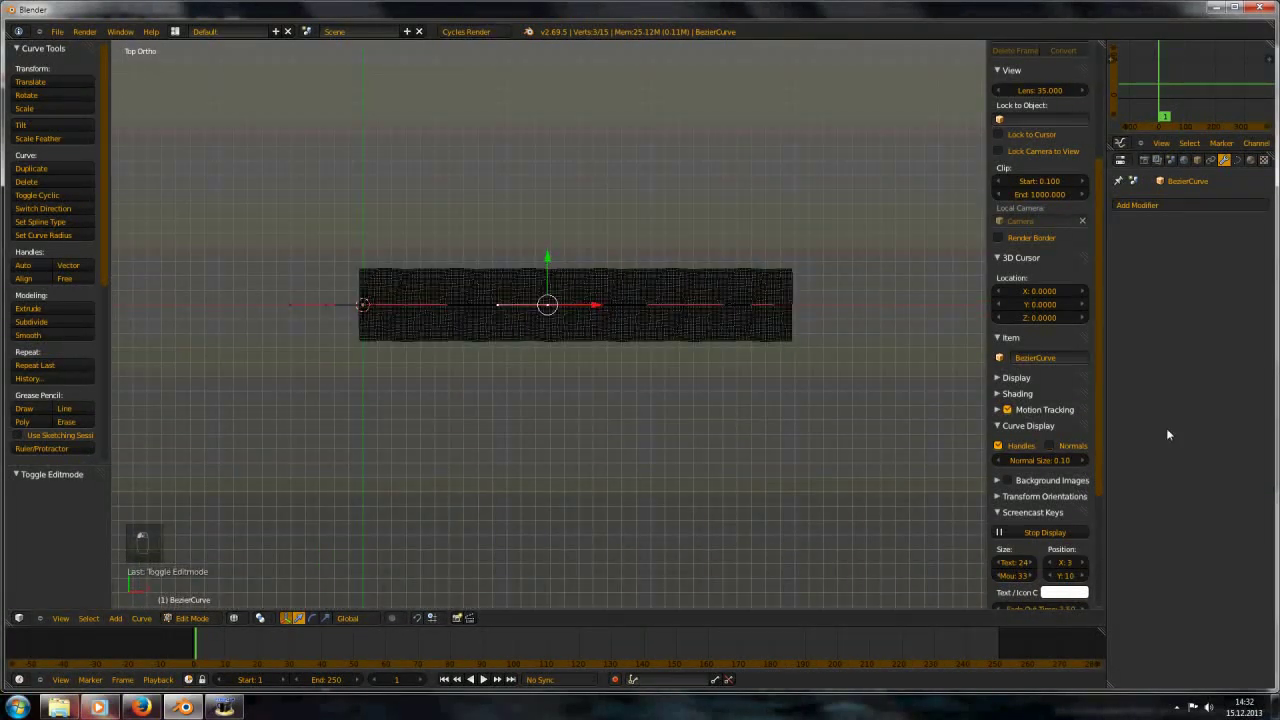
{"action": "scroll", "coordinate": [506, 342], "scroll_direction": "up", "scroll_amount": 6}
{"action": "key", "text": "n"}
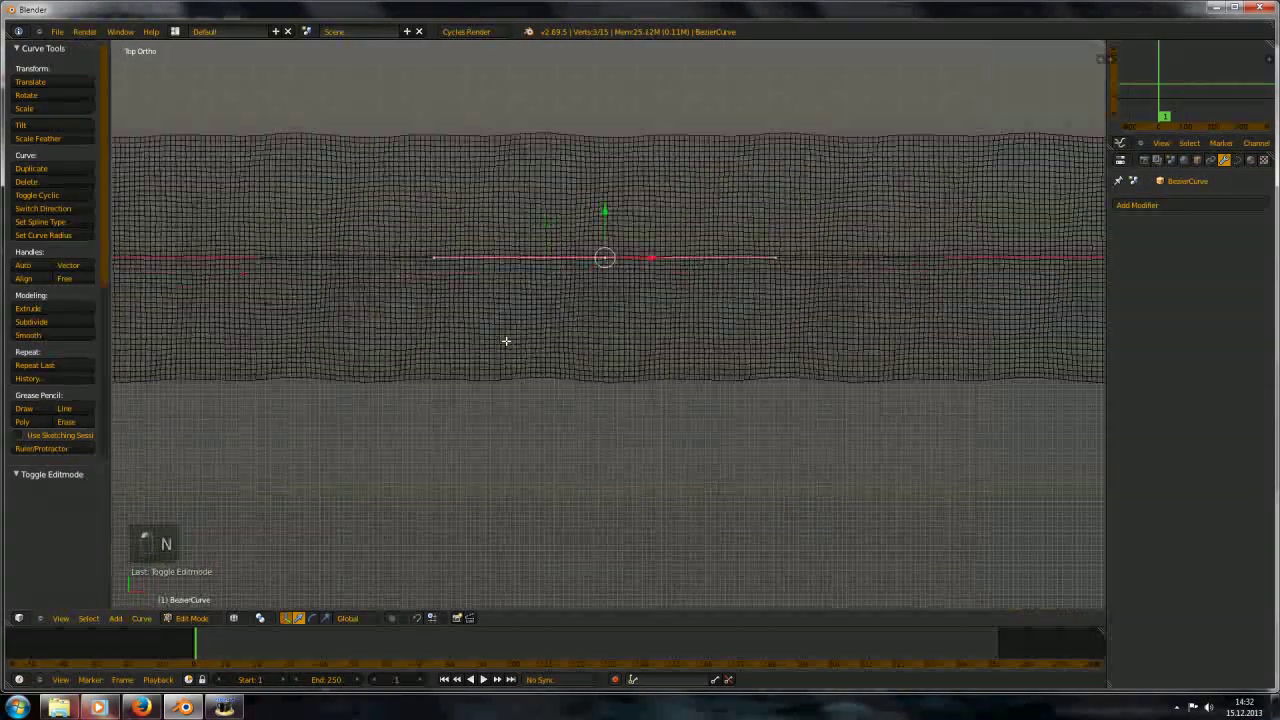
Bend the river by moving the middle curve point about 11.4 along Y and the next point toward the far end about -8.4 along Y
{"action": "scroll", "coordinate": [536, 314], "scroll_direction": "down", "scroll_amount": 3}
{"action": "key", "text": "g"}
{"action": "key", "text": "y"}
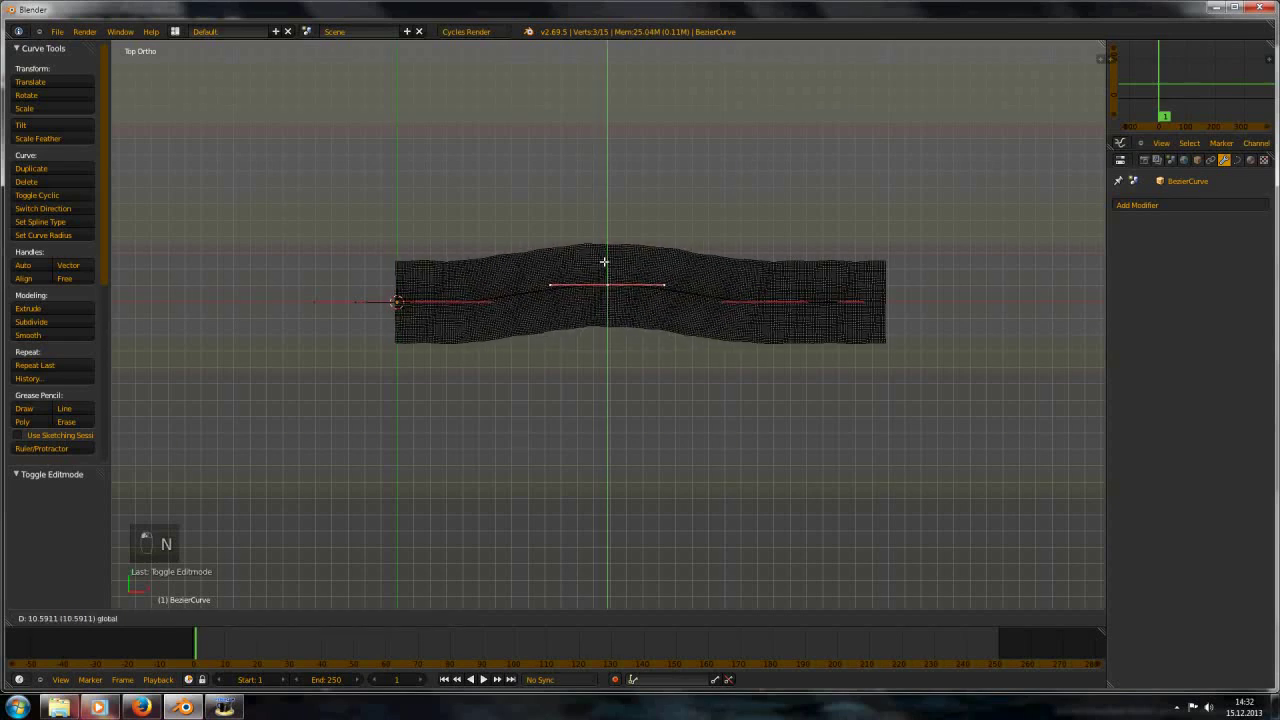
{"action": "left_click", "coordinate": [757, 300]}
{"action": "key", "text": "g"}
{"action": "key", "text": "y"}
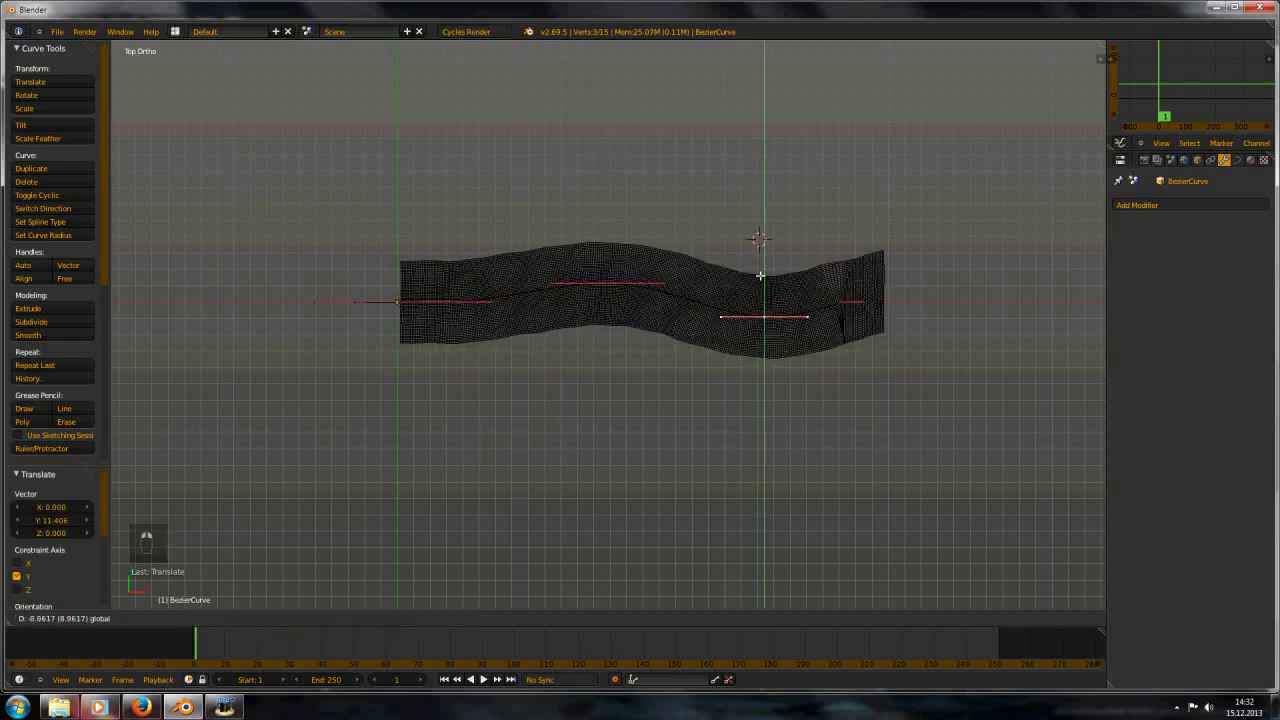
{"action": "left_click", "coordinate": [760, 275]}
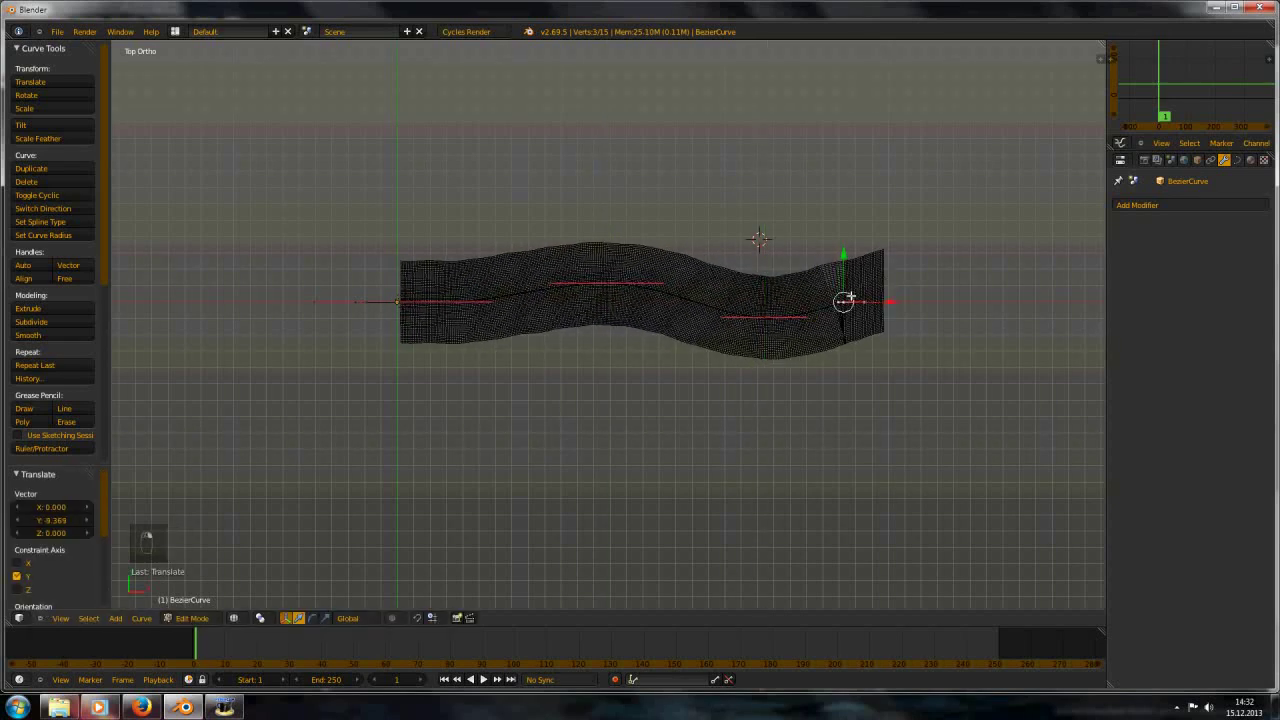
Move the inner handle of the curve's far end point about -13 along X and rotate that end point about -11.5°
{"action": "key", "text": "g"}
{"action": "key", "text": "x"}
{"action": "left_click", "coordinate": [847, 300]}
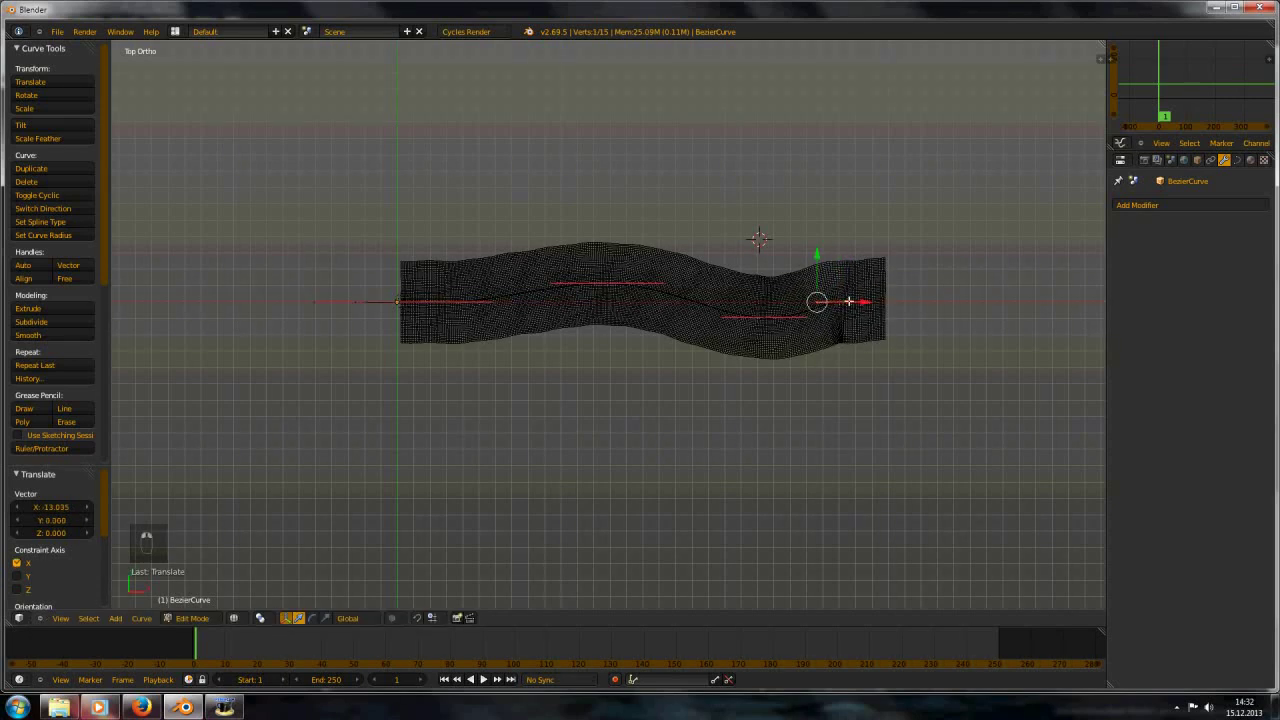
{"action": "key", "text": "r"}
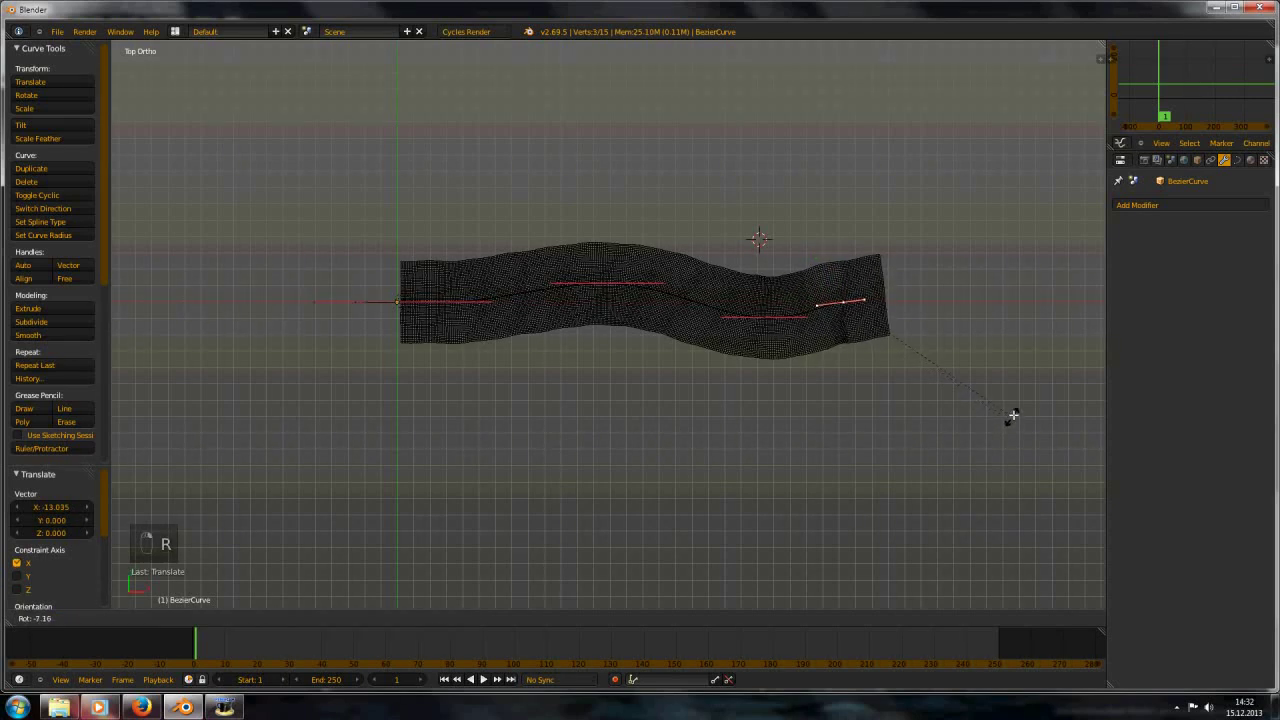
{"action": "left_click", "coordinate": [1020, 403]}
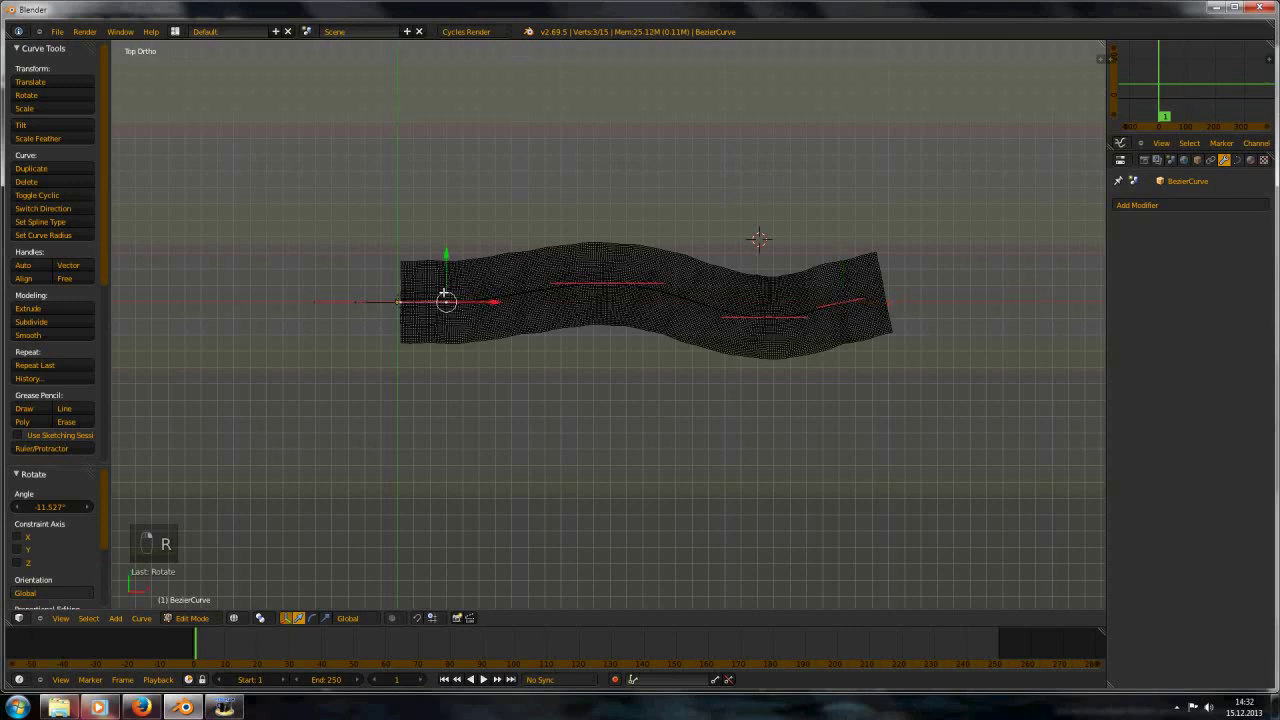
Rotate and reposition the curve points near the start of the water strip to continue the bend, and leave Edit Mode
{"action": "key", "text": "r"}
{"action": "left_click", "coordinate": [550, 360]}
{"action": "left_click_drag", "start_coordinate": [446, 259], "coordinate": [427, 271]}
{"action": "key", "text": "g"}
{"action": "left_click", "coordinate": [394, 298]}
{"action": "left_click_drag", "start_coordinate": [359, 261], "coordinate": [358, 277]}
{"action": "key", "text": "Tab"}
Switch the viewport to solid shading and select the curved water plane
{"action": "scroll", "coordinate": [575, 335], "scroll_direction": "down", "scroll_amount": 2}
{"action": "mouse_move", "coordinate": [576, 336]}
{"action": "middle_mouse_down"}
{"action": "mouse_move", "coordinate": [686, 226]}
{"action": "mouse_move", "coordinate": [651, 297]}
{"action": "mouse_move", "coordinate": [700, 285]}
{"action": "mouse_move", "coordinate": [671, 308]}
{"action": "middle_mouse_up"}
{"action": "key", "text": "z"}
{"action": "scroll", "coordinate": [629, 329], "scroll_direction": "up", "scroll_amount": 6}
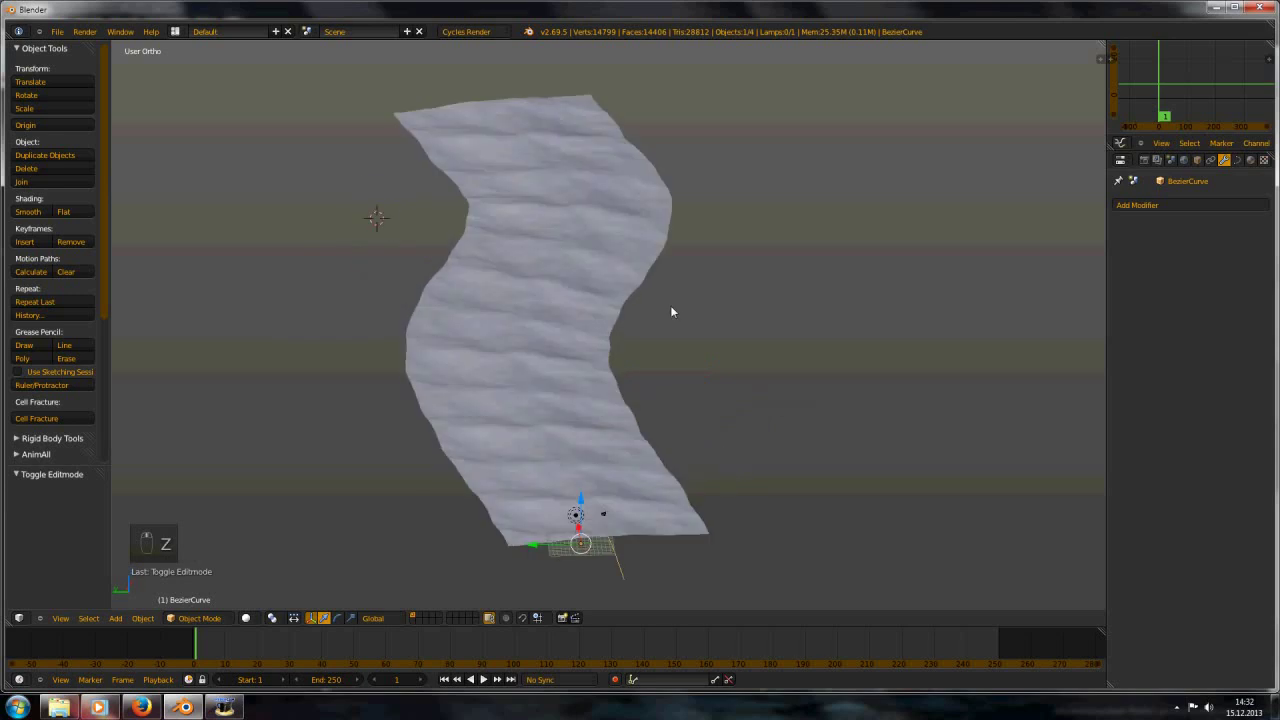
{"action": "right_click", "coordinate": [610, 323]}
{"action": "mouse_move", "coordinate": [619, 388]}
{"action": "middle_mouse_down"}
{"action": "mouse_move", "coordinate": [537, 364]}
{"action": "mouse_move", "coordinate": [552, 342]}
{"action": "mouse_move", "coordinate": [558, 382]}
{"action": "mouse_move", "coordinate": [569, 331]}
{"action": "mouse_move", "coordinate": [600, 352]}
{"action": "mouse_move", "coordinate": [598, 377]}
{"action": "middle_mouse_up"}
Play the animation to examine the waves flowing along the curve, and return to frame 1
{"action": "key", "text": "alt+a"}
{"action": "scroll", "coordinate": [552, 342], "scroll_direction": "up", "scroll_amount": 3}
{"action": "scroll", "coordinate": [556, 344], "scroll_direction": "down", "scroll_amount": 4}
{"action": "key", "text": "alt+a"}
{"action": "scroll", "coordinate": [556, 343], "scroll_direction": "up", "scroll_amount": 4}
{"action": "scroll", "coordinate": [561, 342], "scroll_direction": "down", "scroll_amount": 3}
{"action": "scroll", "coordinate": [595, 342], "scroll_direction": "up", "scroll_amount": 1}
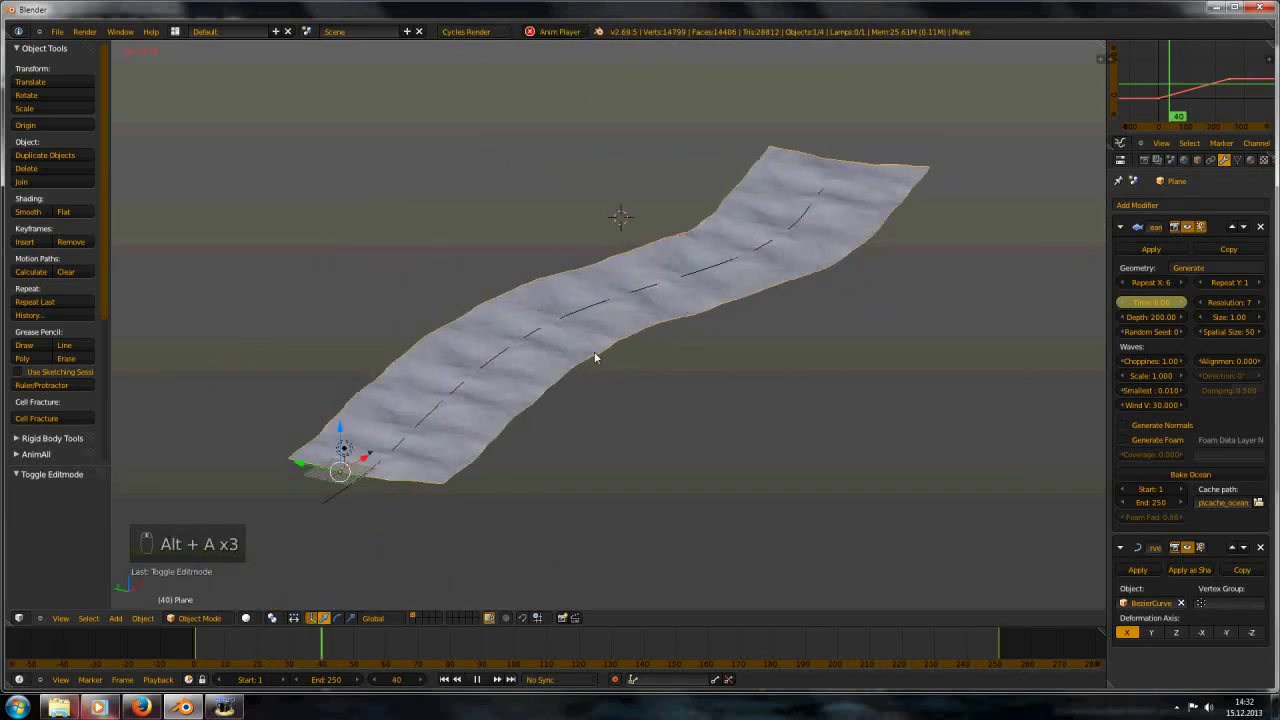
{"action": "key", "text": "alt+a"}
{"action": "key", "text": "shift+Left"}
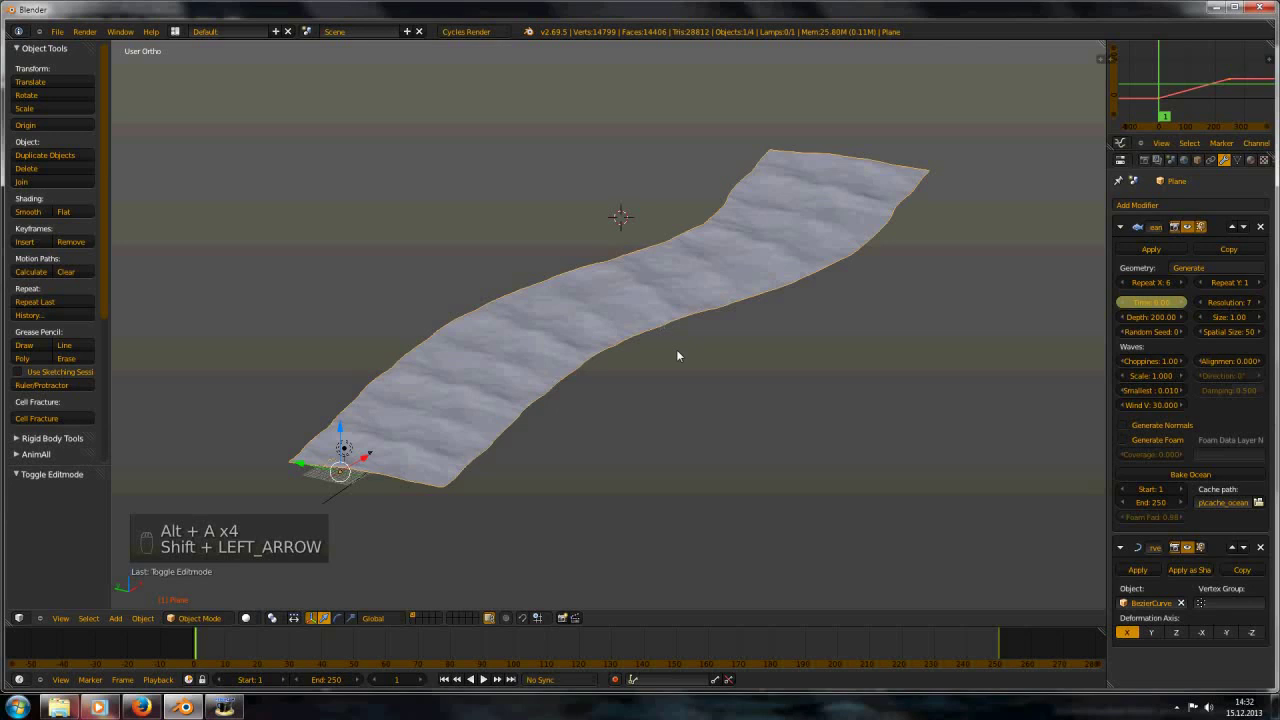
Set the Ocean modifier's wave Scale to 0.5
{"action": "scroll", "coordinate": [720, 335], "scroll_direction": "up", "scroll_amount": 4}
{"action": "middle_click_drag", "start_coordinate": [753, 328], "coordinate": [1094, 386]}
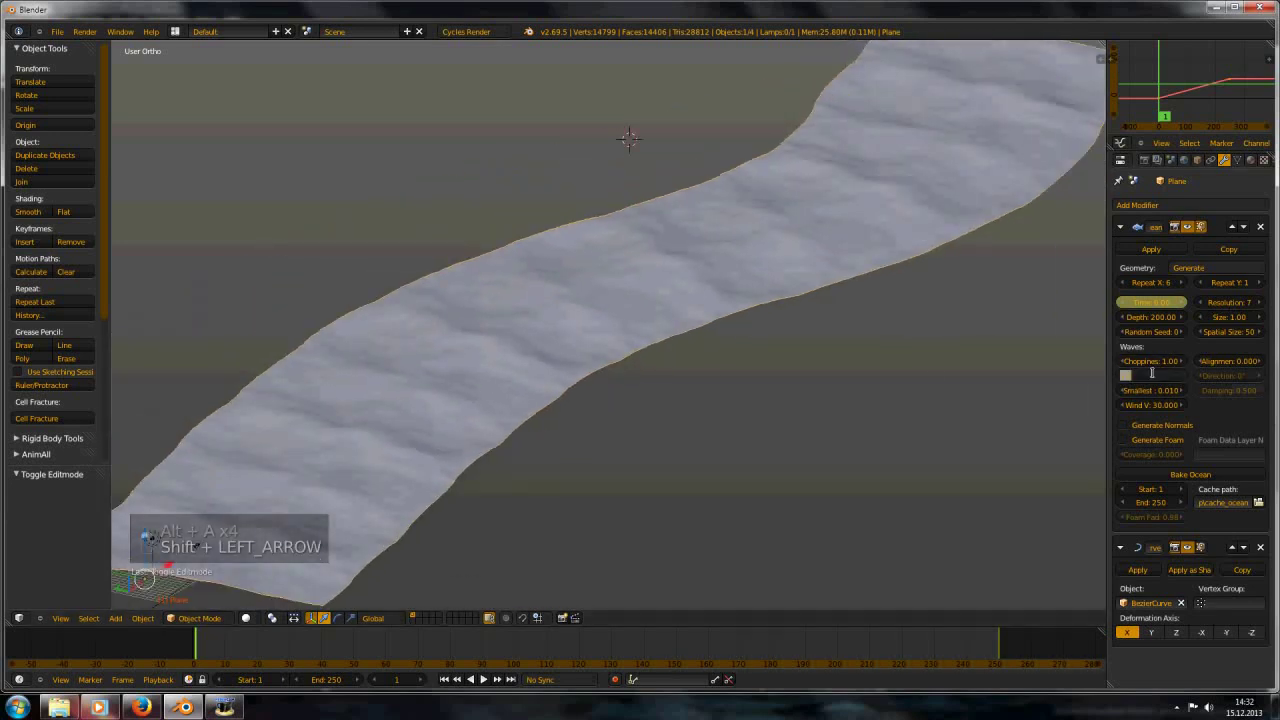
{"action": "type", "text": "0.5"}
{"action": "key", "text": "Return"}
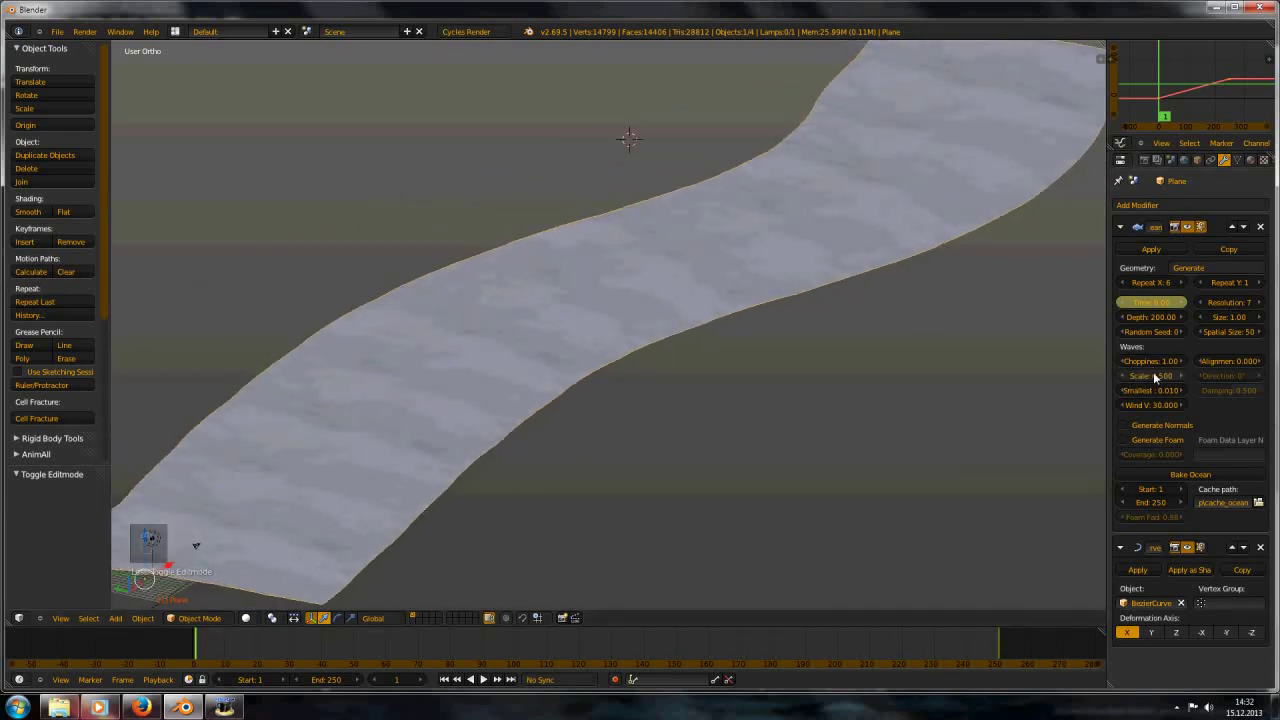
Play back the animation and examine the flattened waves along the river
{"action": "key", "text": "alt+a"}
{"action": "scroll", "coordinate": [472, 470], "scroll_direction": "down", "scroll_amount": 3}
{"action": "scroll", "coordinate": [572, 382], "scroll_direction": "up", "scroll_amount": 2}
{"action": "scroll", "coordinate": [575, 381], "scroll_direction": "down", "scroll_amount": 1}
{"action": "mouse_move", "coordinate": [575, 381]}
{"action": "middle_mouse_down"}
{"action": "mouse_move", "coordinate": [620, 353]}
{"action": "mouse_move", "coordinate": [504, 383]}
{"action": "mouse_move", "coordinate": [590, 404]}
{"action": "mouse_move", "coordinate": [580, 369]}
{"action": "middle_mouse_up"}
{"action": "scroll", "coordinate": [555, 386], "scroll_direction": "up", "scroll_amount": 1}
{"action": "scroll", "coordinate": [598, 341], "scroll_direction": "down", "scroll_amount": 2}
{"action": "scroll", "coordinate": [514, 383], "scroll_direction": "down", "scroll_amount": 1}
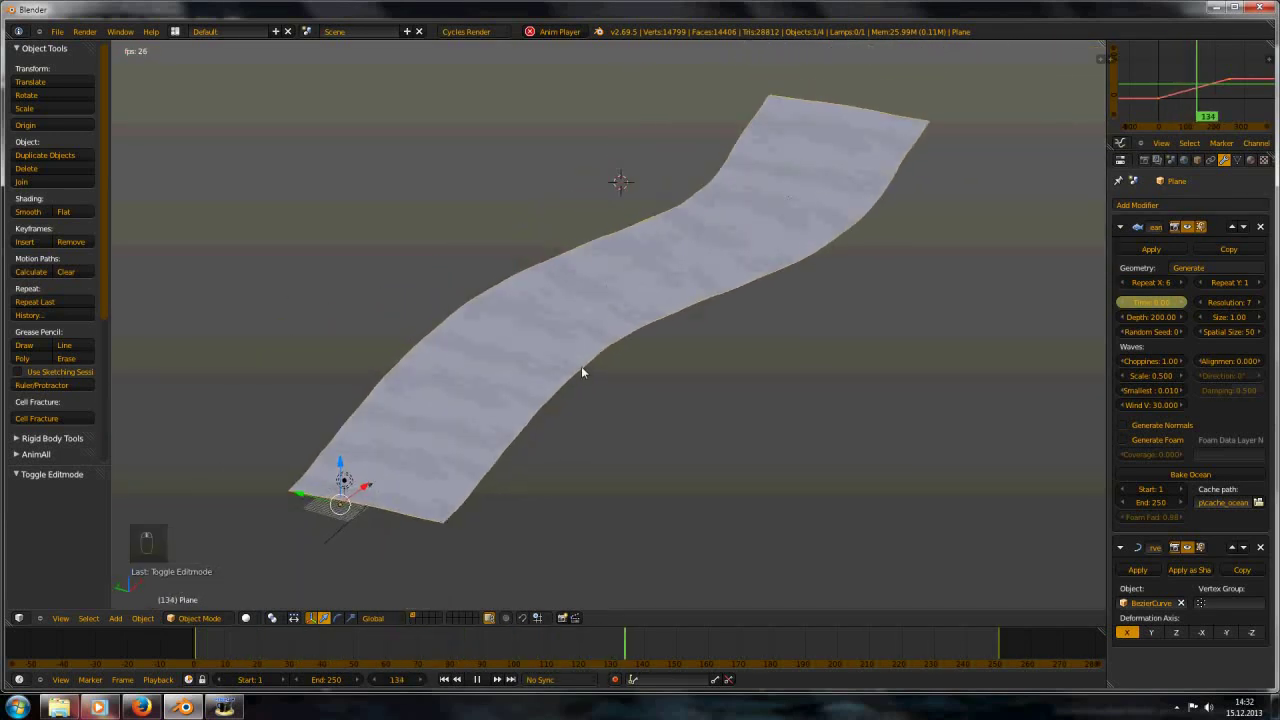
Stop playback, raise the Ocean modifier's wave Scale to 2.380 and restart the animation
{"action": "key", "text": "alt+a"}
{"action": "left_click_drag", "start_coordinate": [1135, 378], "coordinate": [1139, 378]}
{"action": "key", "text": "alt+a"}
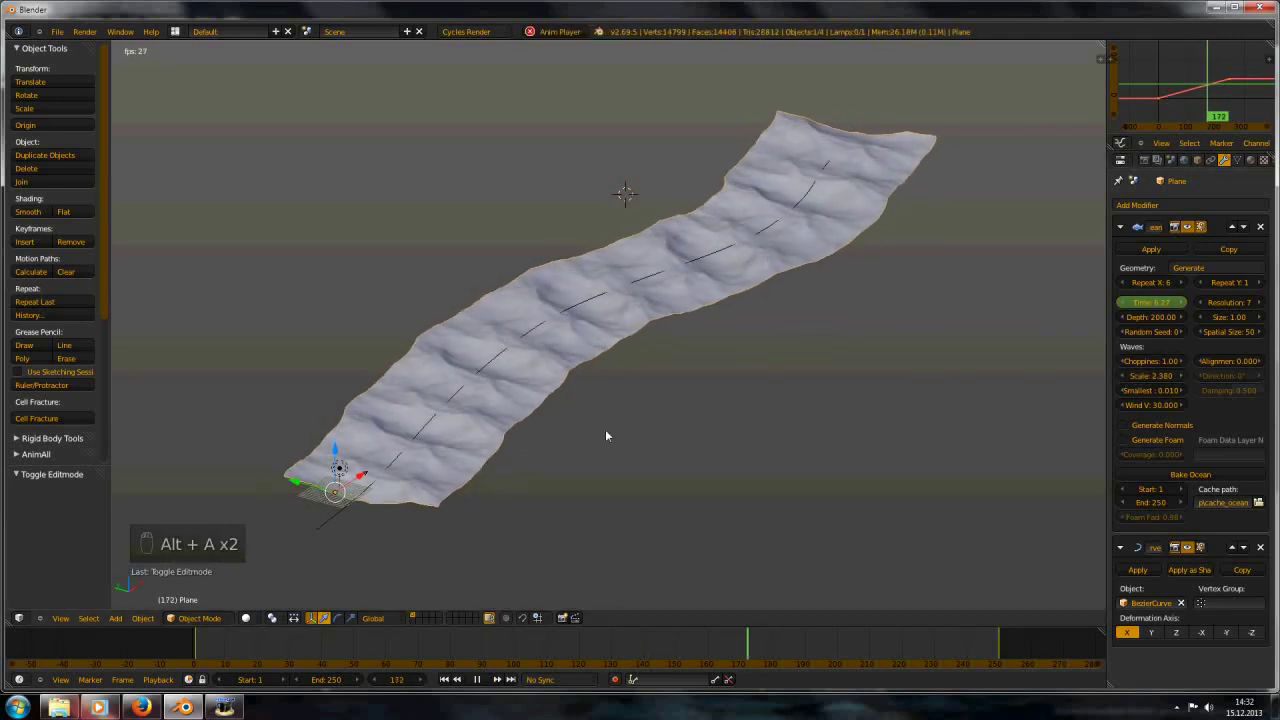
Adjust the Ocean modifier's wave Alignment during playback, first to 3.200 and finally to 2.220
{"action": "left_click_drag", "start_coordinate": [1212, 361], "coordinate": [1257, 365]}
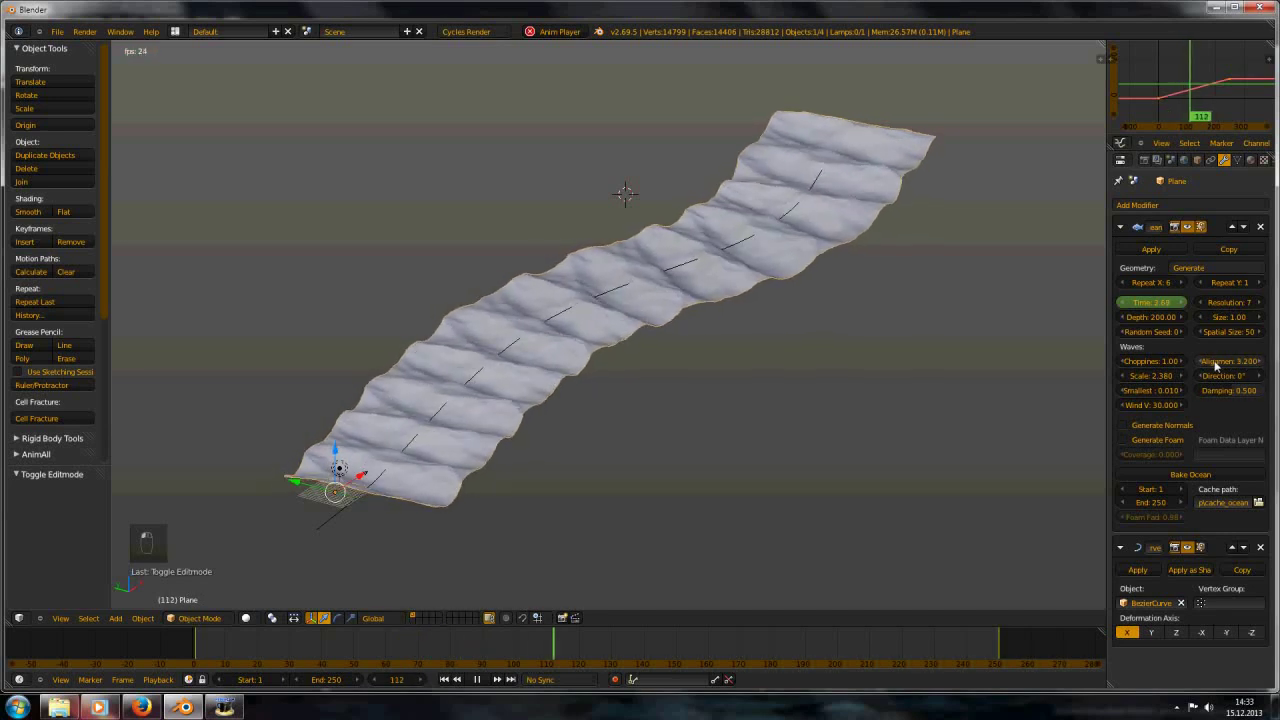
{"action": "middle_click_drag", "start_coordinate": [592, 438], "coordinate": [548, 424]}
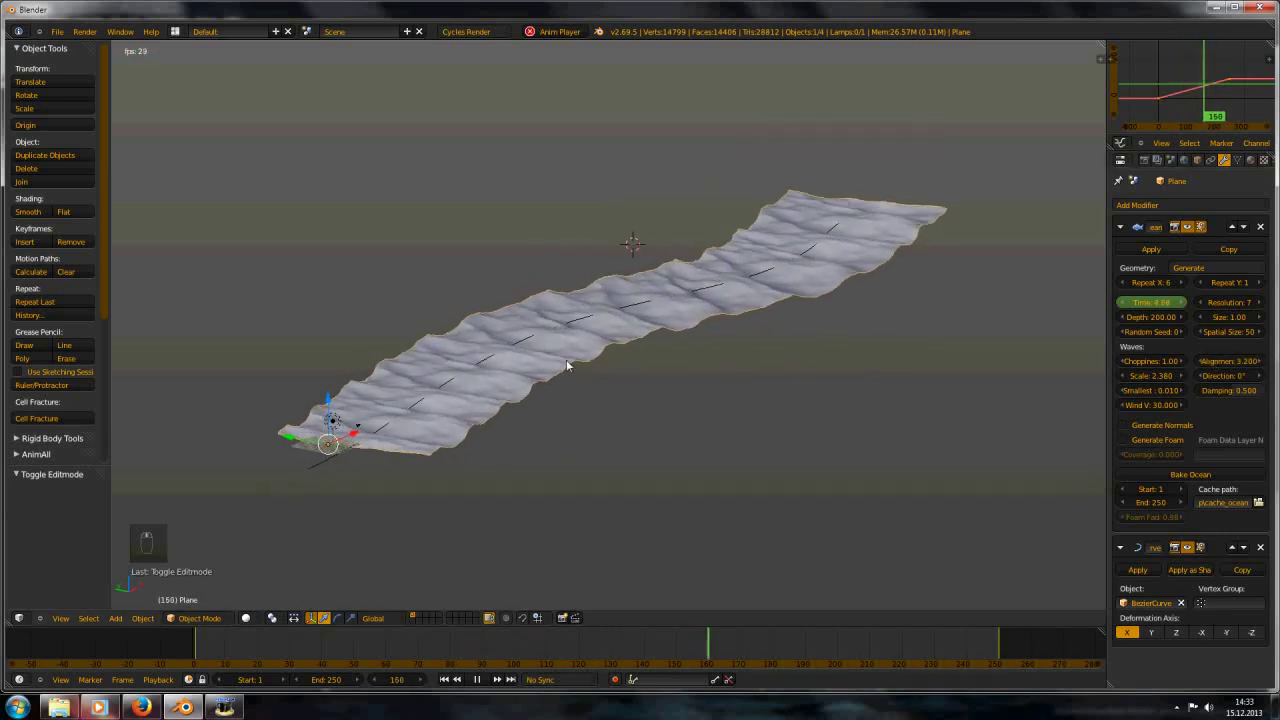
{"action": "left_click_drag", "start_coordinate": [1230, 361], "coordinate": [1163, 374]}
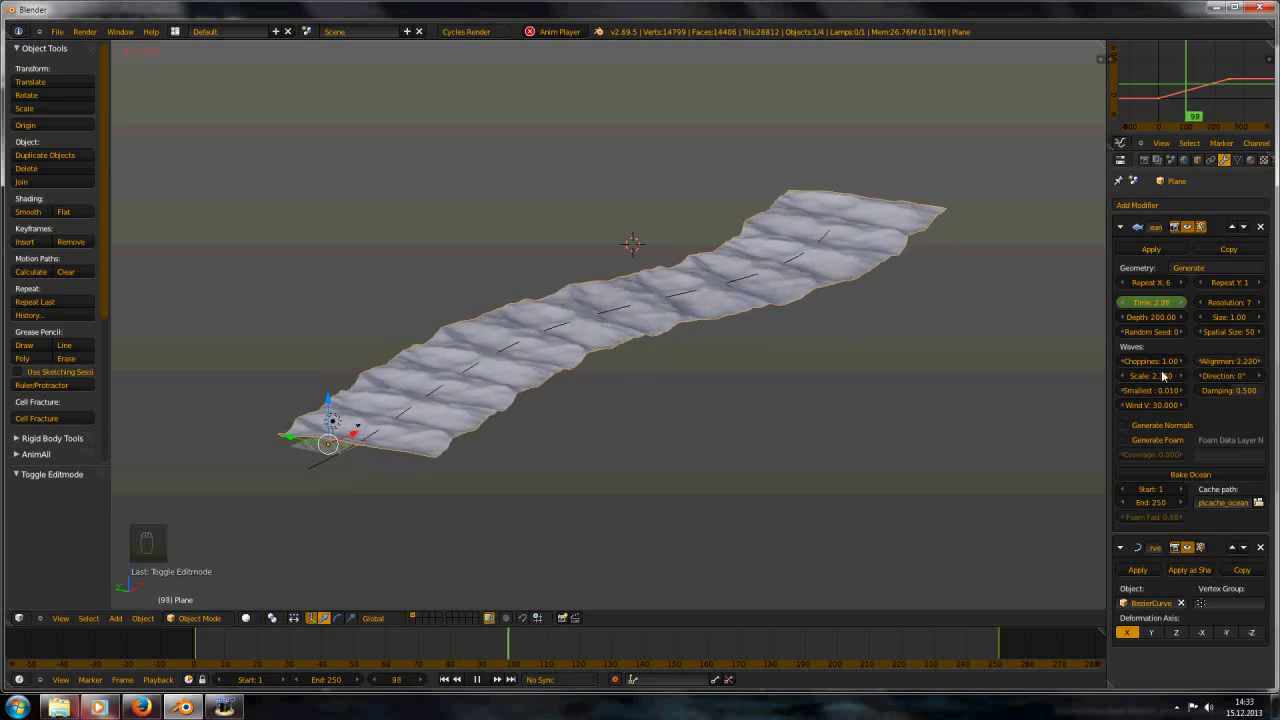
Reduce the Ocean modifier's wave Scale to 0.5 and examine the calmer river while the animation plays
{"action": "key", "text": "KP_1"}
{"action": "middle_click_drag", "start_coordinate": [796, 398], "coordinate": [369, 374]}
{"action": "scroll", "coordinate": [742, 382], "scroll_direction": "up", "scroll_amount": 4}
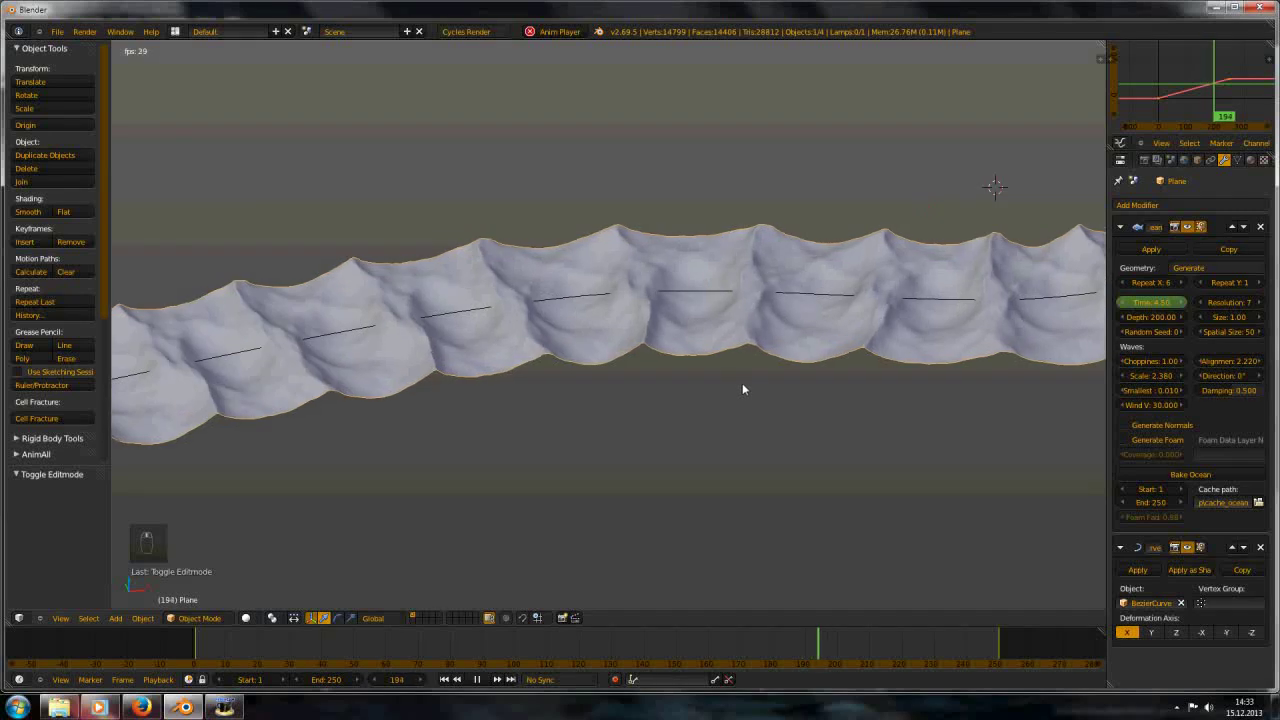
{"action": "left_click", "coordinate": [1153, 375]}
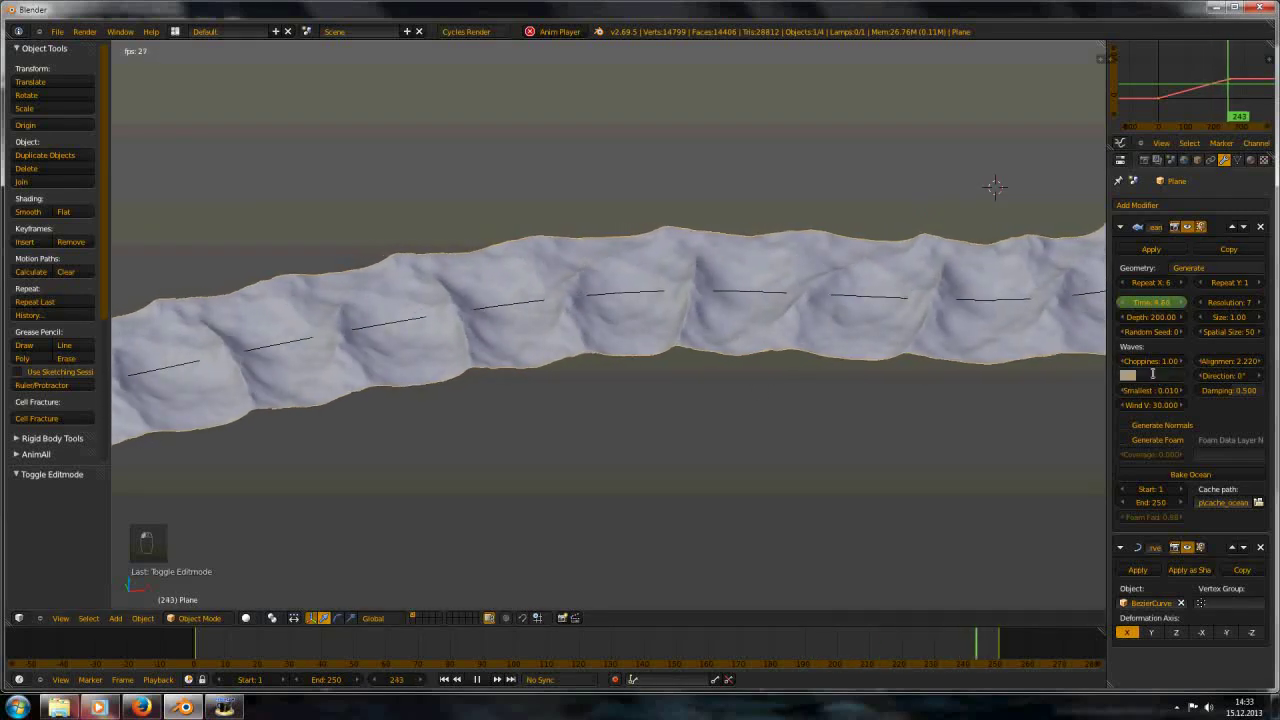
{"action": "type", "text": "0.5"}
{"action": "key", "text": "Return"}
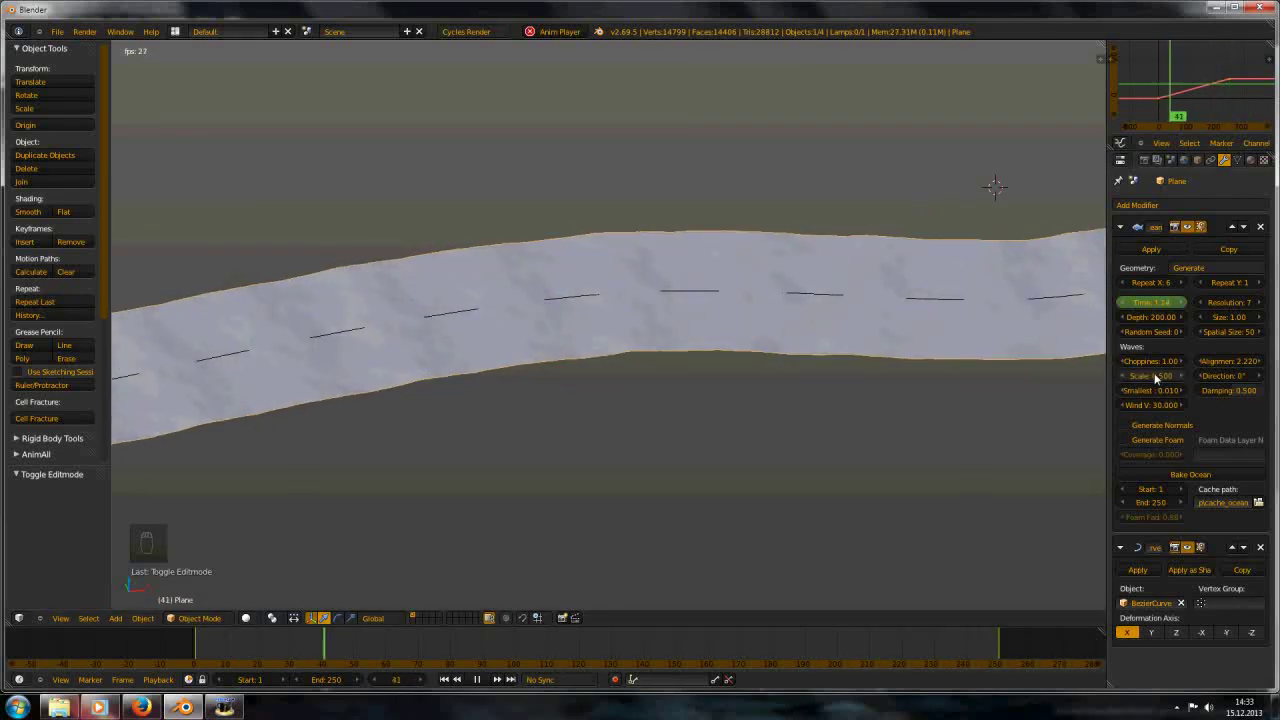
{"action": "scroll", "coordinate": [1008, 326], "scroll_direction": "down", "scroll_amount": 2}
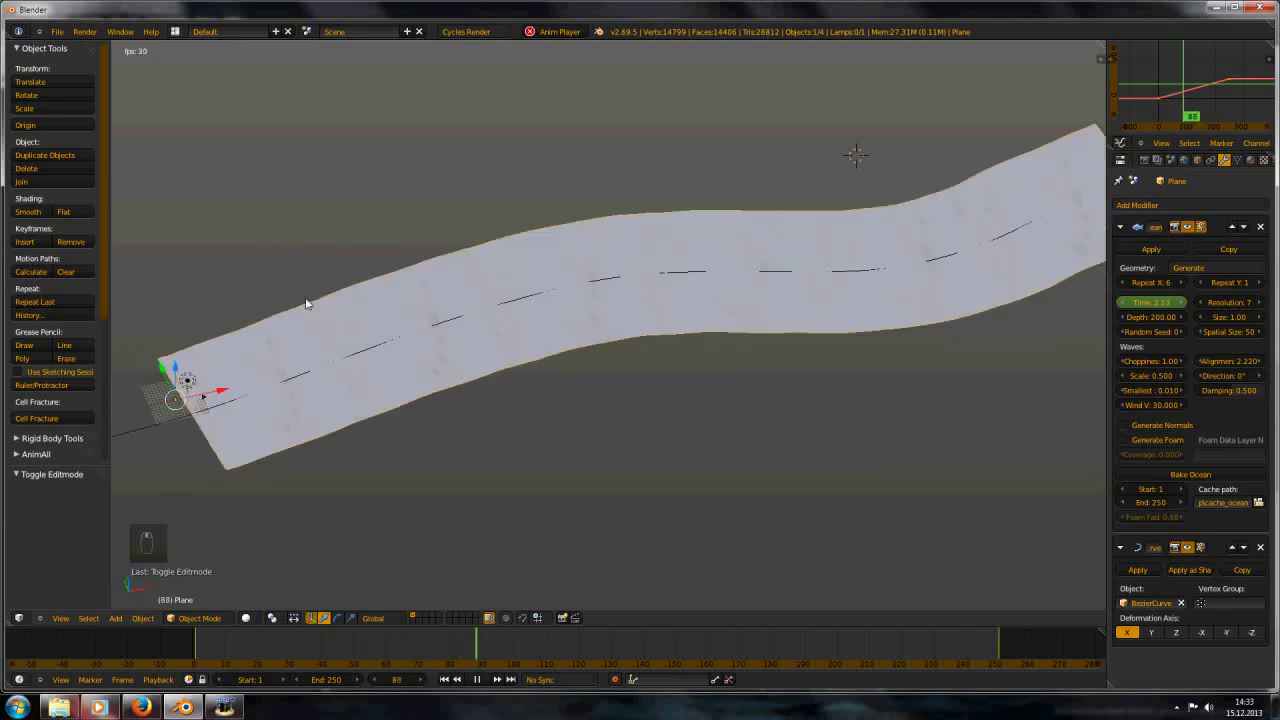
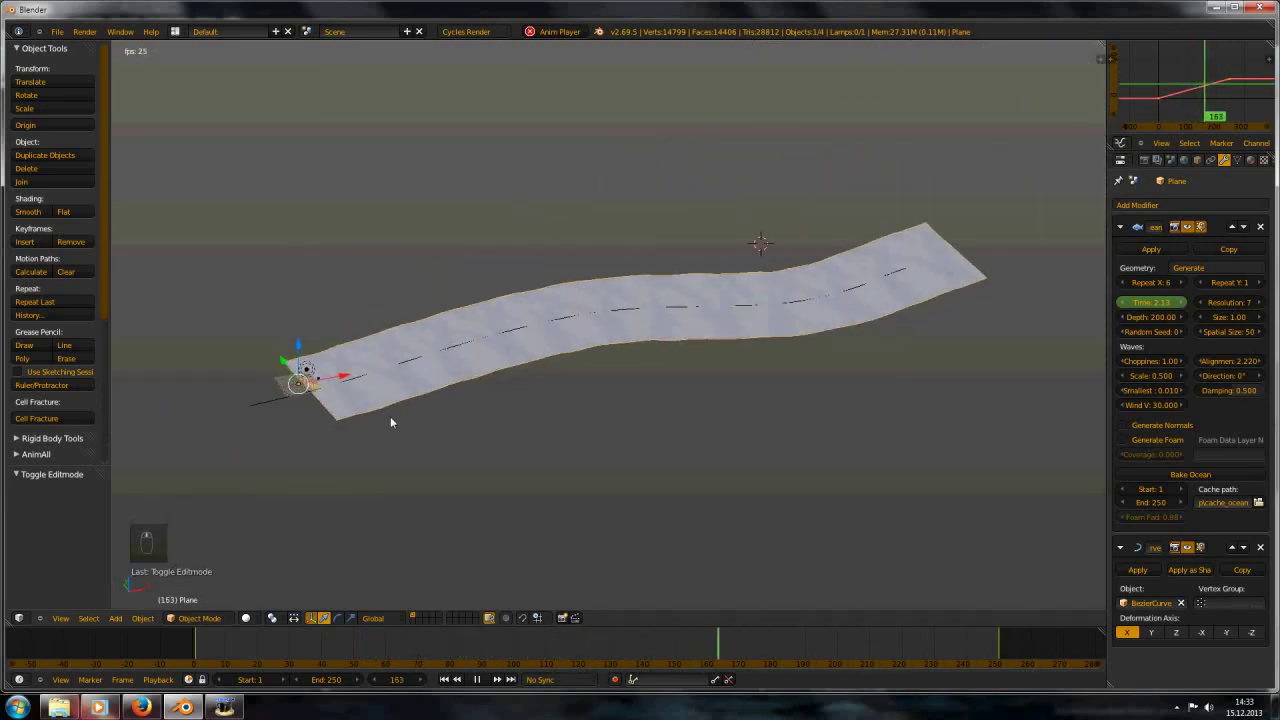
{"action": "middle_click_drag", "start_coordinate": [231, 408], "coordinate": [668, 316]}
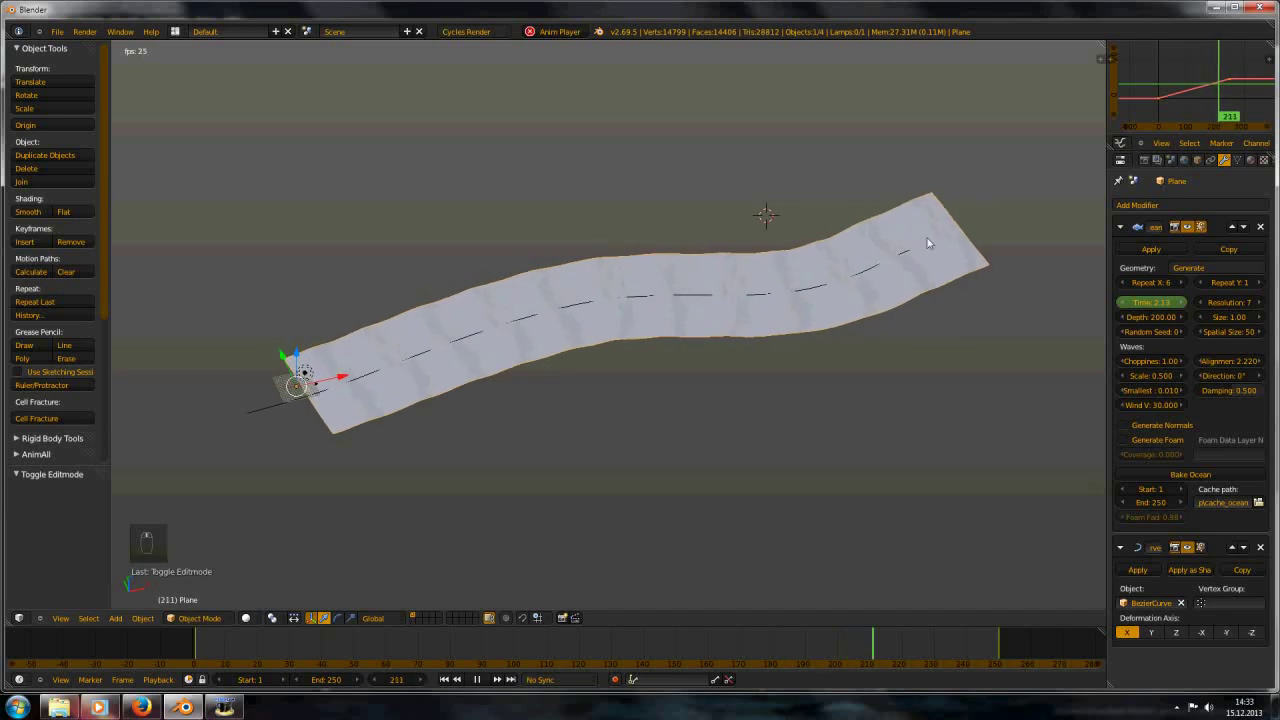
Examine the calmer waves along the river from several angles during playback, and stop the animation
{"action": "middle_click_drag", "start_coordinate": [928, 243], "coordinate": [826, 314]}
{"action": "scroll", "coordinate": [826, 315], "scroll_direction": "up", "scroll_amount": 5}
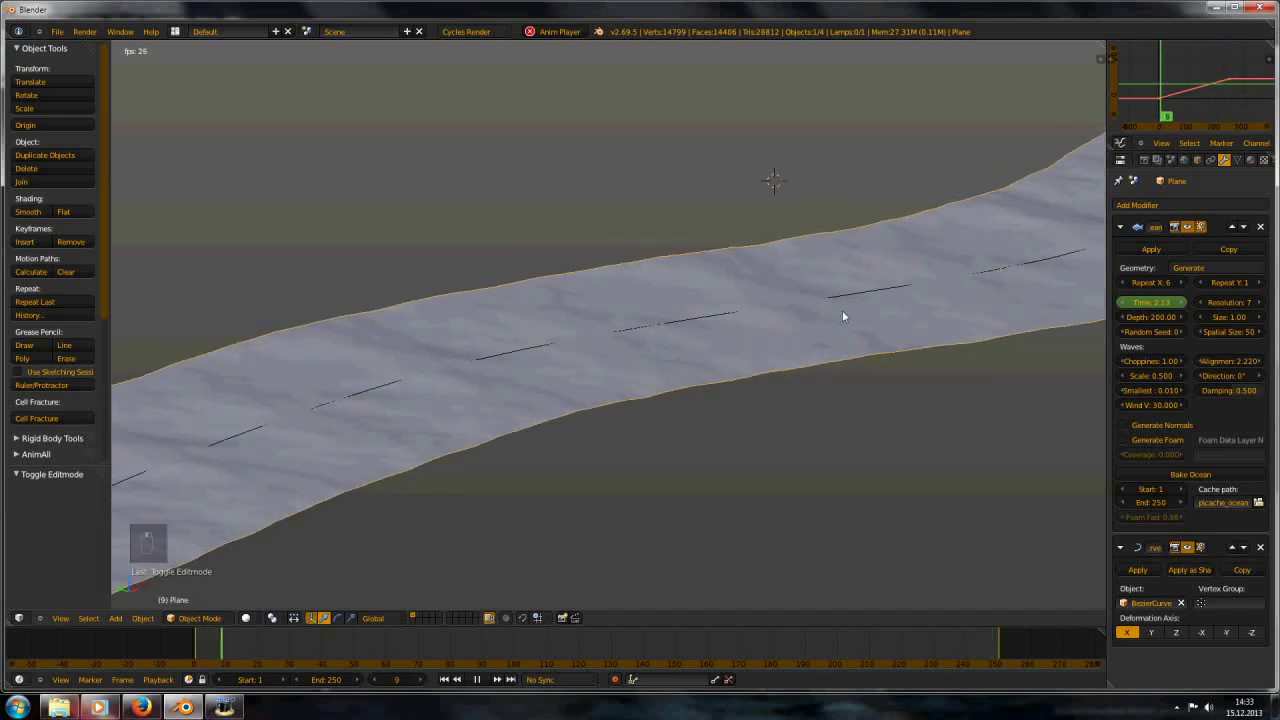
{"action": "scroll", "coordinate": [842, 316], "scroll_direction": "up", "scroll_amount": 2}
{"action": "scroll", "coordinate": [836, 316], "scroll_direction": "down", "scroll_amount": 6}
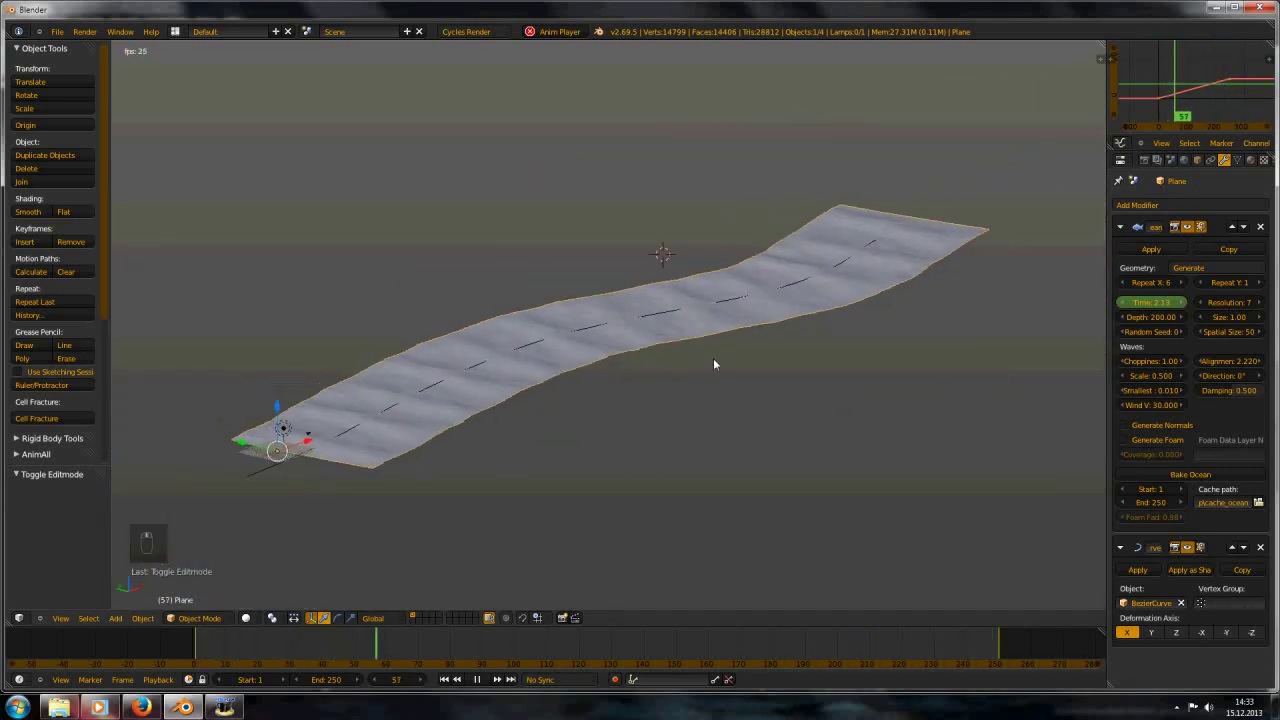
{"action": "middle_click_drag", "start_coordinate": [713, 364], "coordinate": [646, 393]}
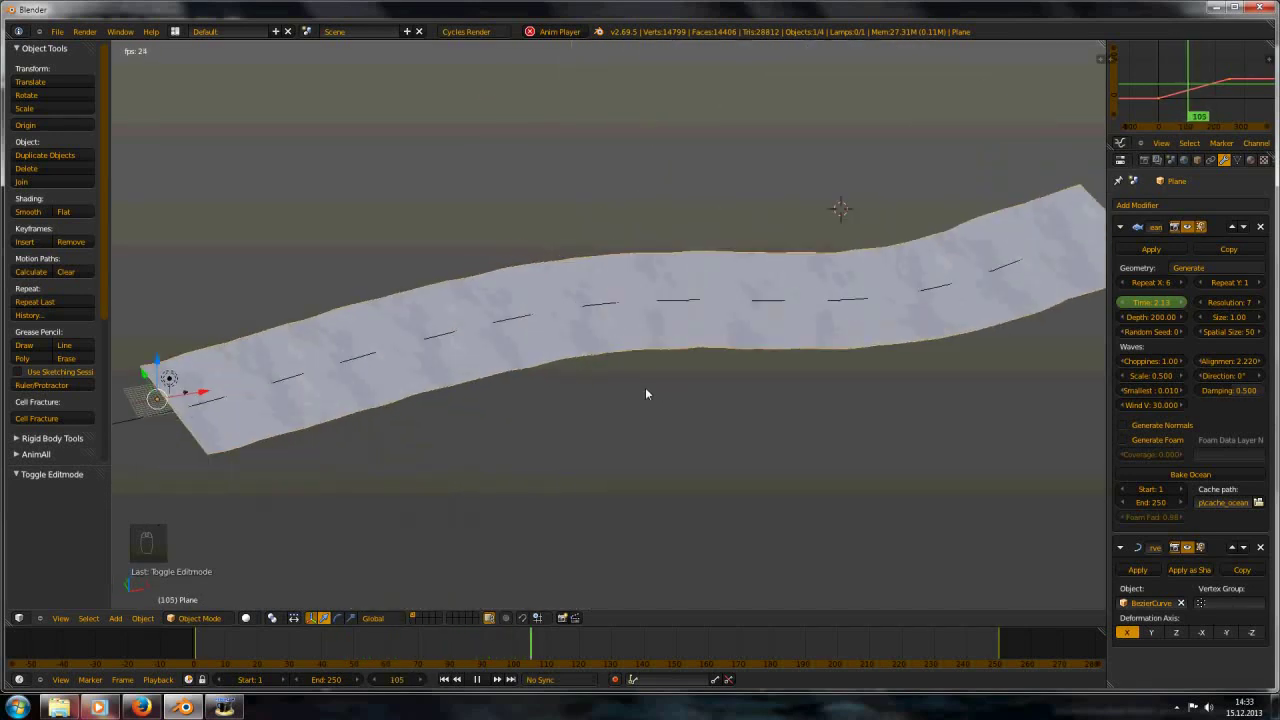
{"action": "key", "text": "alt+a"}
Examine the wave pattern on the paused river surface, both up close and along its full length
{"action": "scroll", "coordinate": [391, 386], "scroll_direction": "down", "scroll_amount": 2}
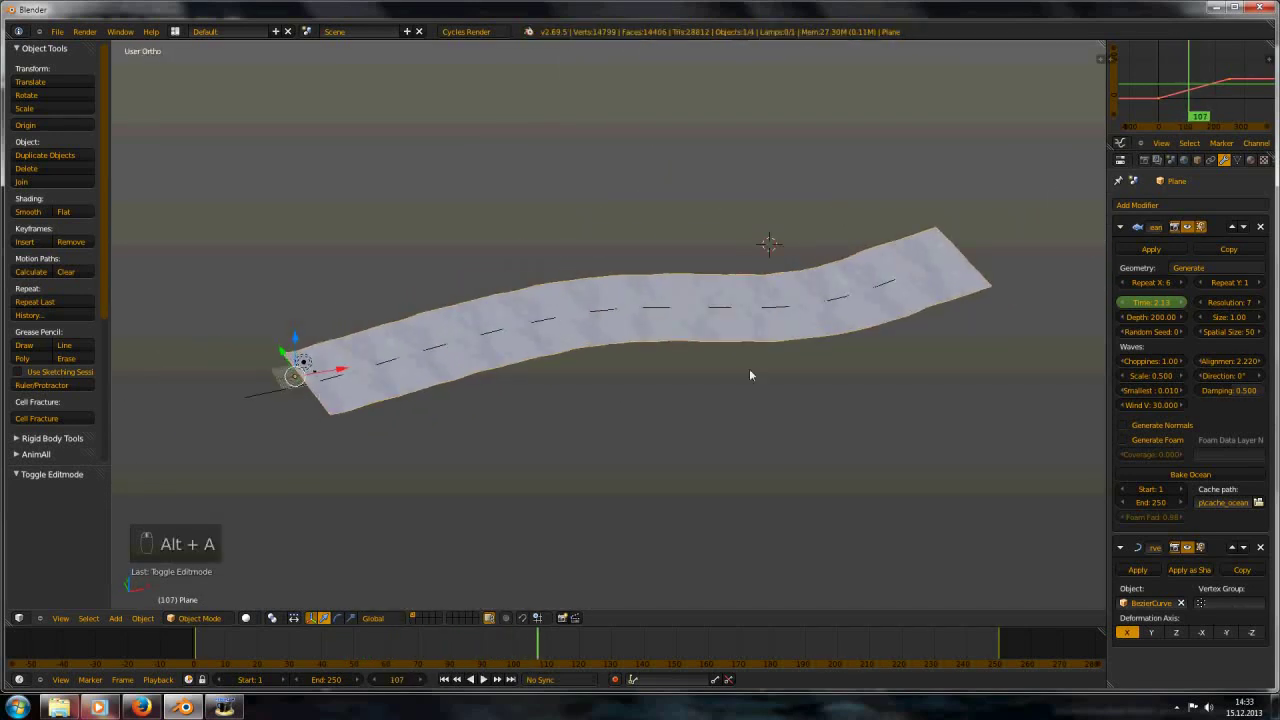
{"action": "middle_click_drag", "start_coordinate": [750, 375], "coordinate": [730, 391]}
{"action": "middle_click_drag", "start_coordinate": [589, 341], "coordinate": [586, 366], "text": "shift"}
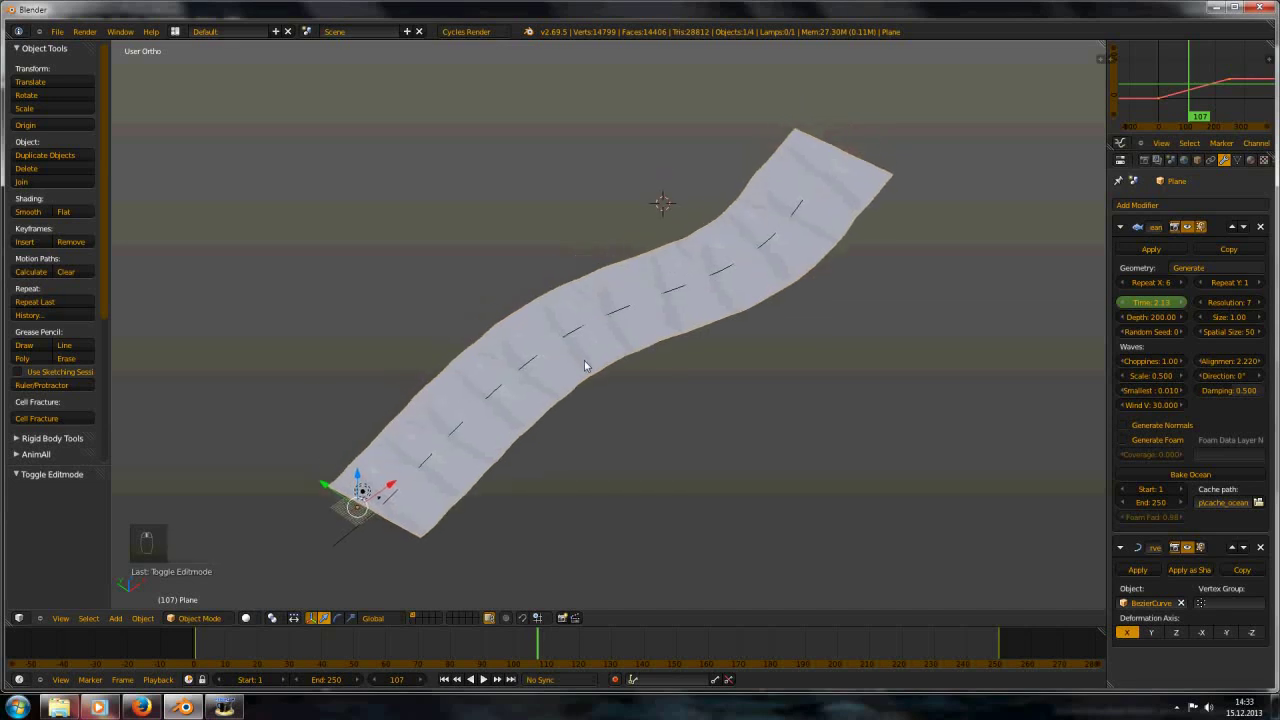
{"action": "middle_click_drag", "start_coordinate": [629, 287], "coordinate": [633, 299]}
{"action": "scroll", "coordinate": [617, 298], "scroll_direction": "up", "scroll_amount": 6}
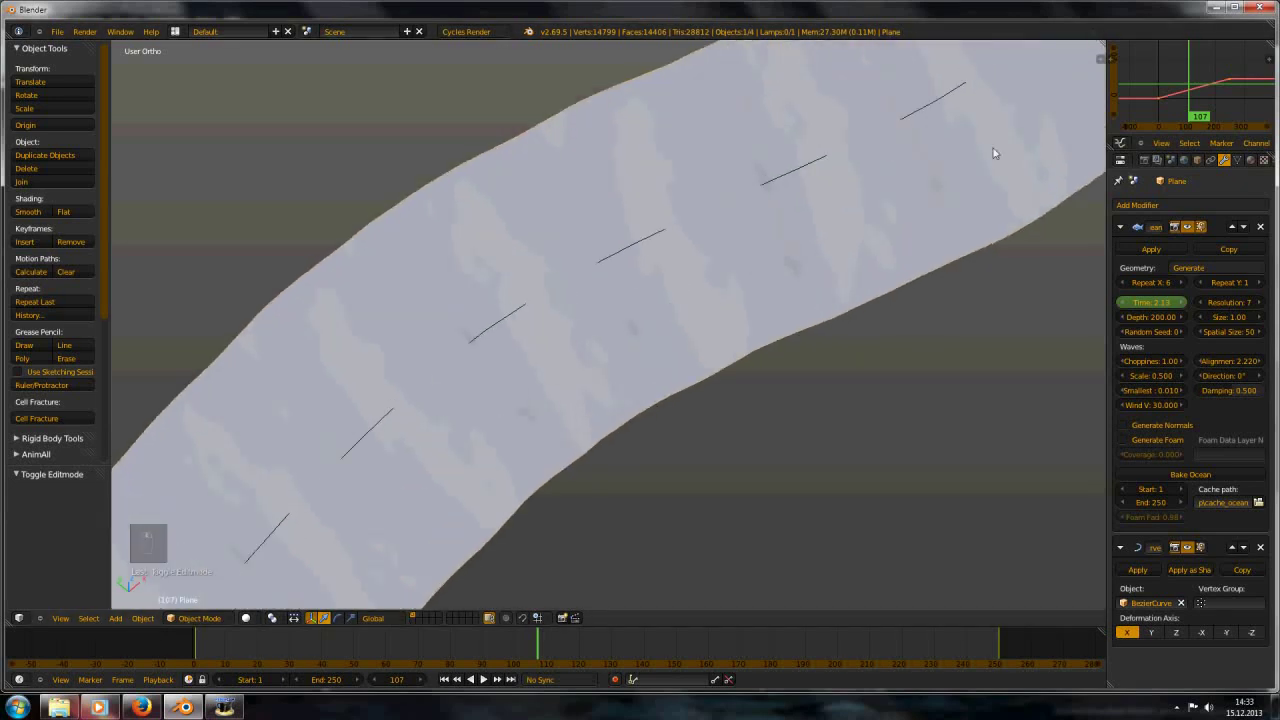
{"action": "scroll", "coordinate": [994, 154], "scroll_direction": "down", "scroll_amount": 6}
{"action": "middle_click_drag", "start_coordinate": [457, 434], "coordinate": [430, 362]}
{"action": "right_click", "coordinate": [430, 362]}
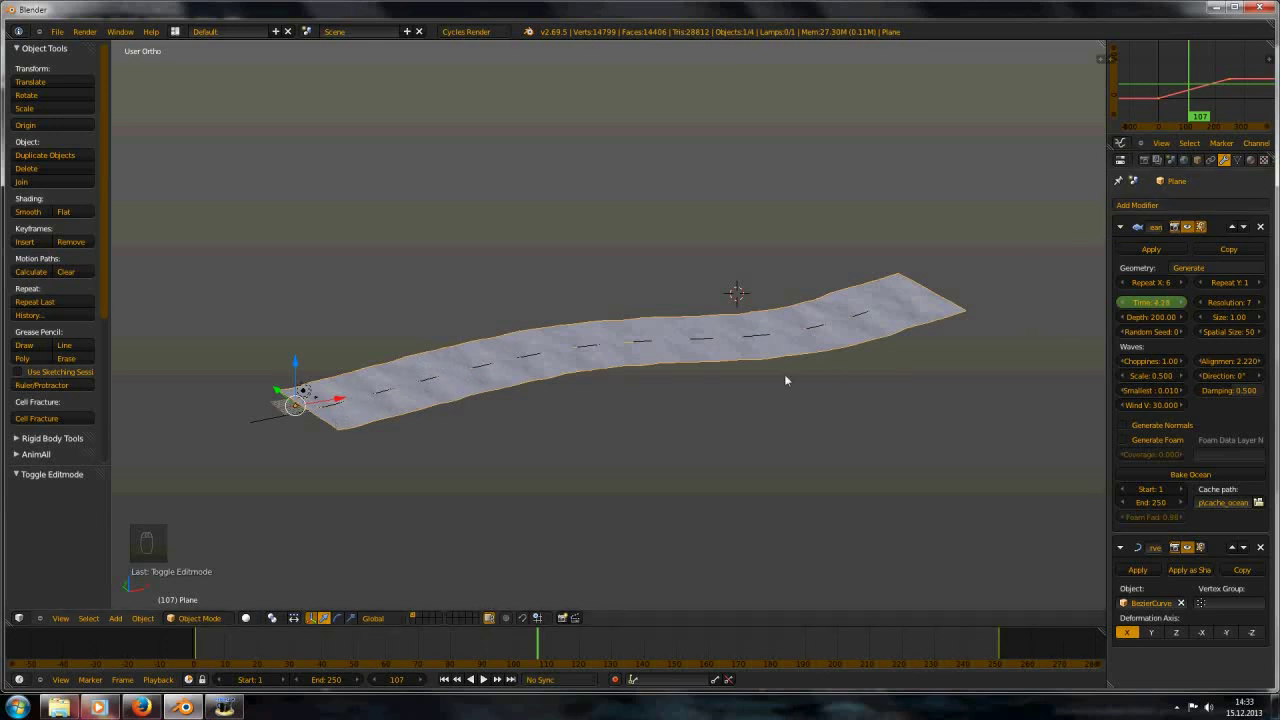
{"action": "middle_click_drag", "start_coordinate": [784, 374], "coordinate": [818, 376]}
{"action": "scroll", "coordinate": [818, 376], "scroll_direction": "up", "scroll_amount": 4}
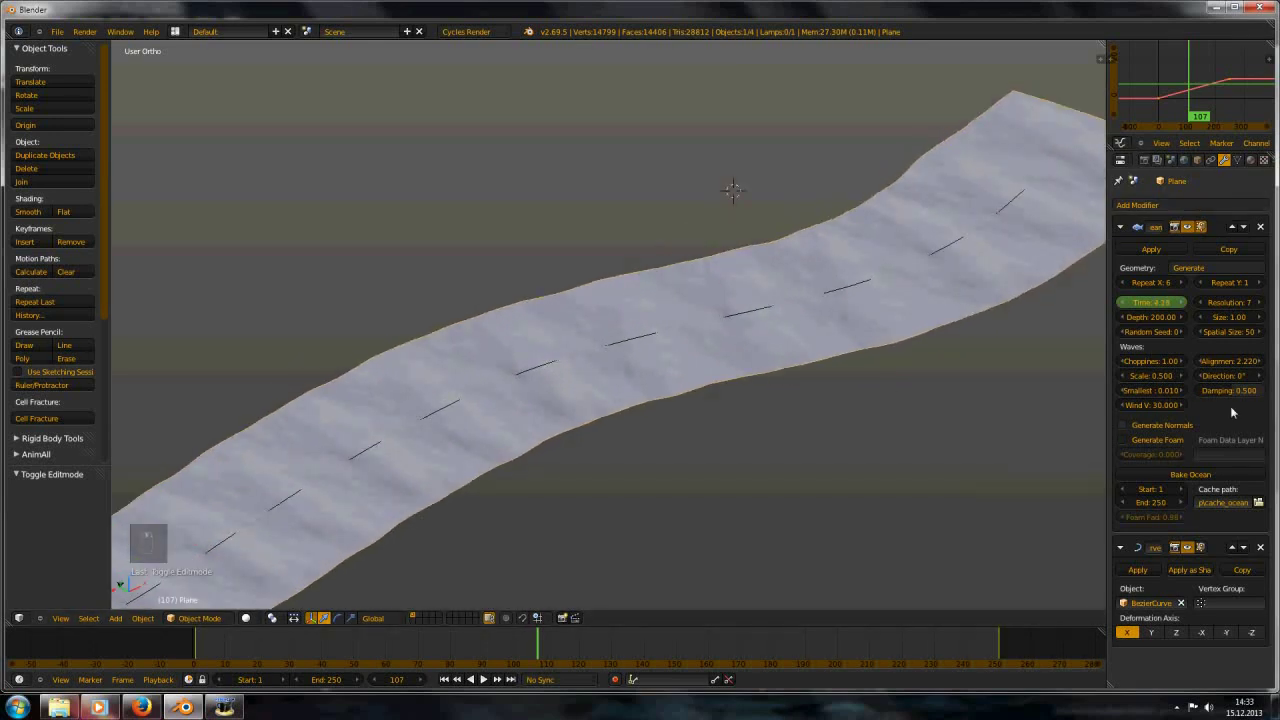
{"action": "scroll", "coordinate": [646, 357], "scroll_direction": "up", "scroll_amount": 5}
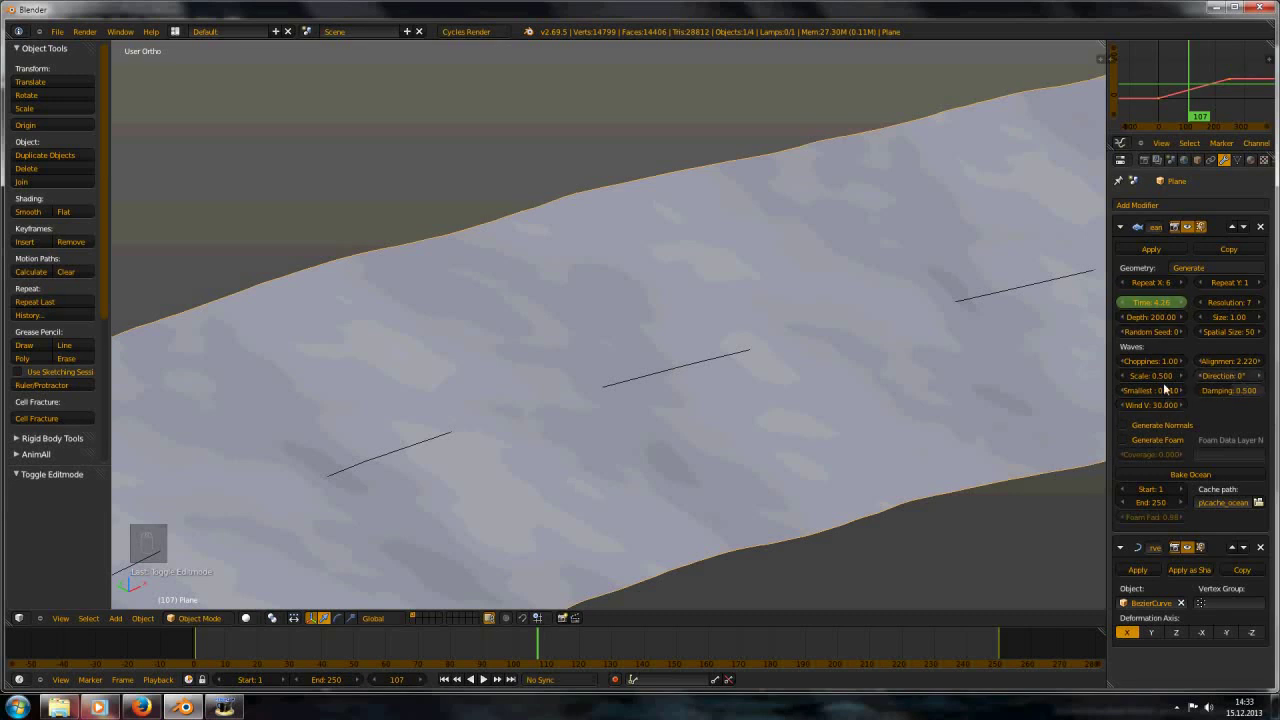
{"action": "scroll", "coordinate": [756, 386], "scroll_direction": "down", "scroll_amount": 8}
{"action": "scroll", "coordinate": [547, 392], "scroll_direction": "up", "scroll_amount": 4}
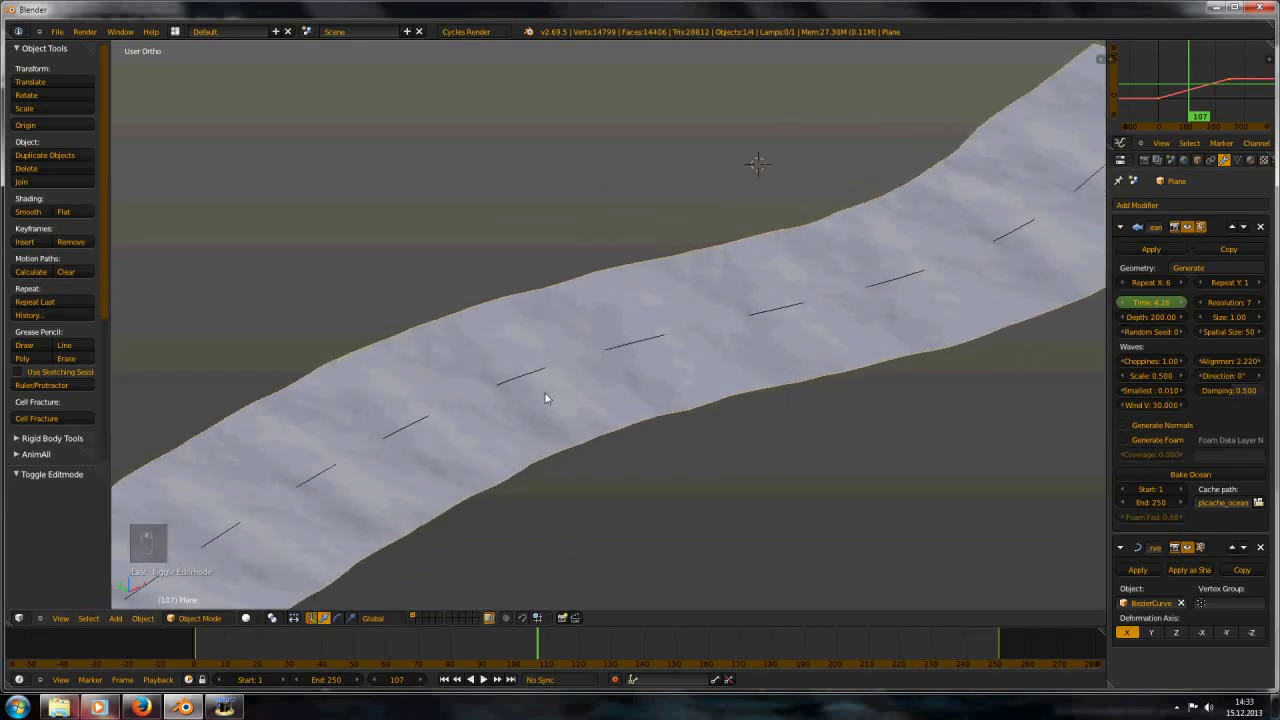
{"action": "scroll", "coordinate": [513, 423], "scroll_direction": "down", "scroll_amount": 5}
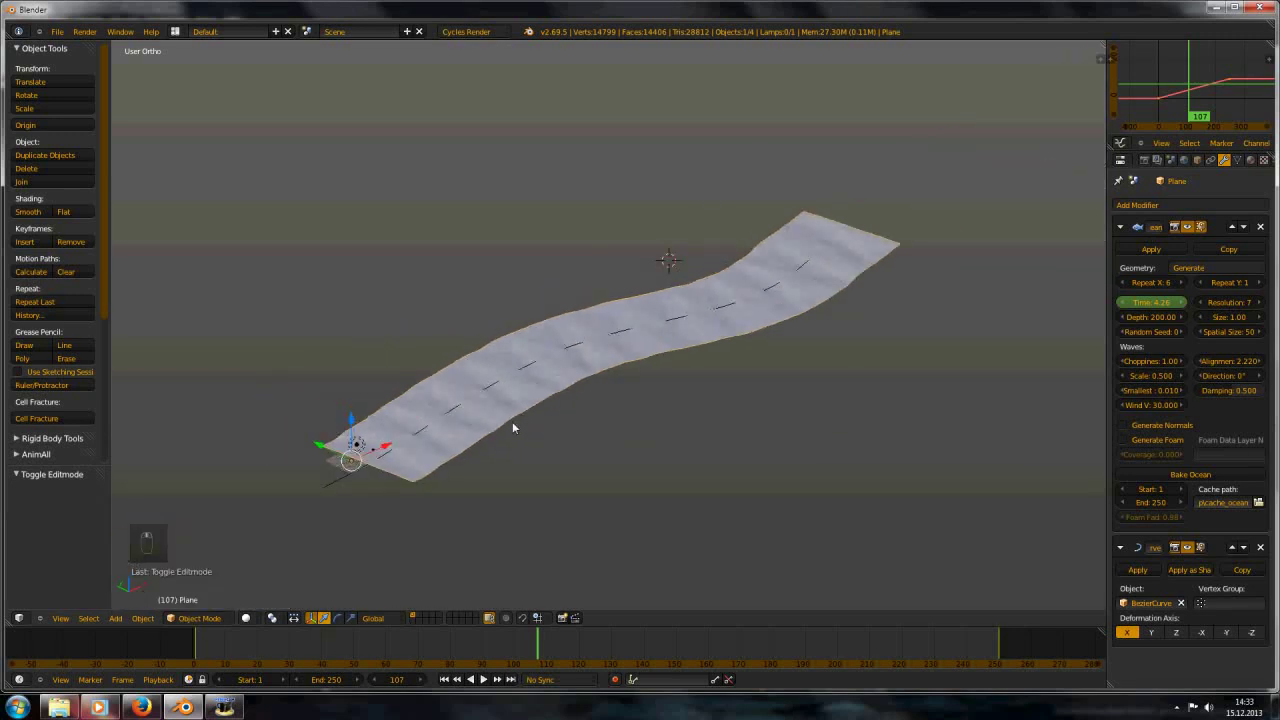
{"action": "middle_click_drag", "start_coordinate": [512, 421], "coordinate": [563, 450]}
{"action": "scroll", "coordinate": [563, 450], "scroll_direction": "up", "scroll_amount": 3}
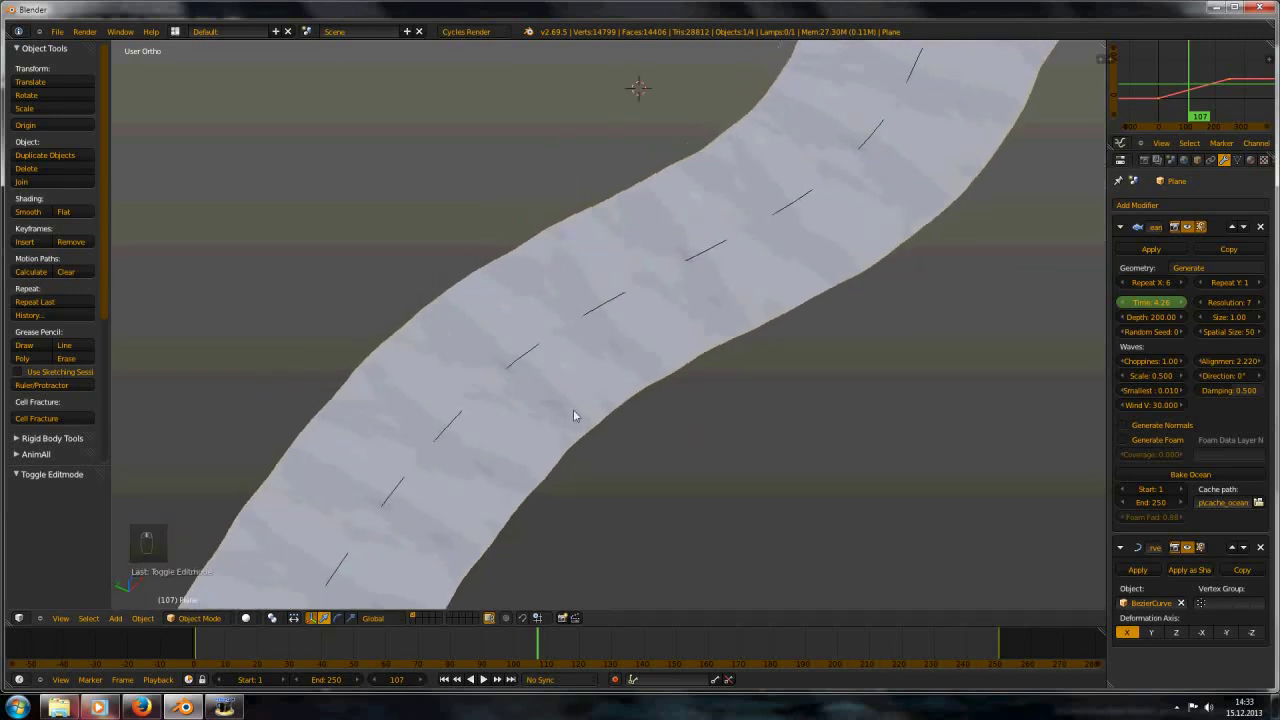
Switch to the top view and open the Bezier curve running through the river for editing
{"action": "key", "text": "Tab"}
{"action": "scroll", "coordinate": [526, 477], "scroll_direction": "down", "scroll_amount": 4}
{"action": "key", "text": "KP_7"}
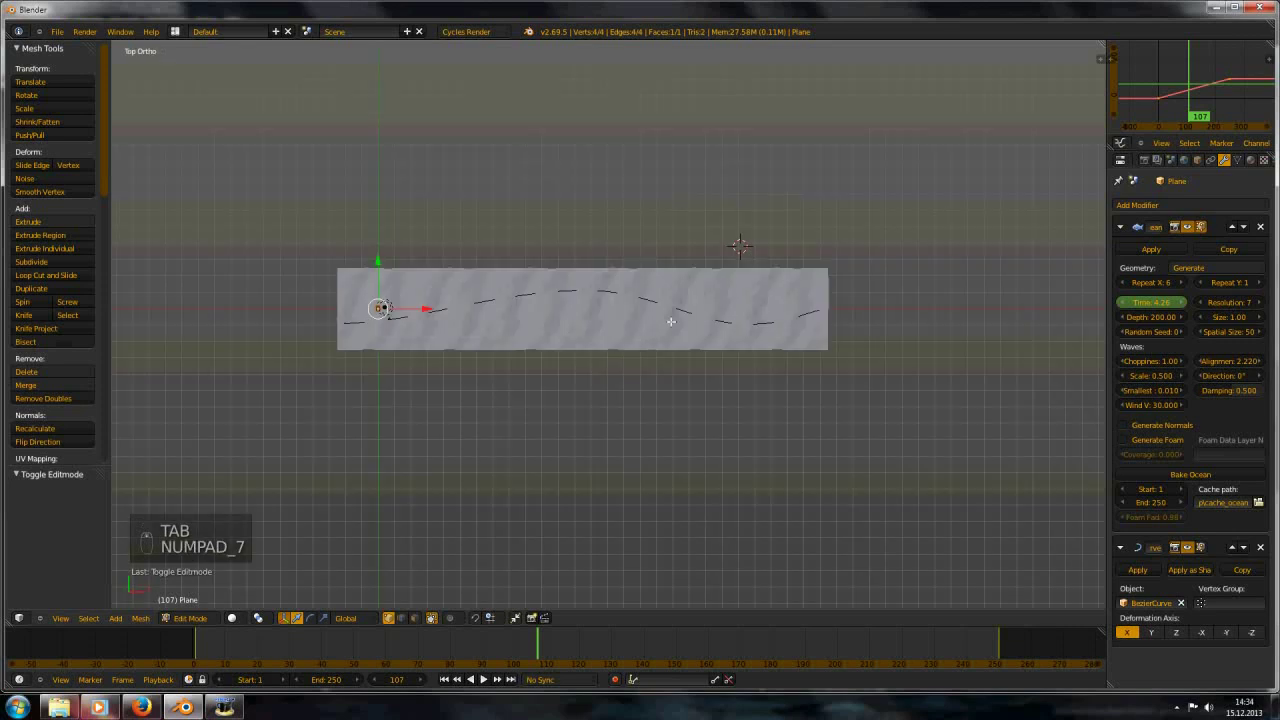
{"action": "key", "text": "Tab"}
{"action": "right_click", "coordinate": [371, 320]}
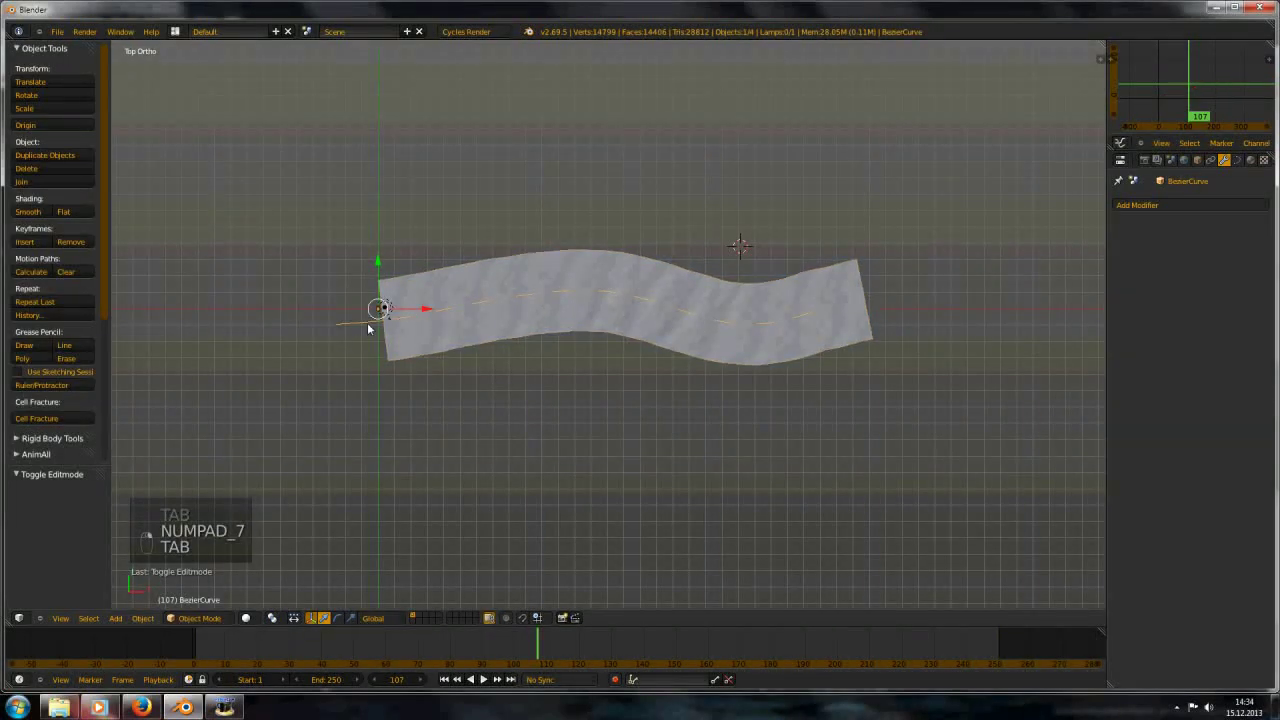
{"action": "key", "text": "Tab"}
{"action": "scroll", "coordinate": [589, 259], "scroll_direction": "up", "scroll_amount": 4}
{"action": "scroll", "coordinate": [625, 348], "scroll_direction": "down", "scroll_amount": 2}
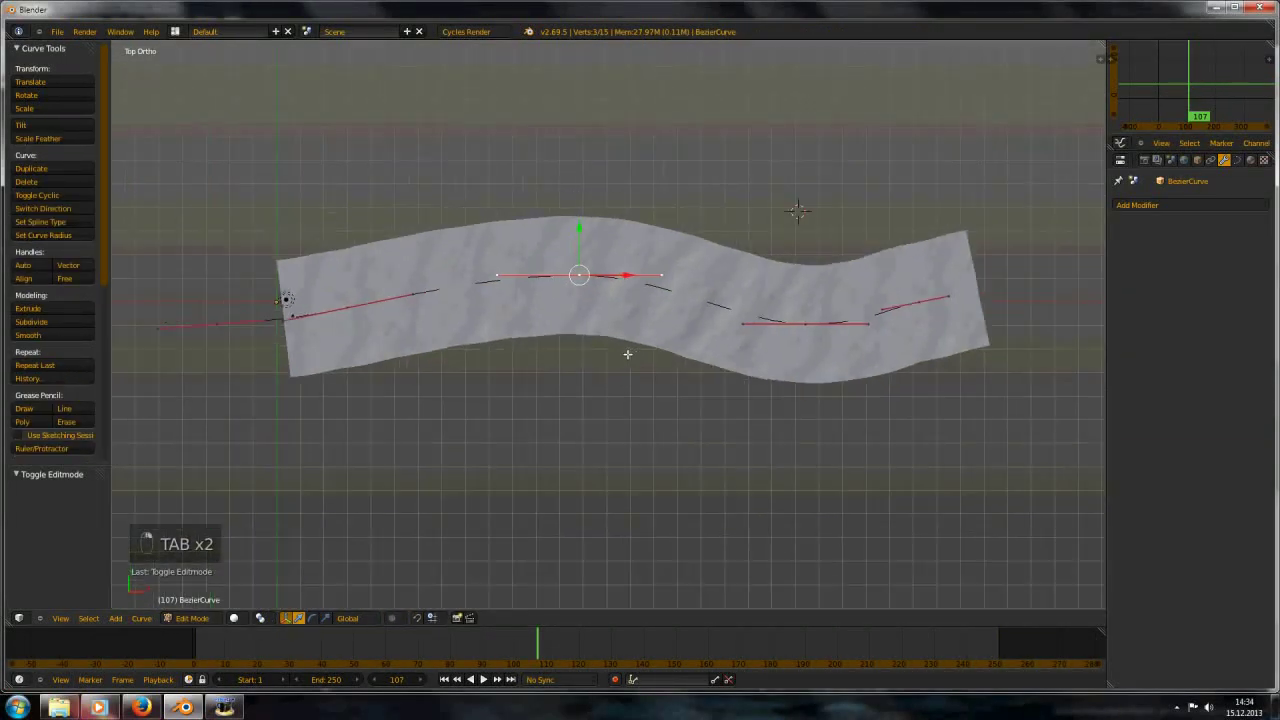
Try narrowing and widening the river by changing the radius of the curve's middle control point, and leave Edit Mode
{"action": "key", "text": "s"}
{"action": "left_click", "coordinate": [699, 396]}
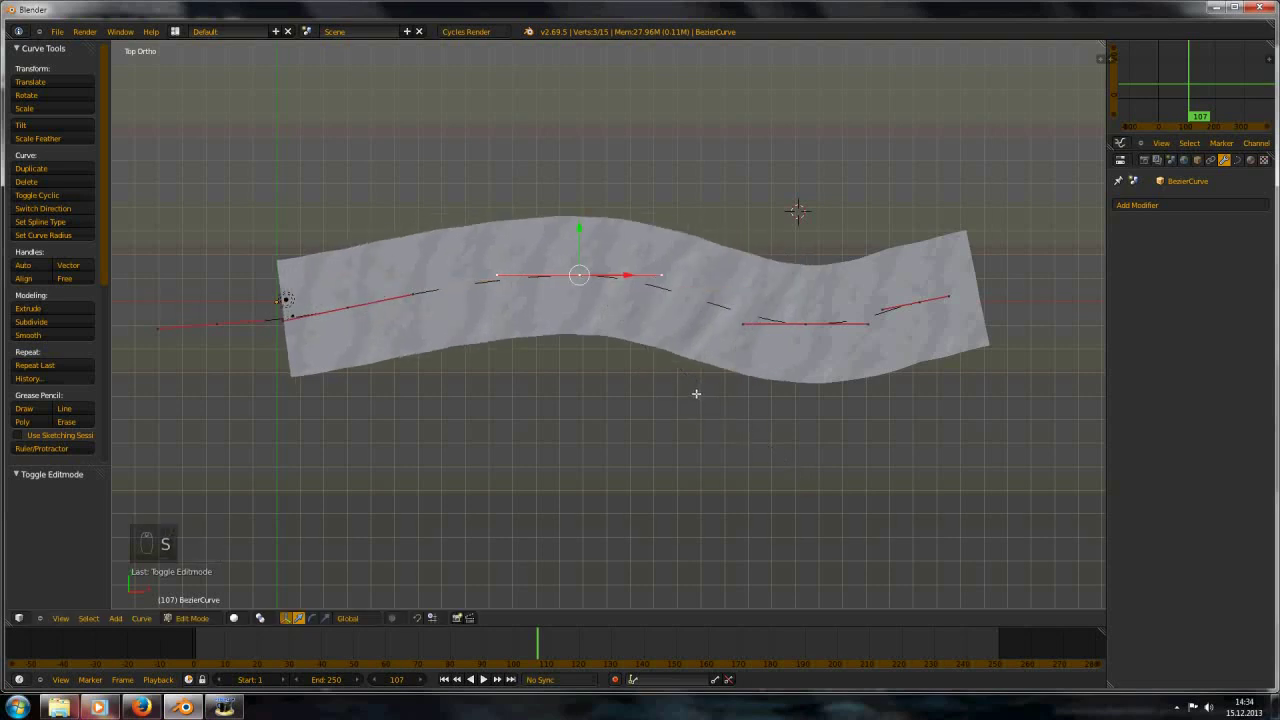
{"action": "key", "text": "alt+s"}
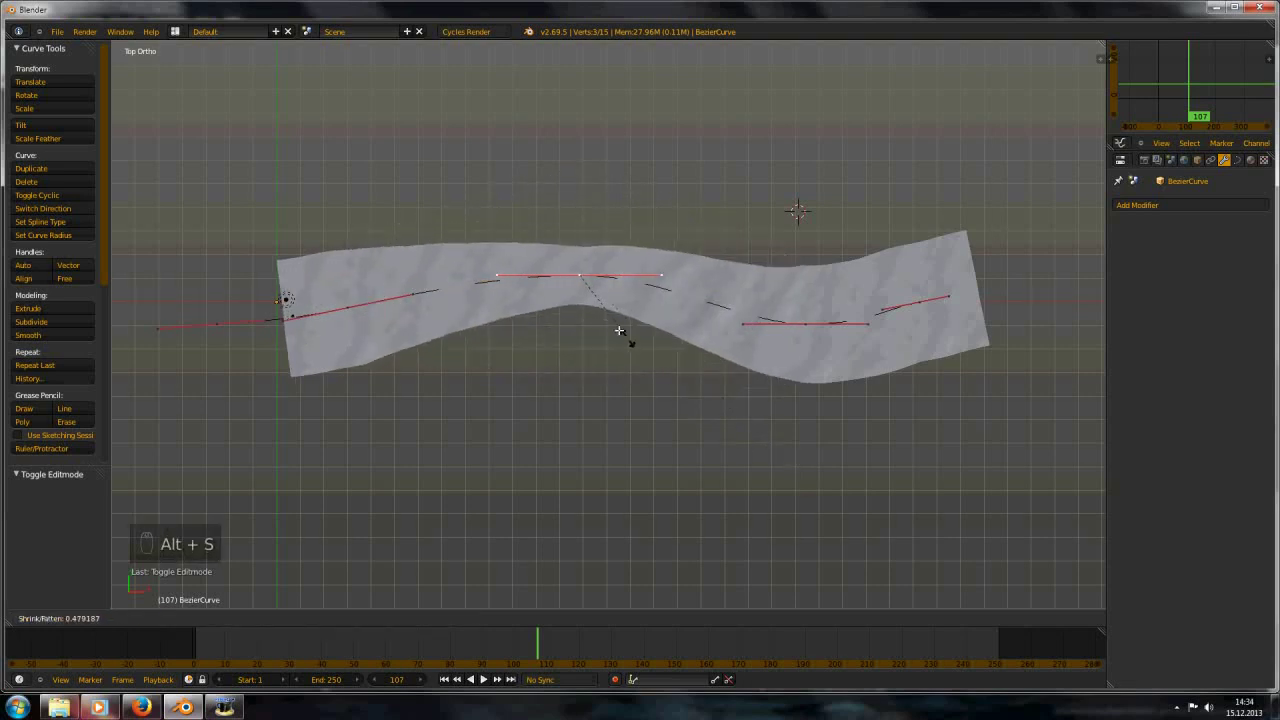
{"action": "left_click", "coordinate": [689, 366]}
{"action": "key", "text": "alt+s"}
{"action": "left_click", "coordinate": [673, 373]}
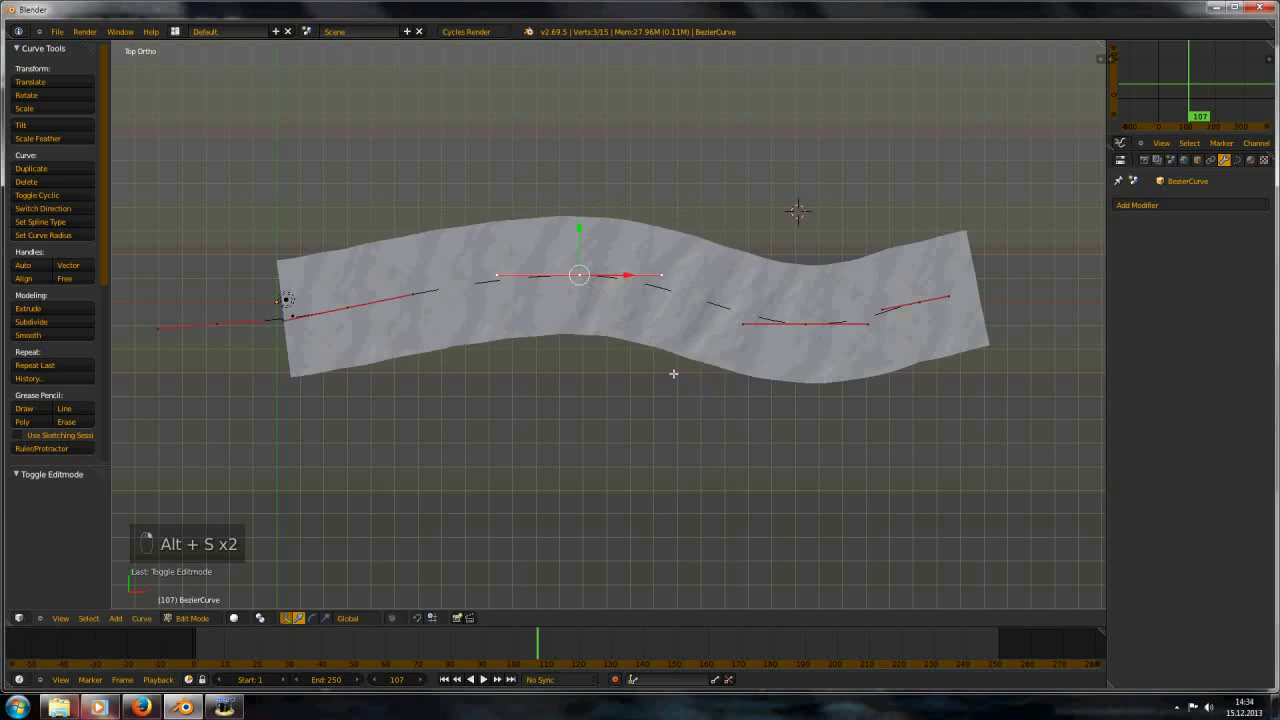
{"action": "key", "text": "alt+s"}
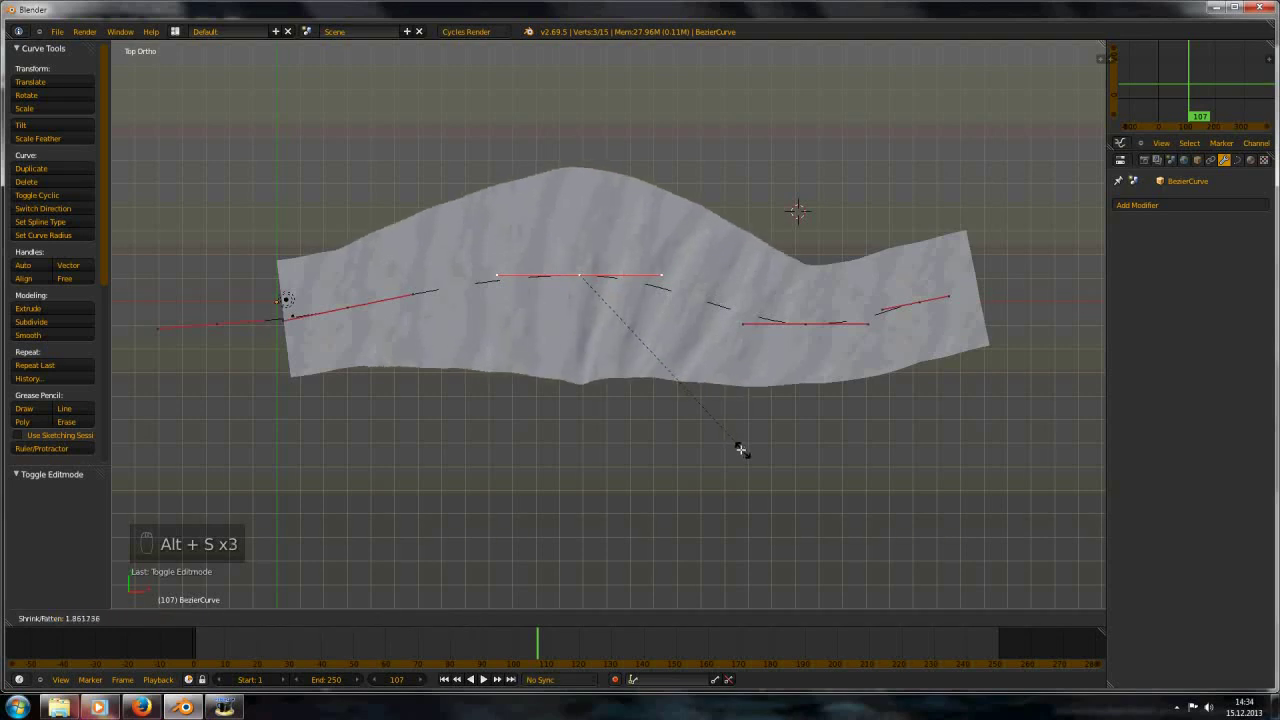
{"action": "left_click", "coordinate": [726, 428]}
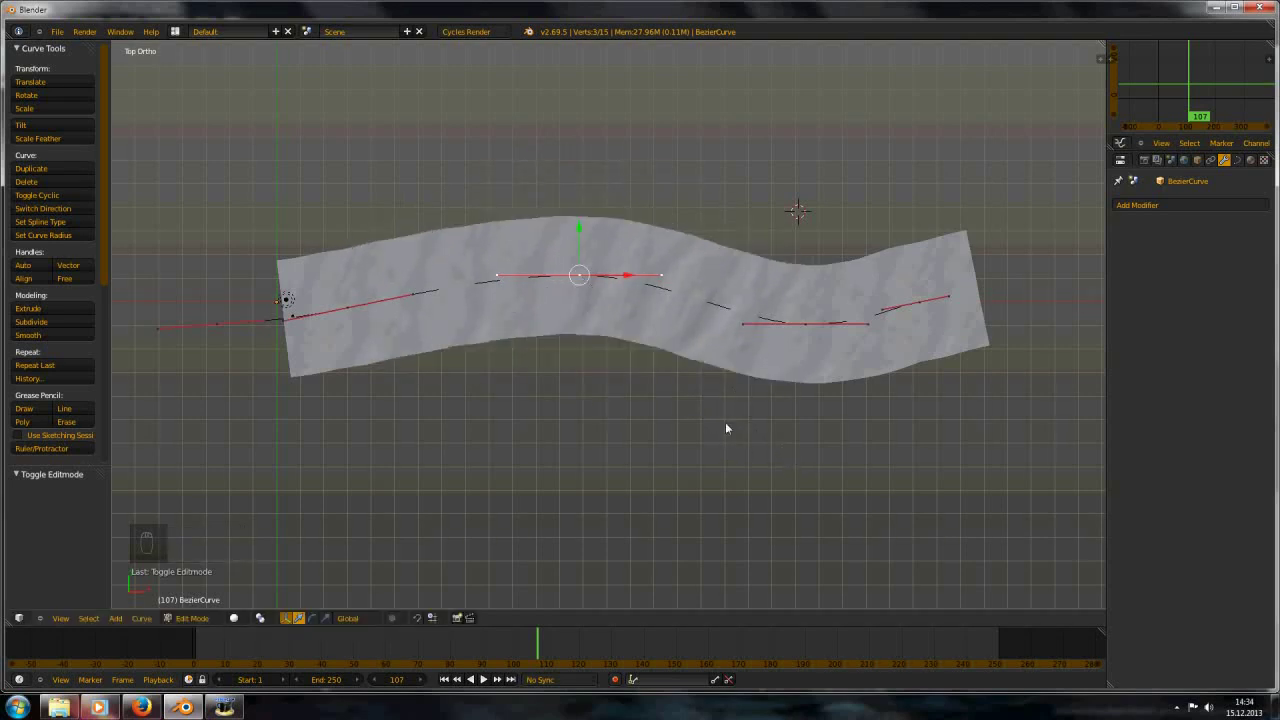
{"action": "key", "text": "Tab"}
Play back the animation and examine the flowing river from above
{"action": "scroll", "coordinate": [757, 361], "scroll_direction": "down", "scroll_amount": 2}
{"action": "scroll", "coordinate": [597, 374], "scroll_direction": "up", "scroll_amount": 4}
{"action": "scroll", "coordinate": [597, 373], "scroll_direction": "down", "scroll_amount": 4}
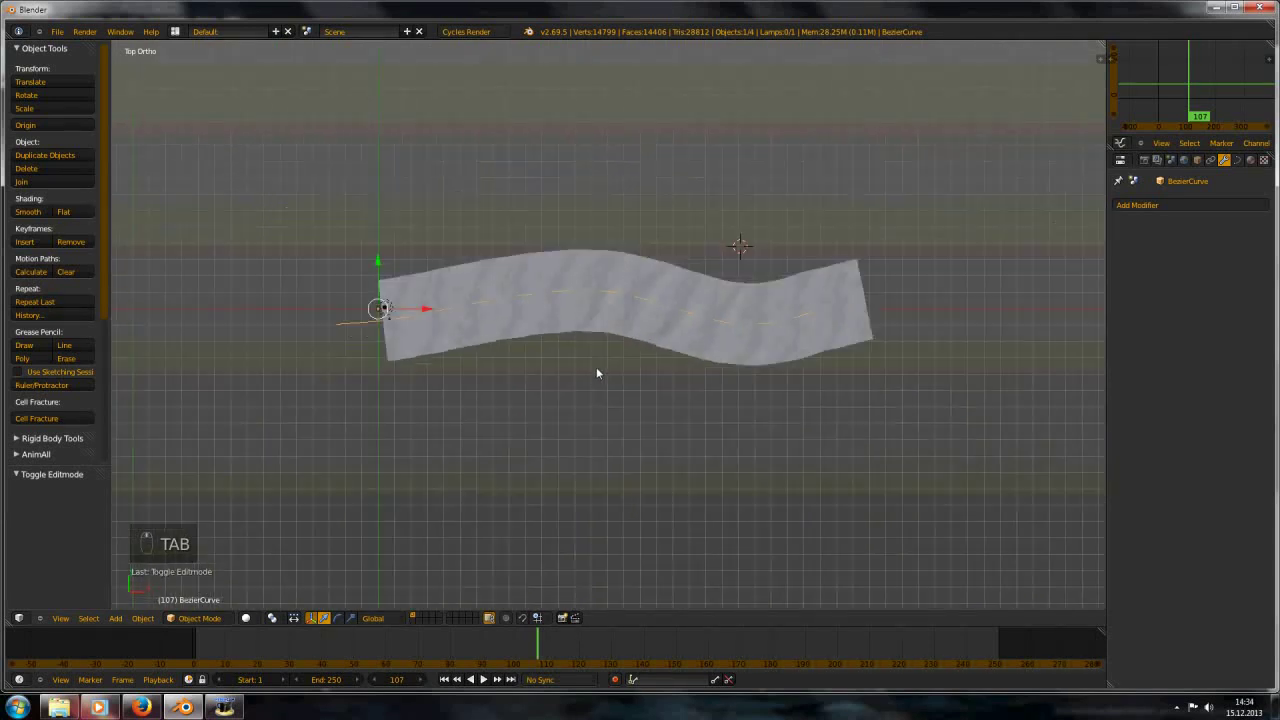
{"action": "scroll", "coordinate": [596, 370], "scroll_direction": "up", "scroll_amount": 5}
{"action": "key", "text": "alt+a"}
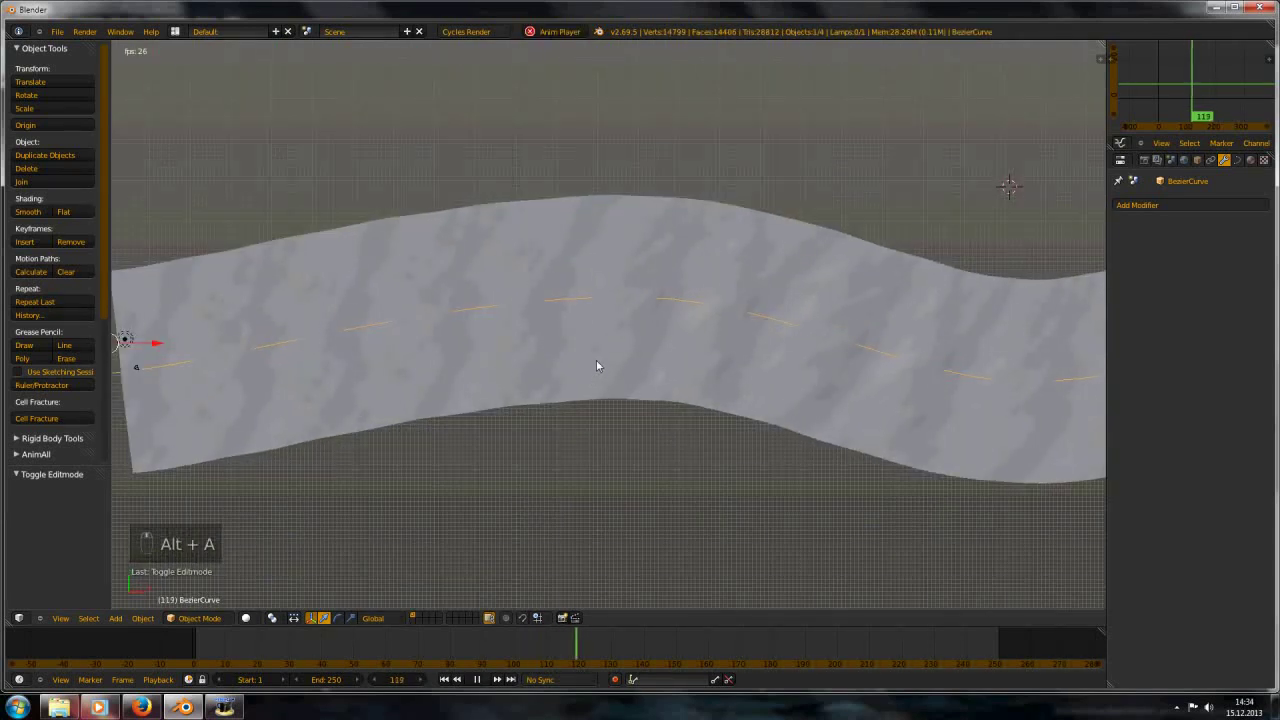
Switch to the camera view, enable Lock Camera to View and aim the camera down the length of the river
{"action": "key", "text": "KP_0"}
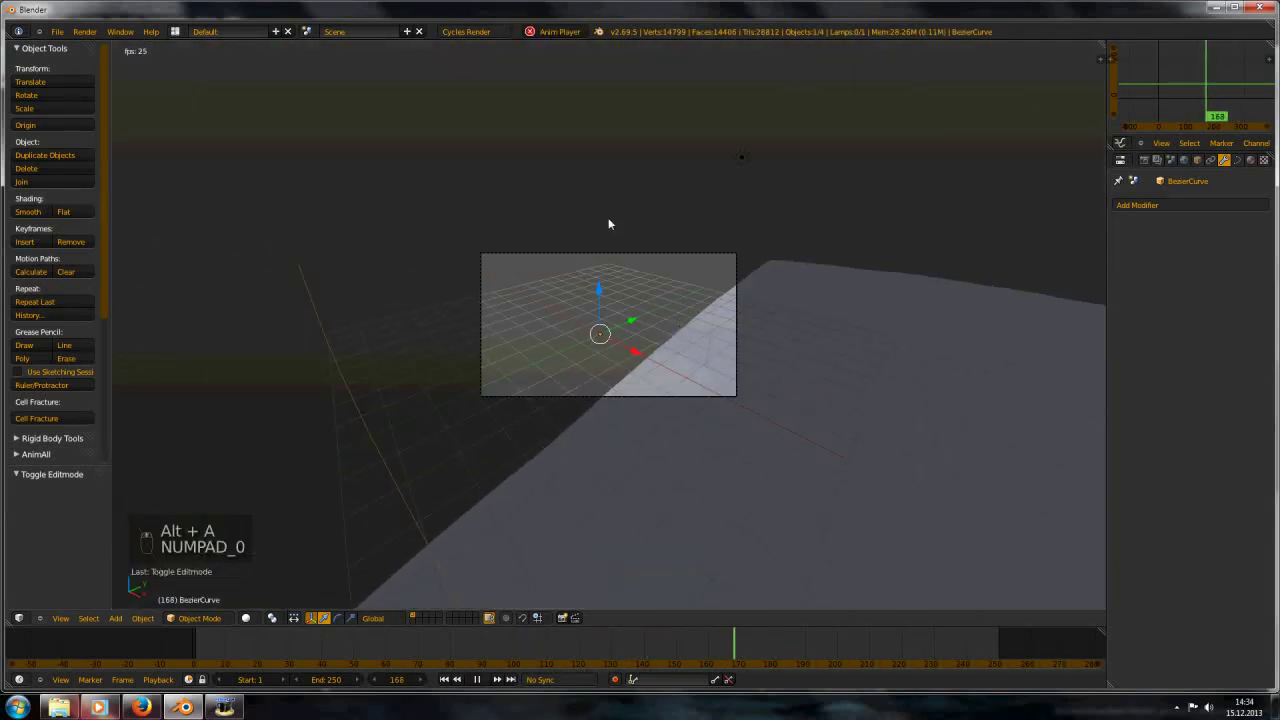
{"action": "key", "text": "n"}
{"action": "key", "text": "n"}
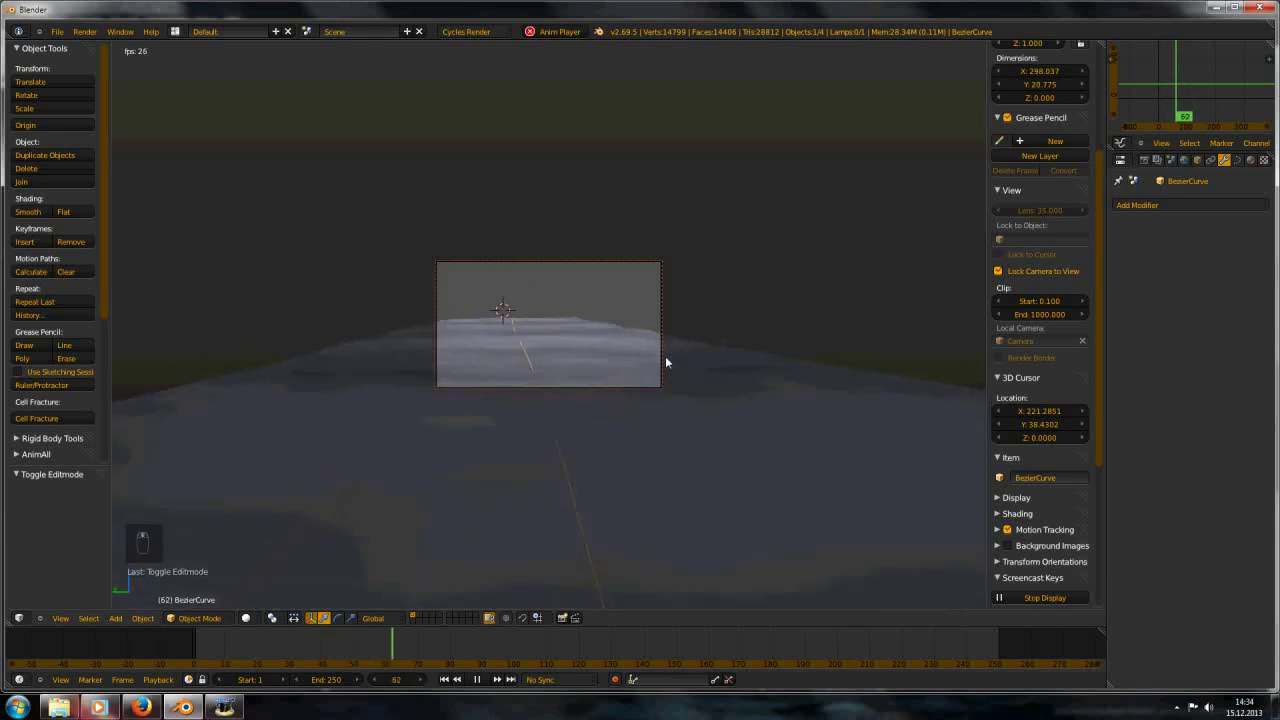
Select the camera and set its lens clipping End to 311.499
{"action": "right_click", "coordinate": [616, 261]}
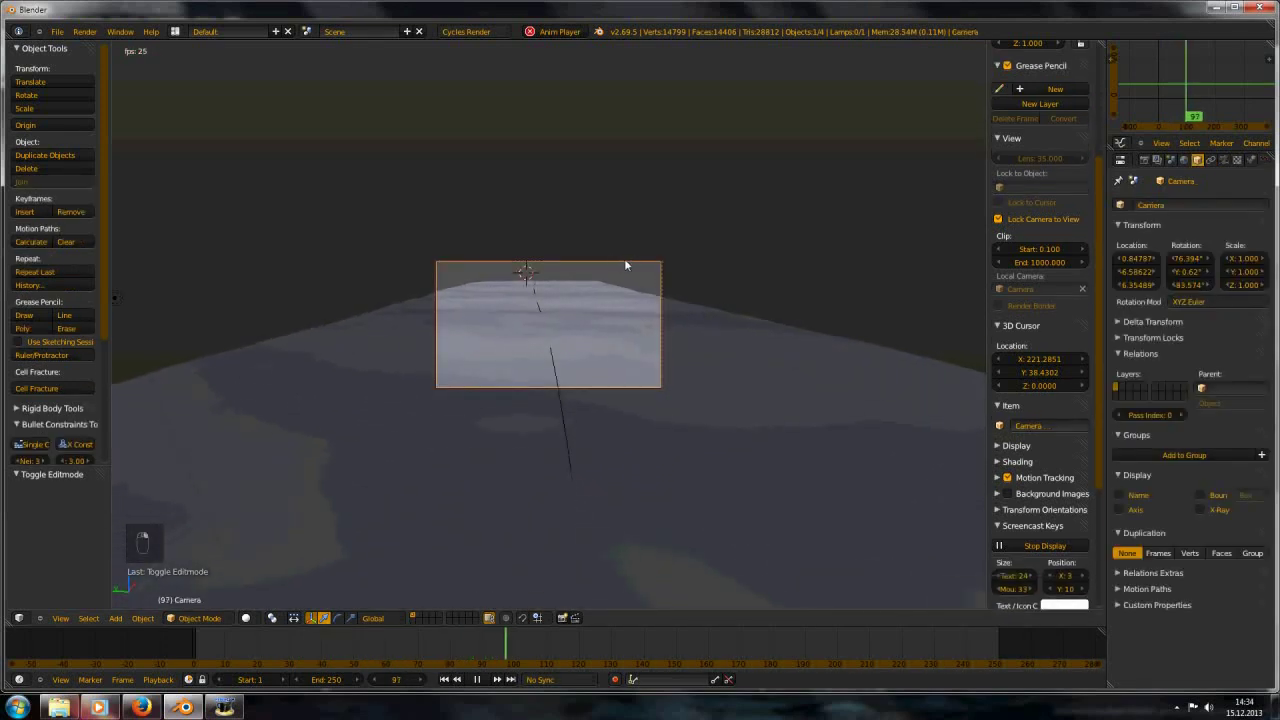
{"action": "left_click", "coordinate": [1224, 160]}
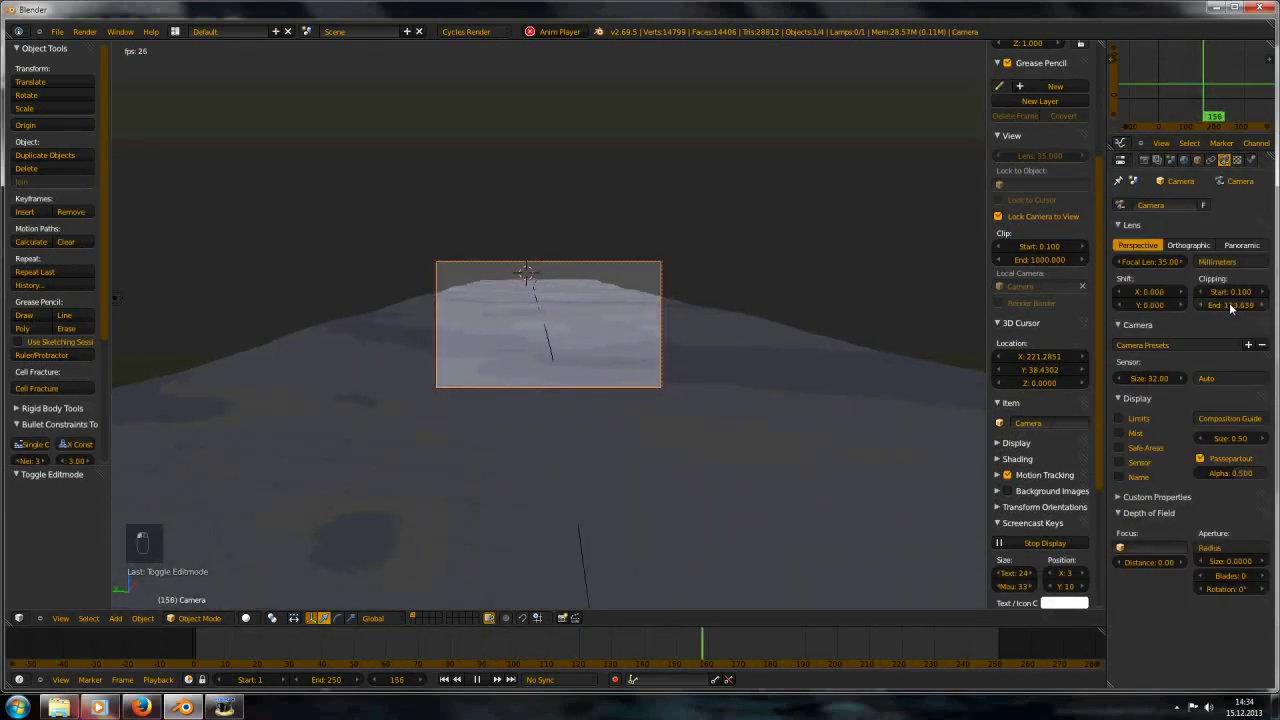
{"action": "left_click_drag", "start_coordinate": [1231, 307], "coordinate": [1268, 307]}
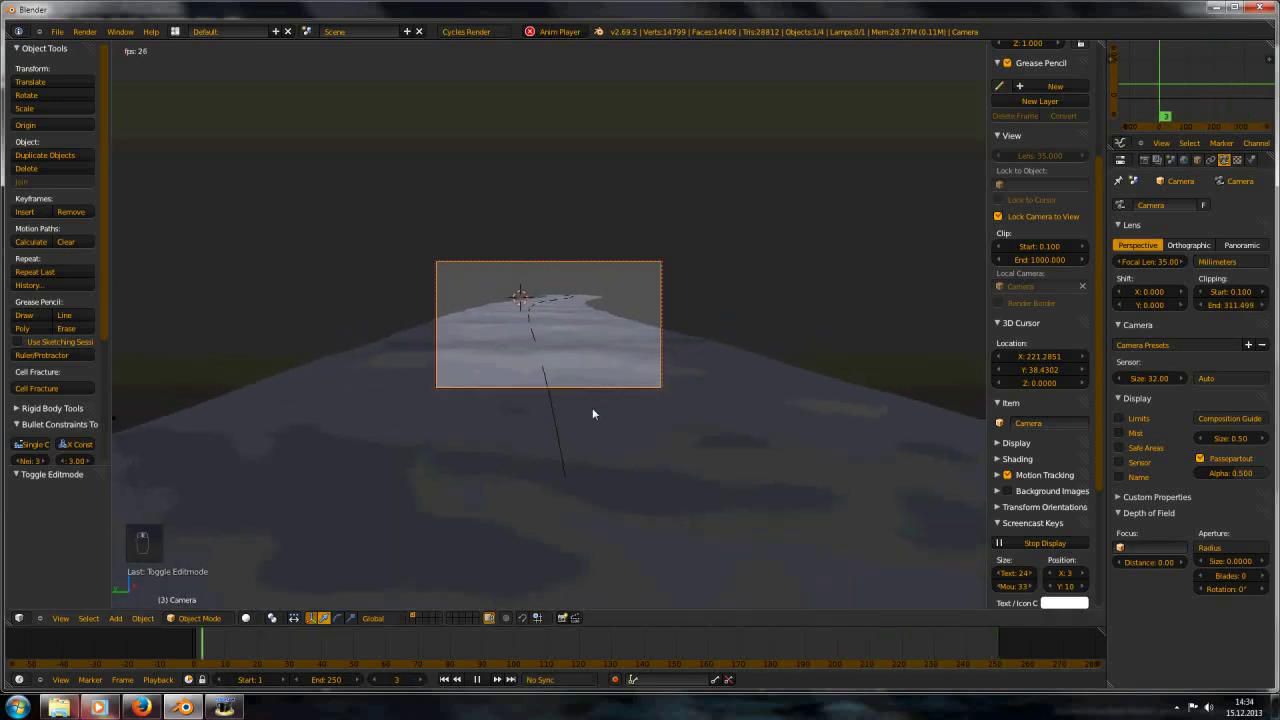
Collapse the Screencast Keys settings, refine the camera's framing of the river and turn off Lock Camera to View
{"action": "scroll", "coordinate": [1088, 451], "scroll_direction": "down", "scroll_amount": 1}
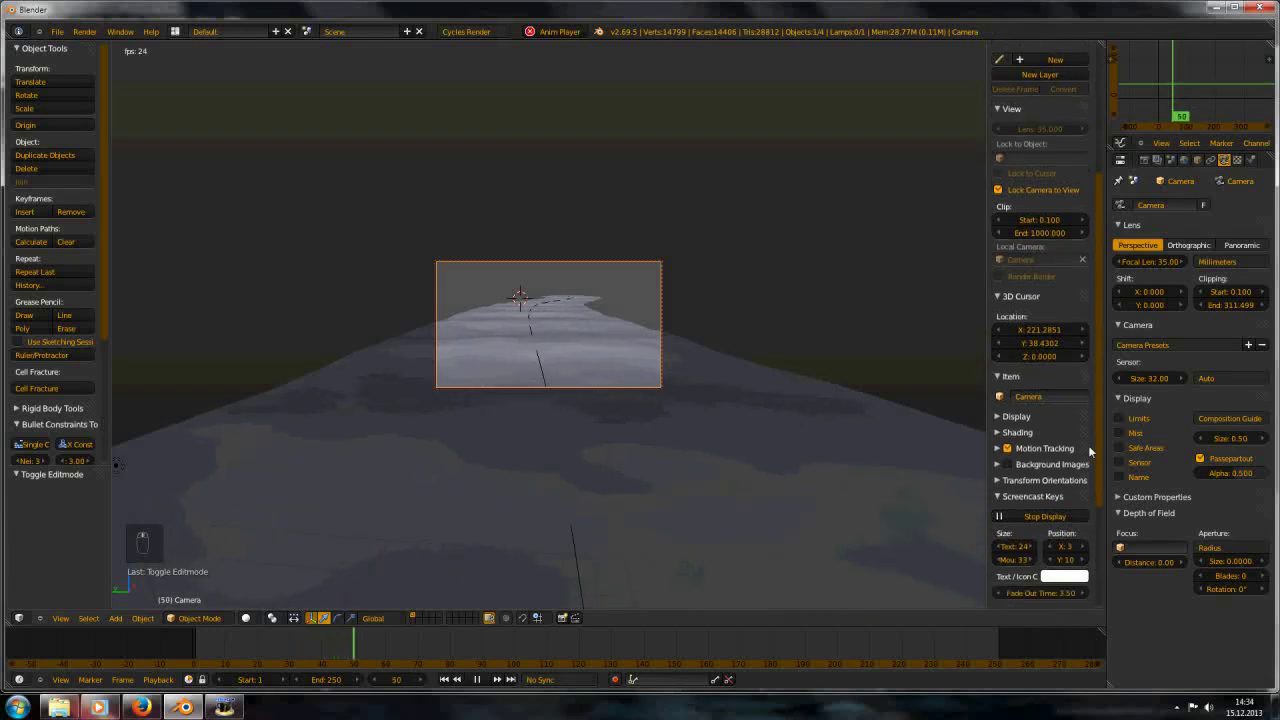
{"action": "scroll", "coordinate": [1088, 445], "scroll_direction": "down", "scroll_amount": 3}
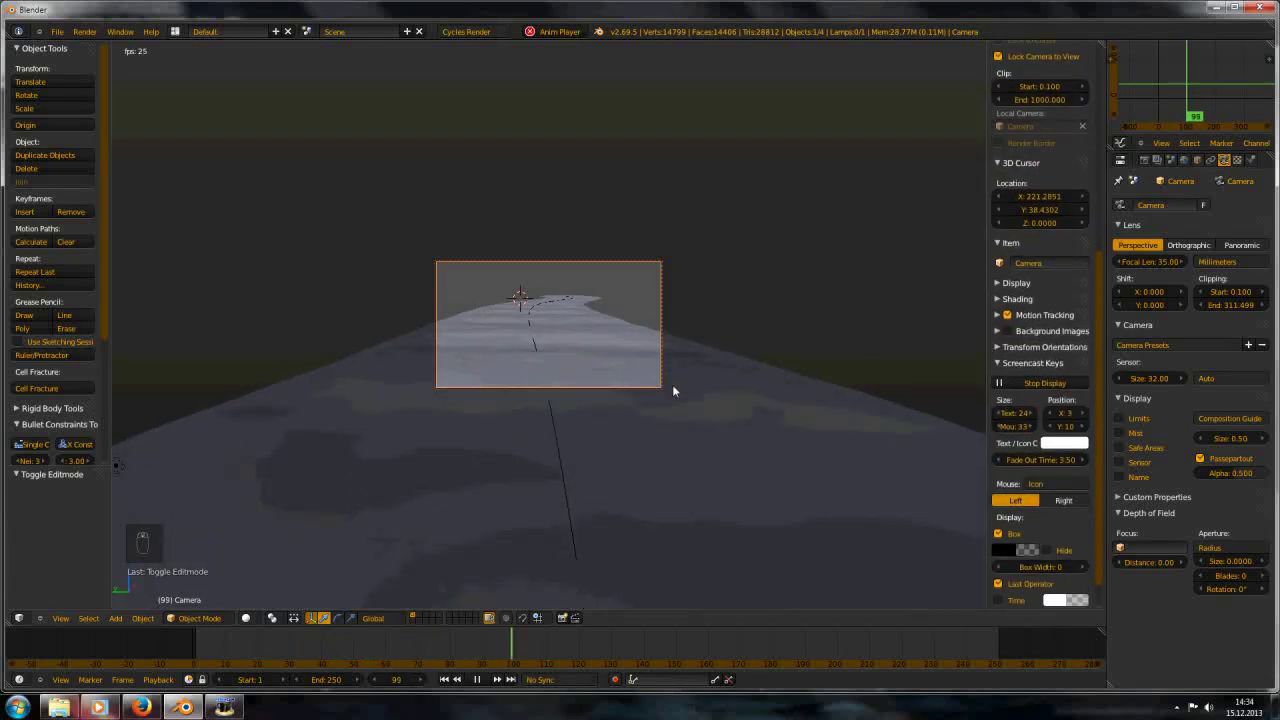
{"action": "left_click", "coordinate": [1036, 363]}
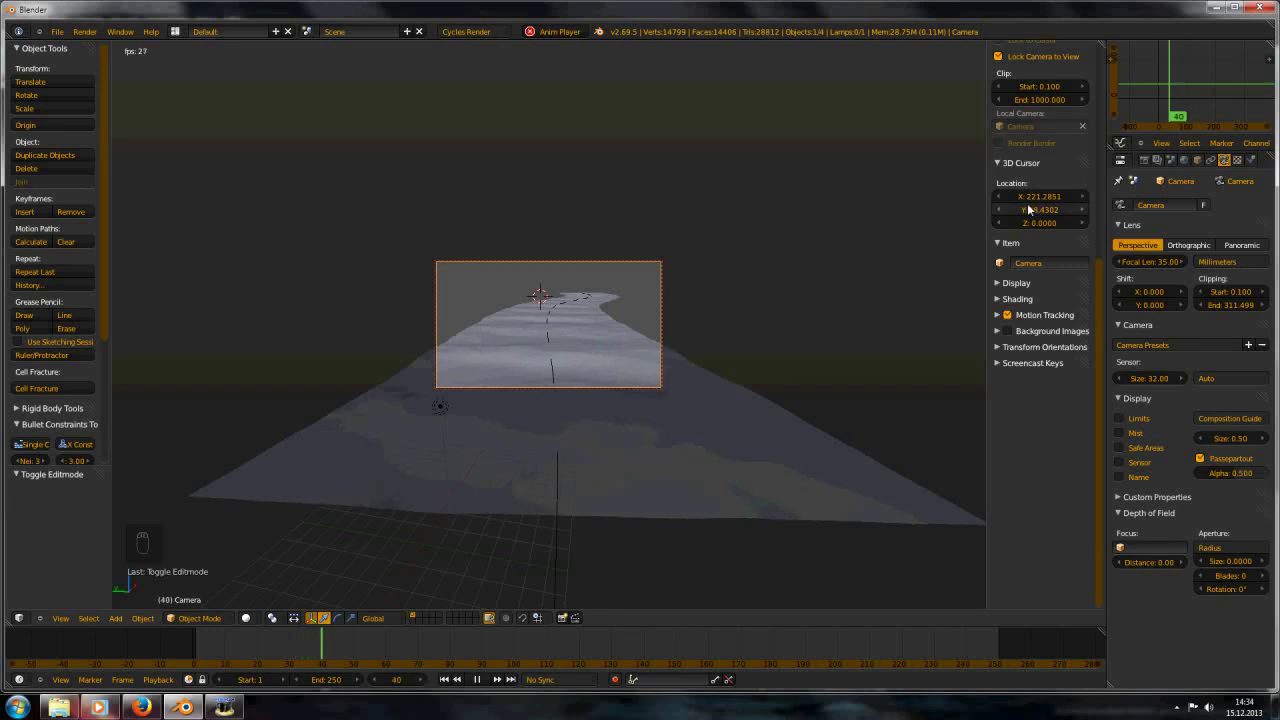
{"action": "scroll", "coordinate": [650, 380], "scroll_direction": "up", "scroll_amount": 5}
Select the river plane, stop playback and switch the viewport shading to Rendered
{"action": "right_click", "coordinate": [571, 412]}
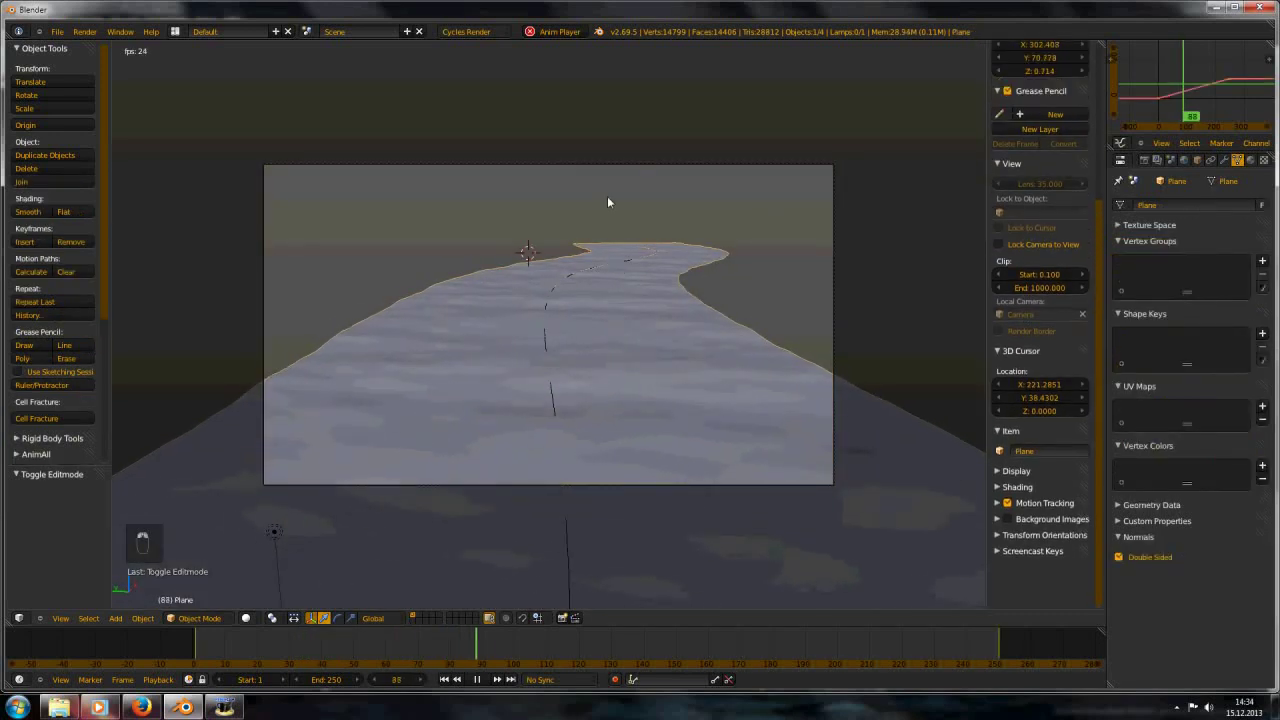
{"action": "key", "text": "alt+a"}
{"action": "left_click", "coordinate": [247, 619]}
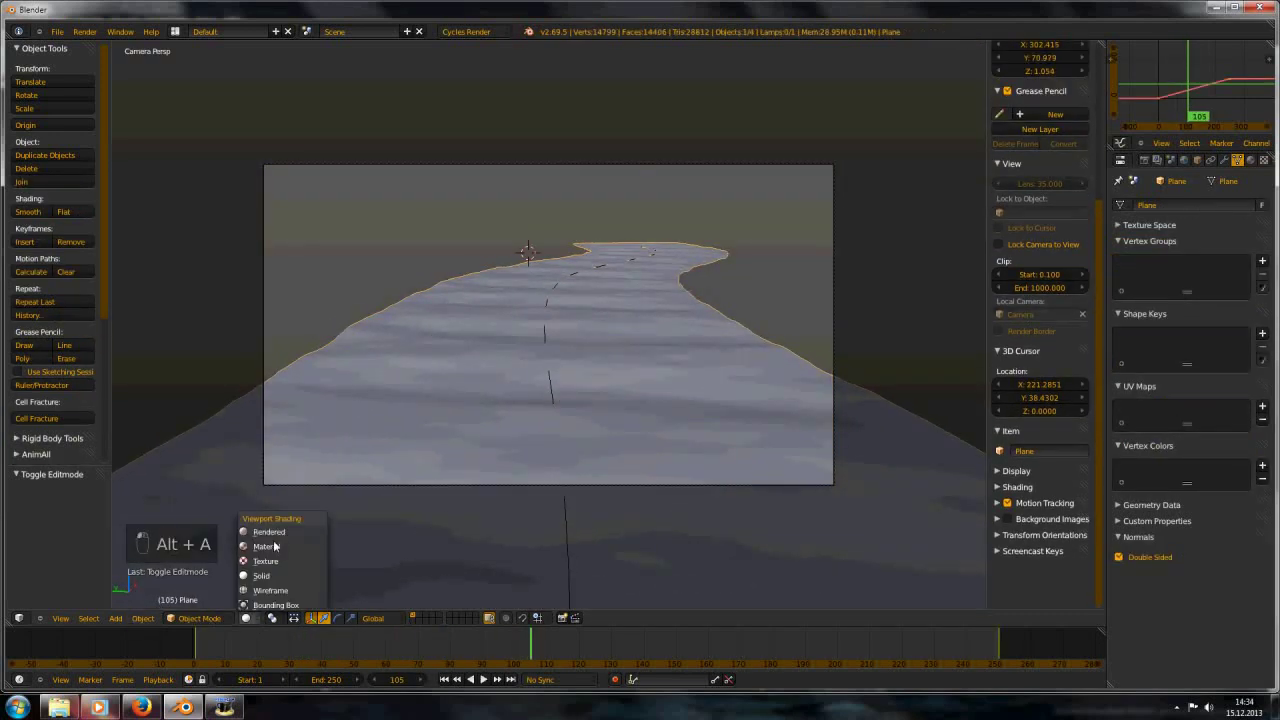
{"action": "left_click", "coordinate": [268, 532]}
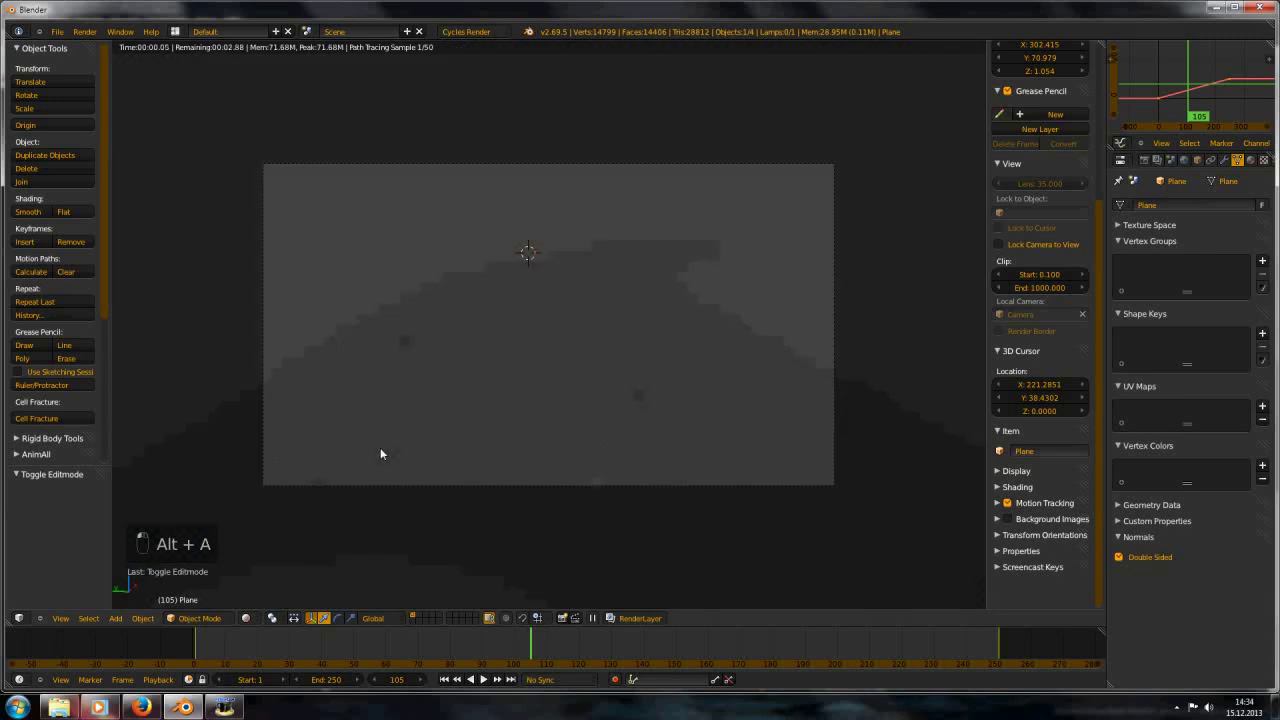
Enable nodes for the World surface and assign a Sky Texture to its Background color
{"action": "left_click", "coordinate": [1184, 160]}
{"action": "left_click", "coordinate": [1160, 280]}
{"action": "left_click", "coordinate": [1215, 301]}
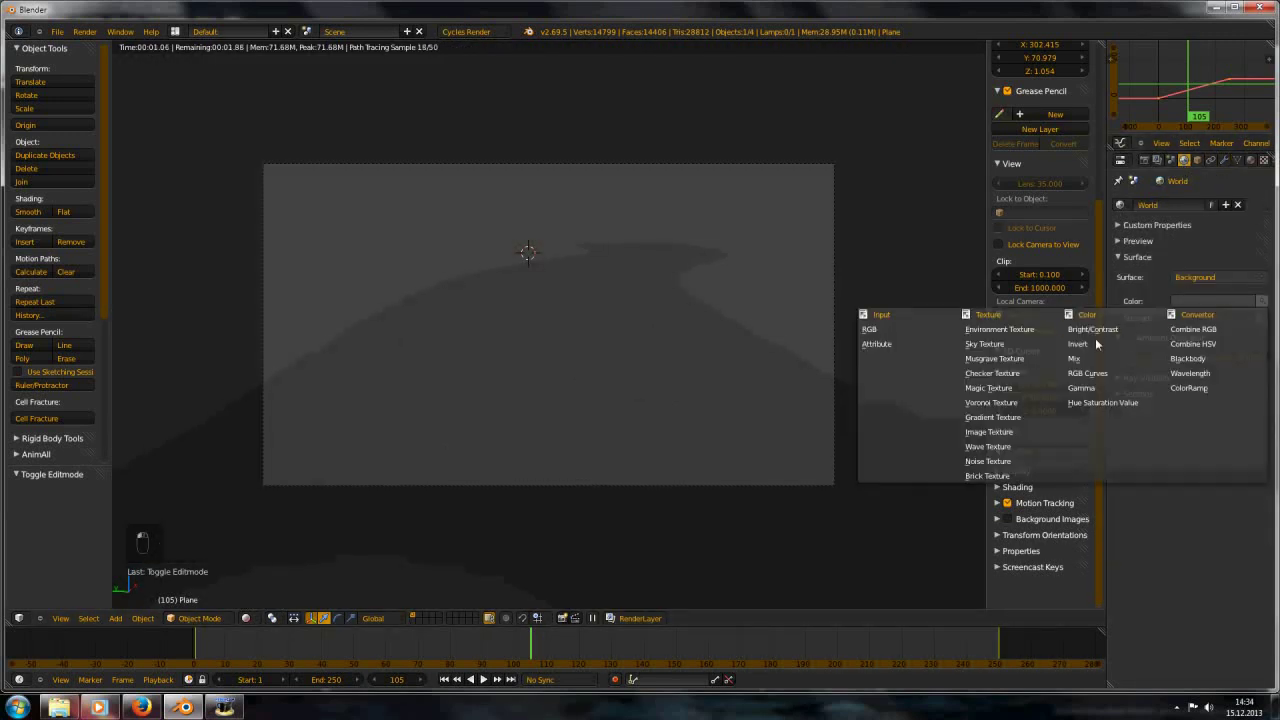
{"action": "left_click", "coordinate": [985, 343]}
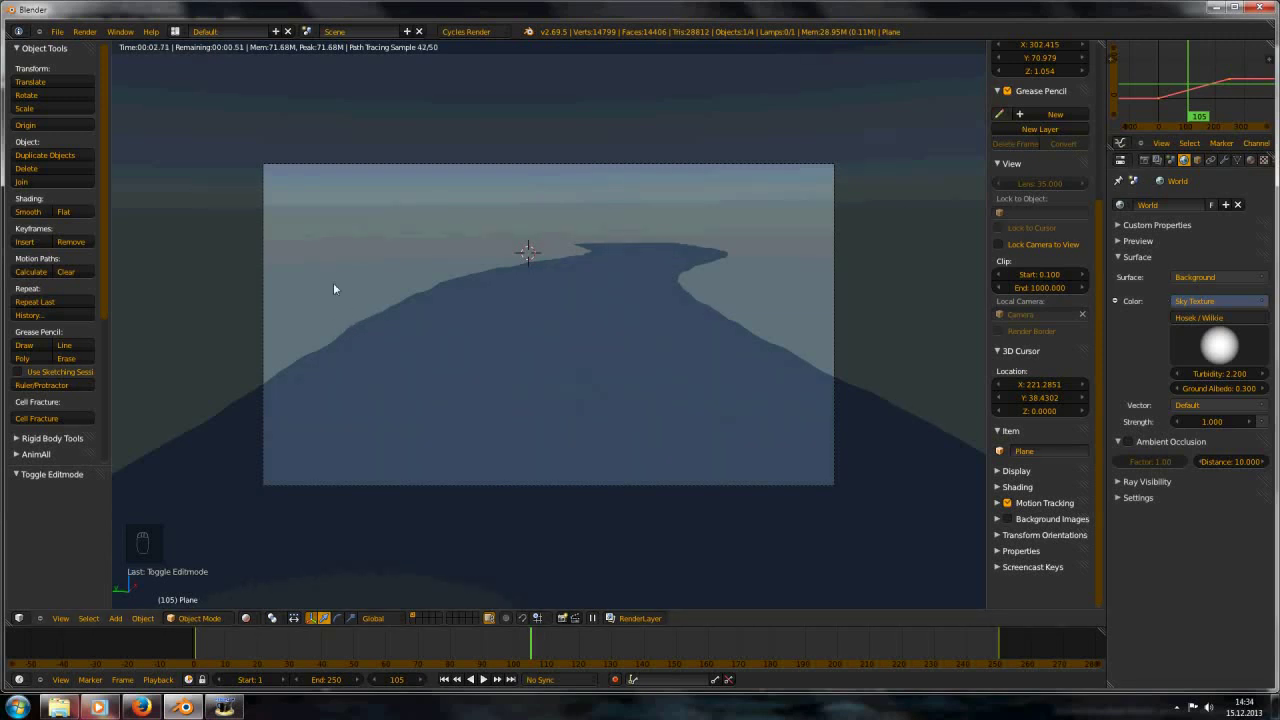
Adjust the Sky Texture's sun direction and set the world background Strength to 2
{"action": "scroll", "coordinate": [400, 228], "scroll_direction": "up", "scroll_amount": 3}
{"action": "scroll", "coordinate": [463, 220], "scroll_direction": "down", "scroll_amount": 3}
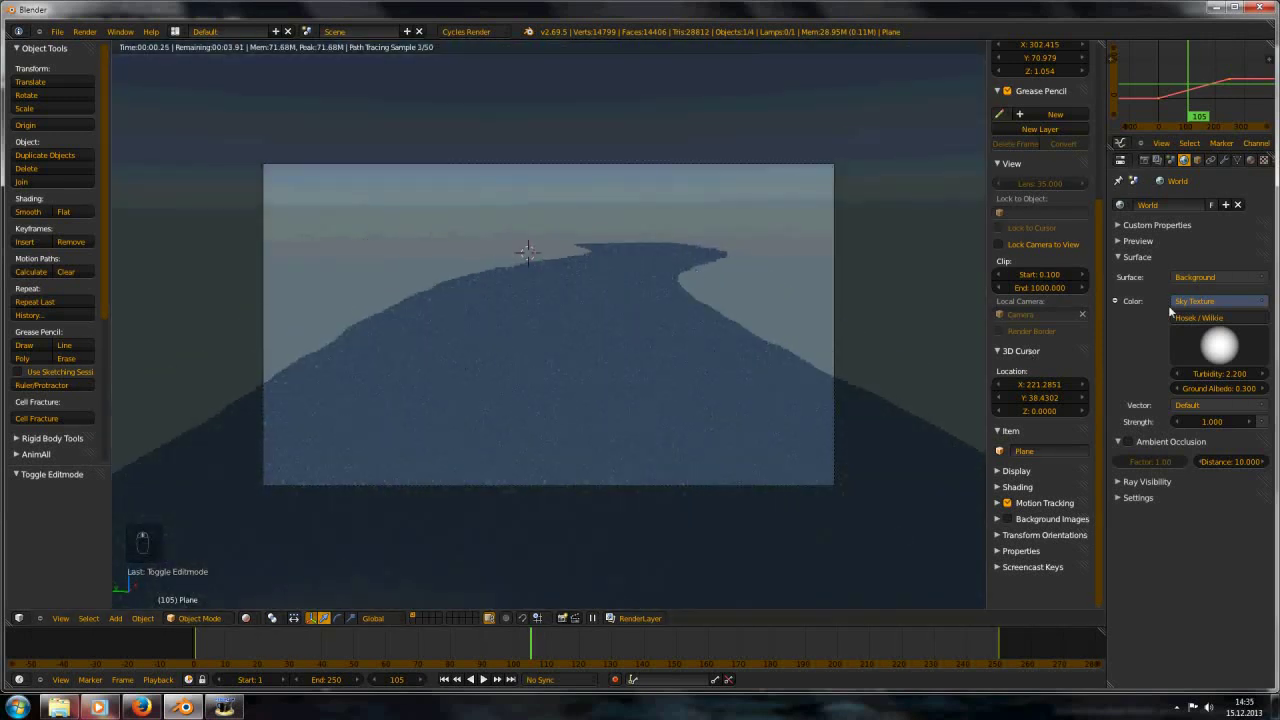
{"action": "mouse_move", "coordinate": [1232, 345]}
{"action": "left_mouse_down"}
{"action": "mouse_move", "coordinate": [1247, 420]}
{"action": "mouse_move", "coordinate": [1222, 397]}
{"action": "left_mouse_up"}
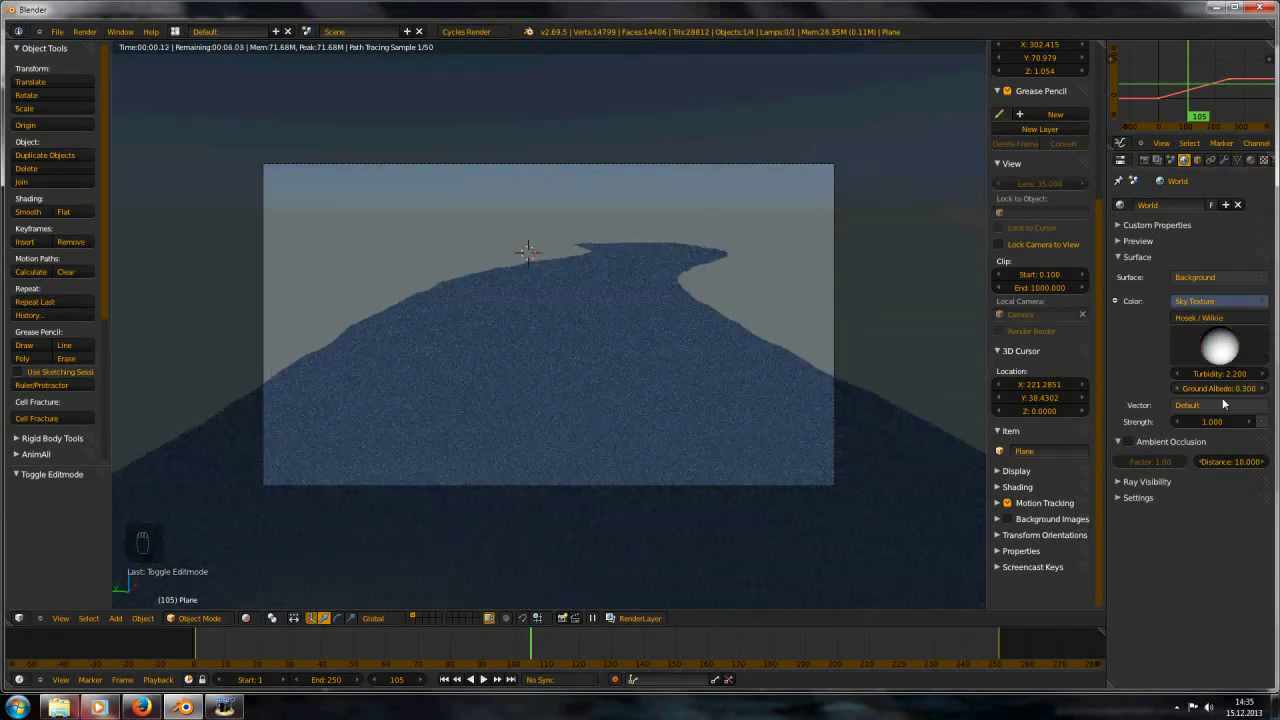
{"action": "left_click", "coordinate": [1219, 406]}
{"action": "left_click", "coordinate": [1218, 419]}
{"action": "left_click", "coordinate": [1217, 421]}
{"action": "type", "text": "2"}
{"action": "key", "text": "Return"}
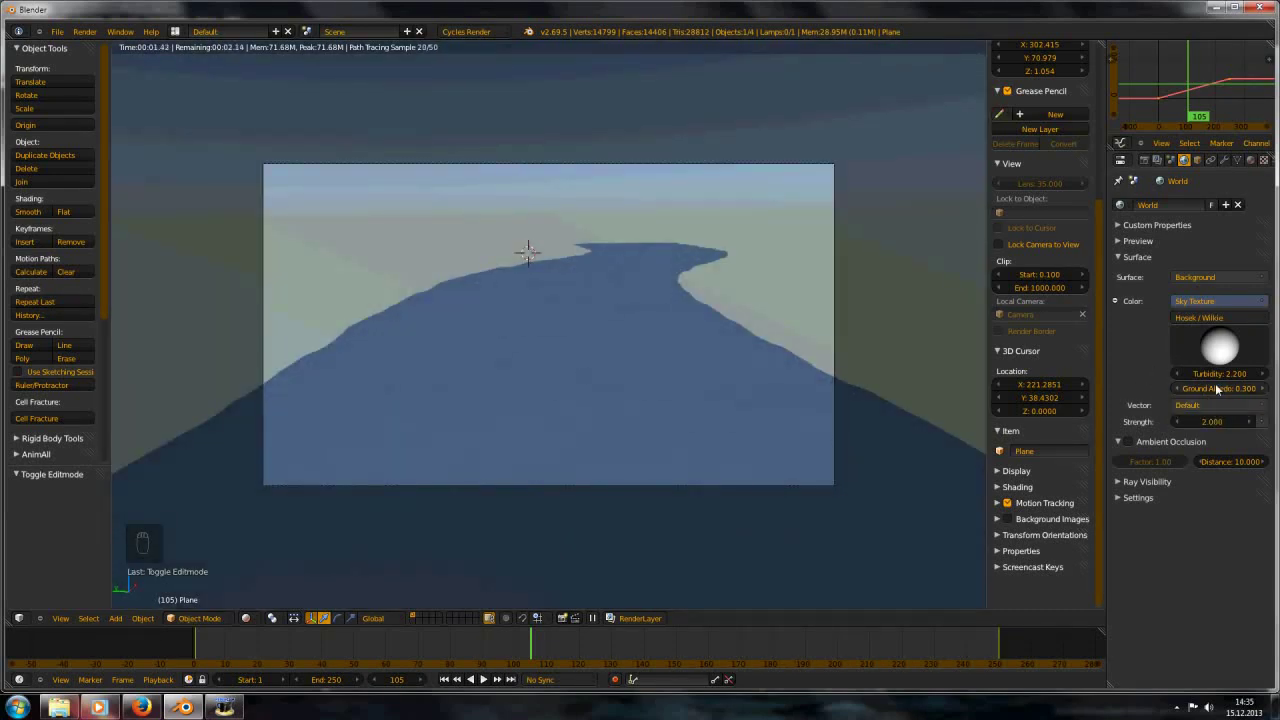
Set the Sky Texture's Ground Albedo to 0.428 and rotate its sun direction so the preview sphere is lit from below
{"action": "left_click_drag", "start_coordinate": [1217, 389], "coordinate": [1249, 391]}
{"action": "mouse_move", "coordinate": [1214, 345]}
{"action": "left_mouse_down"}
{"action": "mouse_move", "coordinate": [1233, 375]}
{"action": "mouse_move", "coordinate": [1198, 373]}
{"action": "mouse_move", "coordinate": [1205, 388]}
{"action": "left_mouse_up"}
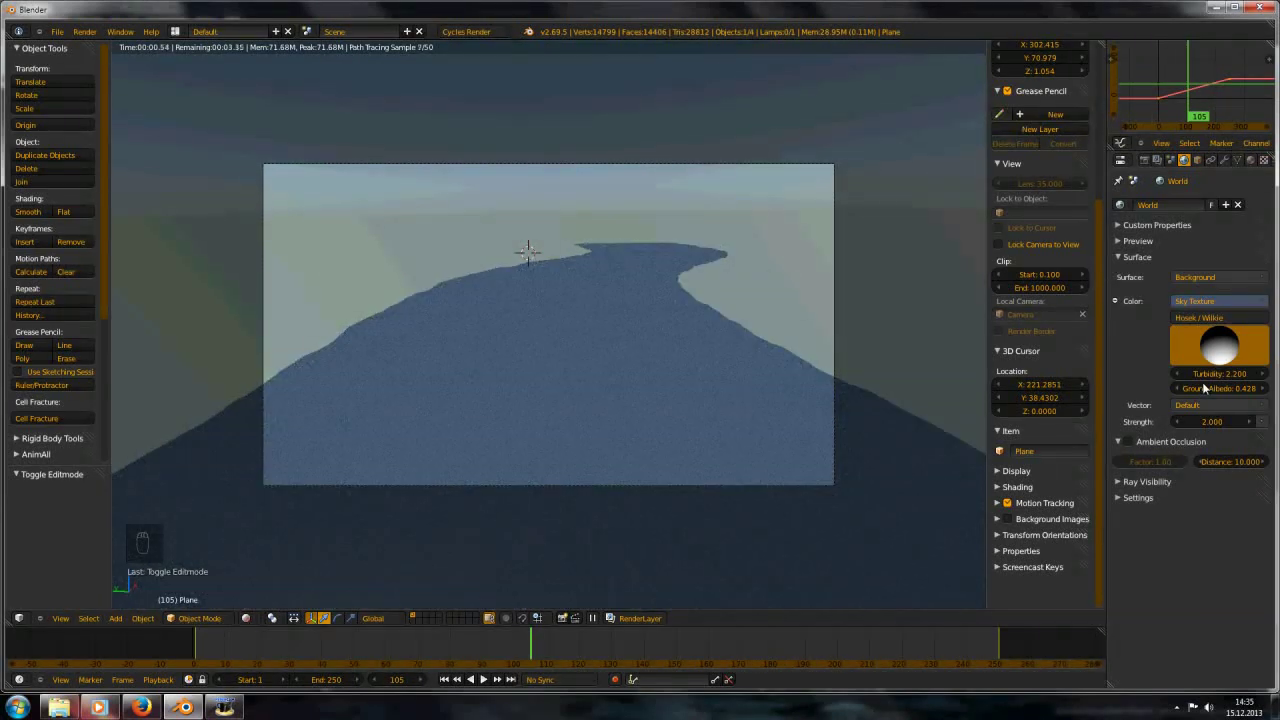
{"action": "scroll", "coordinate": [655, 342], "scroll_direction": "down", "scroll_amount": 4}
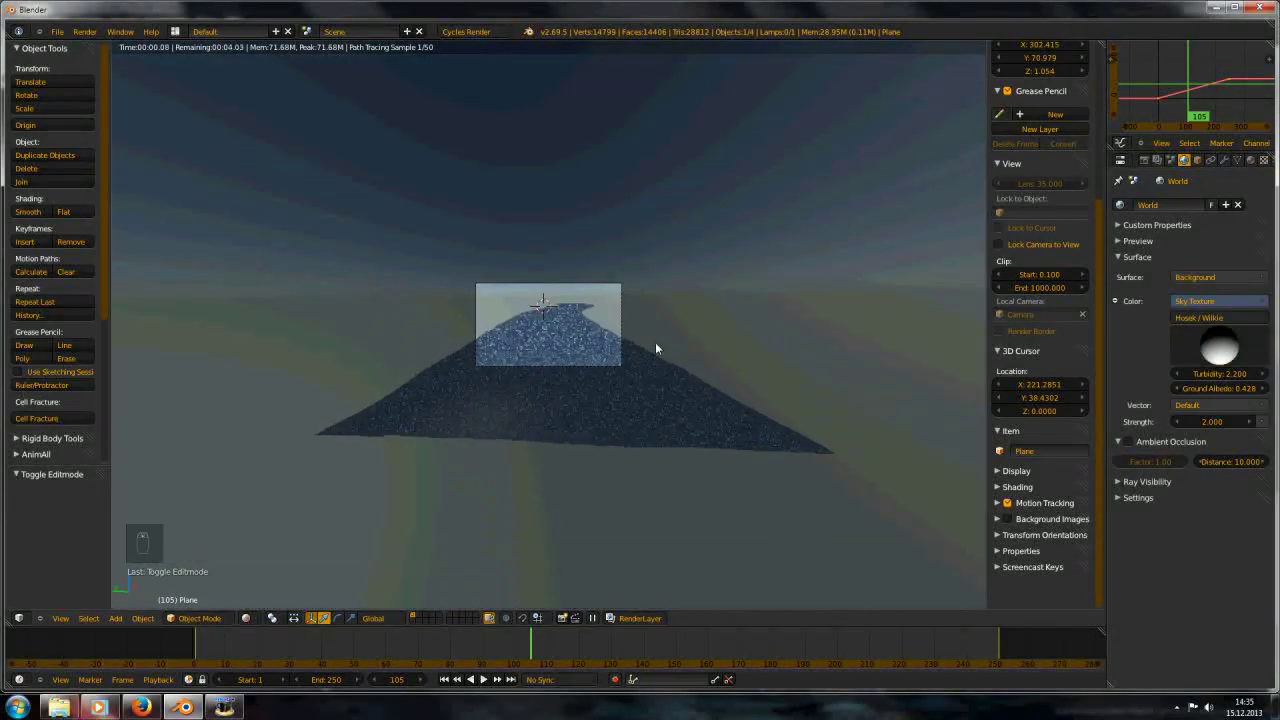
{"action": "scroll", "coordinate": [604, 325], "scroll_direction": "up", "scroll_amount": 7}
{"action": "scroll", "coordinate": [603, 327], "scroll_direction": "down", "scroll_amount": 3}
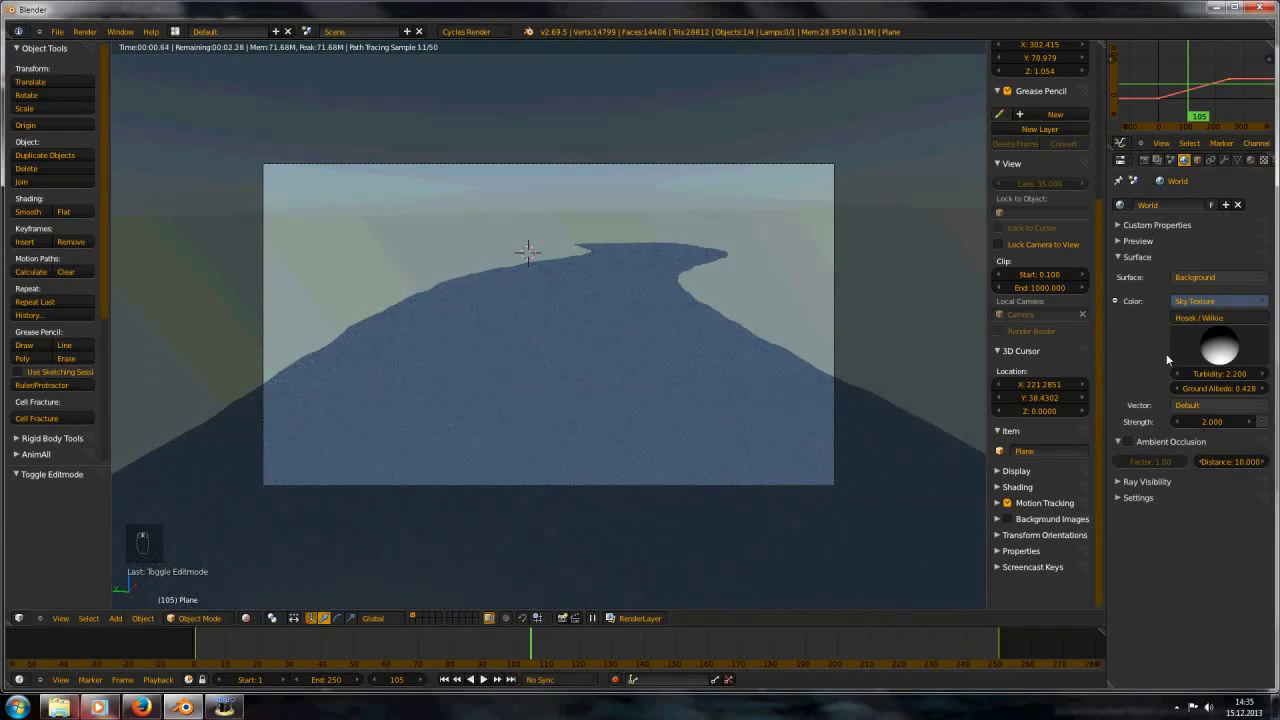
Set the Sky Texture's Ground Albedo to 0.372 and its Turbidity to 1.000
{"action": "left_click_drag", "start_coordinate": [1231, 390], "coordinate": [1110, 378]}
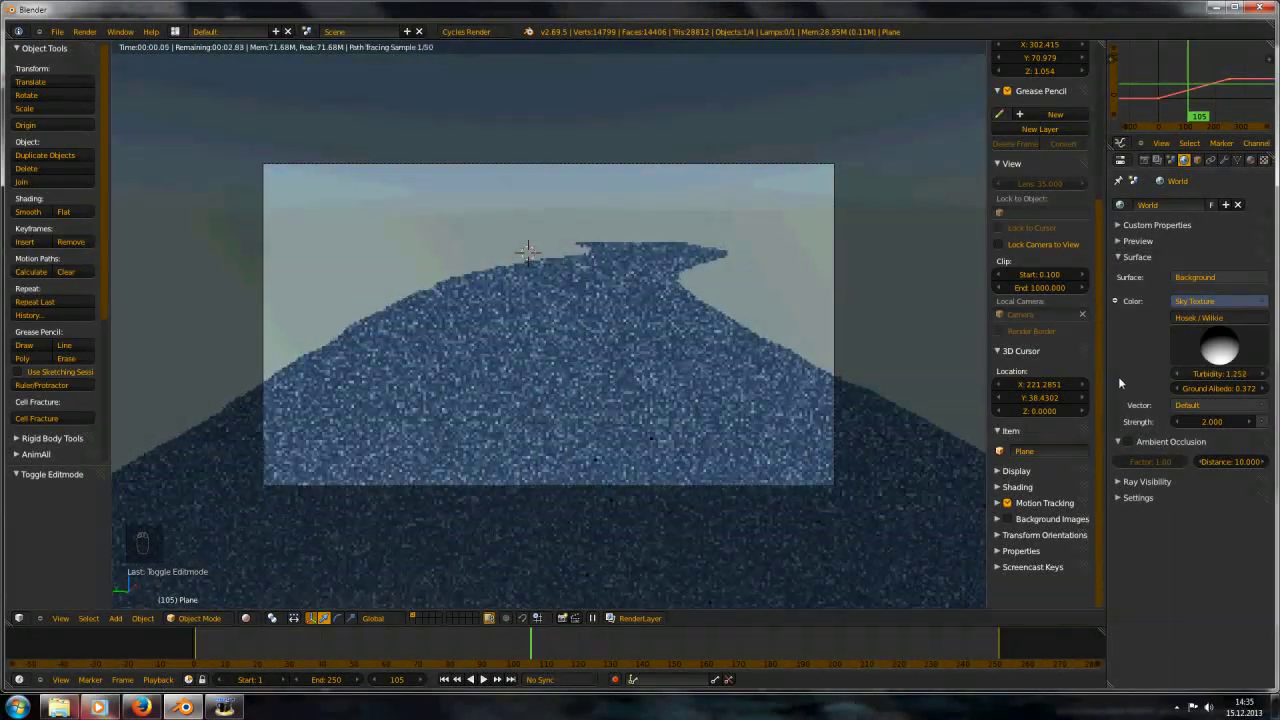
{"action": "scroll", "coordinate": [665, 189], "scroll_direction": "down", "scroll_amount": 7}
{"action": "scroll", "coordinate": [557, 291], "scroll_direction": "up", "scroll_amount": 10}
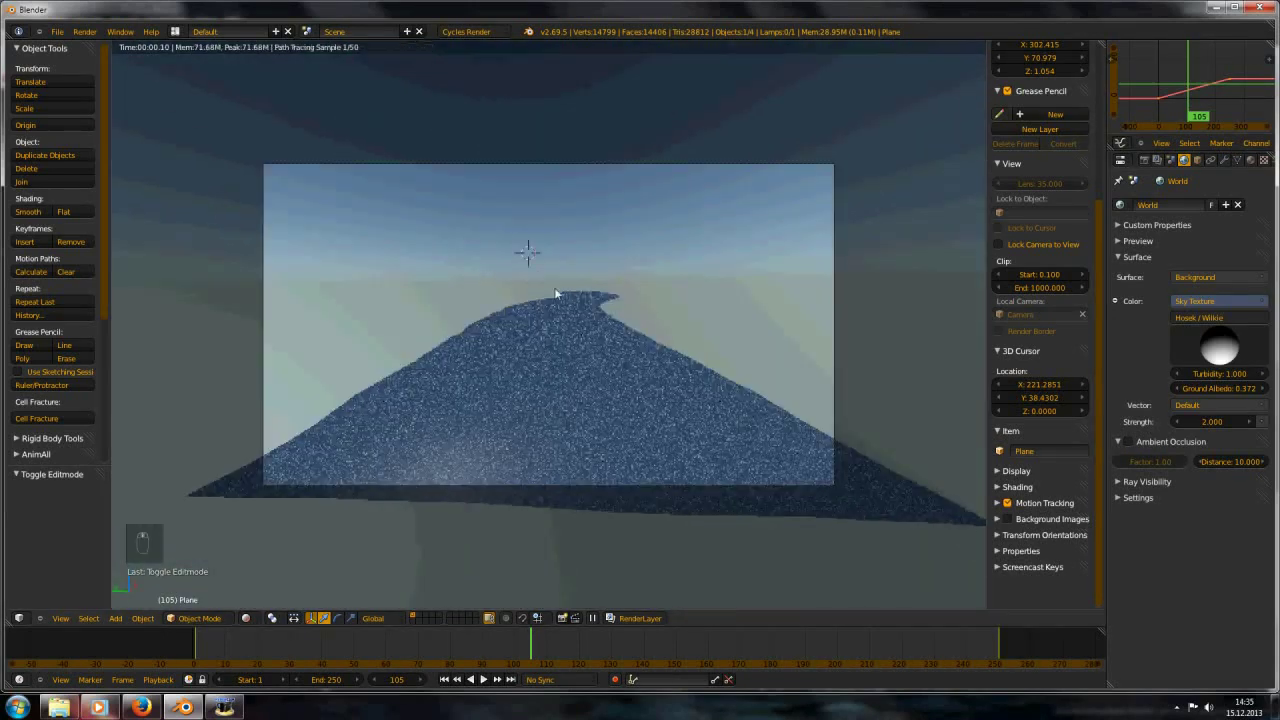
{"action": "scroll", "coordinate": [494, 336], "scroll_direction": "down", "scroll_amount": 4}
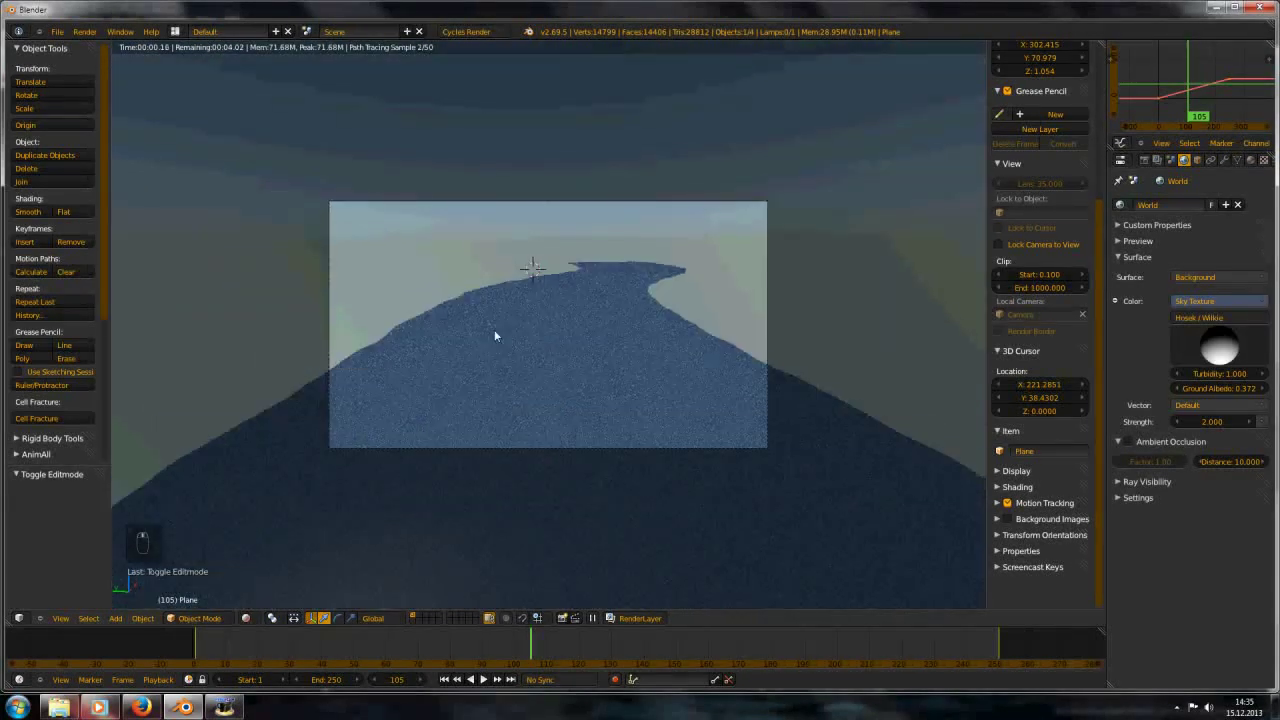
{"action": "scroll", "coordinate": [574, 269], "scroll_direction": "down", "scroll_amount": 6}
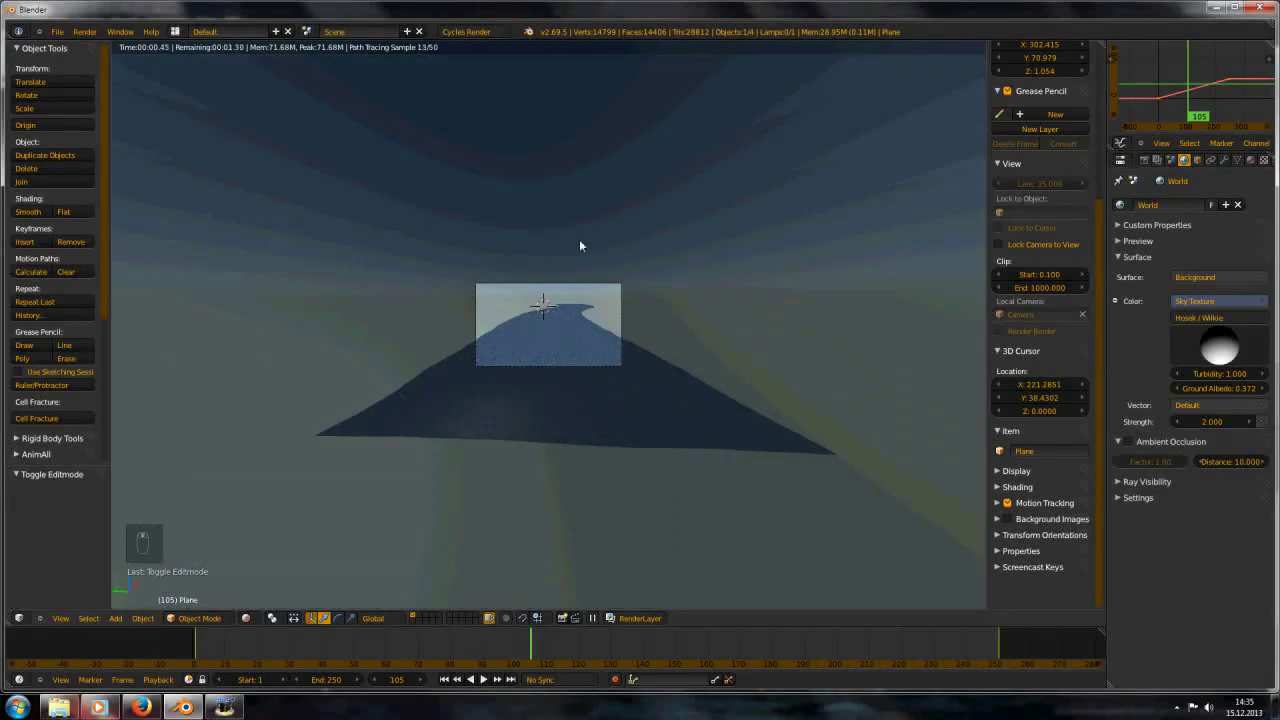
{"action": "scroll", "coordinate": [469, 443], "scroll_direction": "up", "scroll_amount": 9}
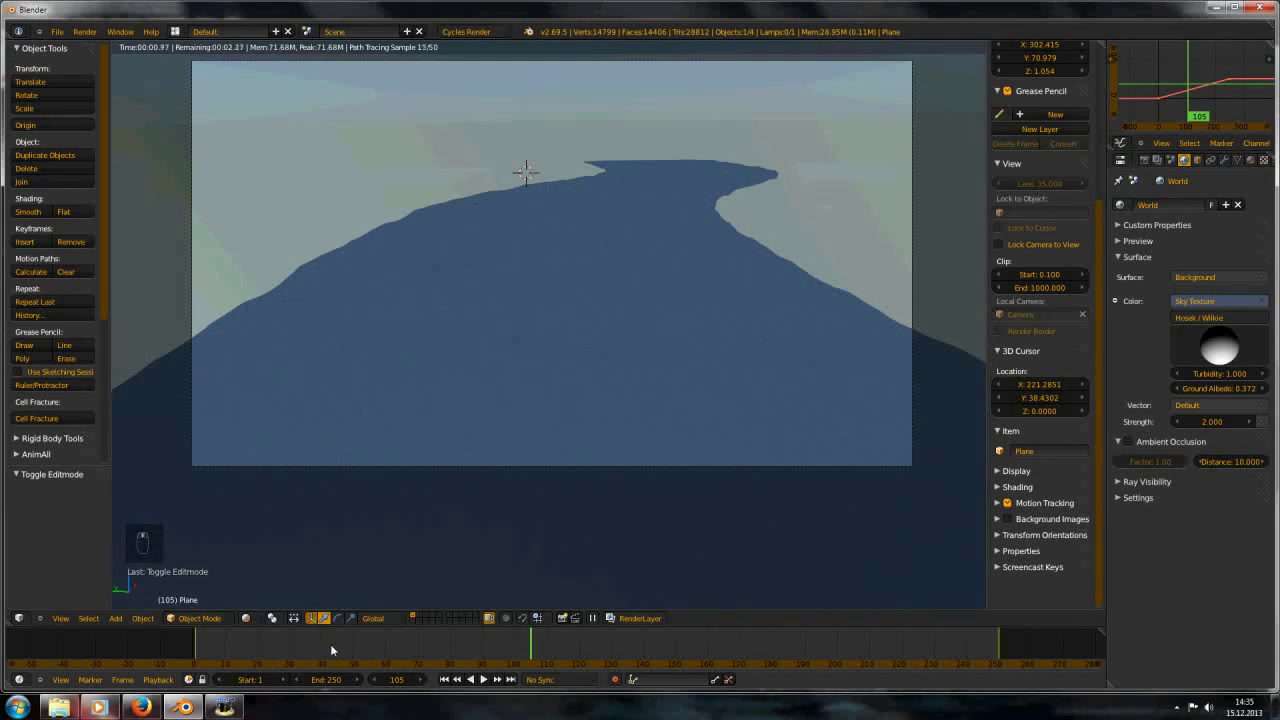
Move the animation to frame 69 and create a new material for the river plane
{"action": "left_click_drag", "start_coordinate": [334, 642], "coordinate": [415, 631]}
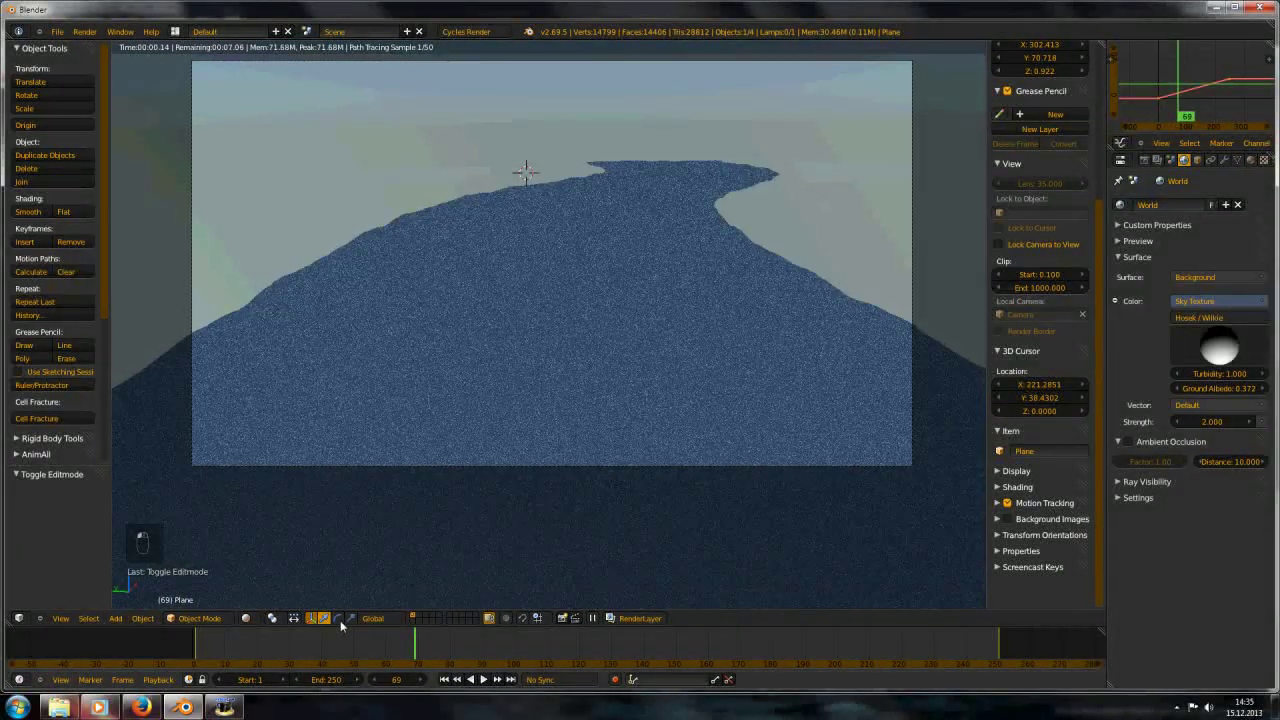
{"action": "left_click", "coordinate": [1251, 160]}
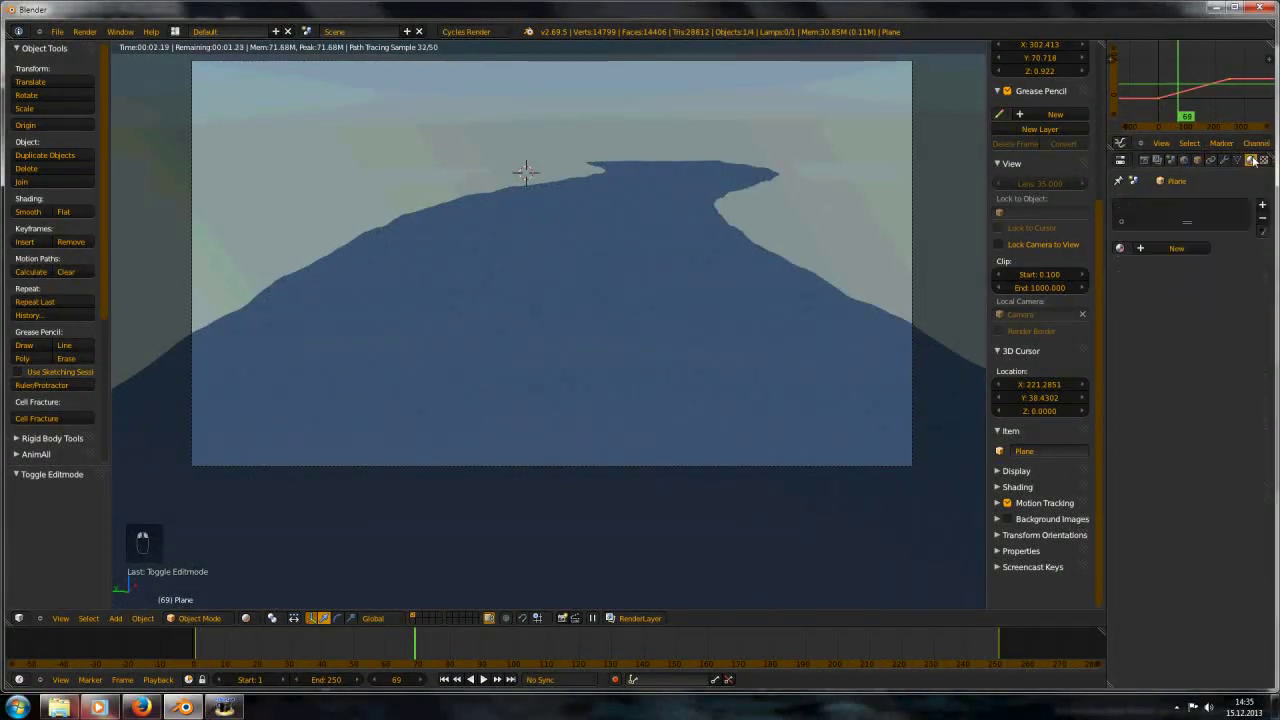
{"action": "left_click", "coordinate": [1176, 247]}
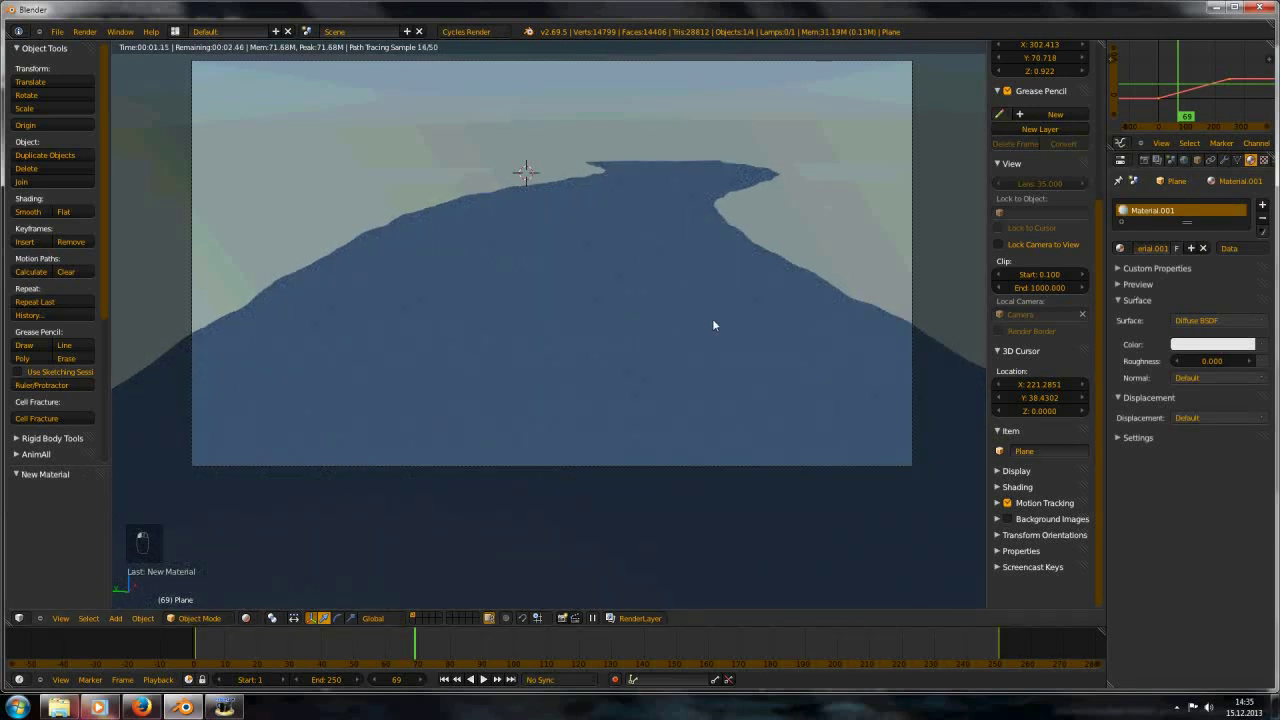
Switch to the media player to examine the water reflections in the finished river render, then return to Blender
{"action": "scroll", "coordinate": [291, 587], "scroll_direction": "down", "scroll_amount": 8}
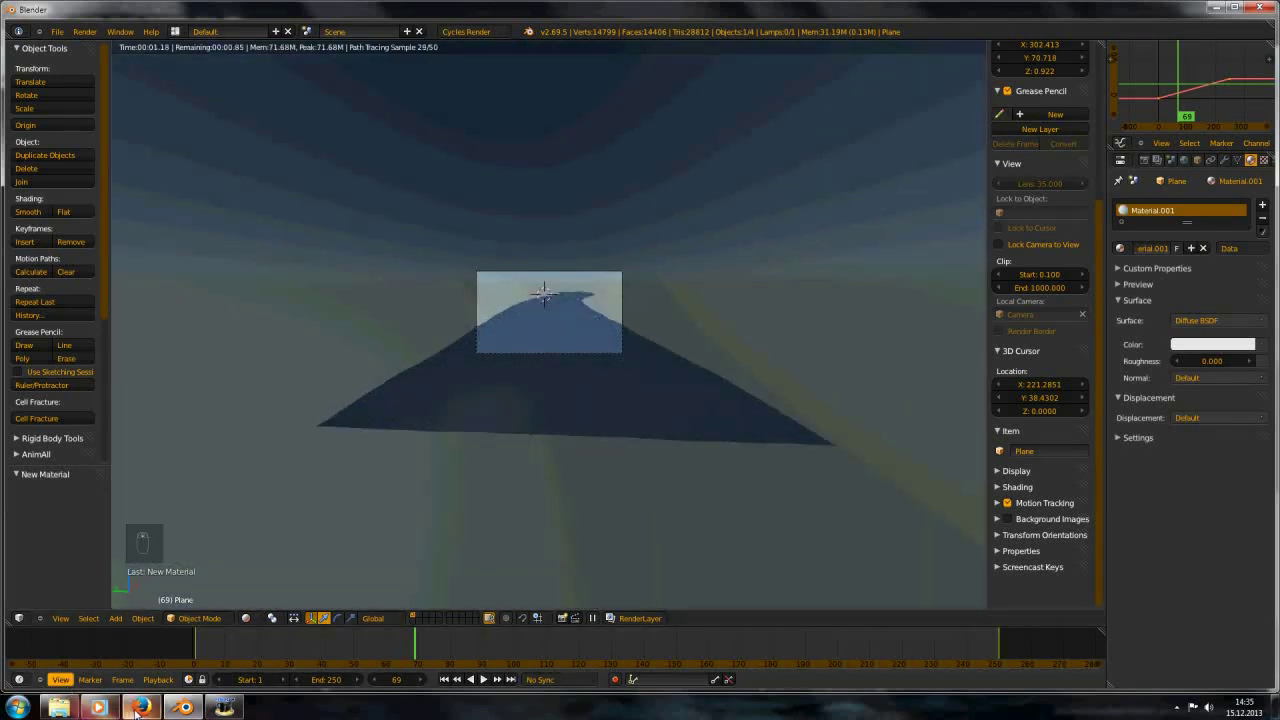
{"action": "left_click", "coordinate": [98, 707]}
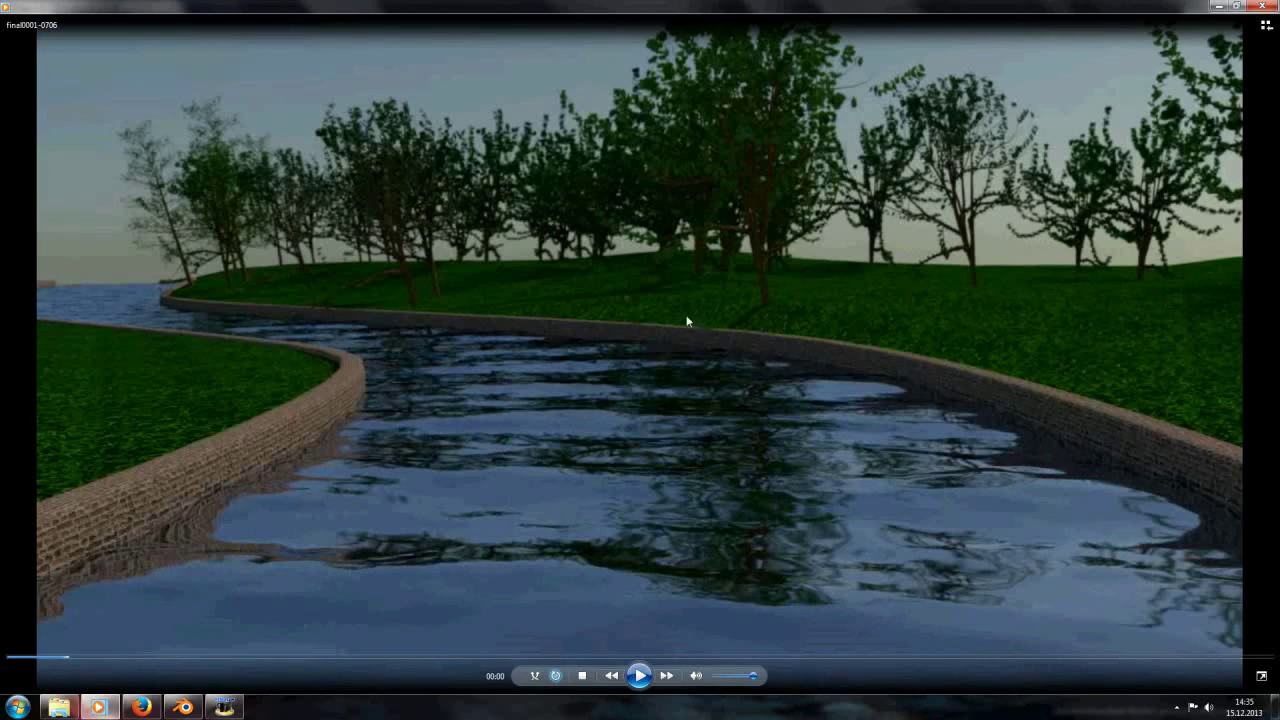
{"action": "left_click", "coordinate": [183, 707]}
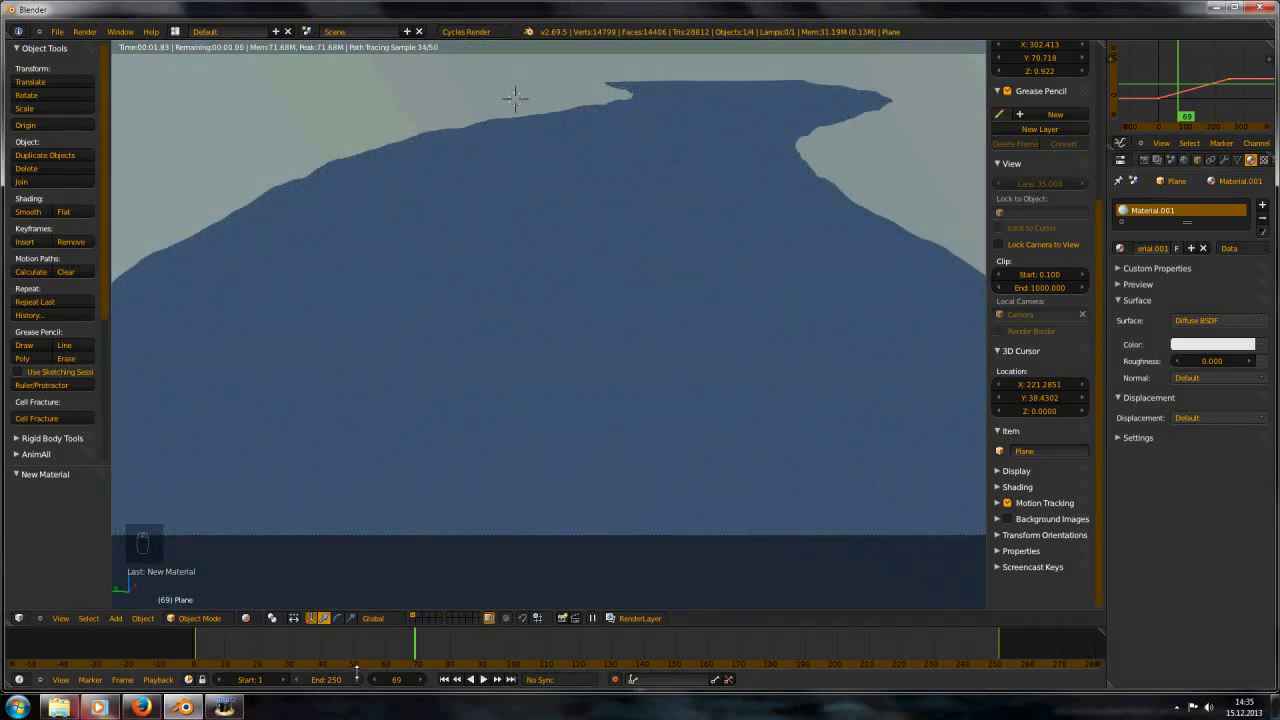
Turn the timeline area into a Node Editor and enlarge it to show the river material's nodes
{"action": "left_click", "coordinate": [20, 680]}
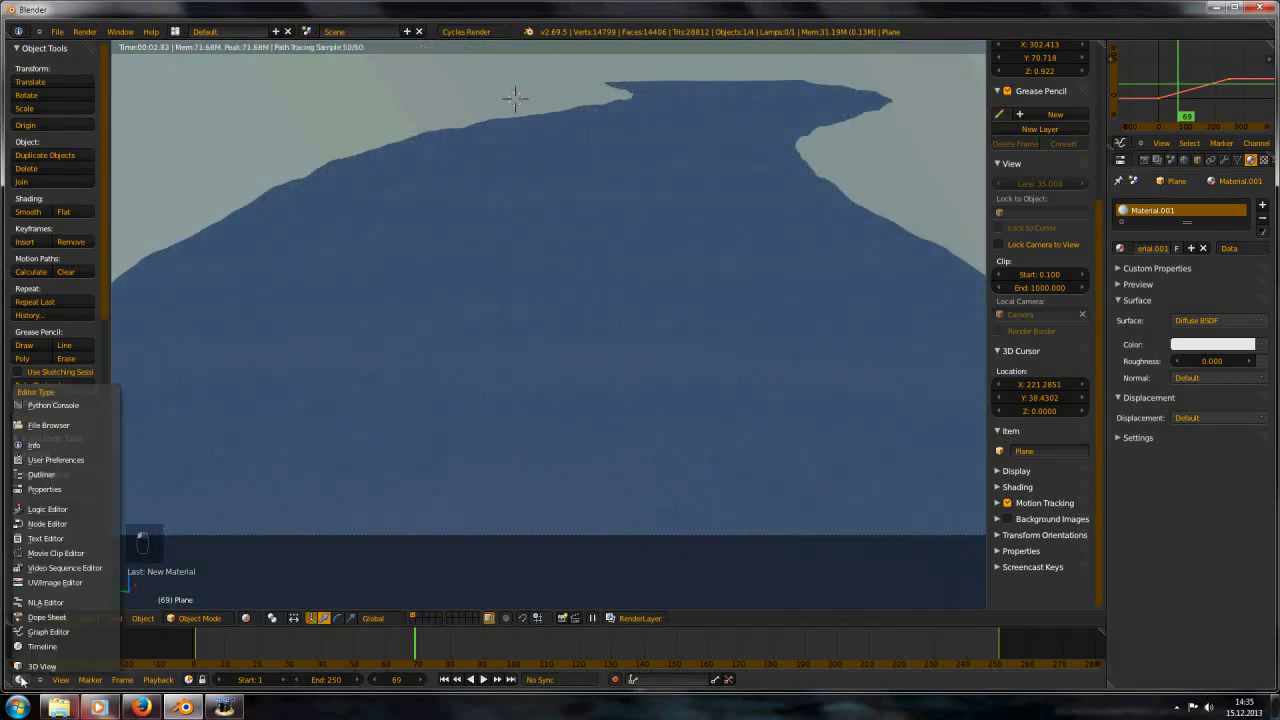
{"action": "left_click", "coordinate": [64, 526]}
{"action": "left_click_drag", "start_coordinate": [95, 627], "coordinate": [160, 338]}
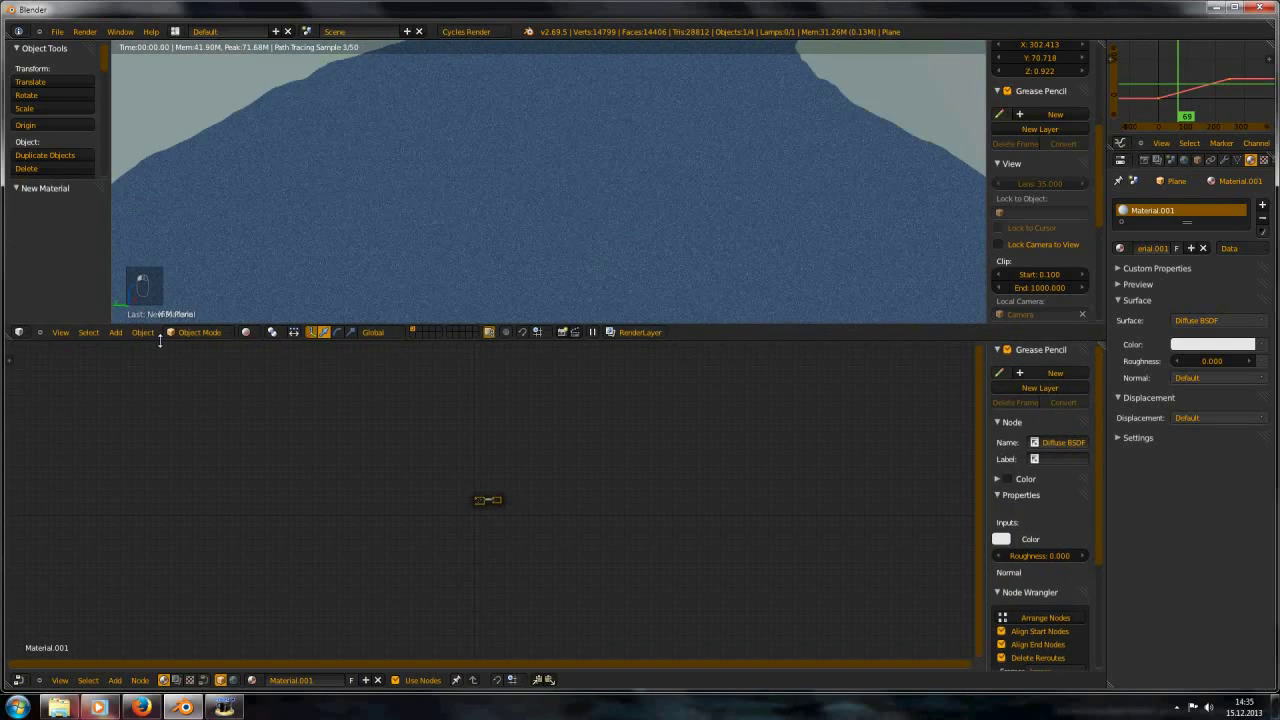
{"action": "scroll", "coordinate": [397, 547], "scroll_direction": "up", "scroll_amount": 10}
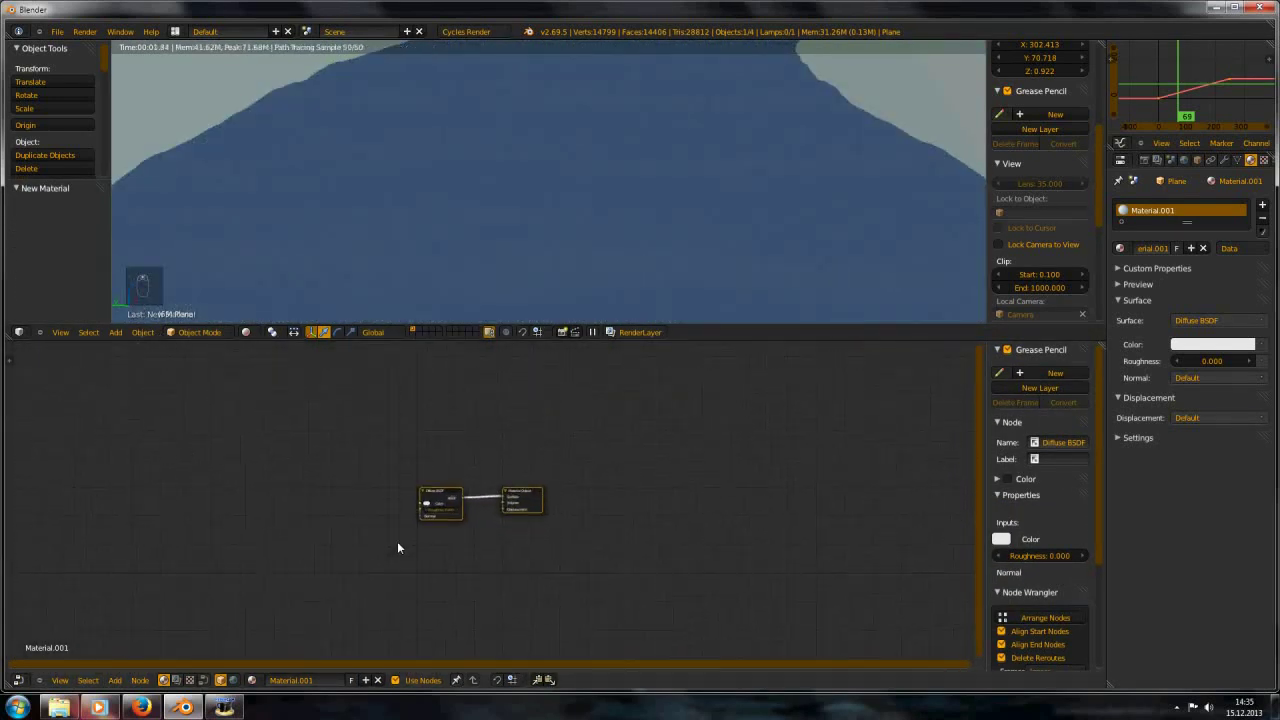
Move the Diffuse BSDF node away from the Material Output and delete it
{"action": "middle_click_drag", "start_coordinate": [443, 501], "coordinate": [552, 474]}
{"action": "left_click_drag", "start_coordinate": [472, 478], "coordinate": [175, 465]}
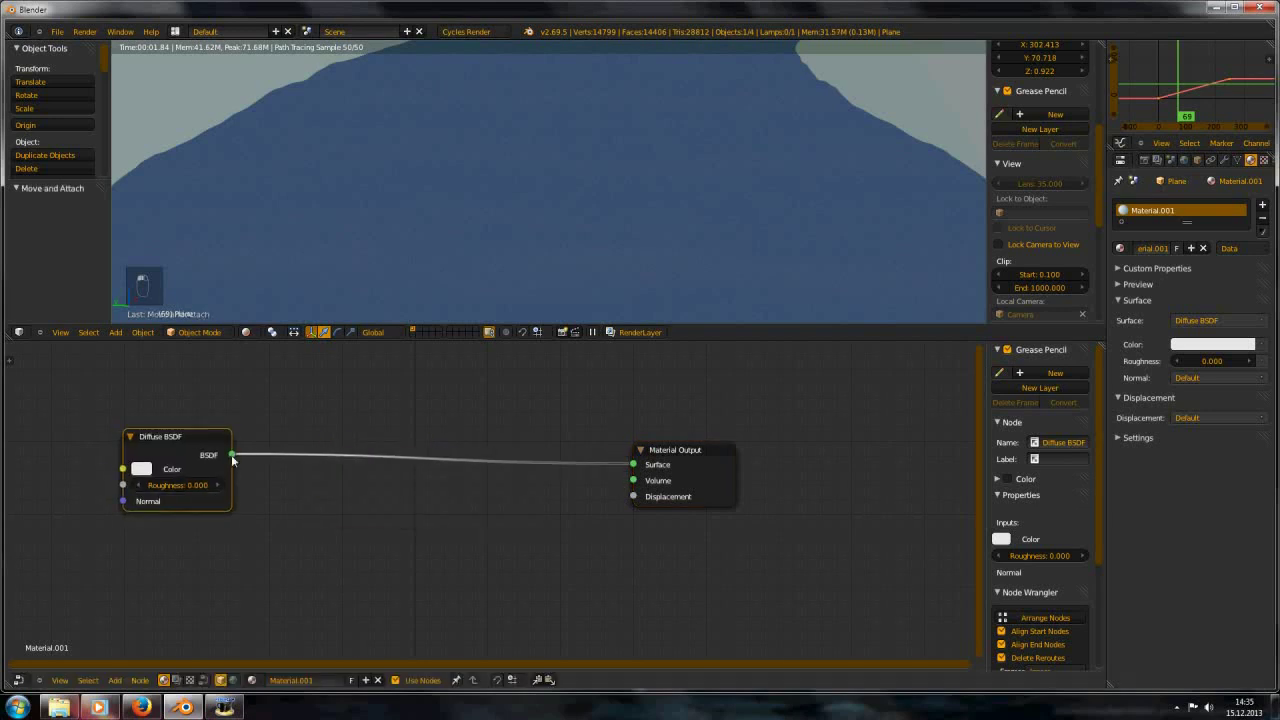
{"action": "key", "text": "Delete"}
Add a Glossy BSDF node and place a duplicate of it just below
{"action": "key", "text": "shift+a"}
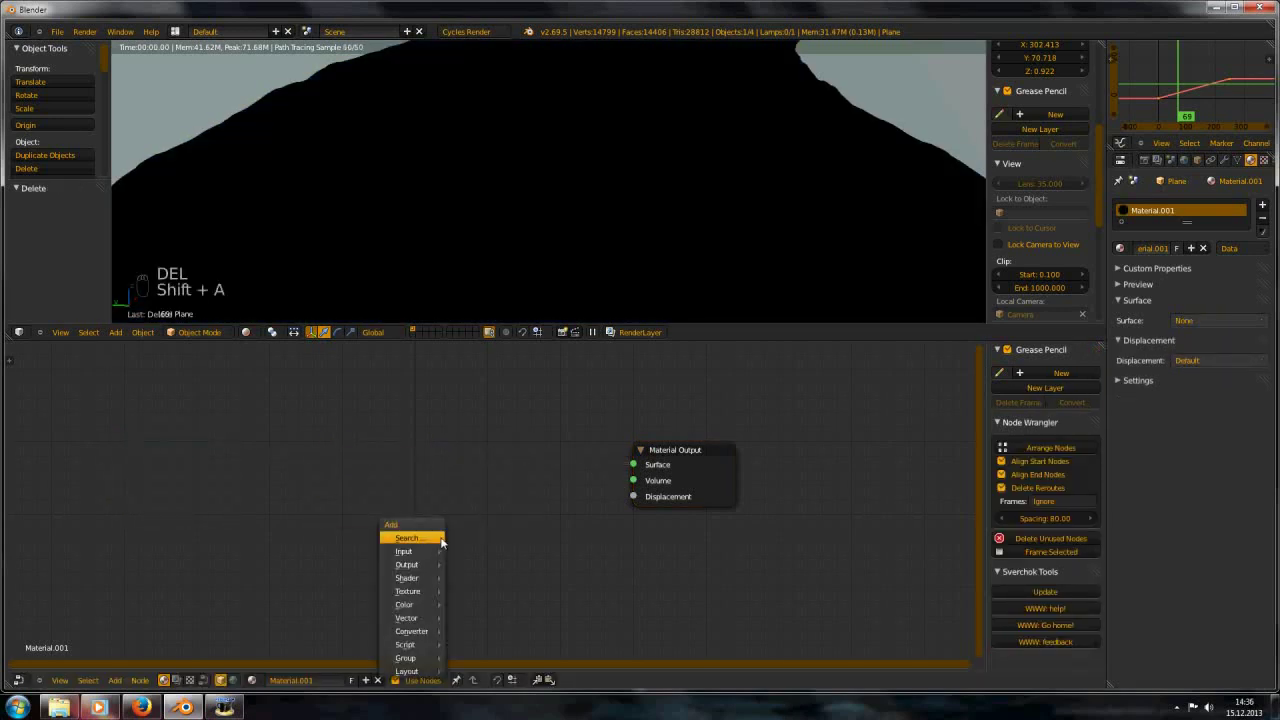
{"action": "mouse_move", "coordinate": [426, 580]}
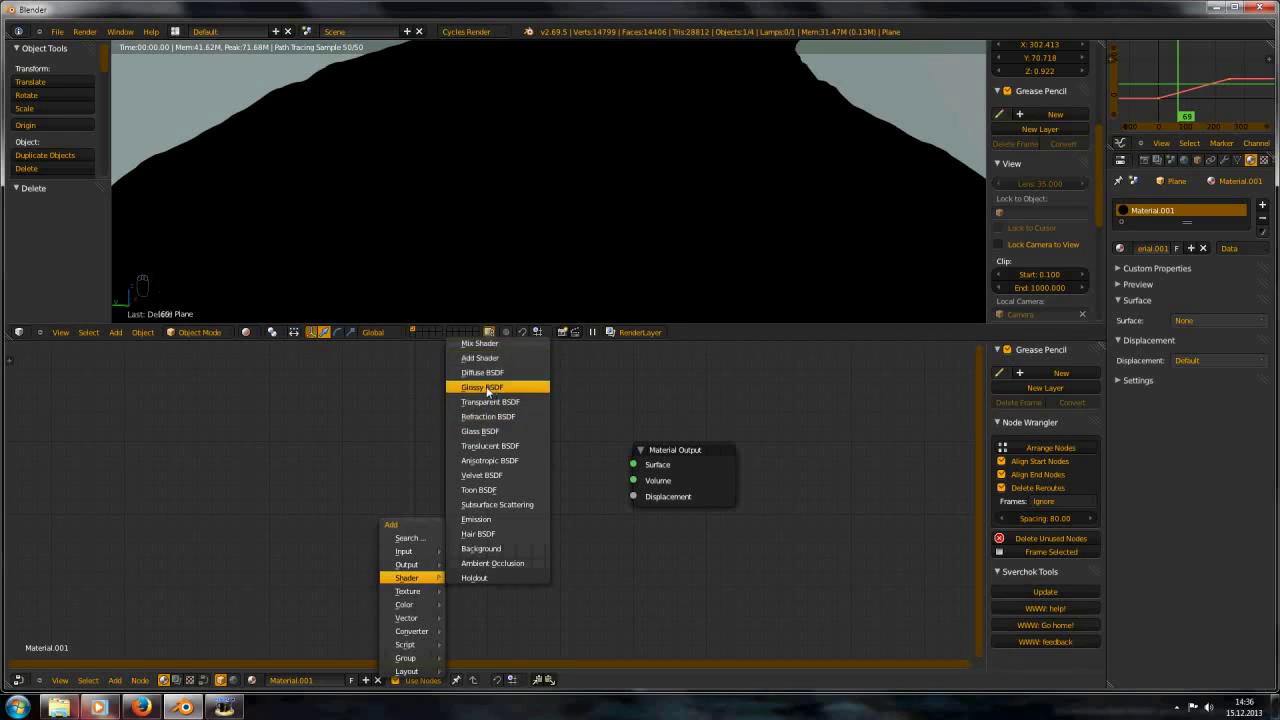
{"action": "left_click", "coordinate": [487, 390]}
{"action": "left_click", "coordinate": [277, 392]}
{"action": "key", "text": "shift+d"}
{"action": "left_click", "coordinate": [316, 508]}
Add a Mix Shader node between the glossy shaders and the Material Output
{"action": "key", "text": "shift+a"}
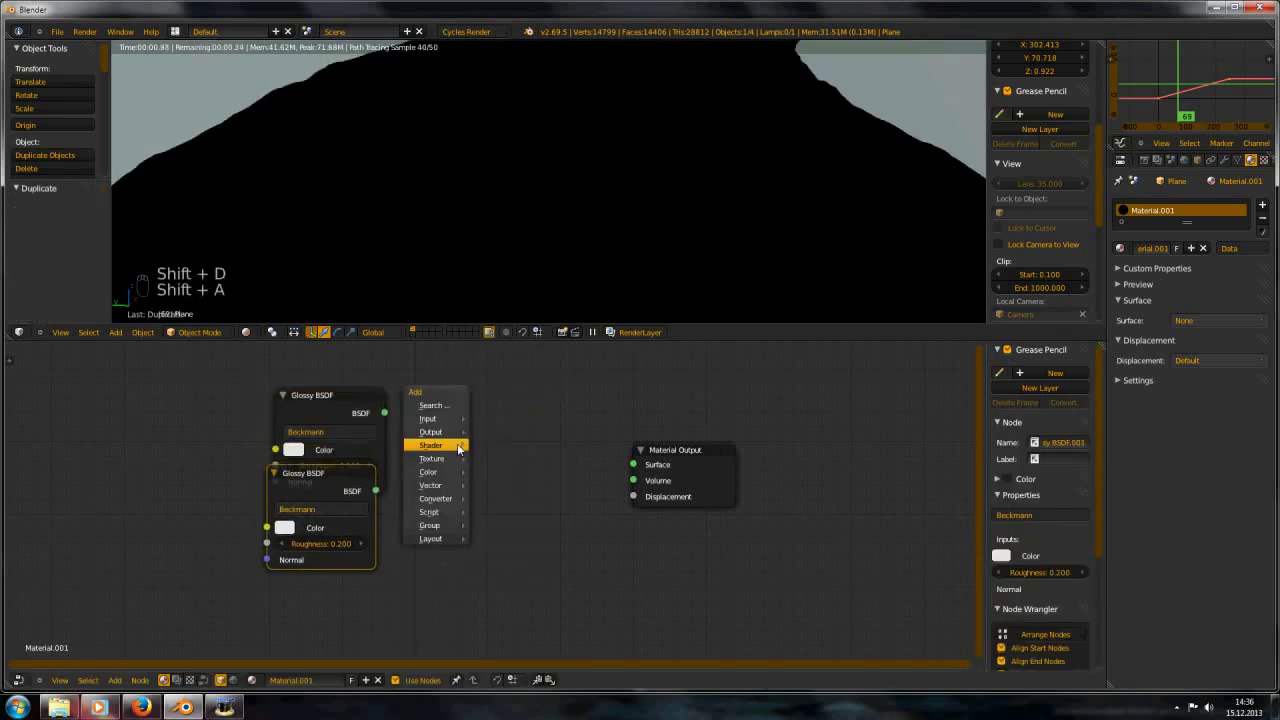
{"action": "mouse_move", "coordinate": [463, 451]}
{"action": "left_click", "coordinate": [494, 218]}
{"action": "left_click", "coordinate": [448, 425]}
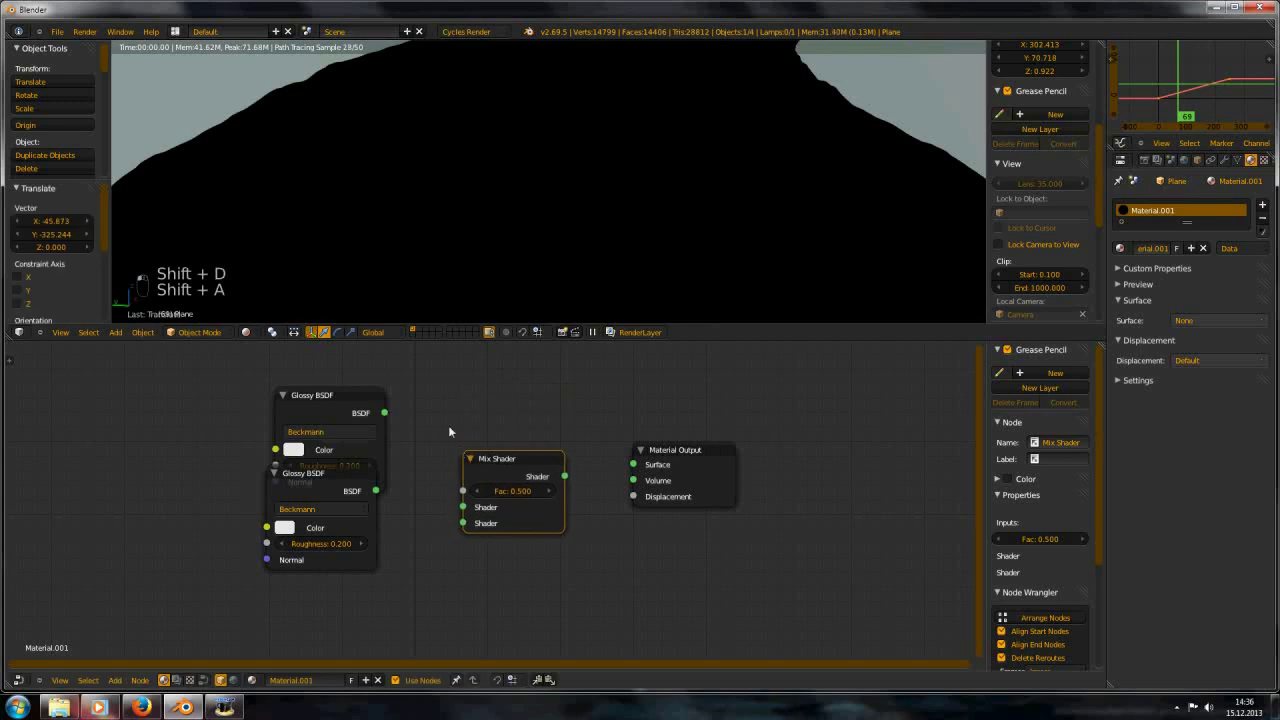
Add a Fresnel input node and place it above the two Glossy BSDF nodes
{"action": "key", "text": "shift+a"}
{"action": "mouse_move", "coordinate": [431, 375]}
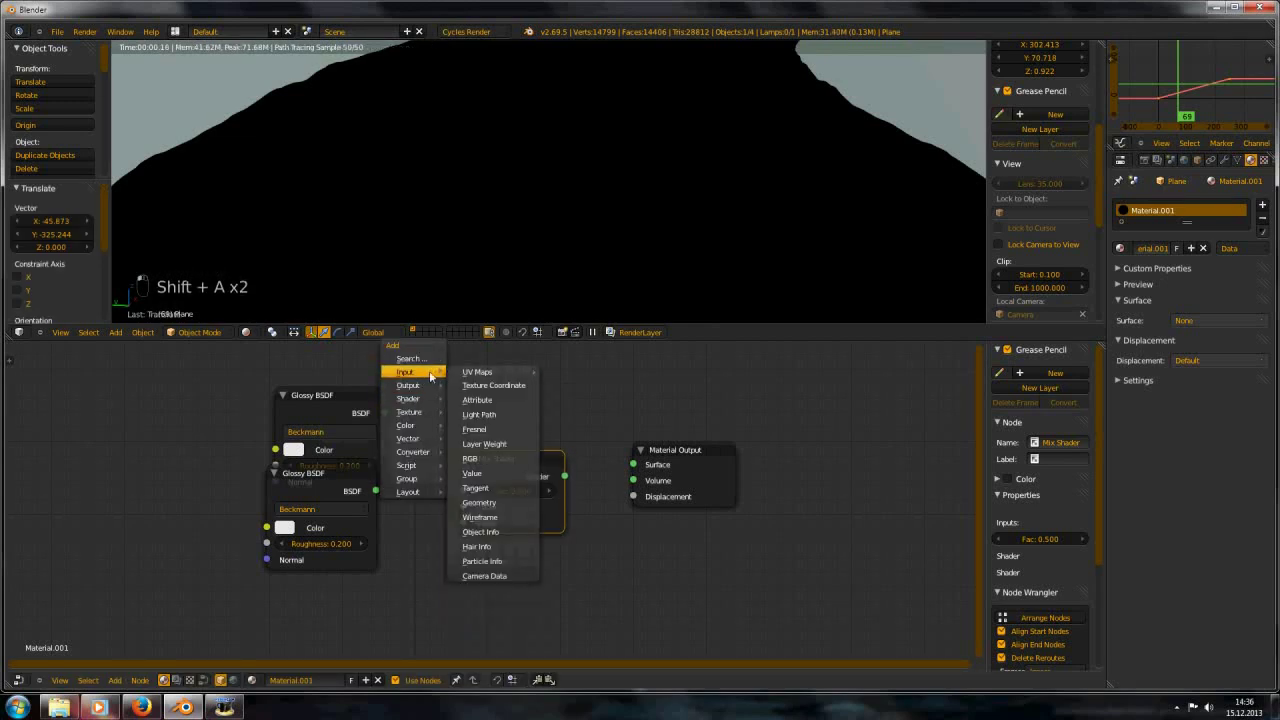
{"action": "left_click", "coordinate": [500, 434]}
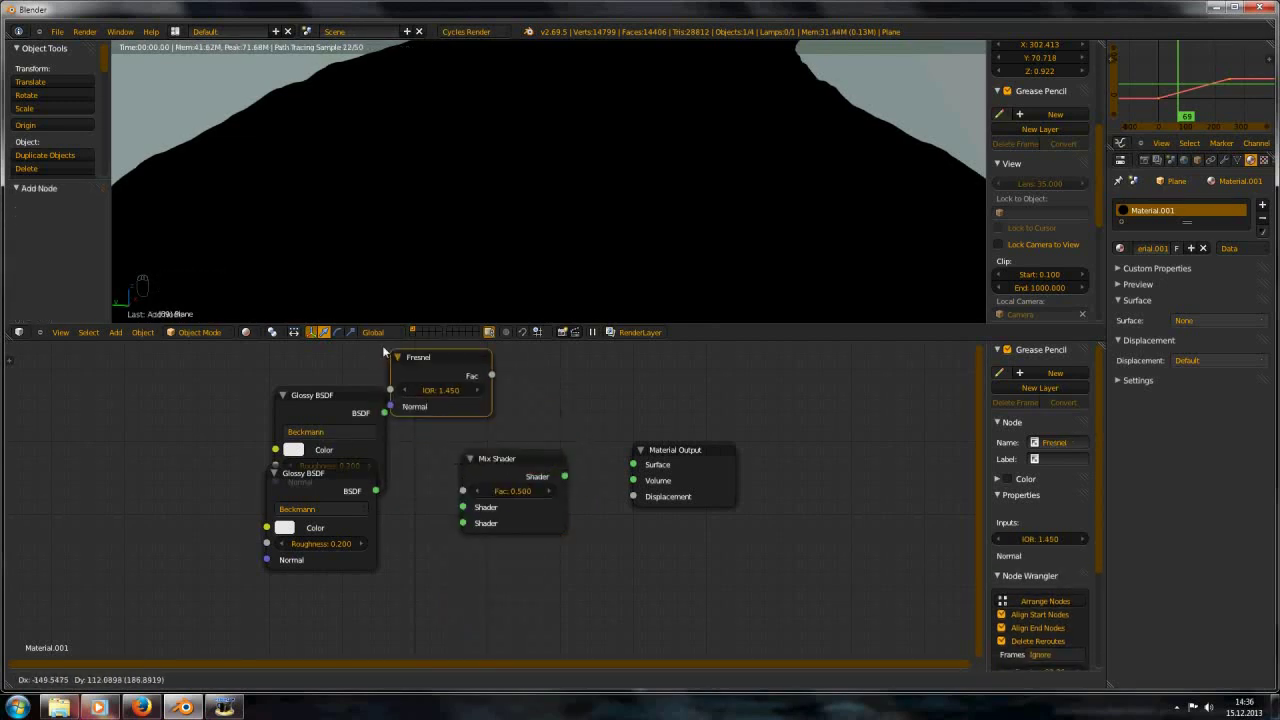
{"action": "left_click", "coordinate": [282, 352]}
Add an Emission shader above the Mix Shader and connect it to the Material Output's Surface input
{"action": "middle_click_drag", "start_coordinate": [460, 444], "coordinate": [474, 484]}
{"action": "key", "text": "shift+a"}
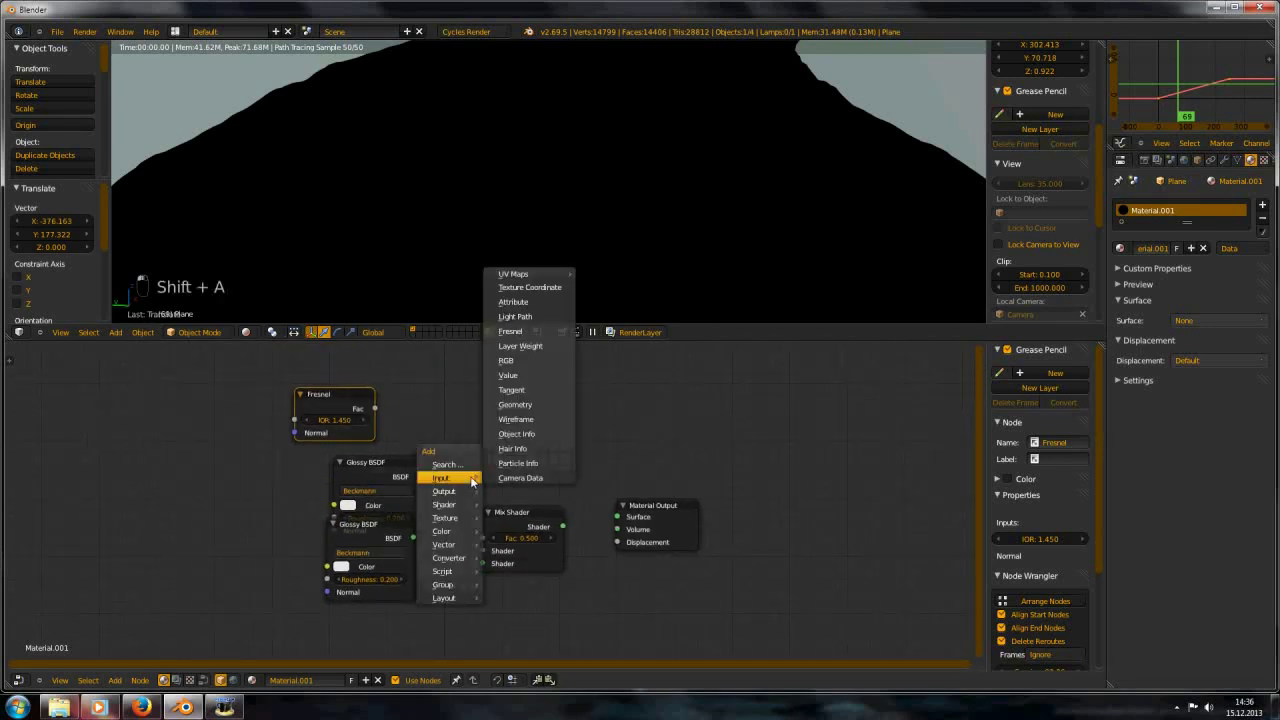
{"action": "mouse_move", "coordinate": [444, 504]}
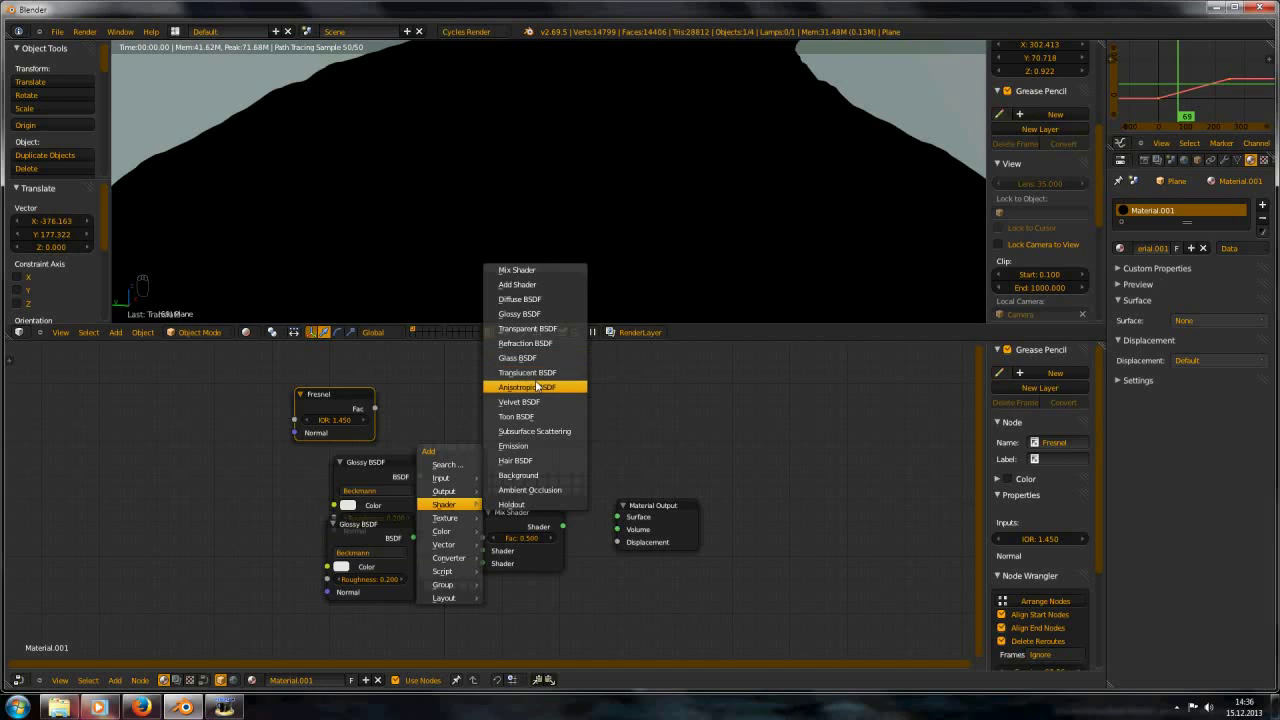
{"action": "left_click", "coordinate": [515, 446]}
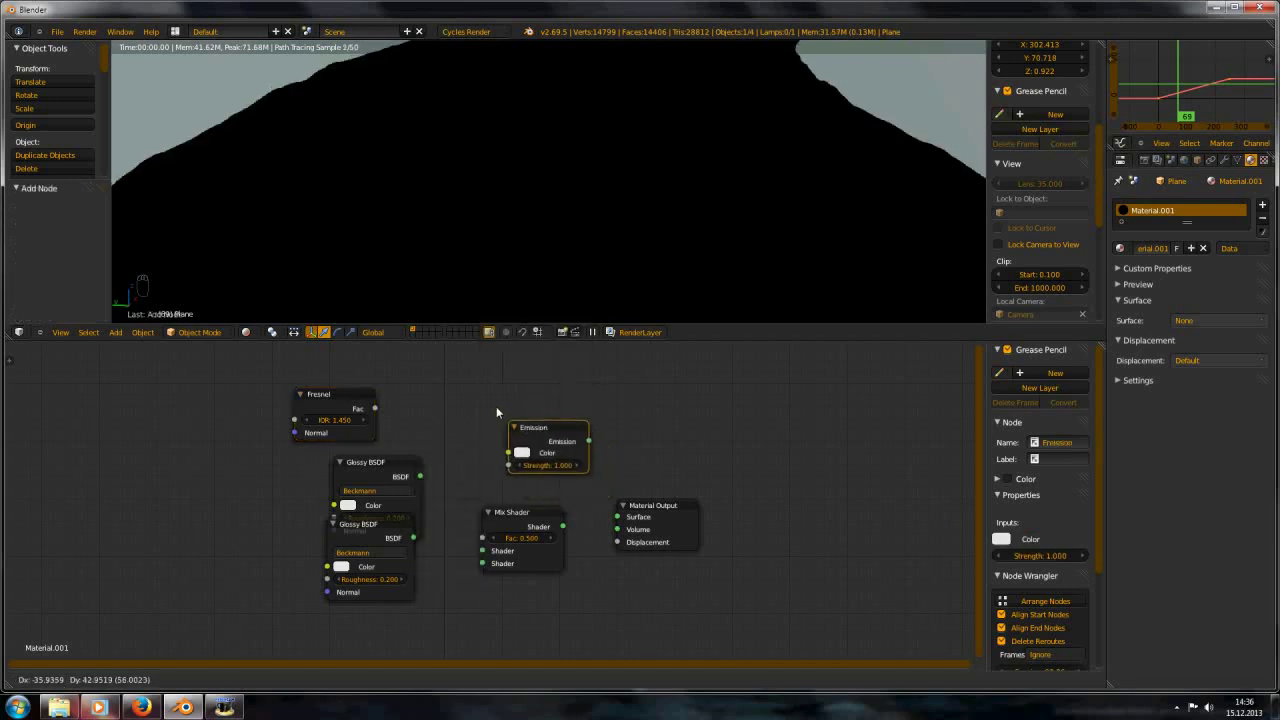
{"action": "left_click", "coordinate": [498, 388]}
{"action": "scroll", "coordinate": [560, 470], "scroll_direction": "up", "scroll_amount": 2}
{"action": "left_click_drag", "start_coordinate": [732, 527], "coordinate": [741, 418]}
{"action": "scroll", "coordinate": [614, 476], "scroll_direction": "up", "scroll_amount": 1}
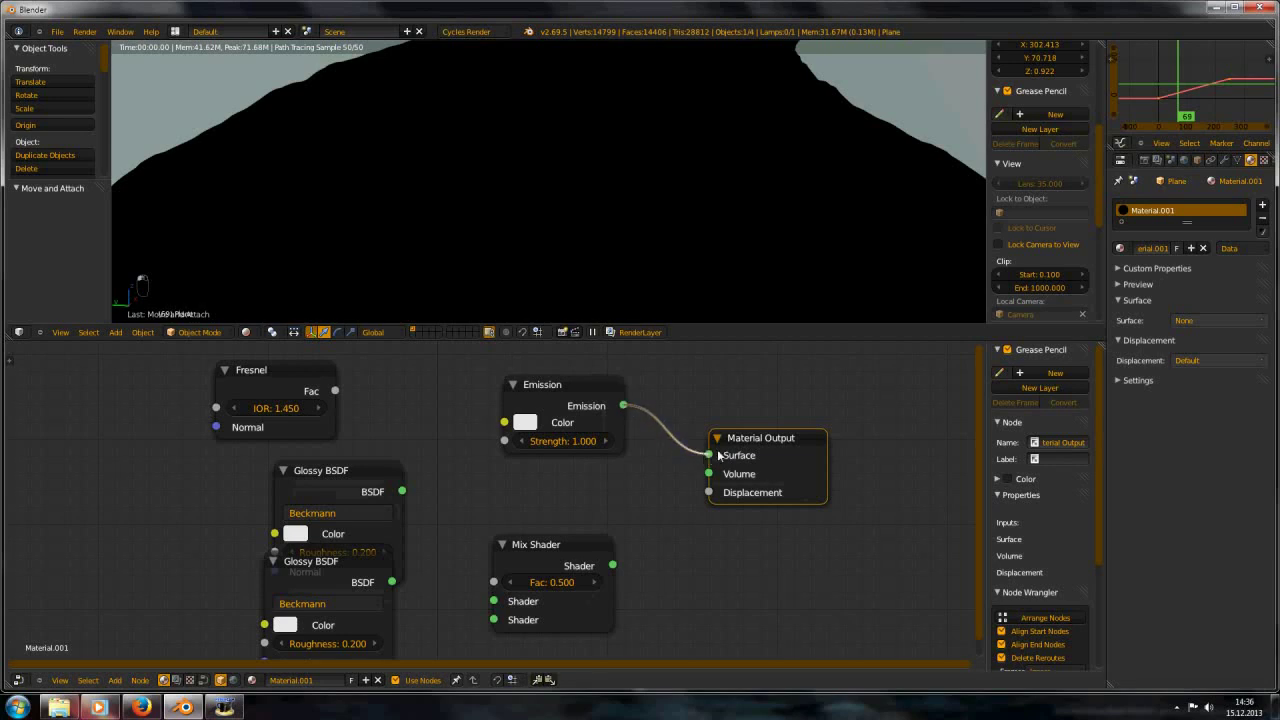
{"action": "left_click_drag", "start_coordinate": [719, 456], "coordinate": [719, 456]}
Link the Fresnel node's Fac to the Emission Color, inspect the effect on the river and reposition the Fresnel node
{"action": "middle_click_drag", "start_coordinate": [385, 367], "coordinate": [439, 430]}
{"action": "left_click_drag", "start_coordinate": [558, 486], "coordinate": [389, 455]}
{"action": "scroll", "coordinate": [612, 248], "scroll_direction": "up", "scroll_amount": 8}
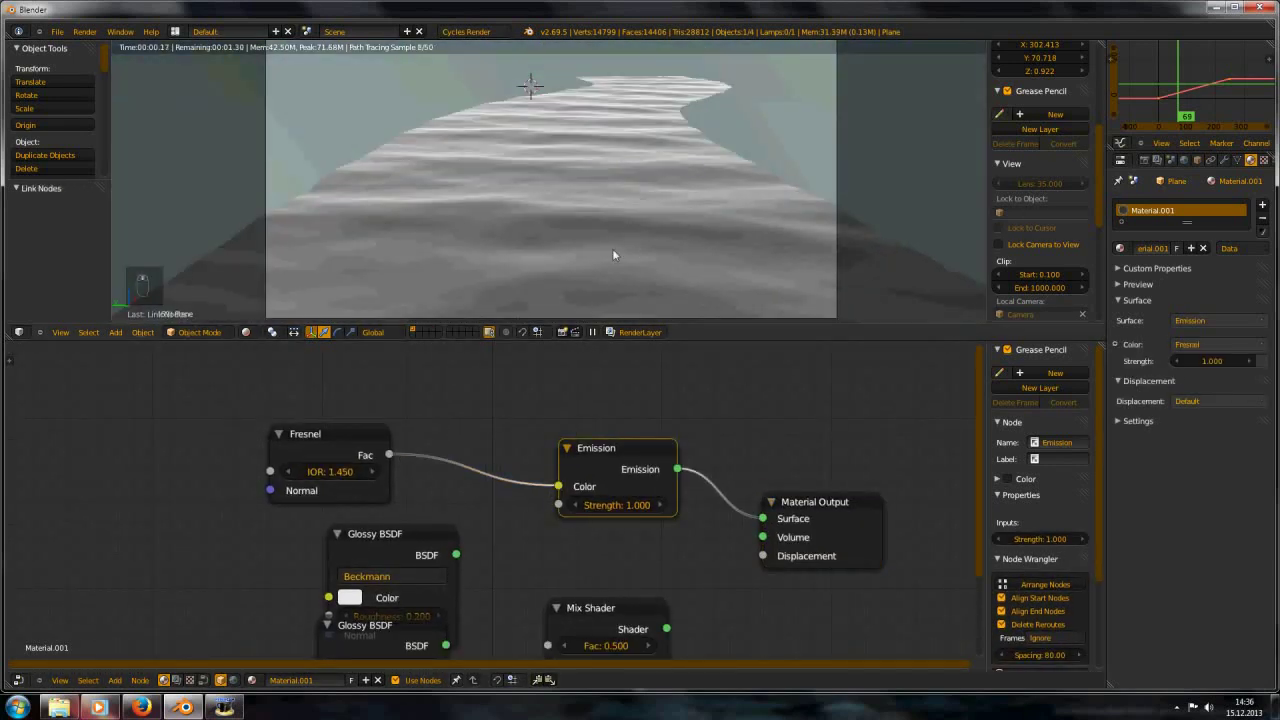
{"action": "scroll", "coordinate": [542, 191], "scroll_direction": "down", "scroll_amount": 5}
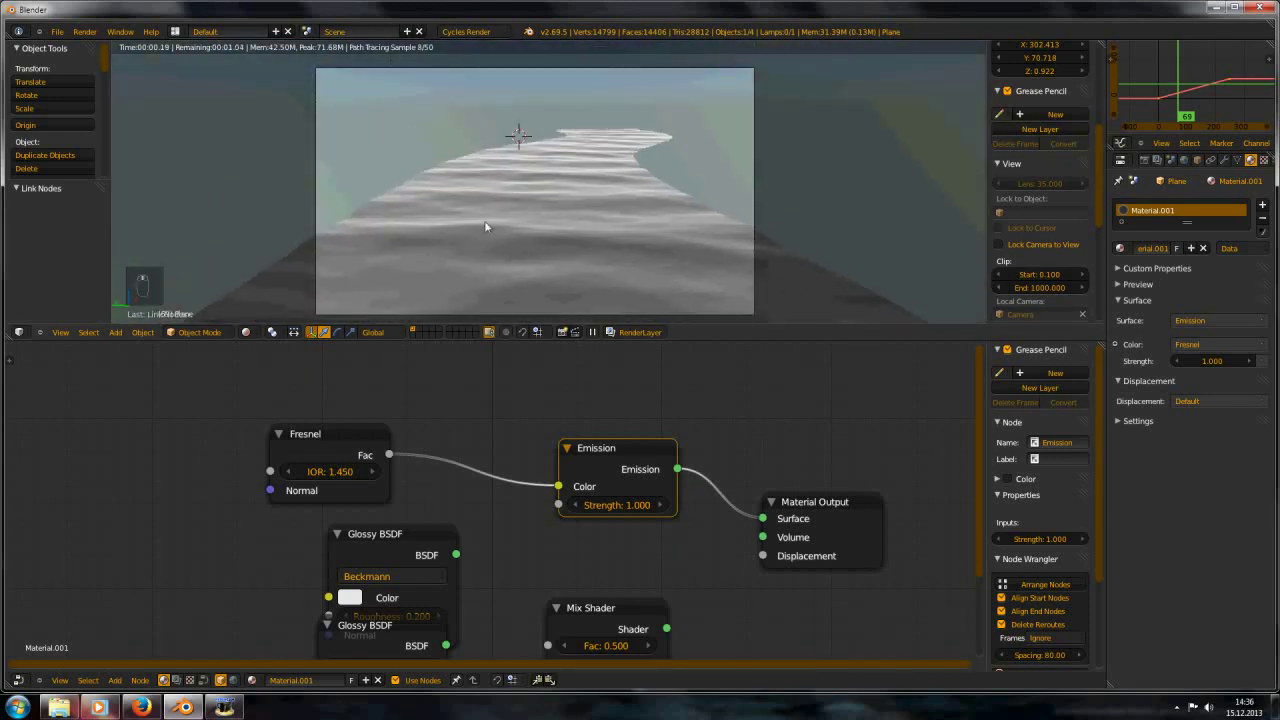
{"action": "scroll", "coordinate": [490, 232], "scroll_direction": "up", "scroll_amount": 5}
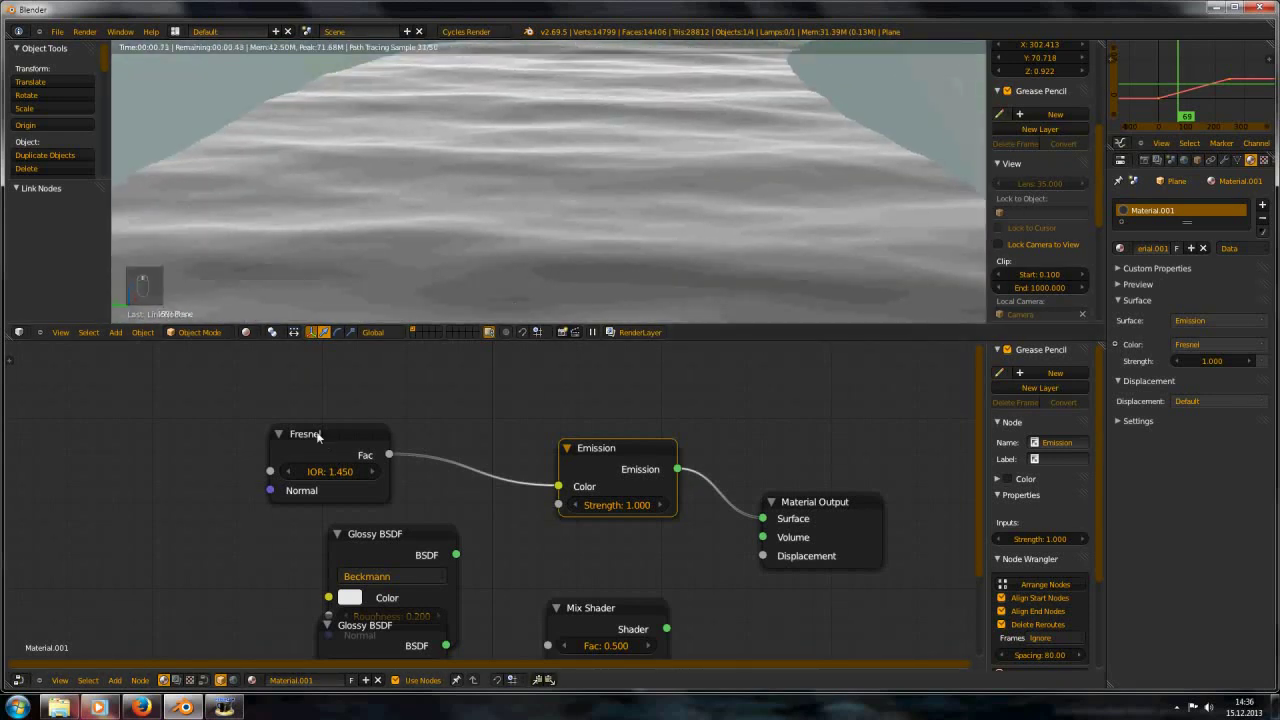
{"action": "left_click_drag", "start_coordinate": [318, 437], "coordinate": [313, 418]}
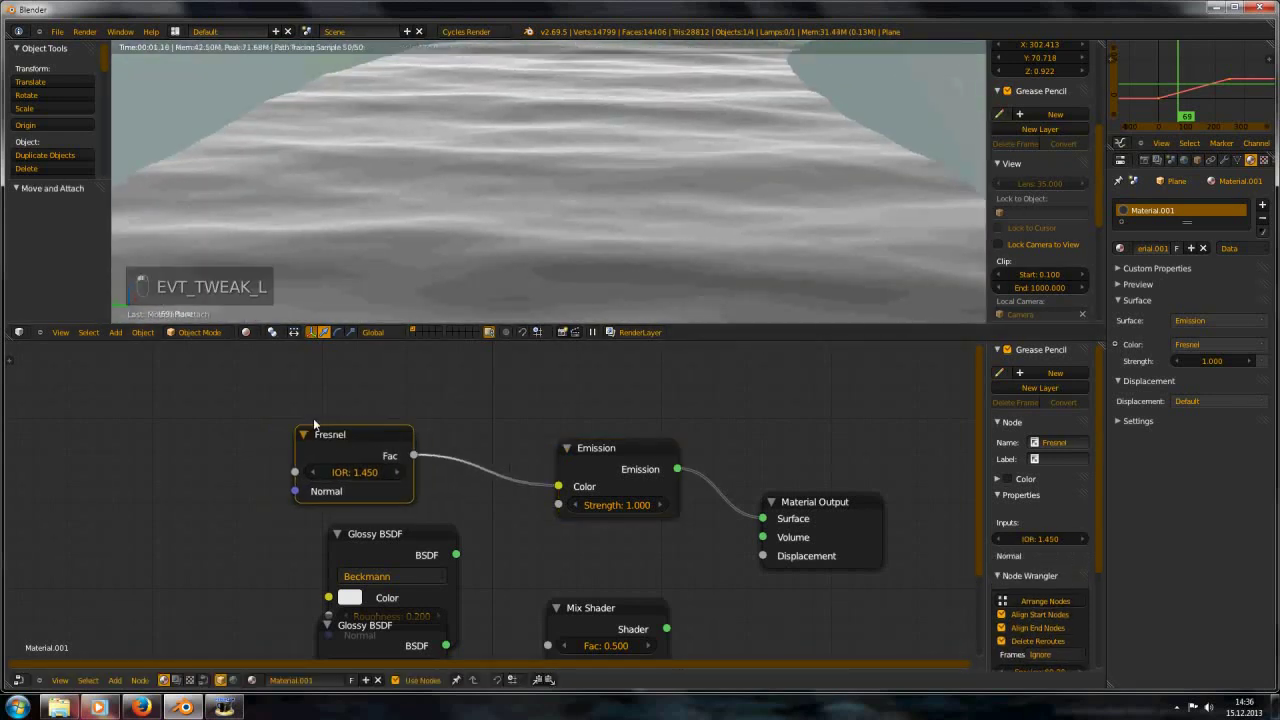
Lower the Fresnel node's IOR to 1.021 while checking its effect on the rendered river
{"action": "scroll", "coordinate": [358, 477], "scroll_direction": "up", "scroll_amount": 2}
{"action": "left_click_drag", "start_coordinate": [337, 461], "coordinate": [276, 464]}
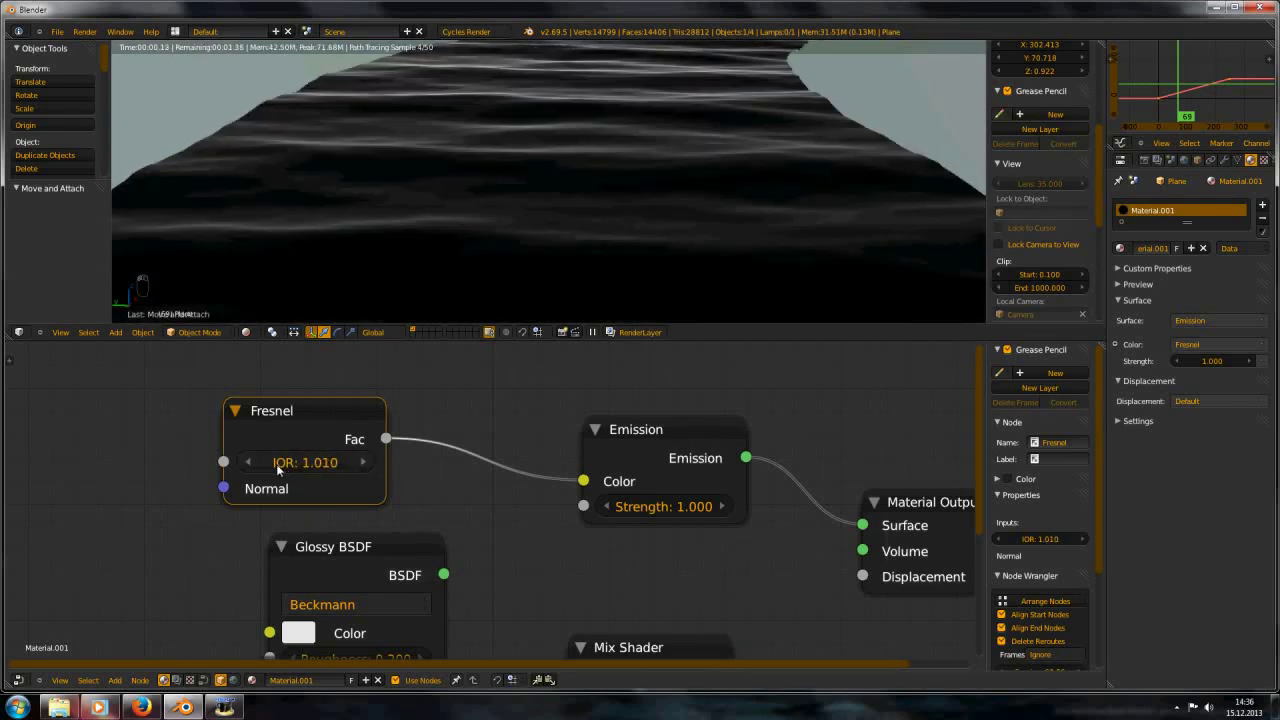
{"action": "scroll", "coordinate": [546, 246], "scroll_direction": "down", "scroll_amount": 3}
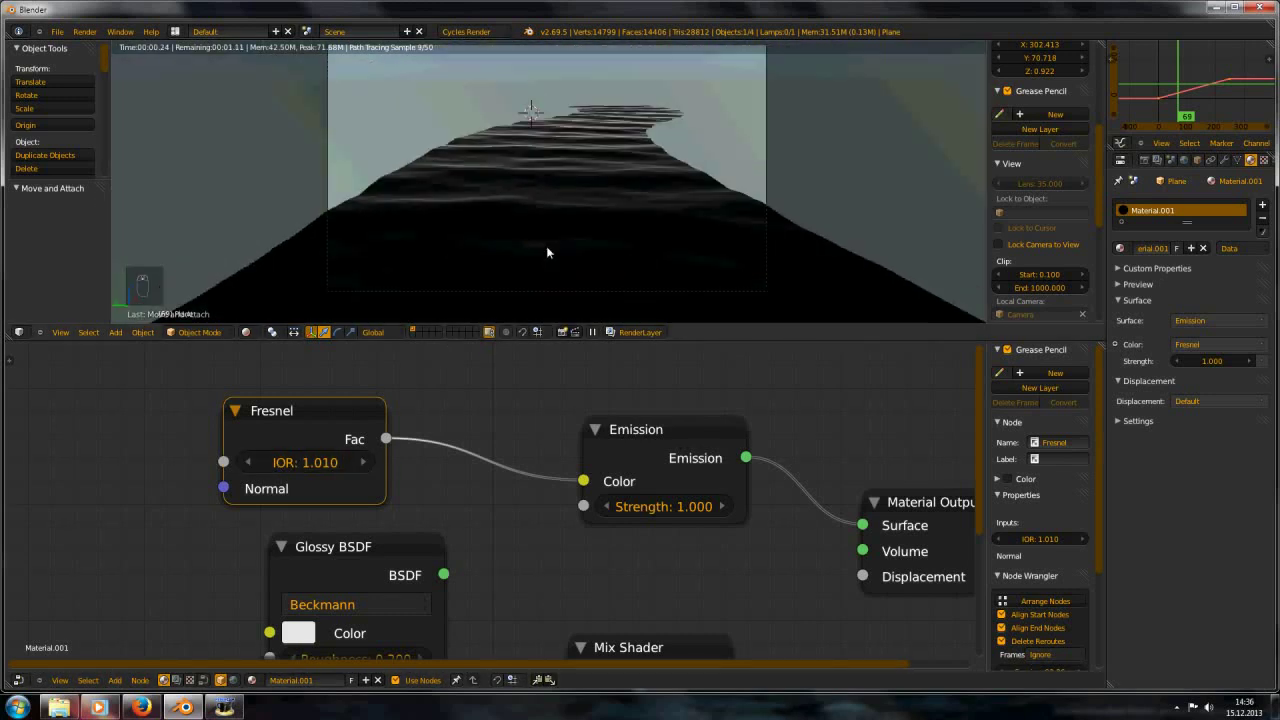
{"action": "scroll", "coordinate": [540, 247], "scroll_direction": "up", "scroll_amount": 3}
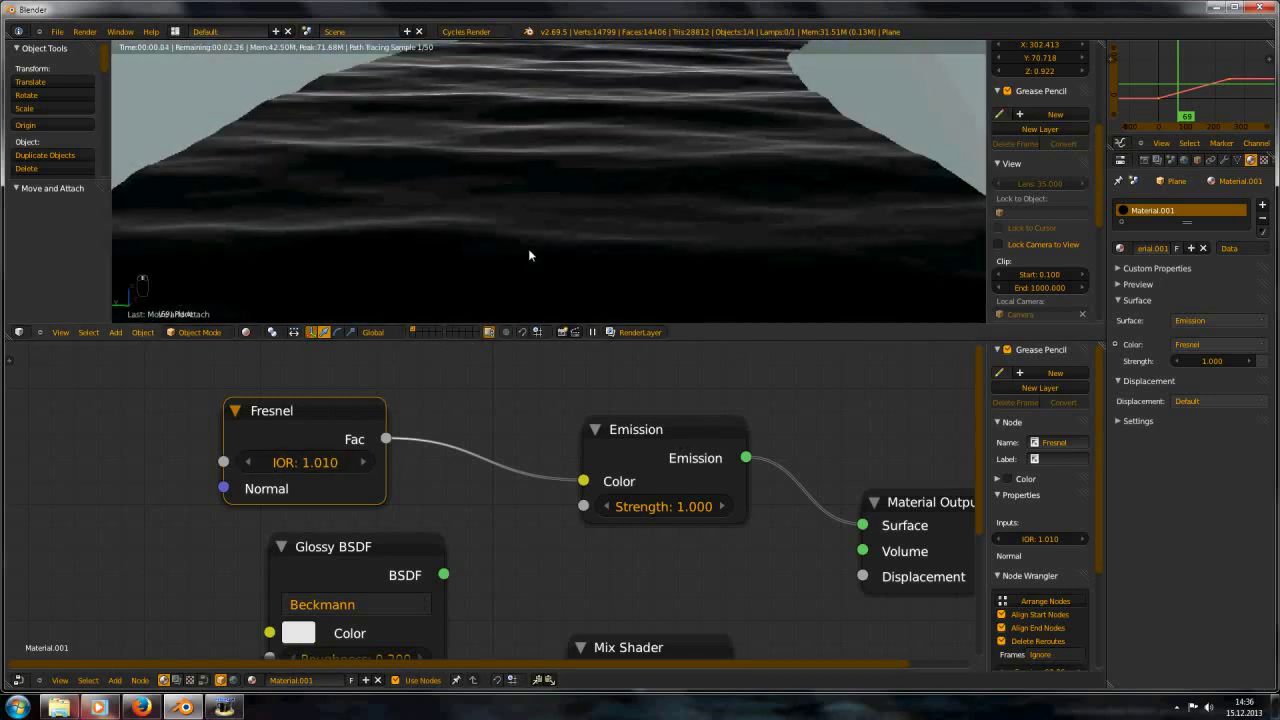
{"action": "left_click_drag", "start_coordinate": [317, 462], "coordinate": [331, 462]}
{"action": "scroll", "coordinate": [709, 149], "scroll_direction": "down", "scroll_amount": 3}
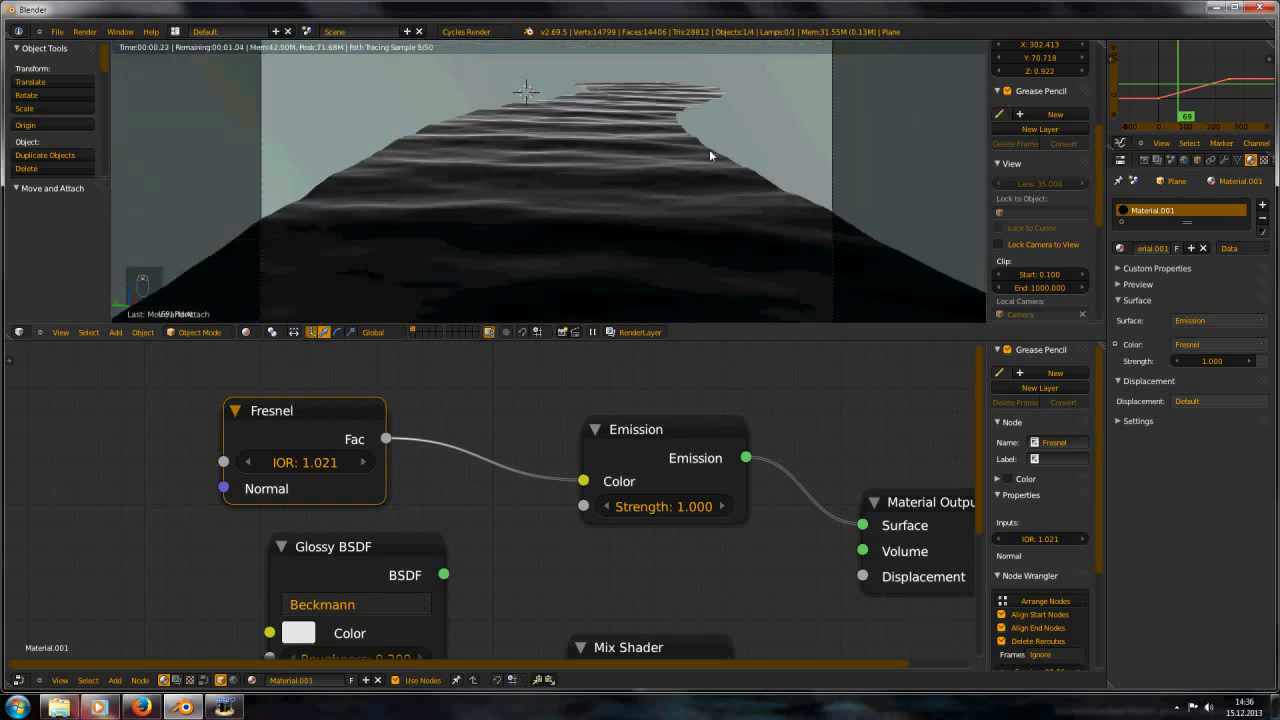
{"action": "scroll", "coordinate": [494, 222], "scroll_direction": "up", "scroll_amount": 4}
{"action": "scroll", "coordinate": [510, 190], "scroll_direction": "down", "scroll_amount": 3}
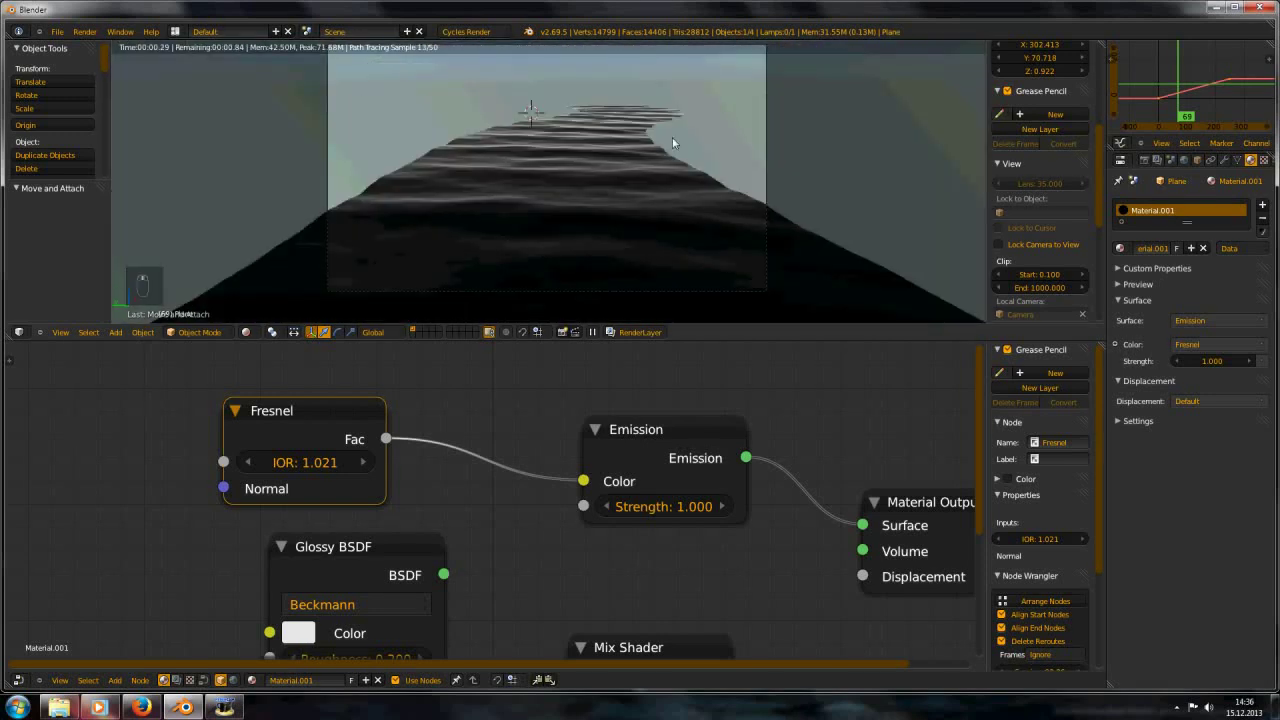
{"action": "scroll", "coordinate": [480, 445], "scroll_direction": "down", "scroll_amount": 3}
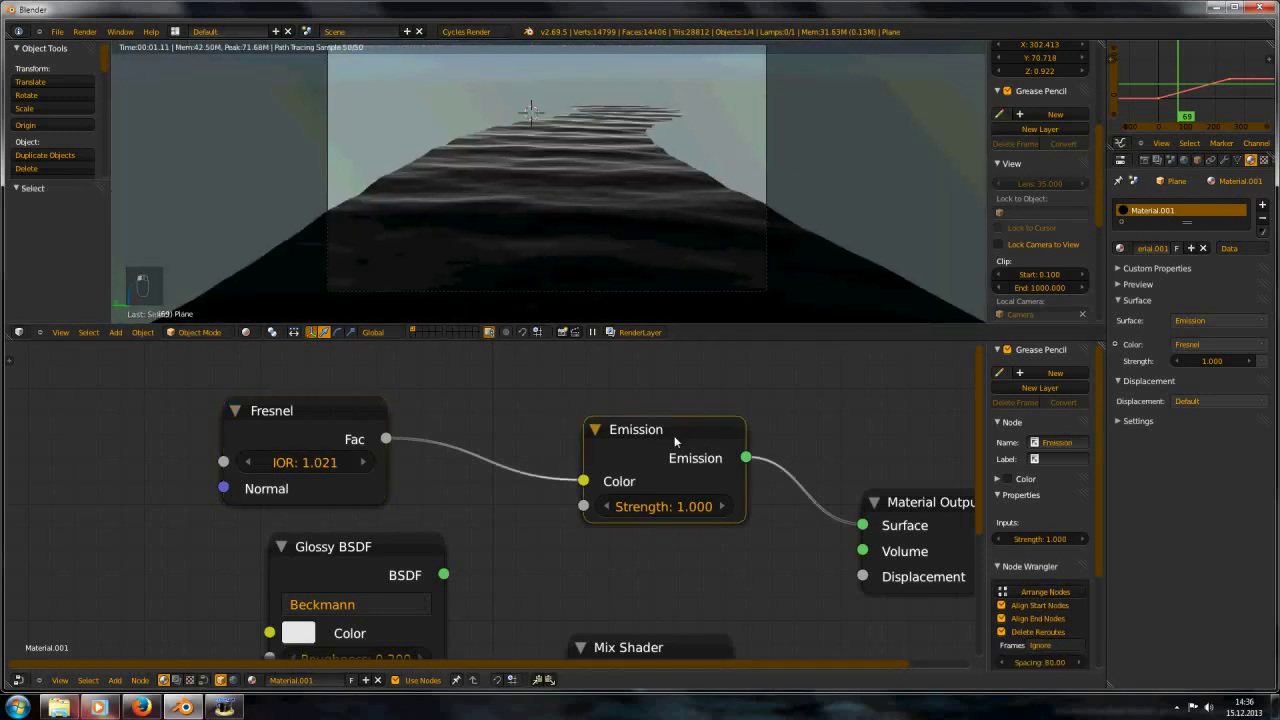
Delete the Emission shader and reposition the Fresnel node just above the Glossy BSDF nodes
{"action": "left_click", "coordinate": [662, 441]}
{"action": "key", "text": "Delete"}
{"action": "middle_click_drag", "start_coordinate": [522, 434], "coordinate": [534, 406]}
{"action": "left_click_drag", "start_coordinate": [401, 524], "coordinate": [393, 505]}
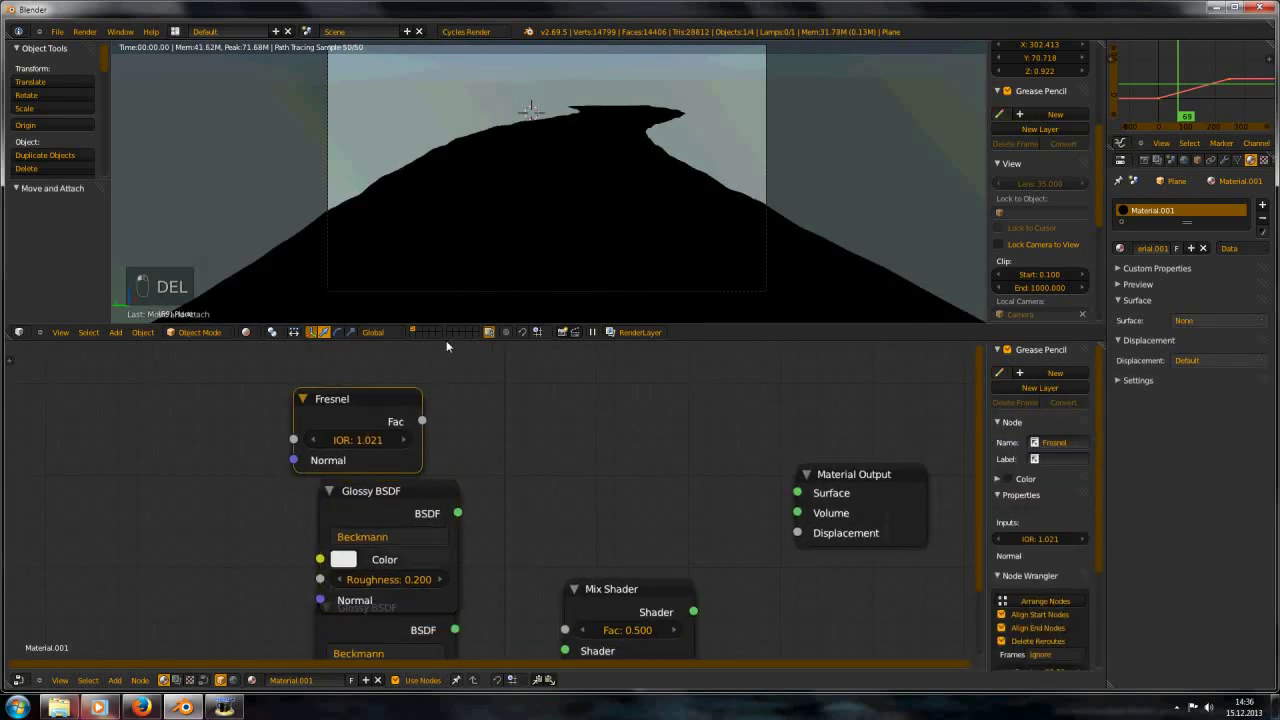
Connect the Mix Shader to the Material Output's Surface input and link the Fresnel Fac to the Mix Shader's Fac
{"action": "left_click_drag", "start_coordinate": [690, 610], "coordinate": [797, 493]}
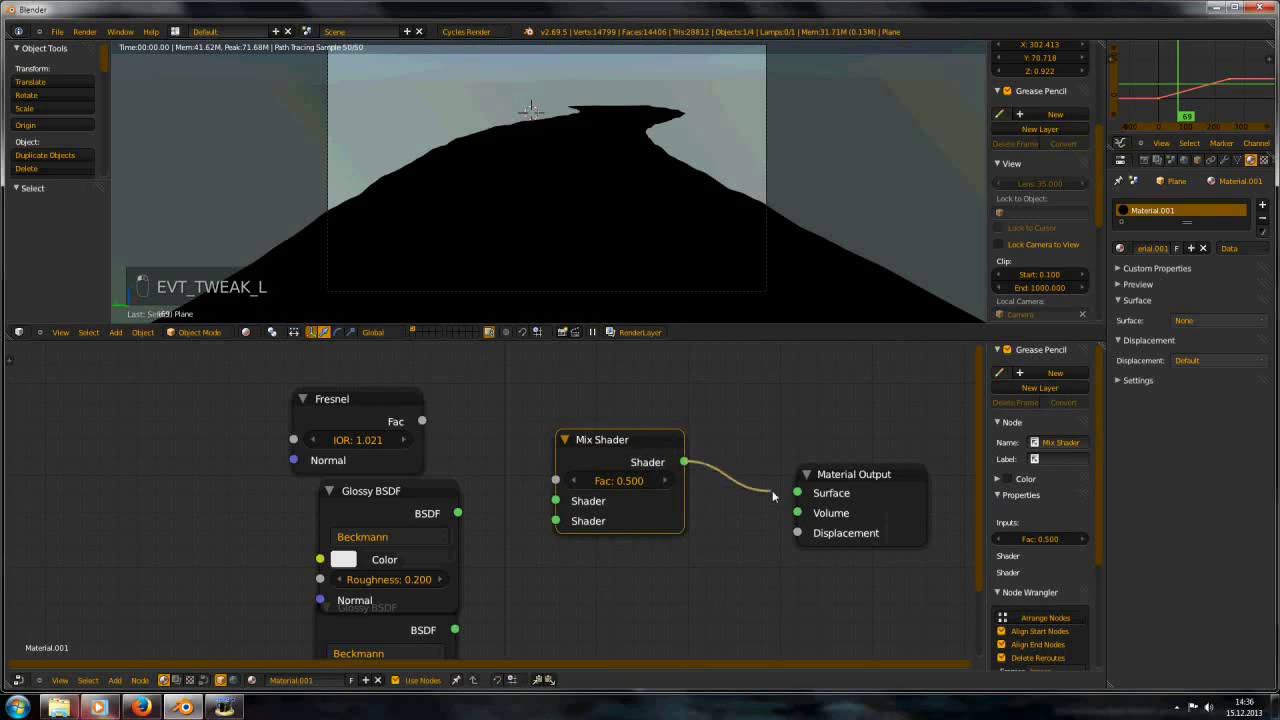
{"action": "left_click_drag", "start_coordinate": [600, 440], "coordinate": [658, 453]}
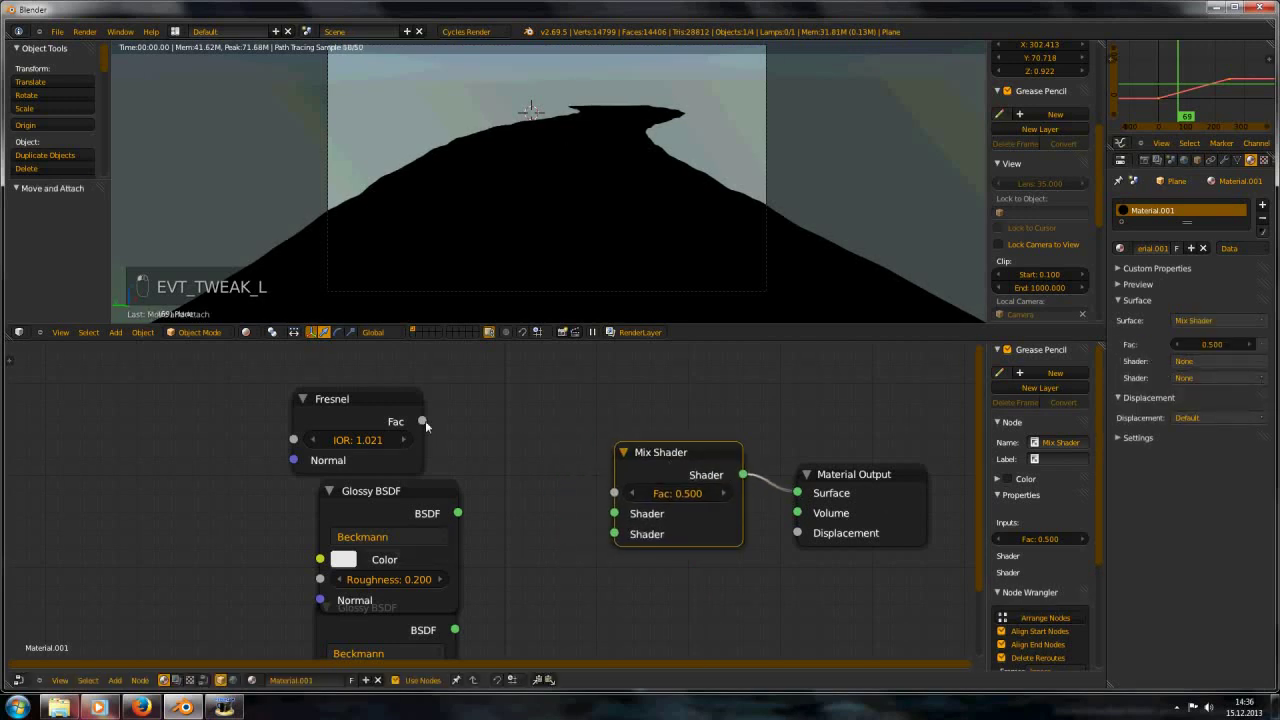
{"action": "left_click_drag", "start_coordinate": [422, 421], "coordinate": [614, 493]}
Separate the two Glossy BSDF nodes and connect them to the Mix Shader's two Shader inputs, the upper one first
{"action": "left_click_drag", "start_coordinate": [389, 515], "coordinate": [377, 514]}
{"action": "scroll", "coordinate": [377, 514], "scroll_direction": "down", "scroll_amount": 2}
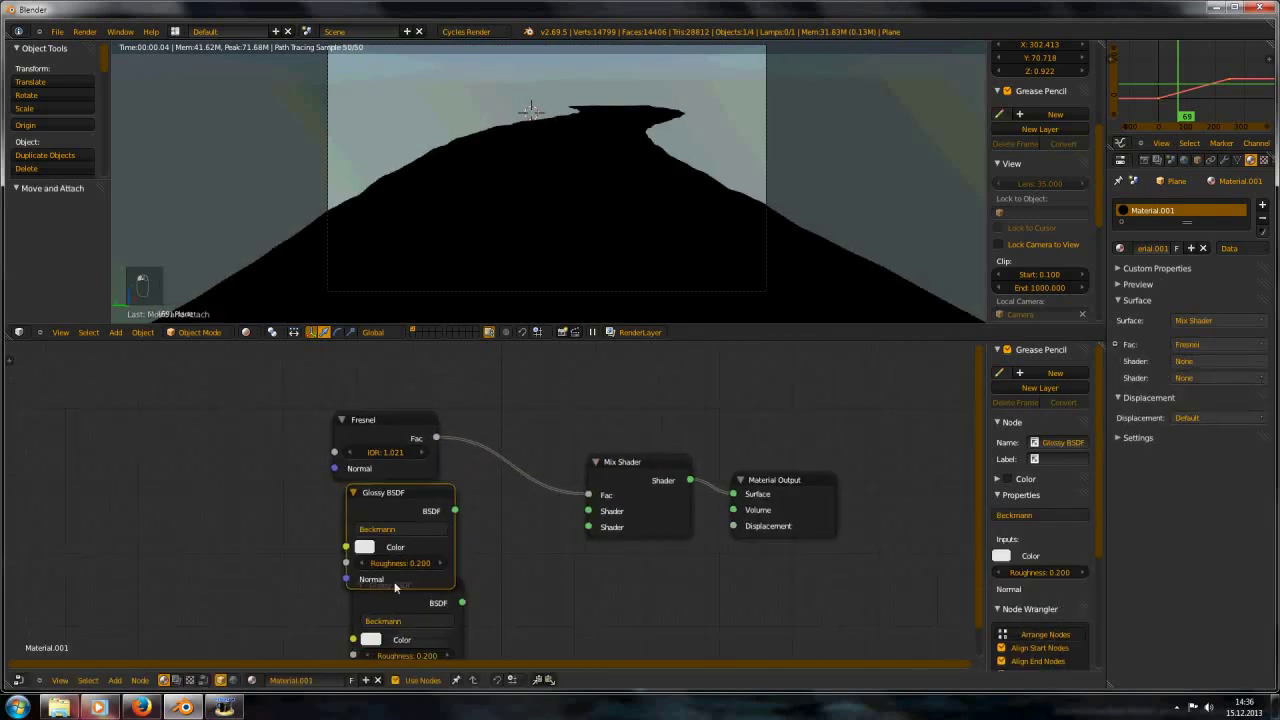
{"action": "left_click_drag", "start_coordinate": [397, 602], "coordinate": [365, 628]}
{"action": "left_click_drag", "start_coordinate": [455, 510], "coordinate": [589, 511]}
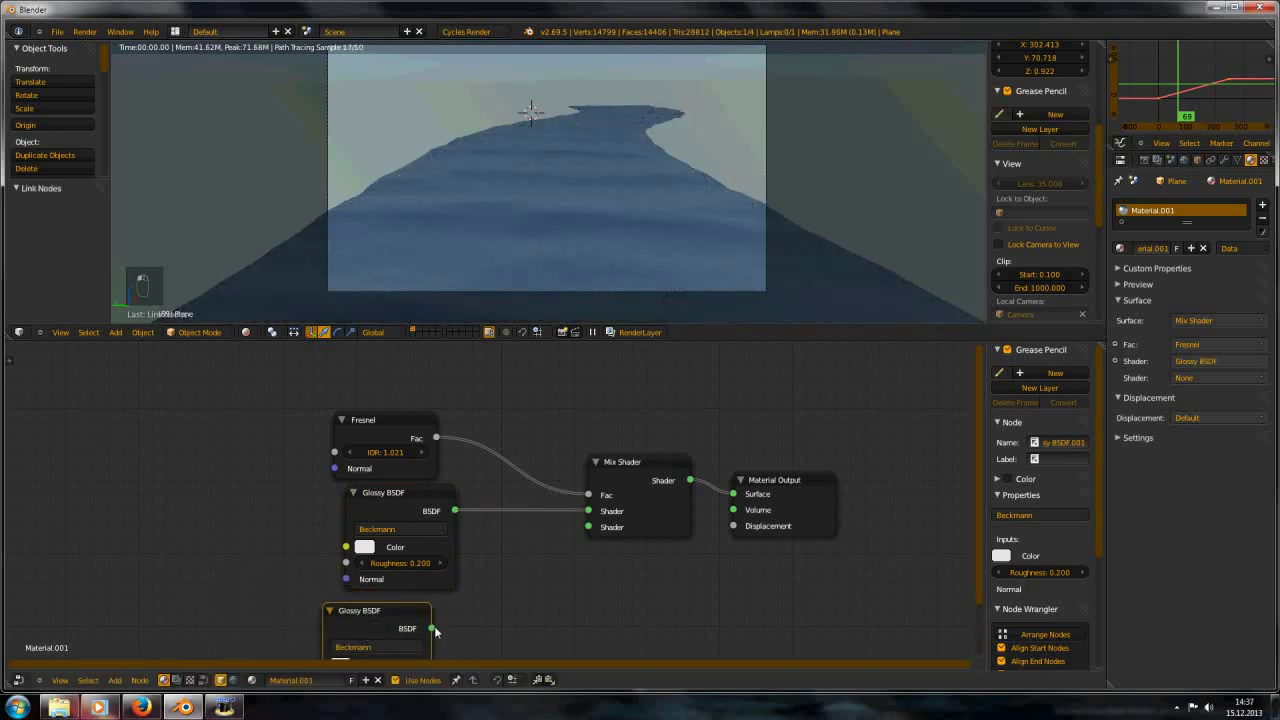
{"action": "left_click_drag", "start_coordinate": [431, 628], "coordinate": [589, 527]}
Set the Roughness of both Glossy BSDF nodes to 0.000 and check the river's reflections
{"action": "middle_click_drag", "start_coordinate": [477, 608], "coordinate": [552, 551]}
{"action": "scroll", "coordinate": [552, 551], "scroll_direction": "up", "scroll_amount": 2}
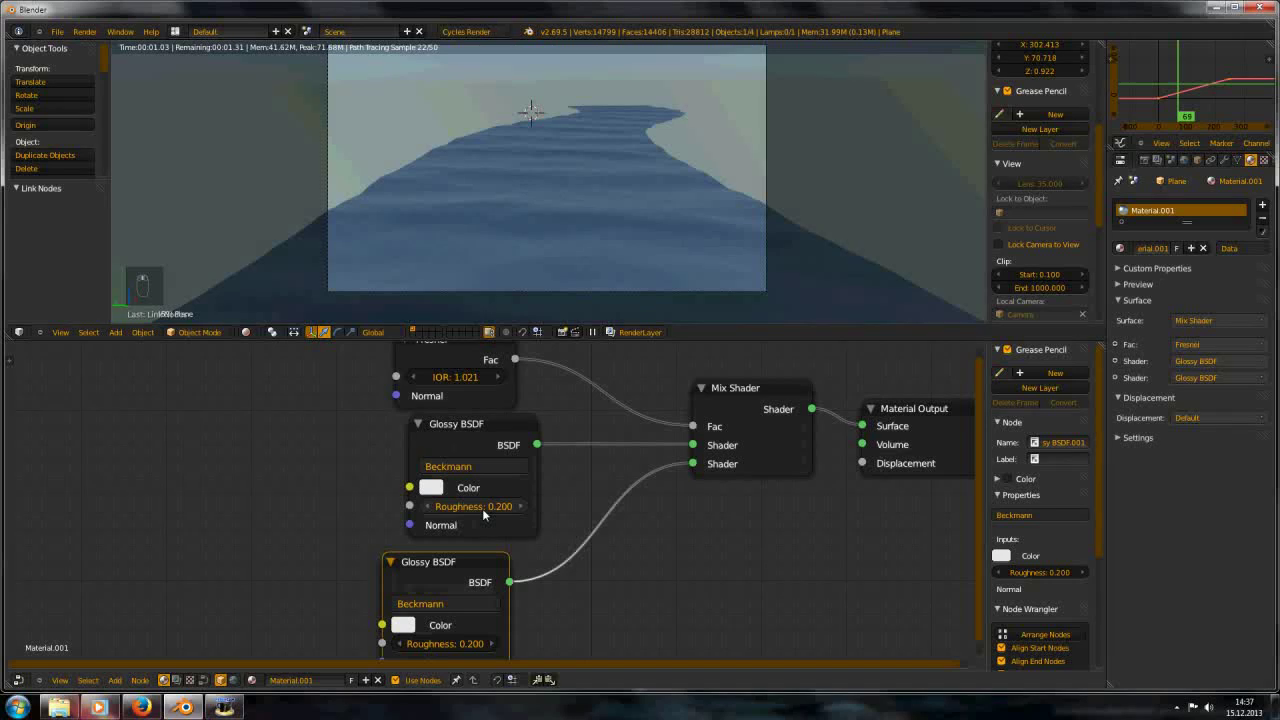
{"action": "left_click_drag", "start_coordinate": [482, 508], "coordinate": [34, 526]}
{"action": "scroll", "coordinate": [537, 596], "scroll_direction": "up", "scroll_amount": 1}
{"action": "middle_click_drag", "start_coordinate": [537, 596], "coordinate": [556, 557]}
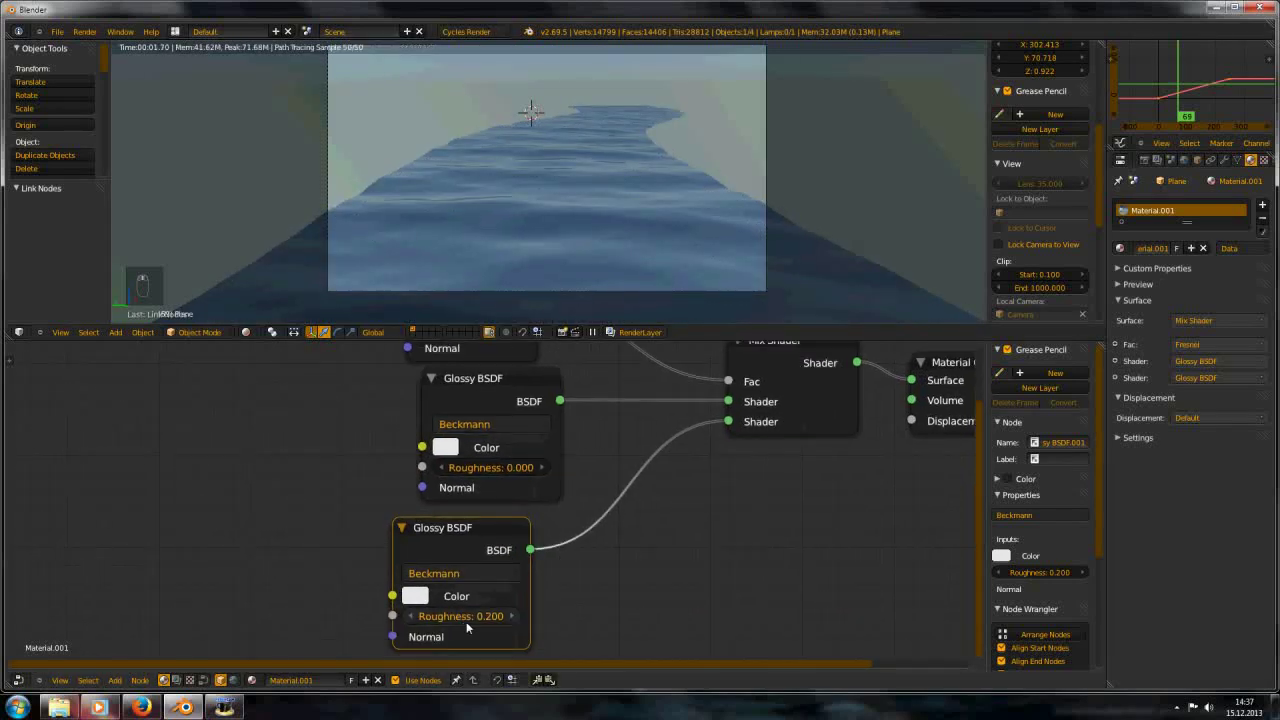
{"action": "left_click_drag", "start_coordinate": [466, 621], "coordinate": [2, 637]}
{"action": "scroll", "coordinate": [501, 248], "scroll_direction": "up", "scroll_amount": 5}
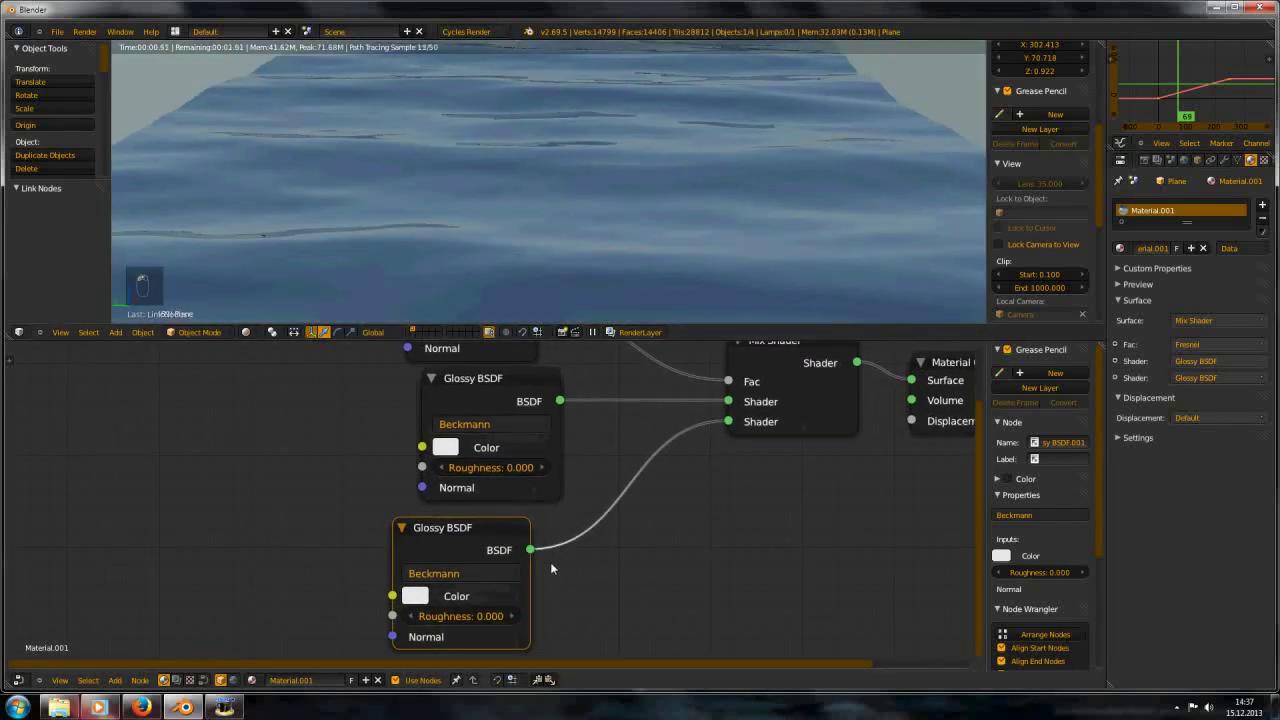
Set the upper Glossy BSDF's color to pure white with R, G and B at 1.000
{"action": "scroll", "coordinate": [550, 562], "scroll_direction": "up", "scroll_amount": 2}
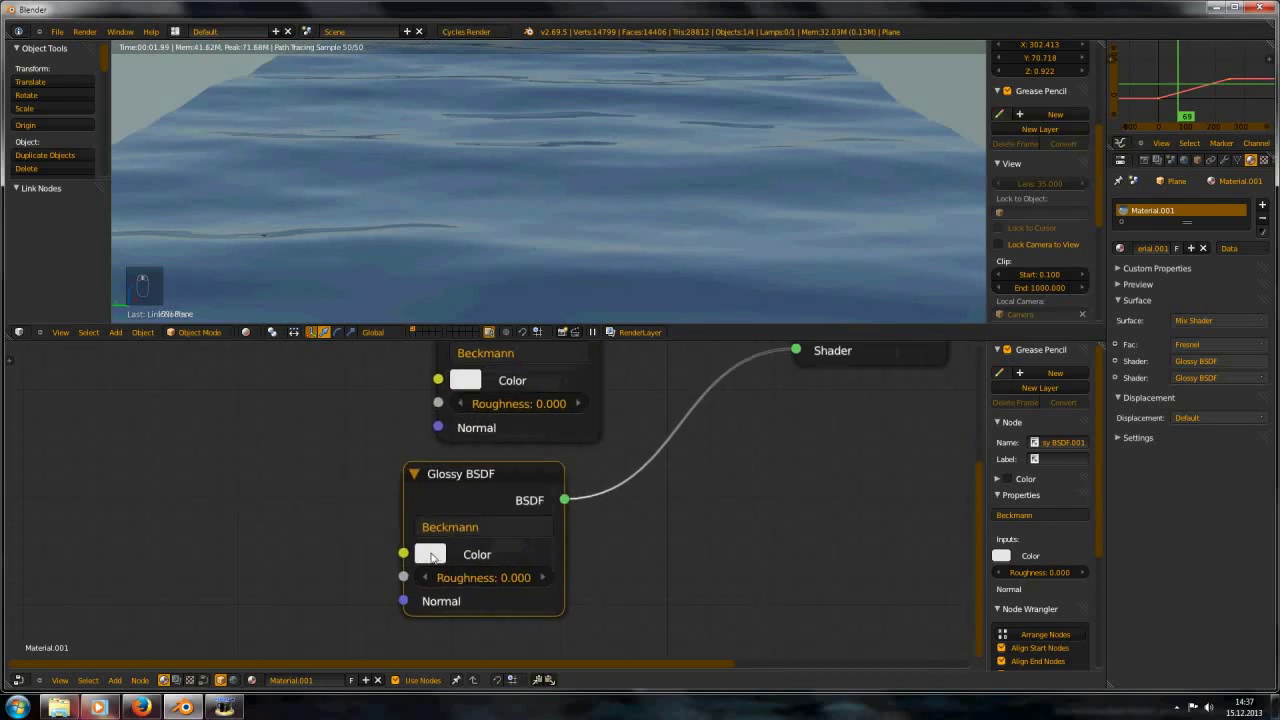
{"action": "left_click", "coordinate": [432, 556]}
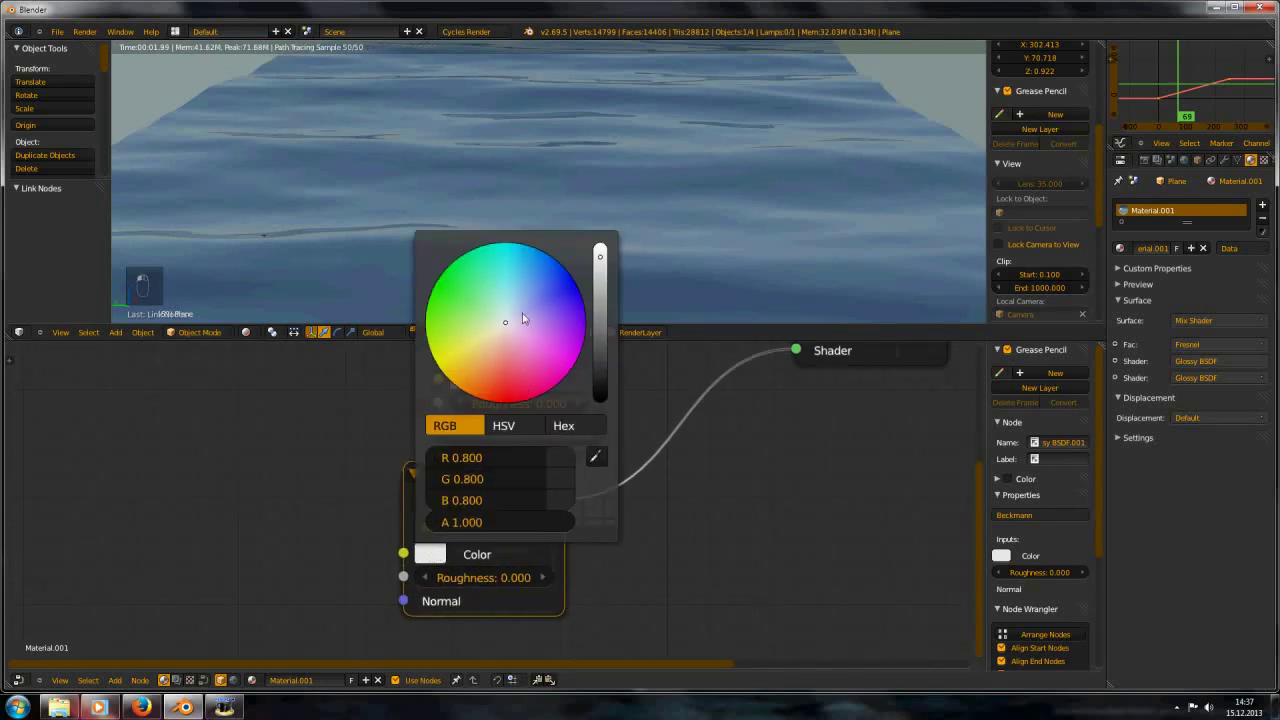
{"action": "middle_click_drag", "start_coordinate": [209, 481], "coordinate": [228, 601]}
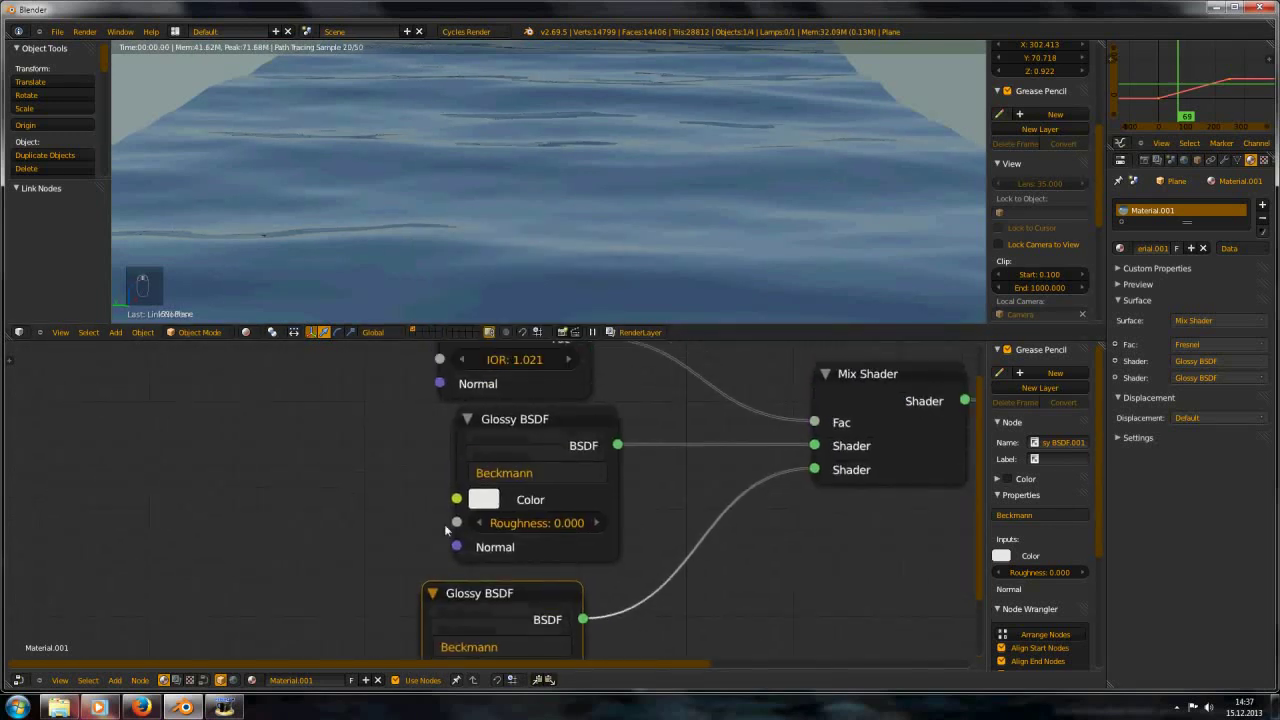
{"action": "left_click", "coordinate": [483, 498]}
{"action": "mouse_move", "coordinate": [562, 268]}
{"action": "left_mouse_down"}
{"action": "mouse_move", "coordinate": [612, 228]}
{"action": "mouse_move", "coordinate": [538, 282]}
{"action": "mouse_move", "coordinate": [562, 270]}
{"action": "left_mouse_up"}
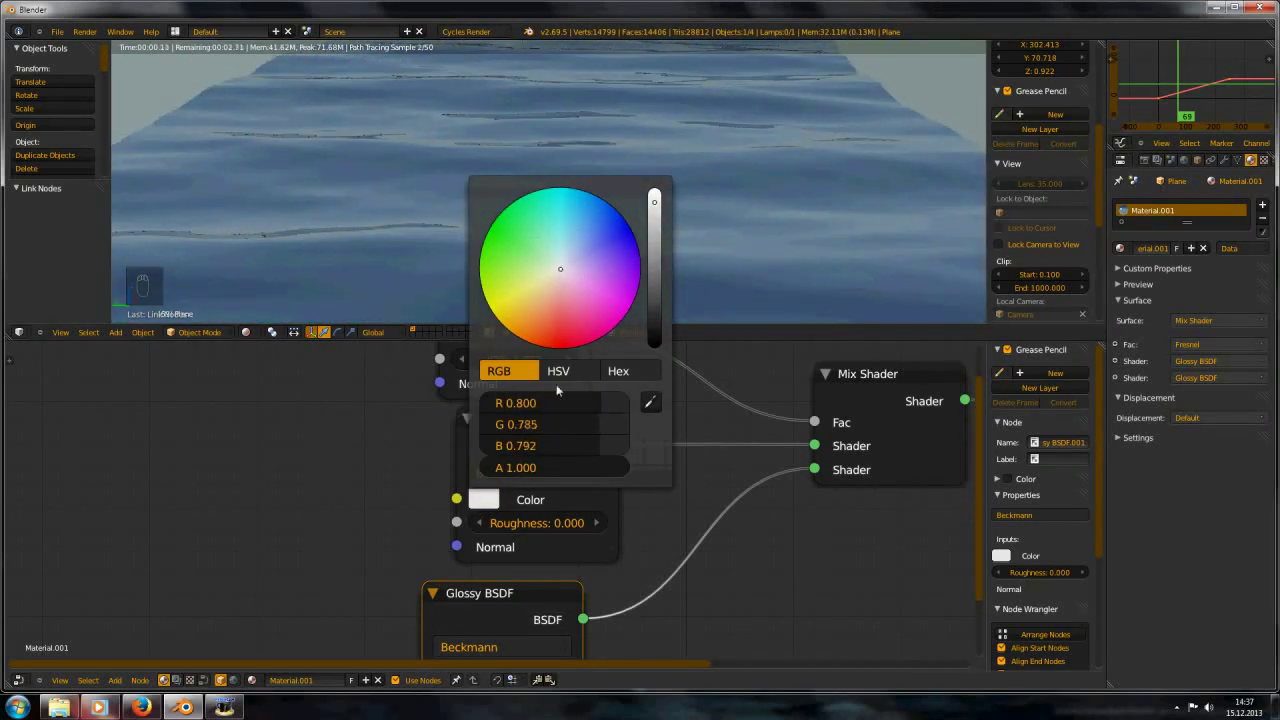
{"action": "left_click_drag", "start_coordinate": [592, 403], "coordinate": [638, 404]}
{"action": "left_click_drag", "start_coordinate": [601, 423], "coordinate": [632, 448]}
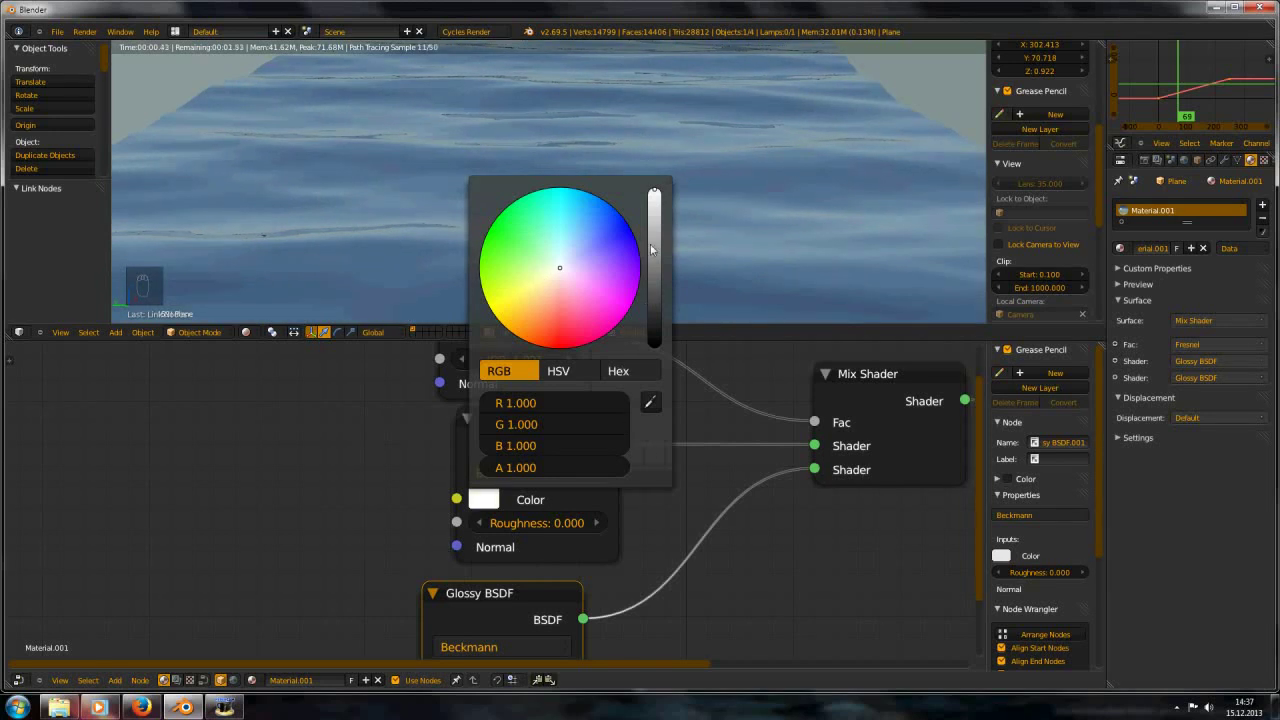
{"action": "scroll", "coordinate": [570, 406], "scroll_direction": "down", "scroll_amount": 2}
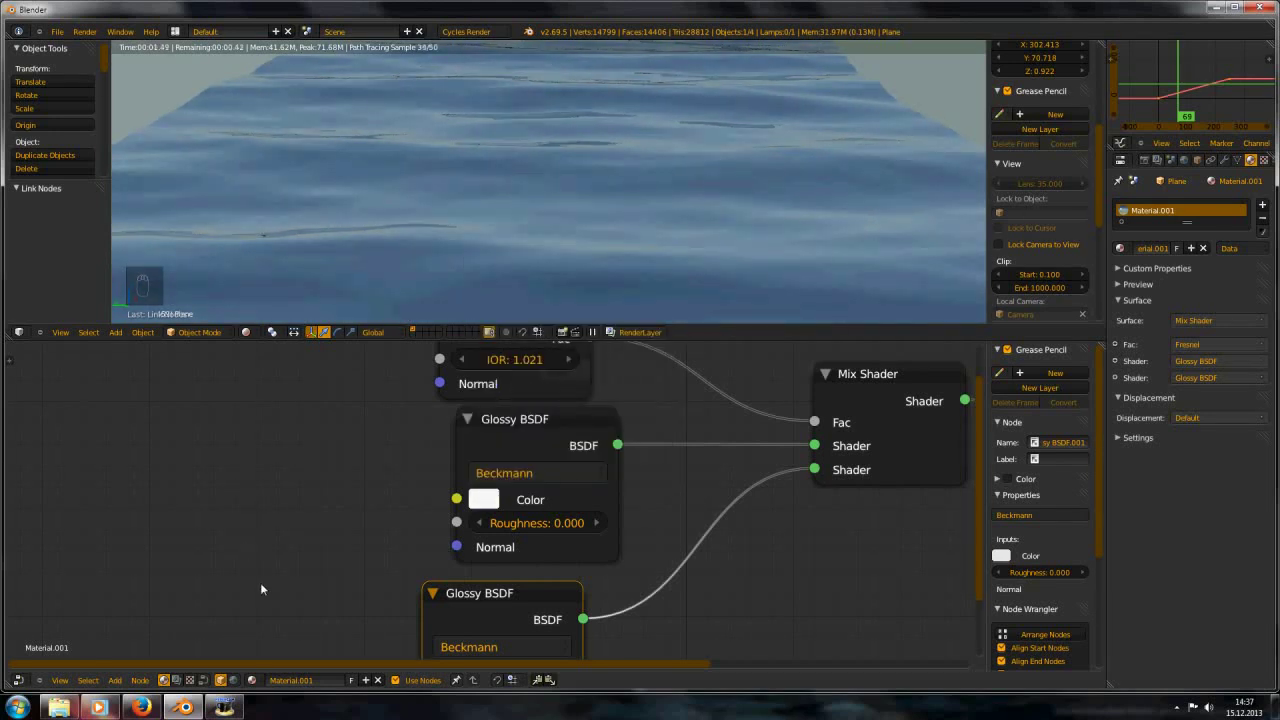
Color the lower Glossy BSDF blue-violet, about R 0.097, G 0.080, B 0.535, and check it on the river
{"action": "middle_click_drag", "start_coordinate": [450, 645], "coordinate": [437, 551]}
{"action": "left_click", "coordinate": [435, 578]}
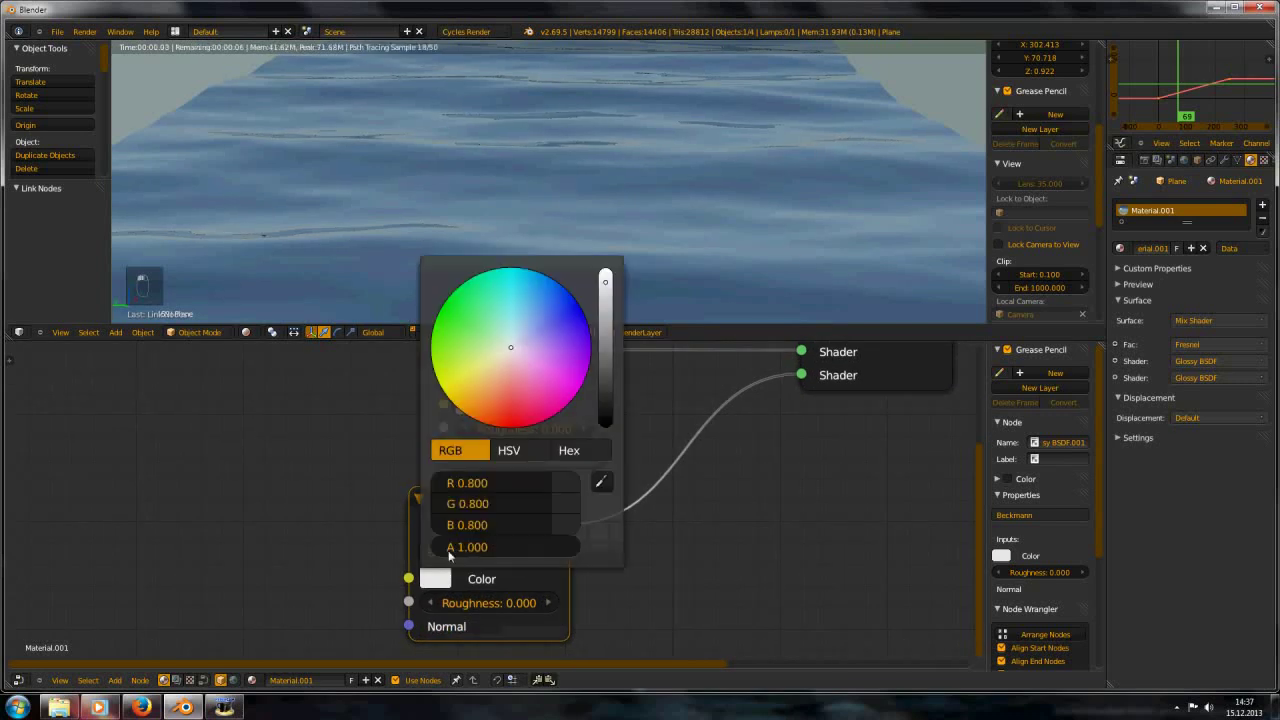
{"action": "left_click_drag", "start_coordinate": [545, 340], "coordinate": [571, 314]}
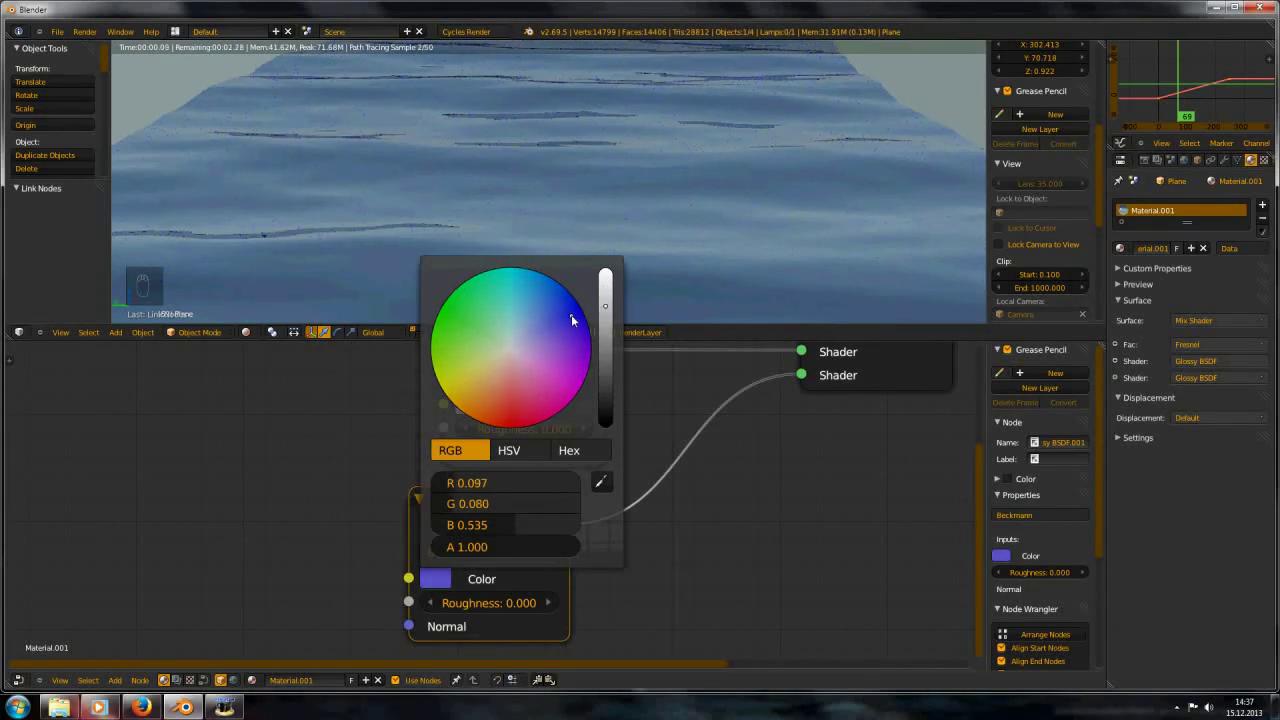
{"action": "scroll", "coordinate": [599, 220], "scroll_direction": "down", "scroll_amount": 8}
{"action": "scroll", "coordinate": [592, 226], "scroll_direction": "up", "scroll_amount": 3}
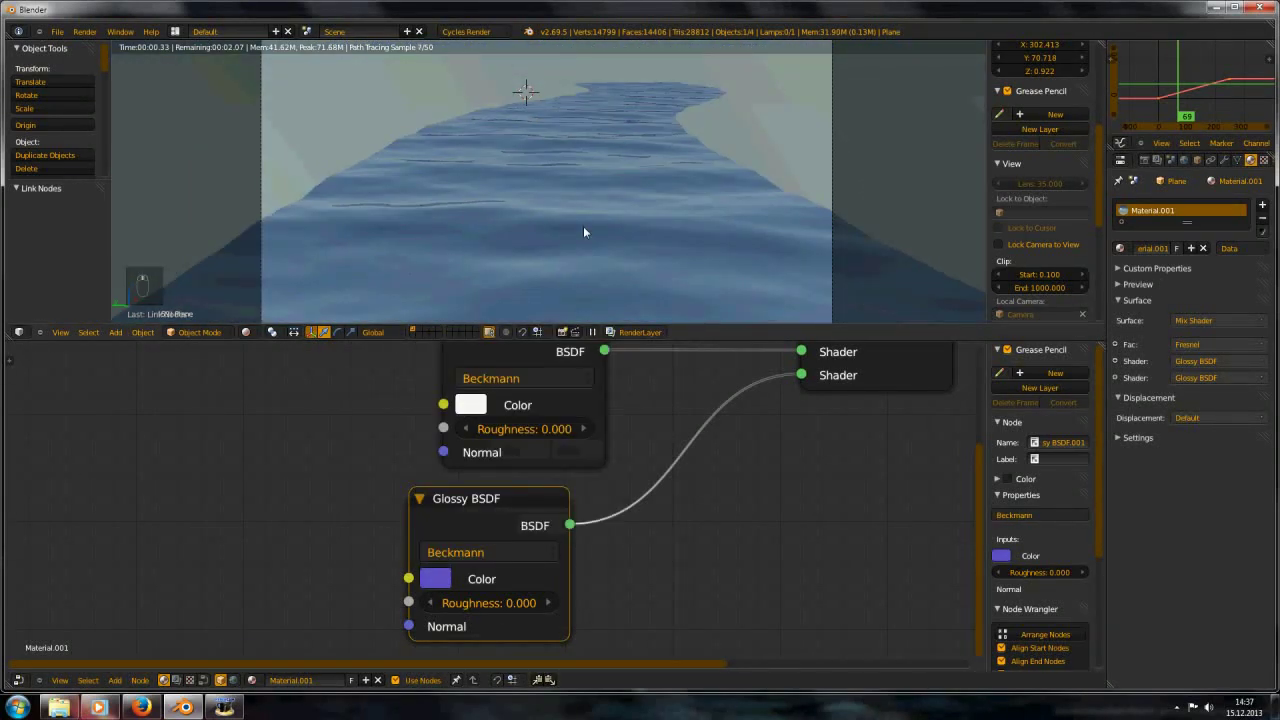
Raise the Fresnel IOR to 1.069 and tint the upper Glossy BSDF pale lavender, checking the wave crests up close
{"action": "middle_click_drag", "start_coordinate": [563, 498], "coordinate": [566, 603]}
{"action": "scroll", "coordinate": [534, 508], "scroll_direction": "up", "scroll_amount": 3}
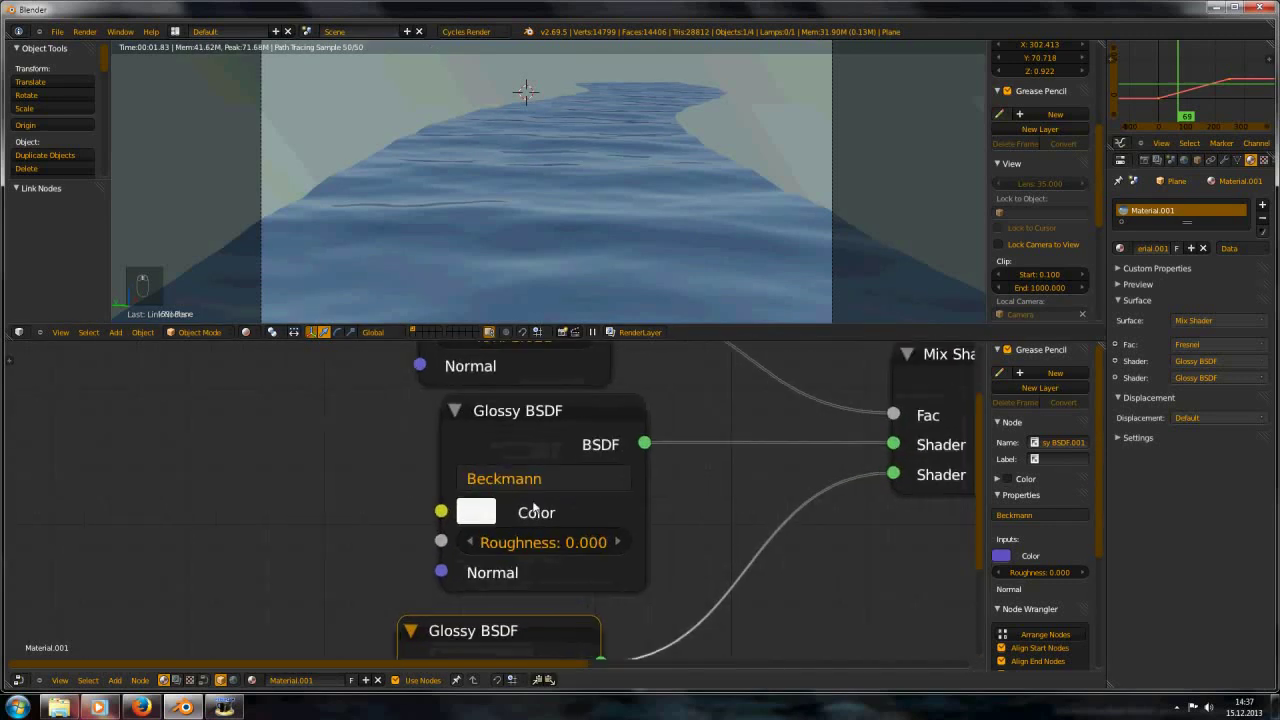
{"action": "middle_click_drag", "start_coordinate": [523, 410], "coordinate": [519, 520]}
{"action": "scroll", "coordinate": [521, 521], "scroll_direction": "up", "scroll_amount": 1}
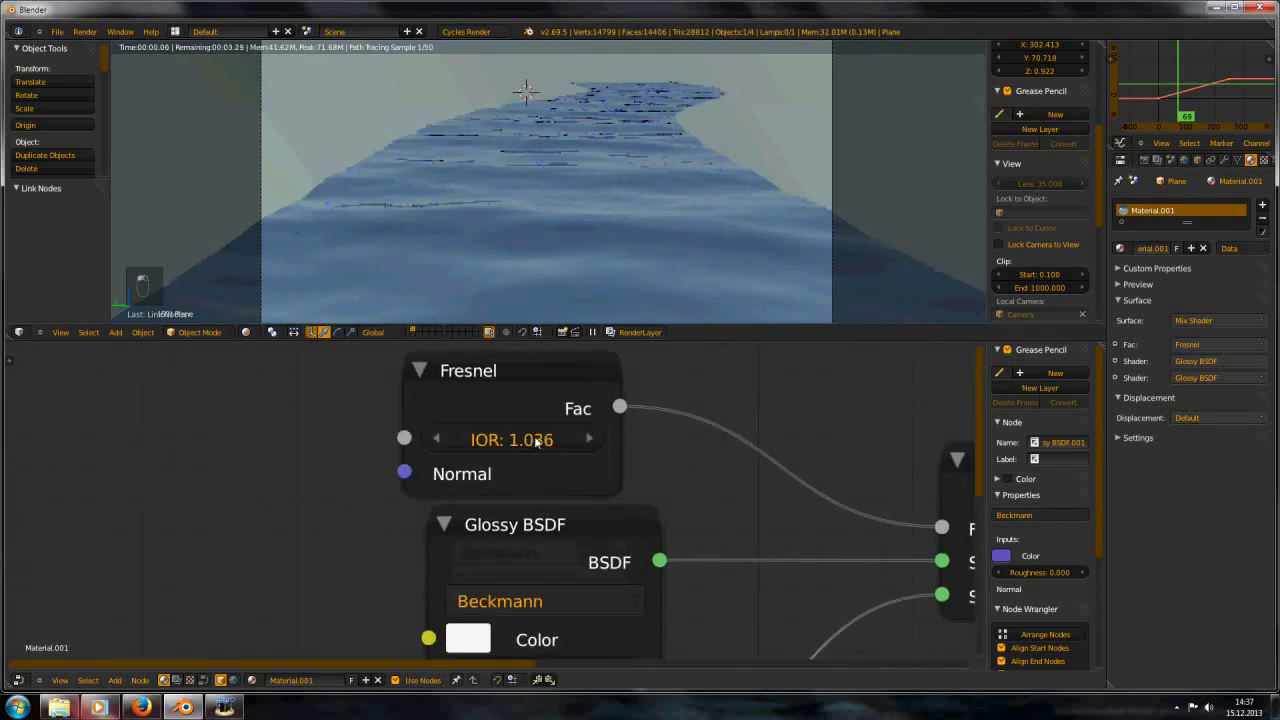
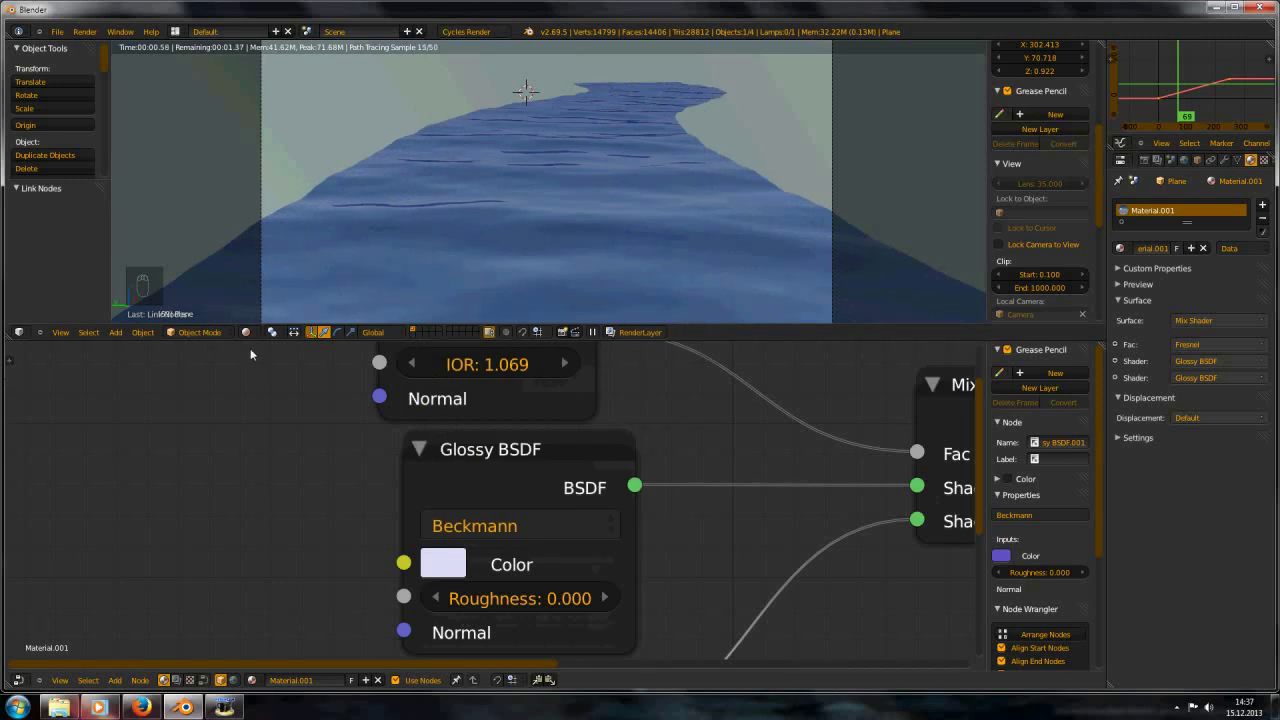
{"action": "scroll", "coordinate": [598, 481], "scroll_direction": "down", "scroll_amount": 6}
{"action": "scroll", "coordinate": [589, 468], "scroll_direction": "up", "scroll_amount": 4}
{"action": "middle_click_drag", "start_coordinate": [453, 216], "coordinate": [448, 196]}
{"action": "scroll", "coordinate": [449, 201], "scroll_direction": "up", "scroll_amount": 4}
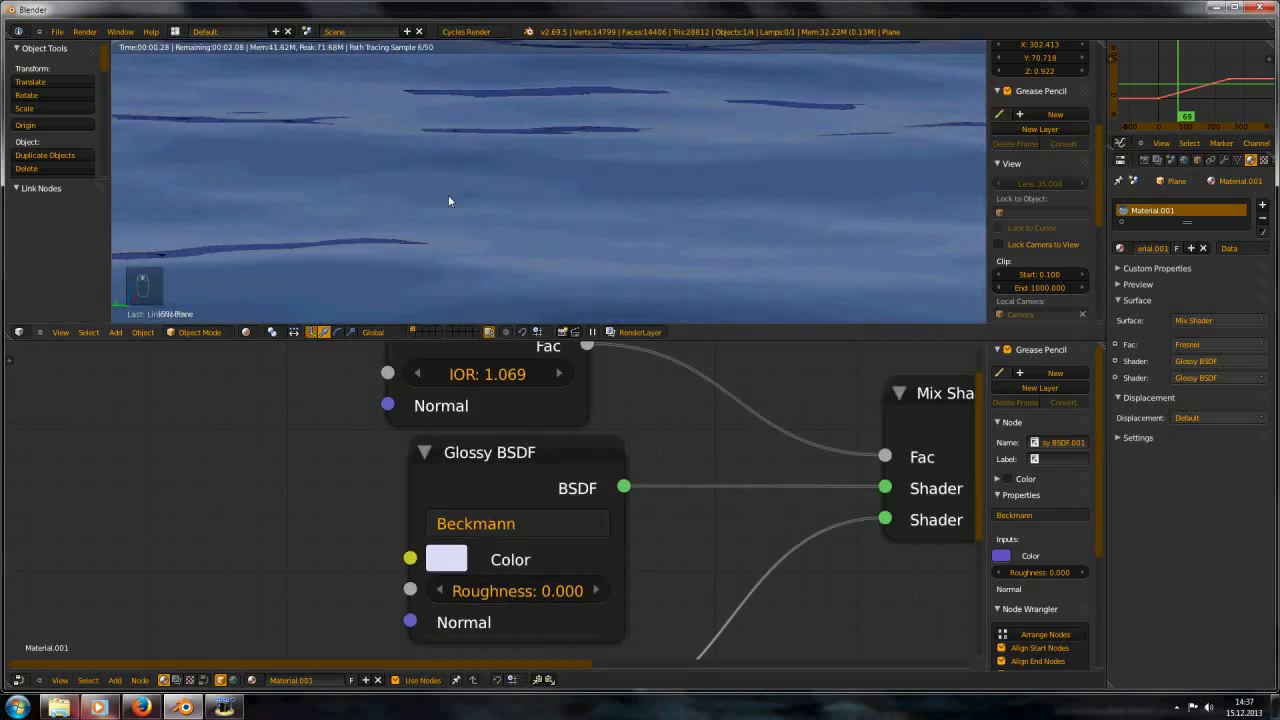
Lighten the lower Glossy BSDF's color to about R 0.431, G 0.410, B 0.801 and check the river in the render preview
{"action": "middle_click_drag", "start_coordinate": [504, 588], "coordinate": [479, 387]}
{"action": "scroll", "coordinate": [489, 543], "scroll_direction": "down", "scroll_amount": 3}
{"action": "scroll", "coordinate": [402, 566], "scroll_direction": "up", "scroll_amount": 4}
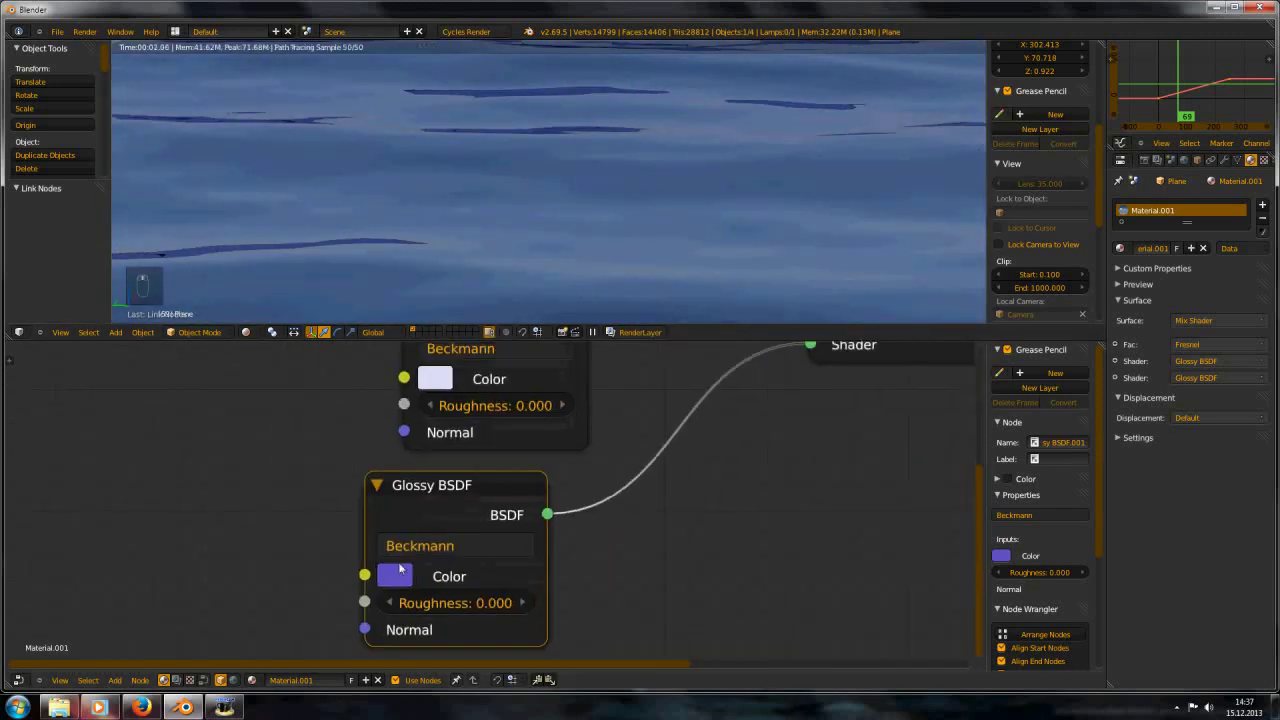
{"action": "left_click", "coordinate": [383, 591]}
{"action": "left_click_drag", "start_coordinate": [562, 213], "coordinate": [531, 243]}
{"action": "scroll", "coordinate": [538, 226], "scroll_direction": "up", "scroll_amount": 4}
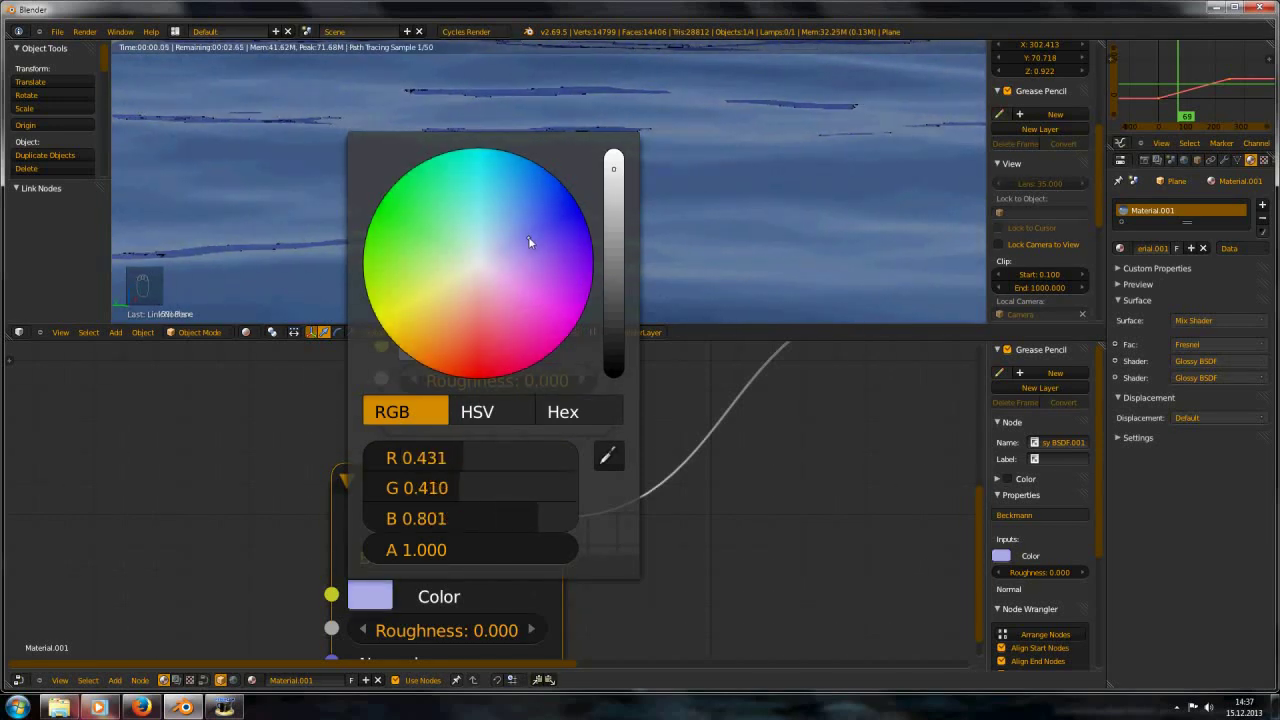
{"action": "scroll", "coordinate": [519, 169], "scroll_direction": "down", "scroll_amount": 3}
{"action": "scroll", "coordinate": [572, 187], "scroll_direction": "up", "scroll_amount": 2}
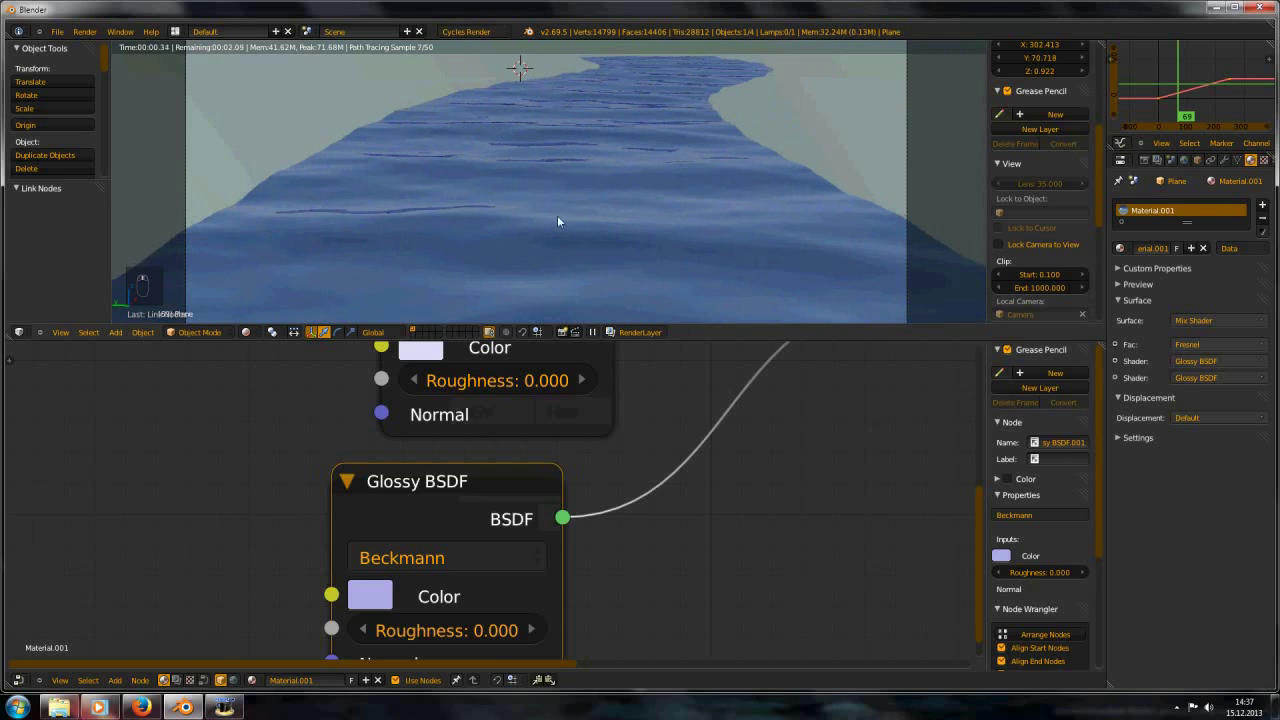
Change the lower Glossy BSDF's color to a bright, fully saturated blue-violet
{"action": "left_click", "coordinate": [372, 594]}
{"action": "left_click_drag", "start_coordinate": [545, 247], "coordinate": [641, 192]}
{"action": "left_click", "coordinate": [616, 166]}
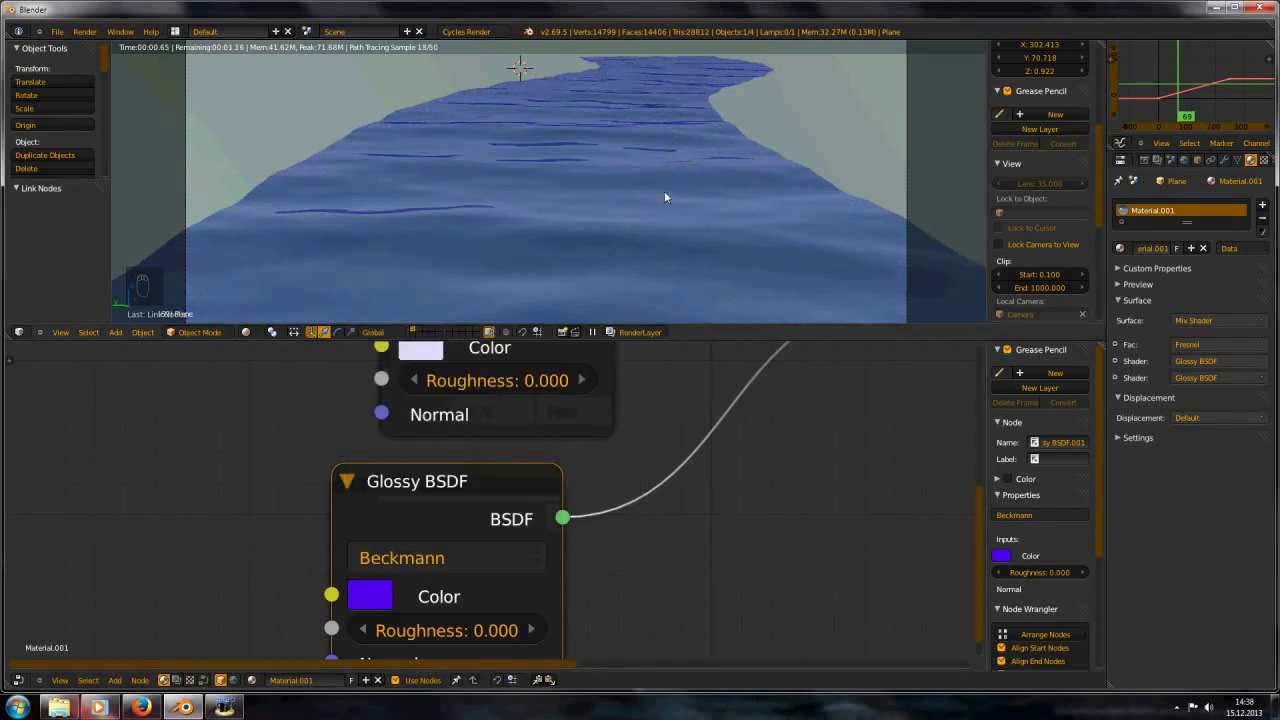
Examine the river near and far, compare it with the finished river animation in the media player, and return to Blender
{"action": "scroll", "coordinate": [665, 193], "scroll_direction": "down", "scroll_amount": 4}
{"action": "scroll", "coordinate": [616, 228], "scroll_direction": "up", "scroll_amount": 3}
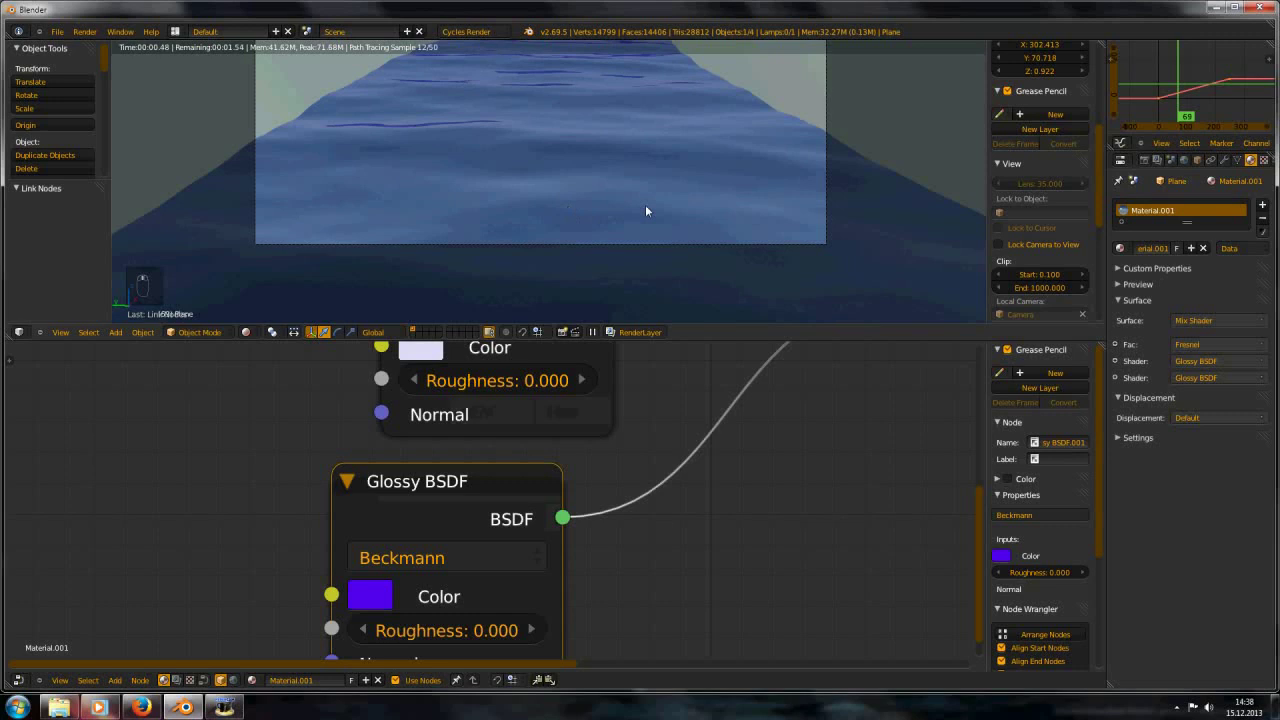
{"action": "scroll", "coordinate": [646, 209], "scroll_direction": "down", "scroll_amount": 4}
{"action": "scroll", "coordinate": [597, 183], "scroll_direction": "up", "scroll_amount": 5}
{"action": "scroll", "coordinate": [567, 220], "scroll_direction": "down", "scroll_amount": 4}
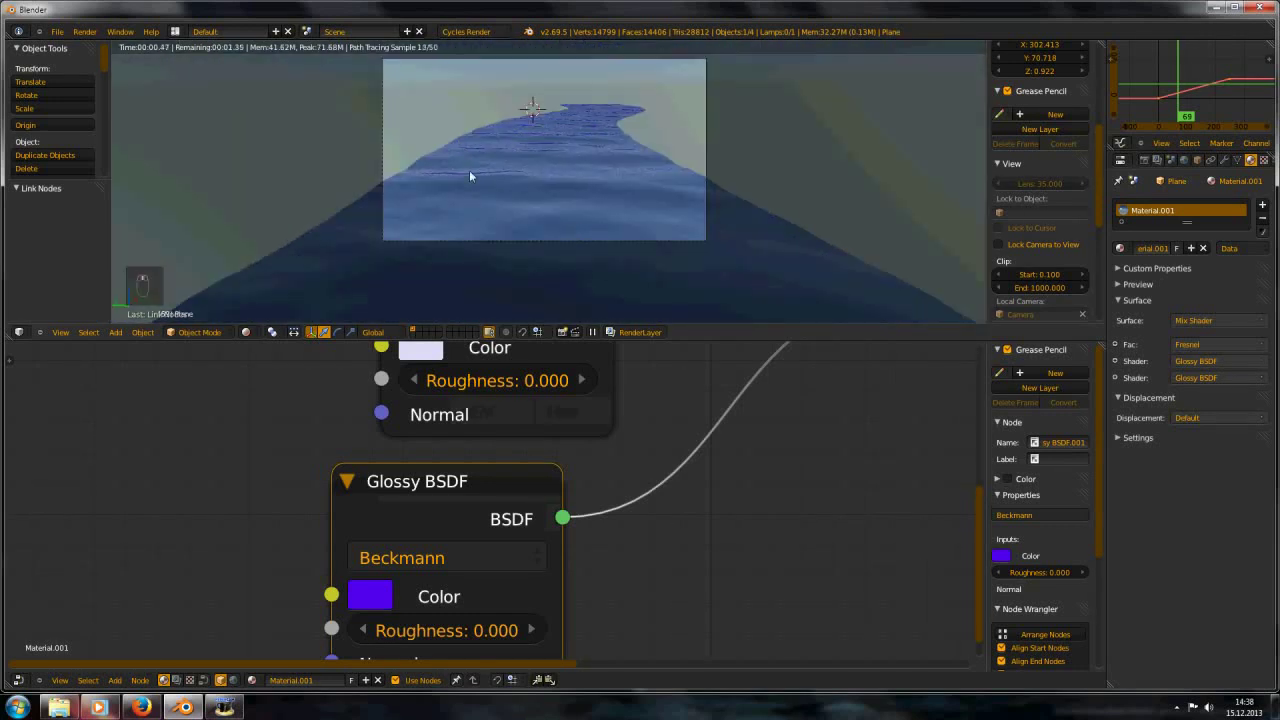
{"action": "left_click", "coordinate": [100, 707]}
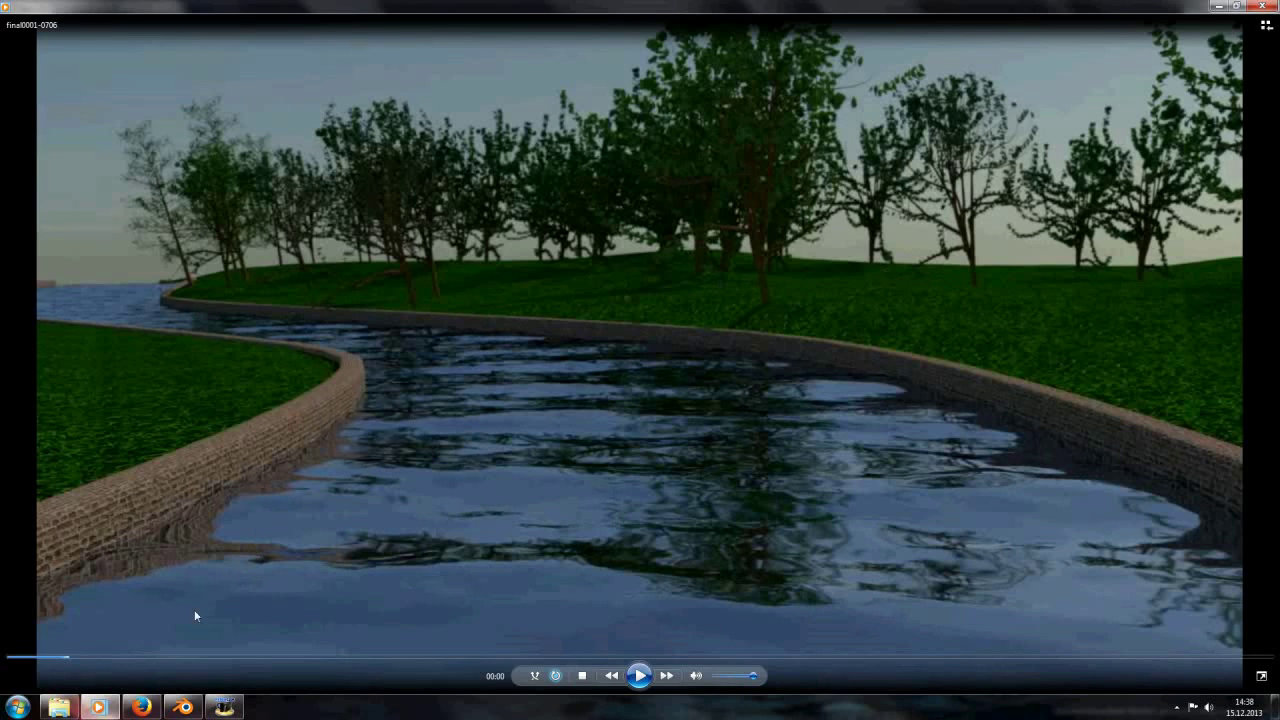
{"action": "left_click", "coordinate": [183, 707]}
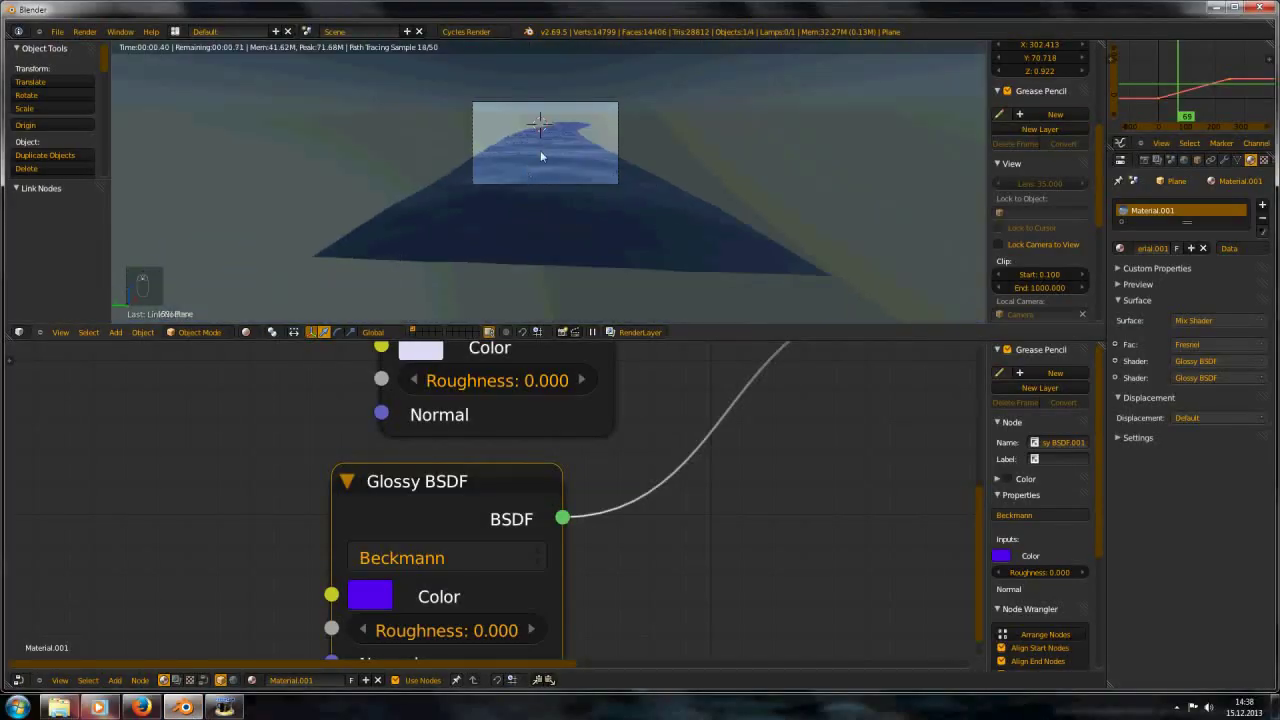
Examine the rendered river through the camera, comparing the wave crests up close with the whole frame
{"action": "scroll", "coordinate": [539, 174], "scroll_direction": "up", "scroll_amount": 3}
{"action": "scroll", "coordinate": [524, 181], "scroll_direction": "down", "scroll_amount": 3}
{"action": "middle_click_drag", "start_coordinate": [535, 174], "coordinate": [545, 150], "text": "shift"}
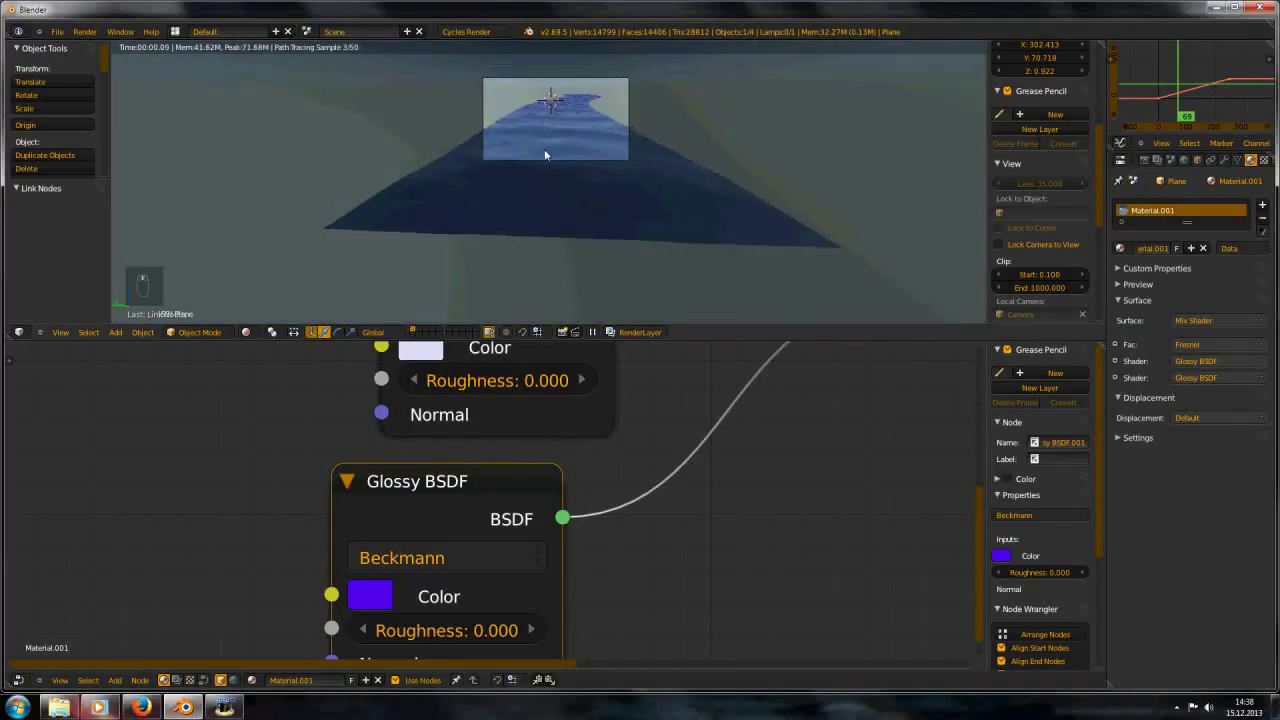
{"action": "scroll", "coordinate": [560, 145], "scroll_direction": "up", "scroll_amount": 3}
{"action": "scroll", "coordinate": [610, 230], "scroll_direction": "down", "scroll_amount": 3}
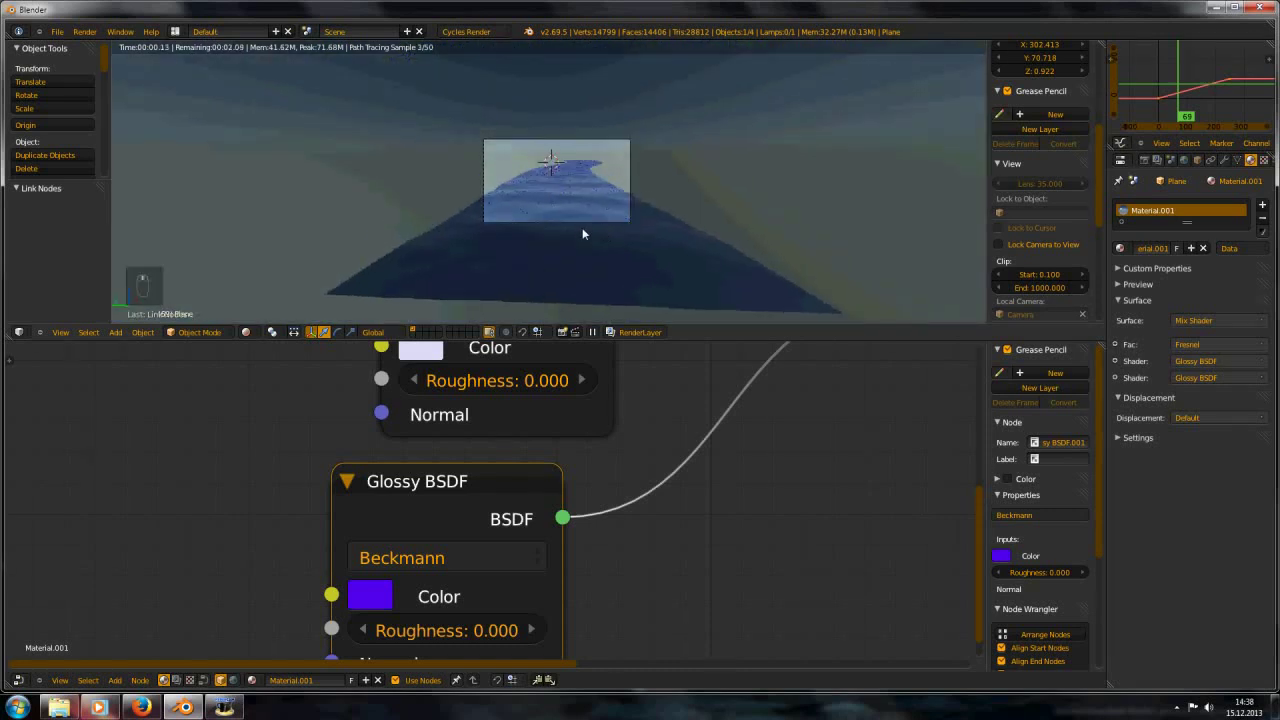
{"action": "scroll", "coordinate": [582, 229], "scroll_direction": "up", "scroll_amount": 4}
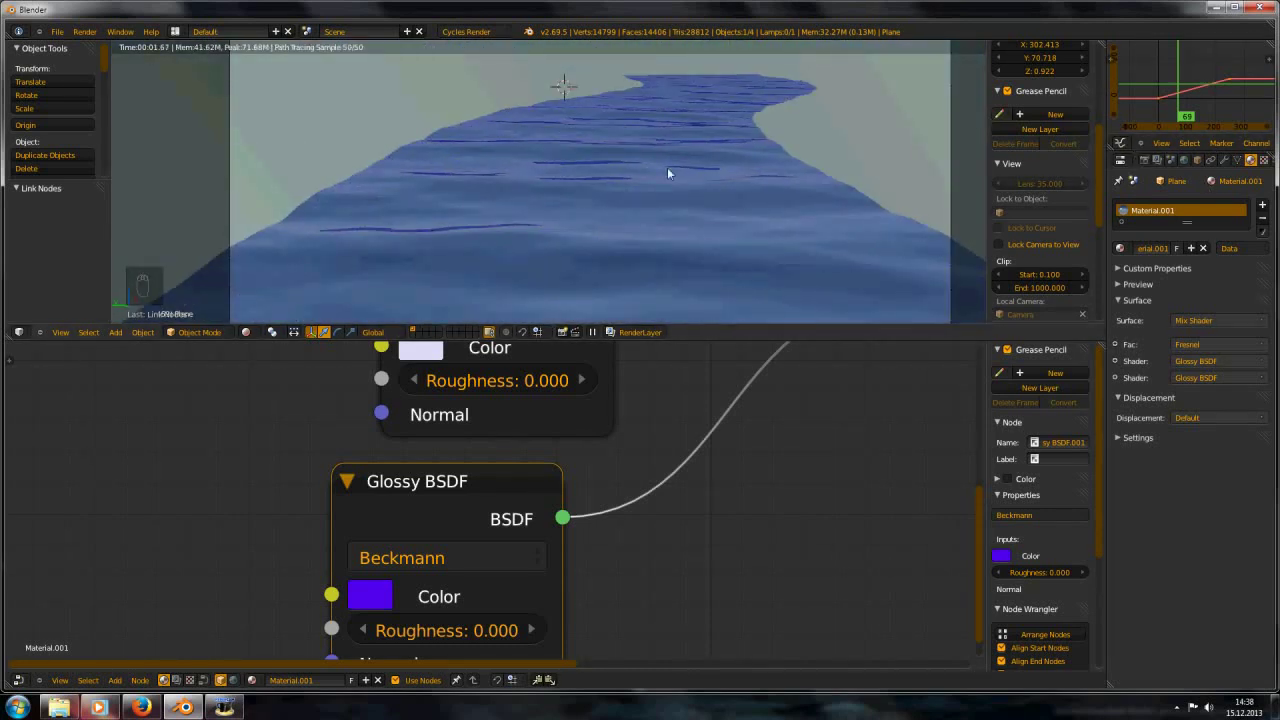
{"action": "scroll", "coordinate": [418, 244], "scroll_direction": "down", "scroll_amount": 3}
{"action": "scroll", "coordinate": [420, 240], "scroll_direction": "up", "scroll_amount": 3}
{"action": "scroll", "coordinate": [545, 252], "scroll_direction": "down", "scroll_amount": 3}
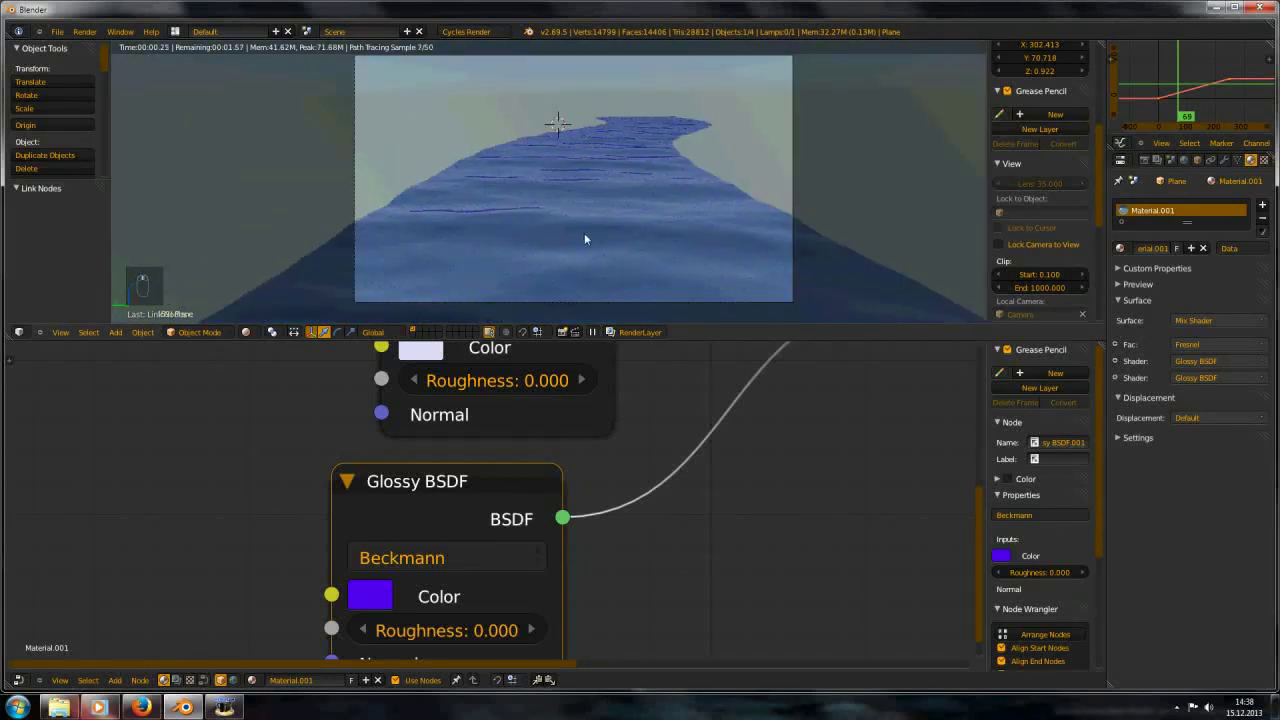
Play the animation in the rendered preview from a free view and through the camera, and stop the playback
{"action": "key", "text": "KP_0"}
{"action": "scroll", "coordinate": [534, 233], "scroll_direction": "down", "scroll_amount": 10}
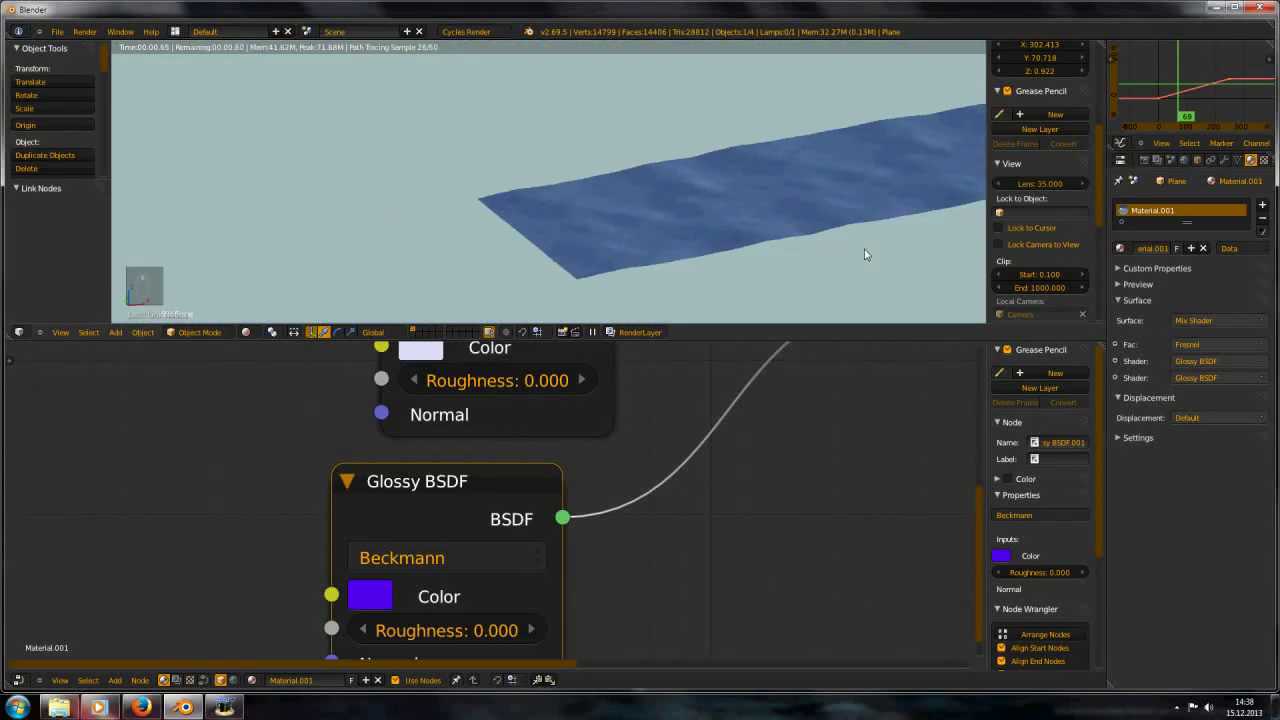
{"action": "middle_click_drag", "start_coordinate": [866, 254], "coordinate": [670, 254], "text": "shift"}
{"action": "key", "text": "alt+a"}
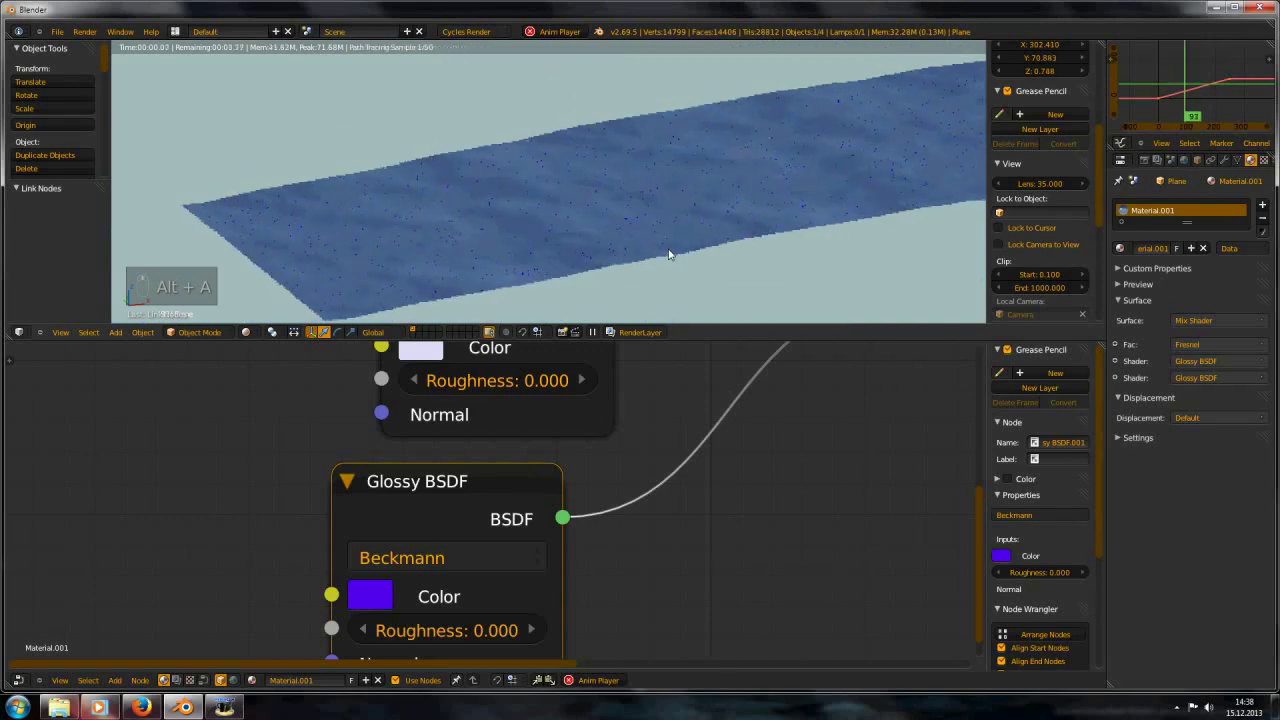
{"action": "key", "text": "KP_0"}
{"action": "key", "text": "alt+a"}
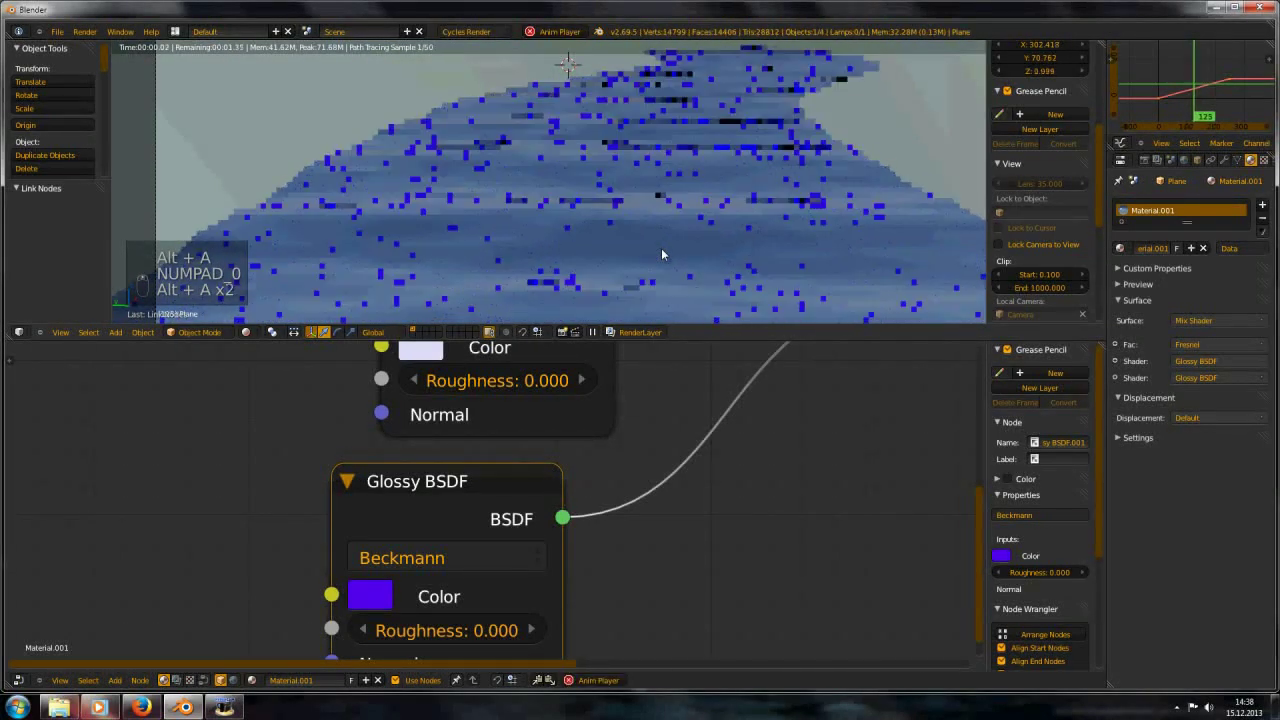
{"action": "key", "text": "alt+a"}
Switch the viewport shading to Material and play the river animation in the camera view
{"action": "left_click", "coordinate": [246, 332]}
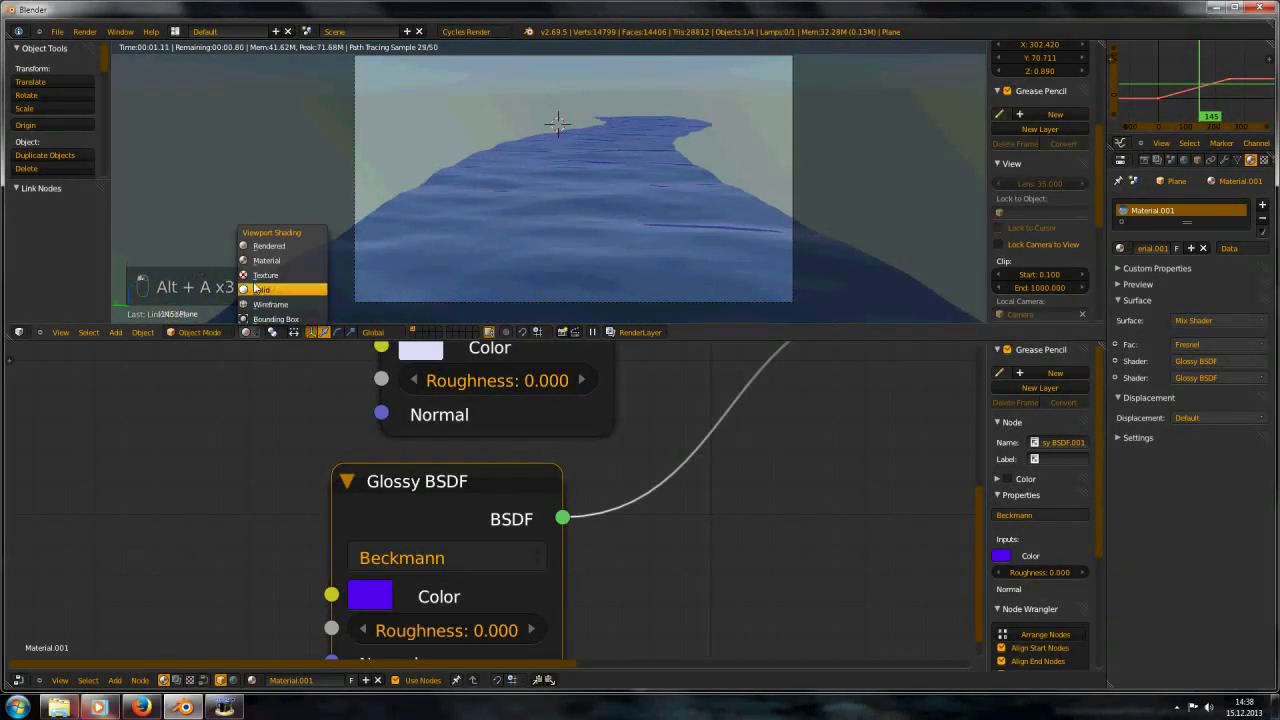
{"action": "left_click", "coordinate": [270, 260]}
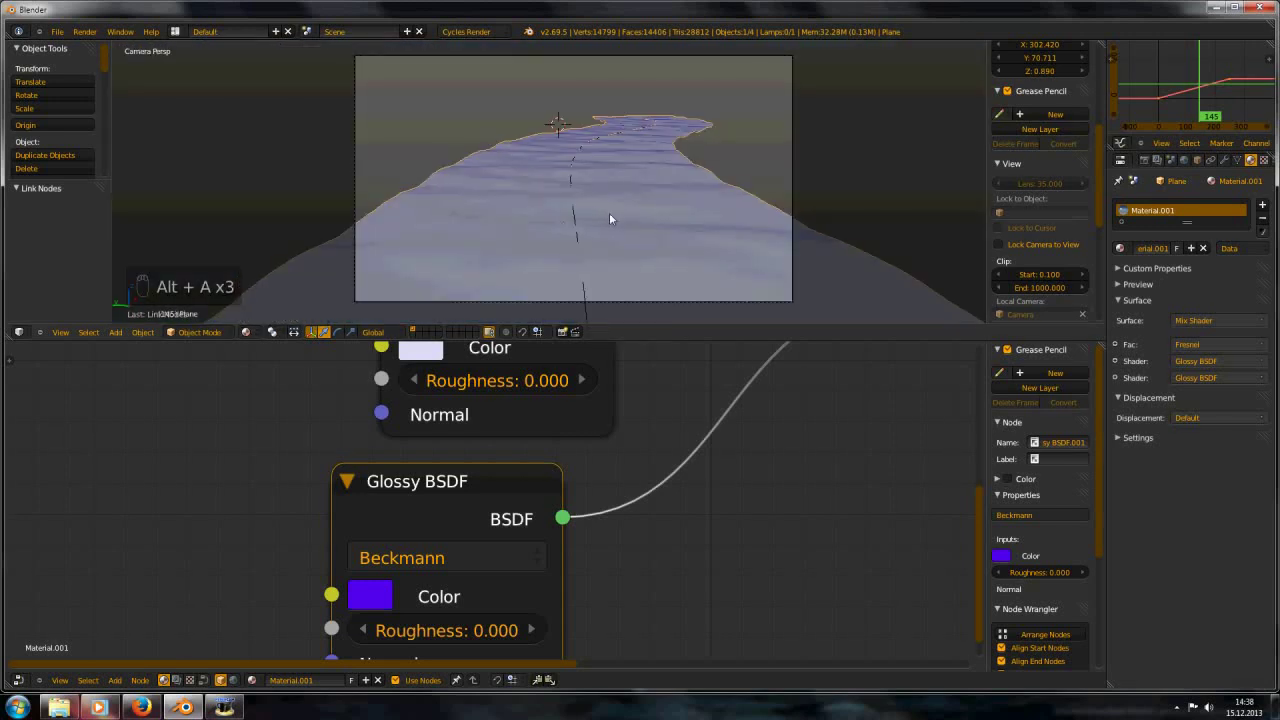
{"action": "key", "text": "alt+a"}
{"action": "scroll", "coordinate": [760, 224], "scroll_direction": "up", "scroll_amount": 3}
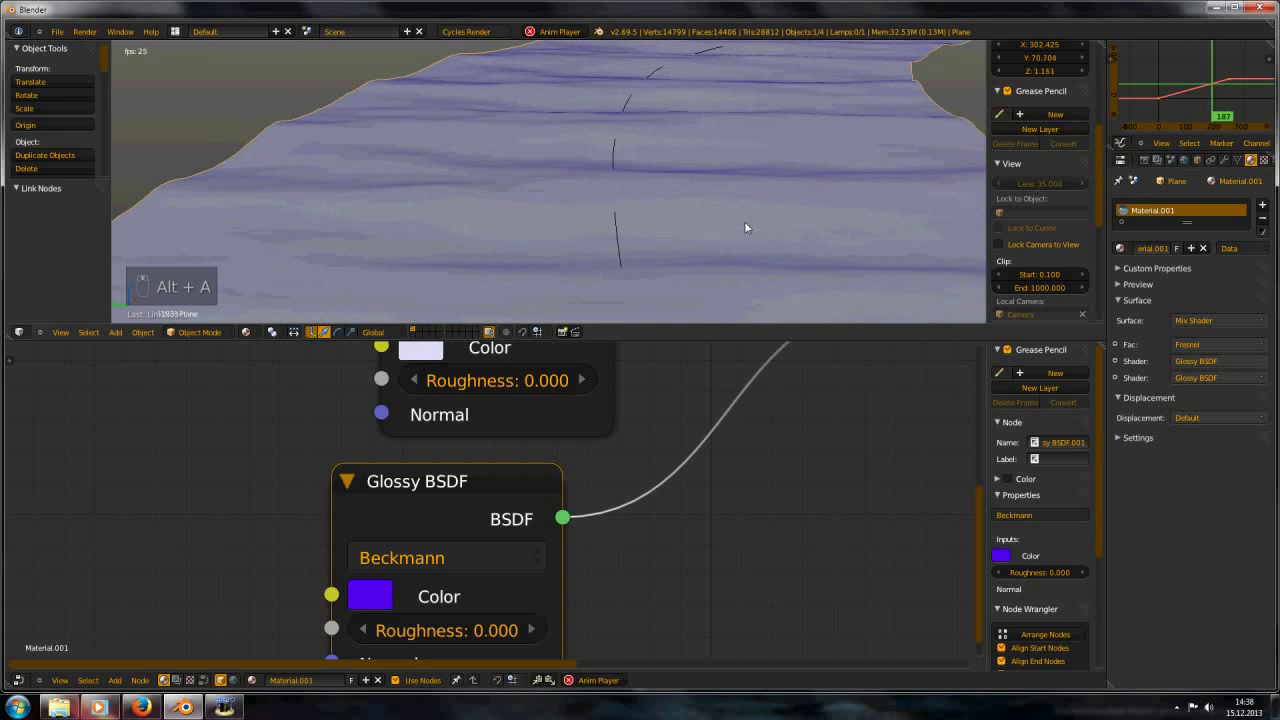
{"action": "scroll", "coordinate": [745, 228], "scroll_direction": "down", "scroll_amount": 3}
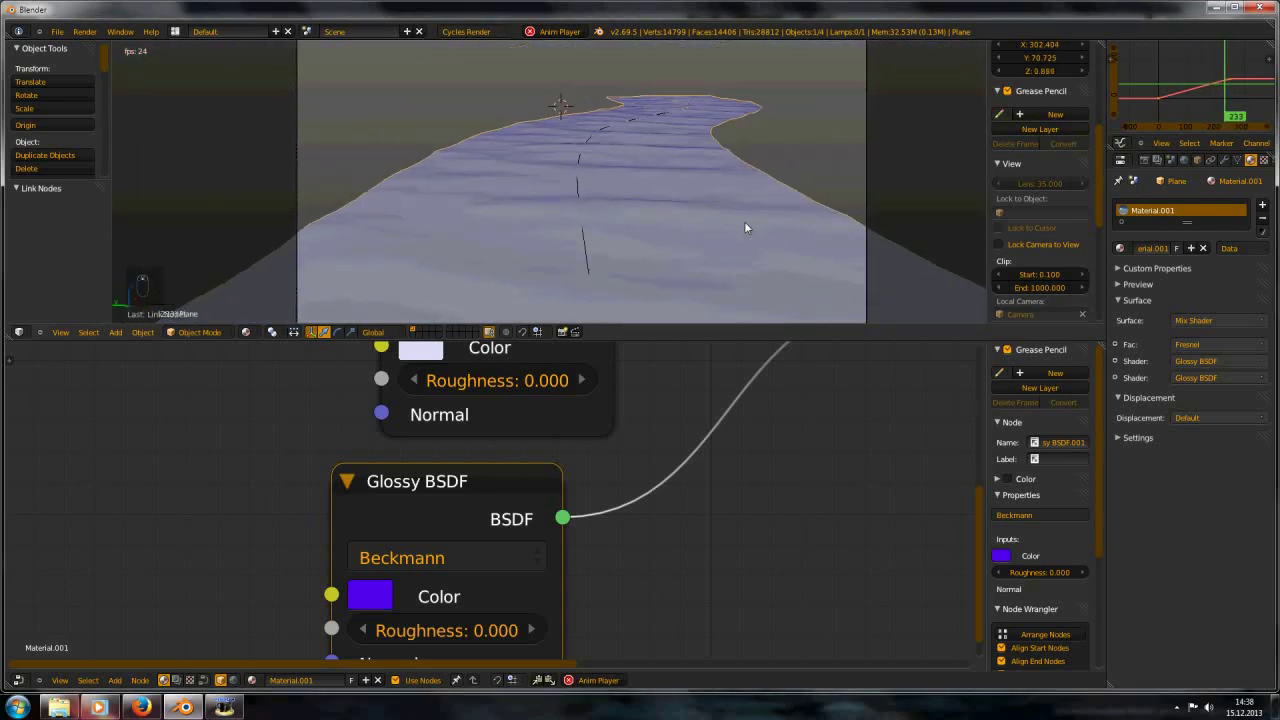
Watch the playing water flow along the river's bends from a free view and through the camera
{"action": "middle_click_drag", "start_coordinate": [744, 221], "coordinate": [587, 291], "text": "shift"}
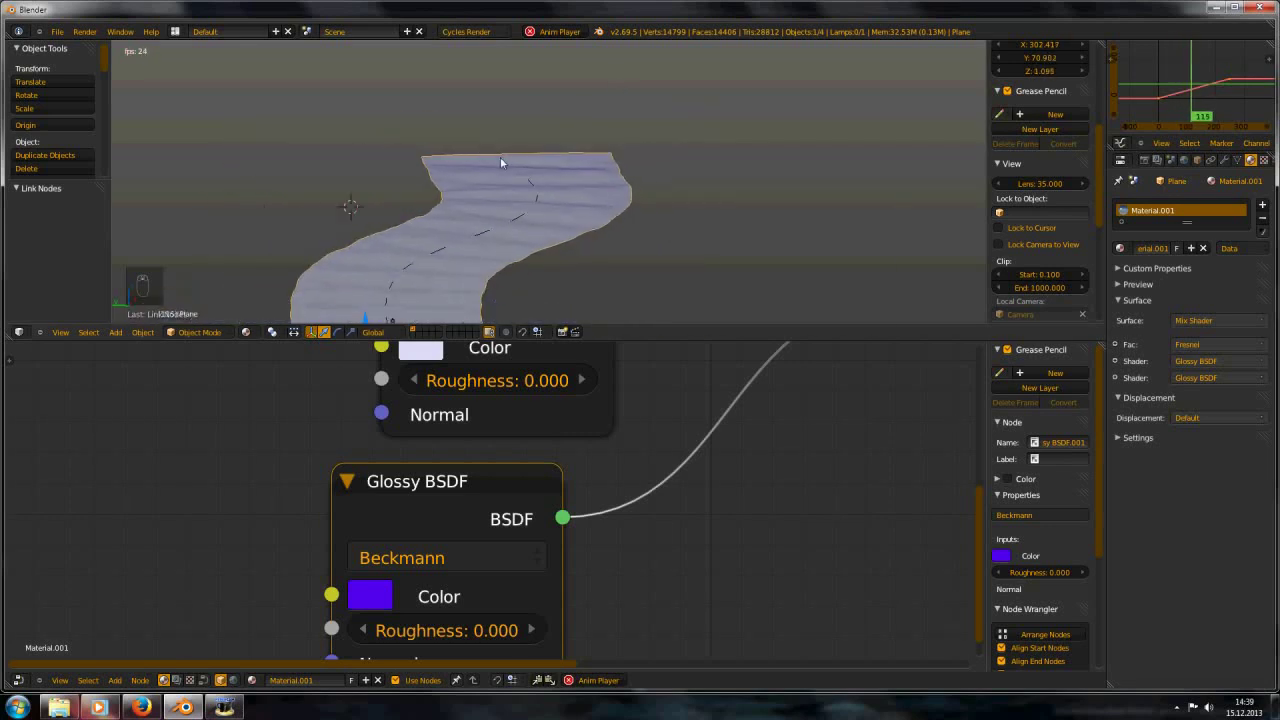
{"action": "key", "text": "KP_0"}
{"action": "scroll", "coordinate": [595, 219], "scroll_direction": "up", "scroll_amount": 5}
{"action": "scroll", "coordinate": [597, 221], "scroll_direction": "down", "scroll_amount": 8}
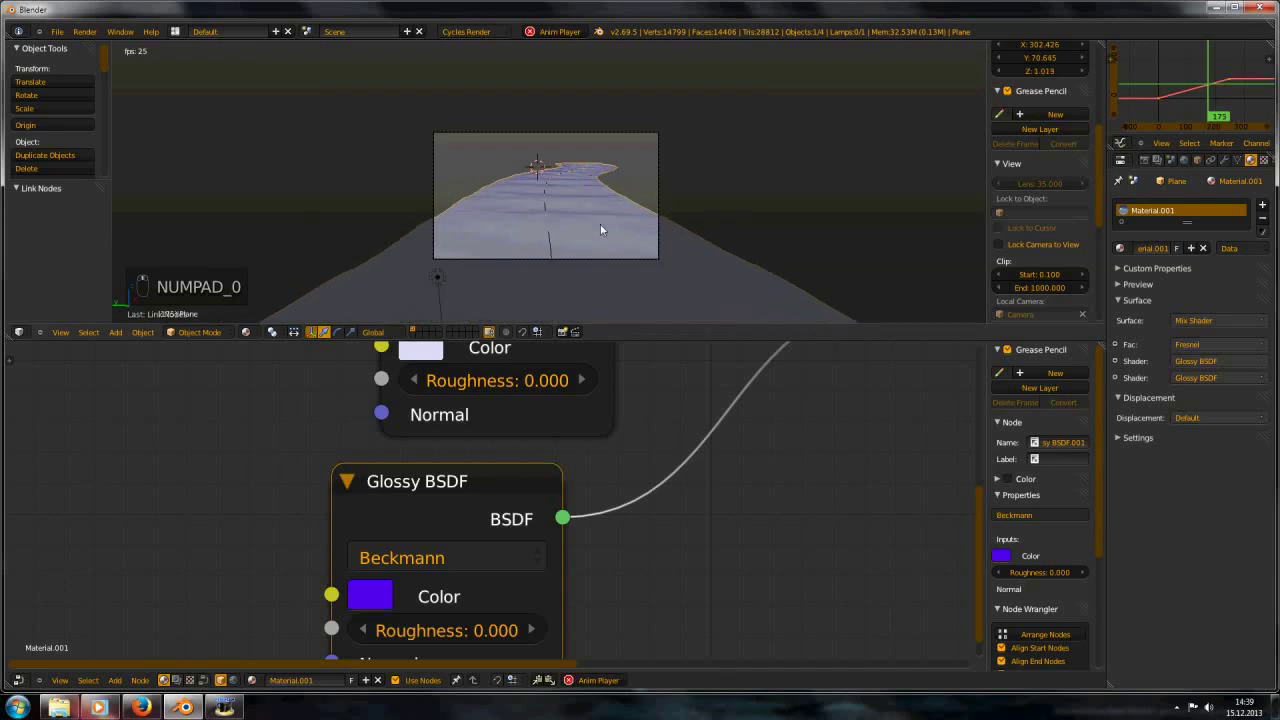
{"action": "scroll", "coordinate": [600, 226], "scroll_direction": "up", "scroll_amount": 2}
{"action": "middle_click_drag", "start_coordinate": [576, 258], "coordinate": [573, 230], "text": "shift"}
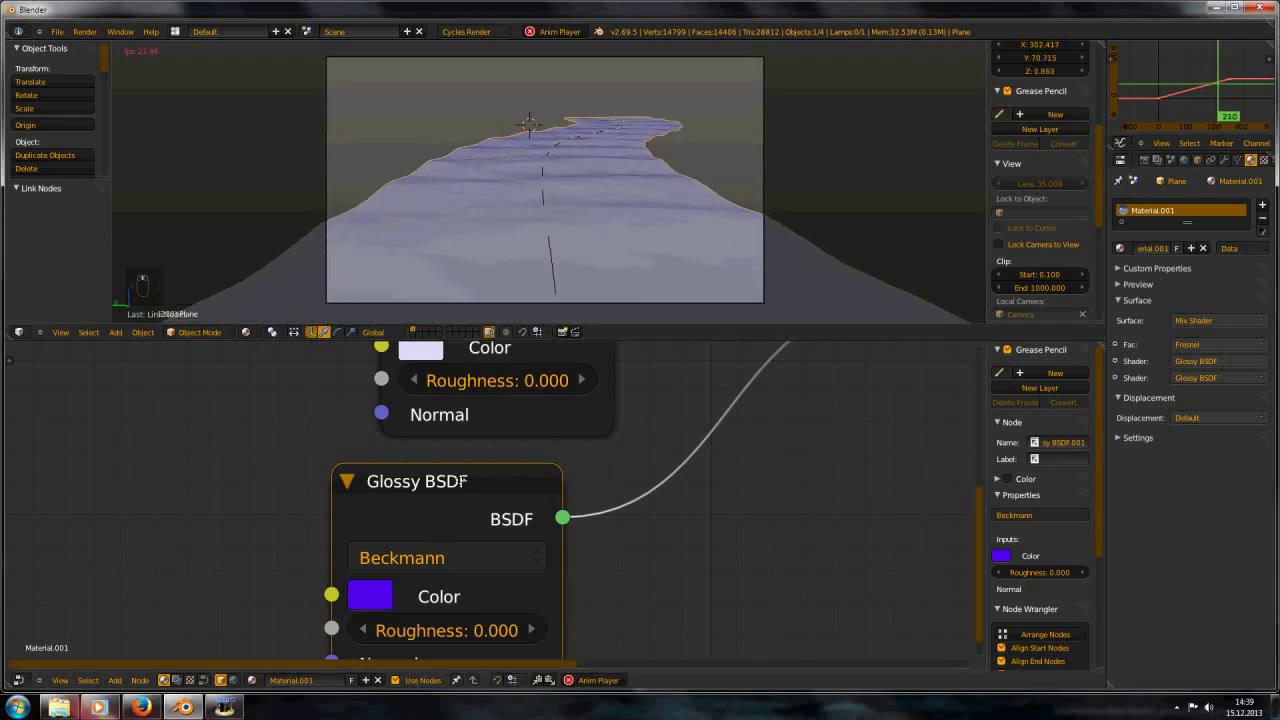
Fine-tune the upper Glossy BSDF's color to a pale lavender-blue
{"action": "middle_click_drag", "start_coordinate": [456, 474], "coordinate": [470, 566]}
{"action": "left_click", "coordinate": [445, 437]}
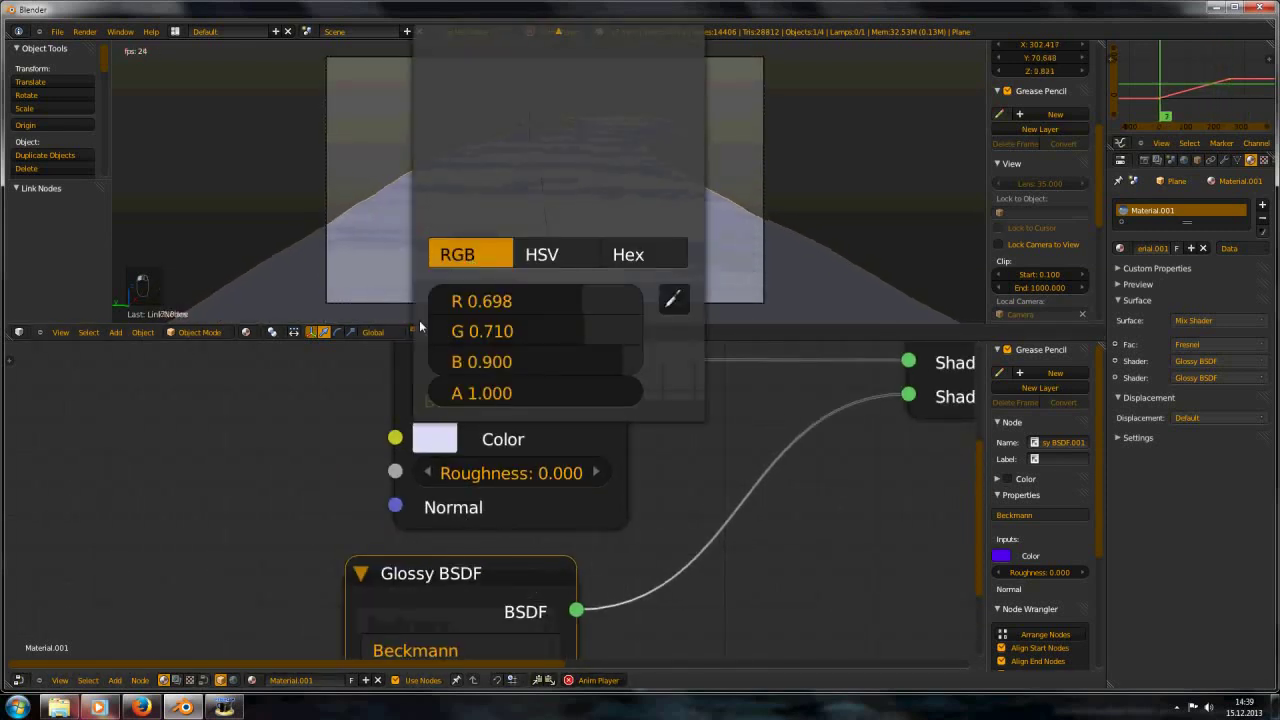
{"action": "scroll", "coordinate": [192, 481], "scroll_direction": "down", "scroll_amount": 2}
{"action": "middle_click_drag", "start_coordinate": [565, 423], "coordinate": [556, 496]}
{"action": "left_click", "coordinate": [446, 523]}
{"action": "mouse_move", "coordinate": [530, 248]}
{"action": "left_mouse_down"}
{"action": "mouse_move", "coordinate": [466, 251]}
{"action": "mouse_move", "coordinate": [663, 206]}
{"action": "mouse_move", "coordinate": [645, 245]}
{"action": "mouse_move", "coordinate": [558, 324]}
{"action": "mouse_move", "coordinate": [443, 228]}
{"action": "mouse_move", "coordinate": [534, 266]}
{"action": "mouse_move", "coordinate": [551, 246]}
{"action": "mouse_move", "coordinate": [540, 252]}
{"action": "left_mouse_up"}
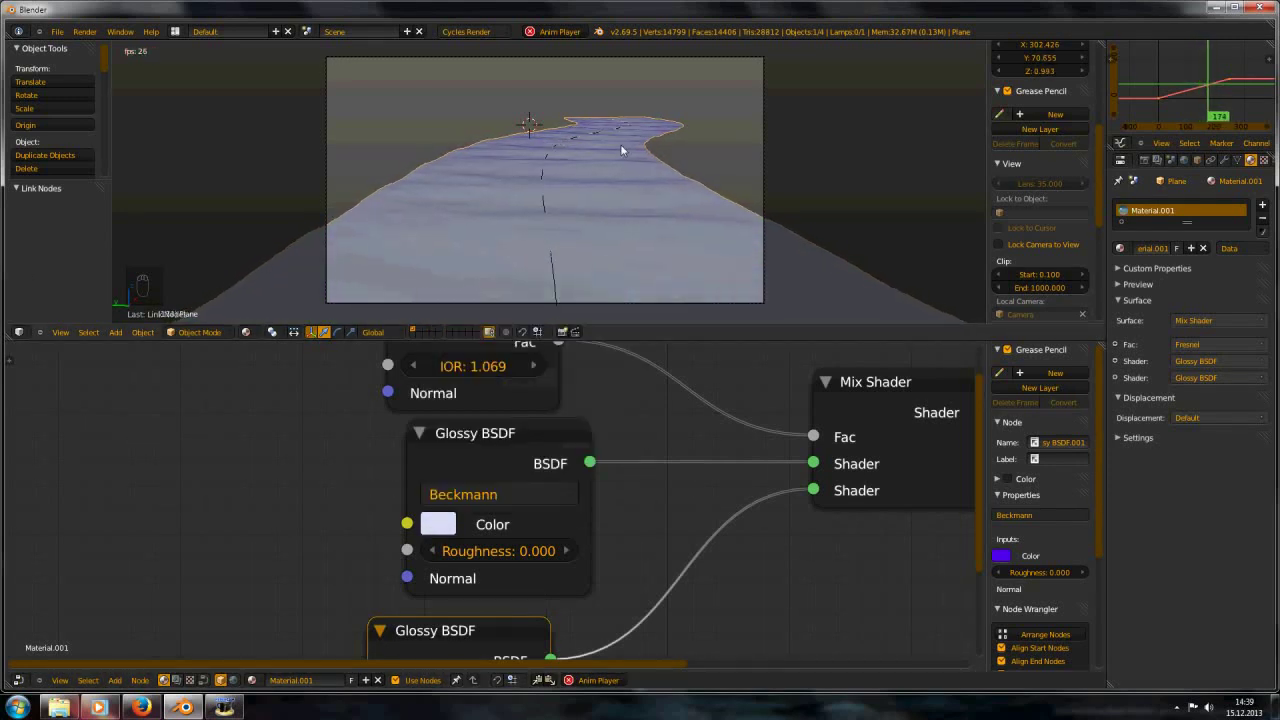
Check the recolored water in motion up close and across the whole camera frame, and stop the animation
{"action": "scroll", "coordinate": [549, 245], "scroll_direction": "up", "scroll_amount": 4}
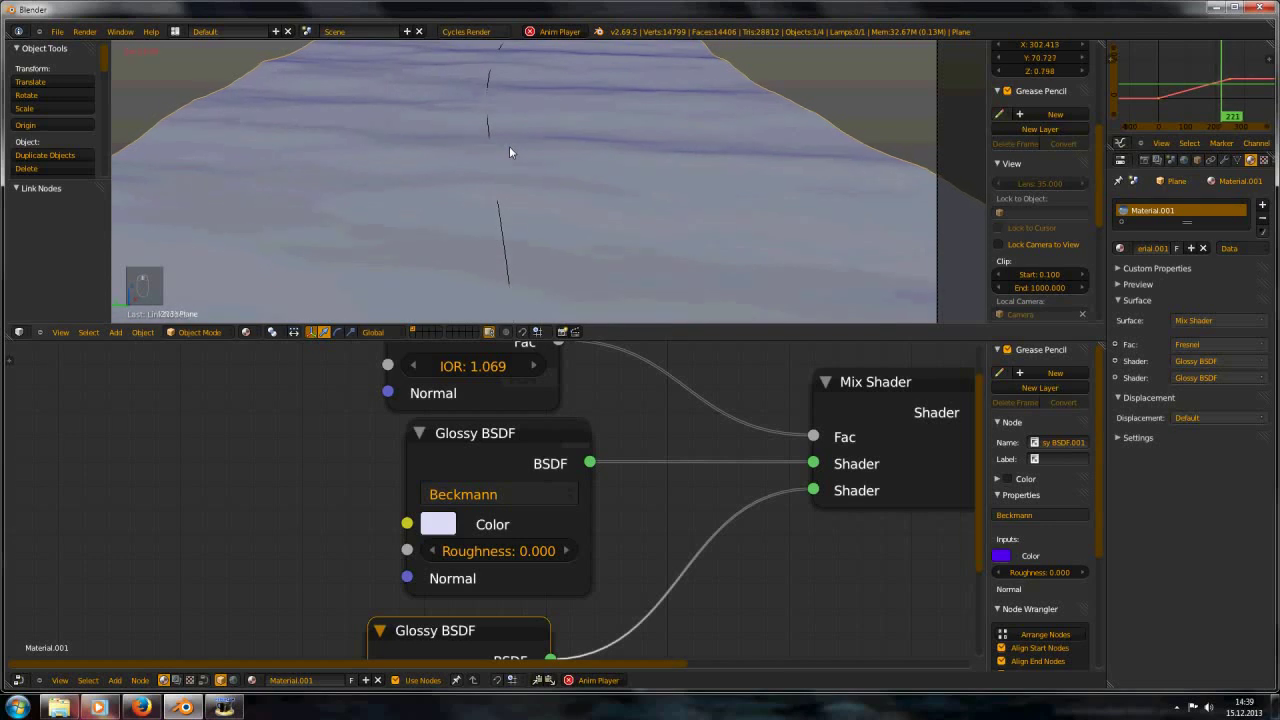
{"action": "scroll", "coordinate": [513, 148], "scroll_direction": "down", "scroll_amount": 4}
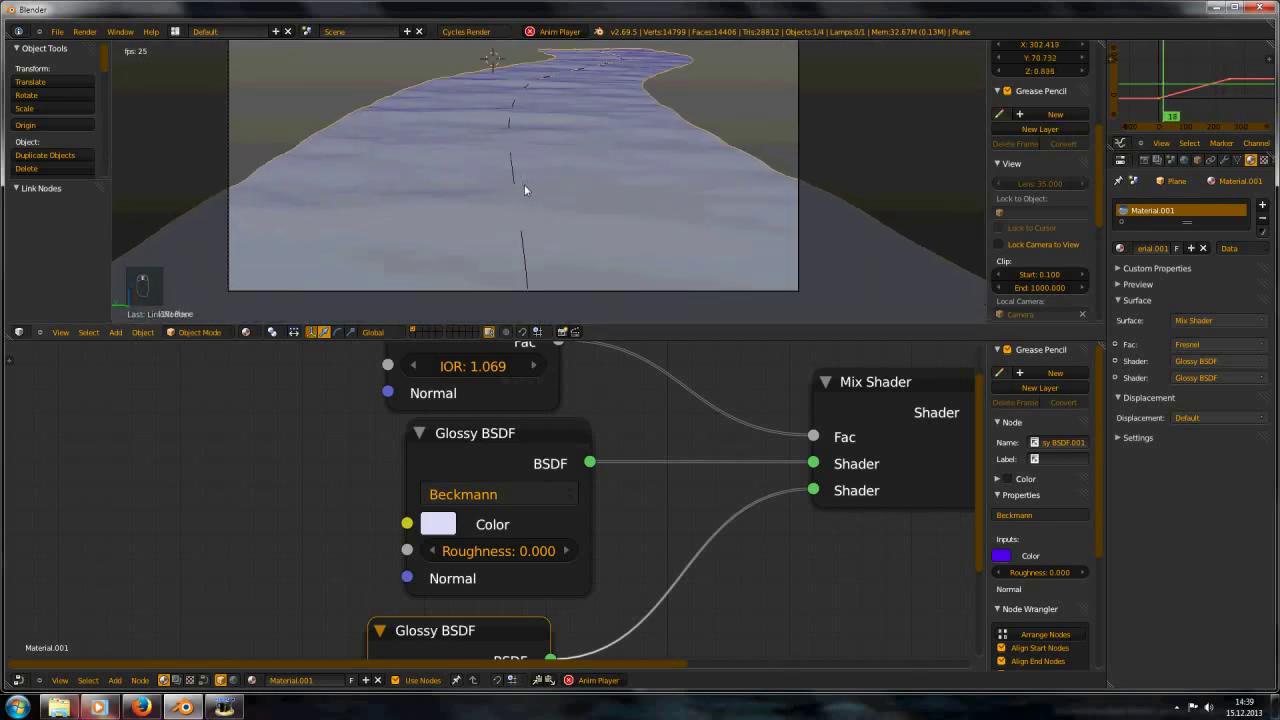
{"action": "scroll", "coordinate": [605, 133], "scroll_direction": "down", "scroll_amount": 3}
{"action": "scroll", "coordinate": [546, 164], "scroll_direction": "up", "scroll_amount": 3}
{"action": "key", "text": "alt+a"}
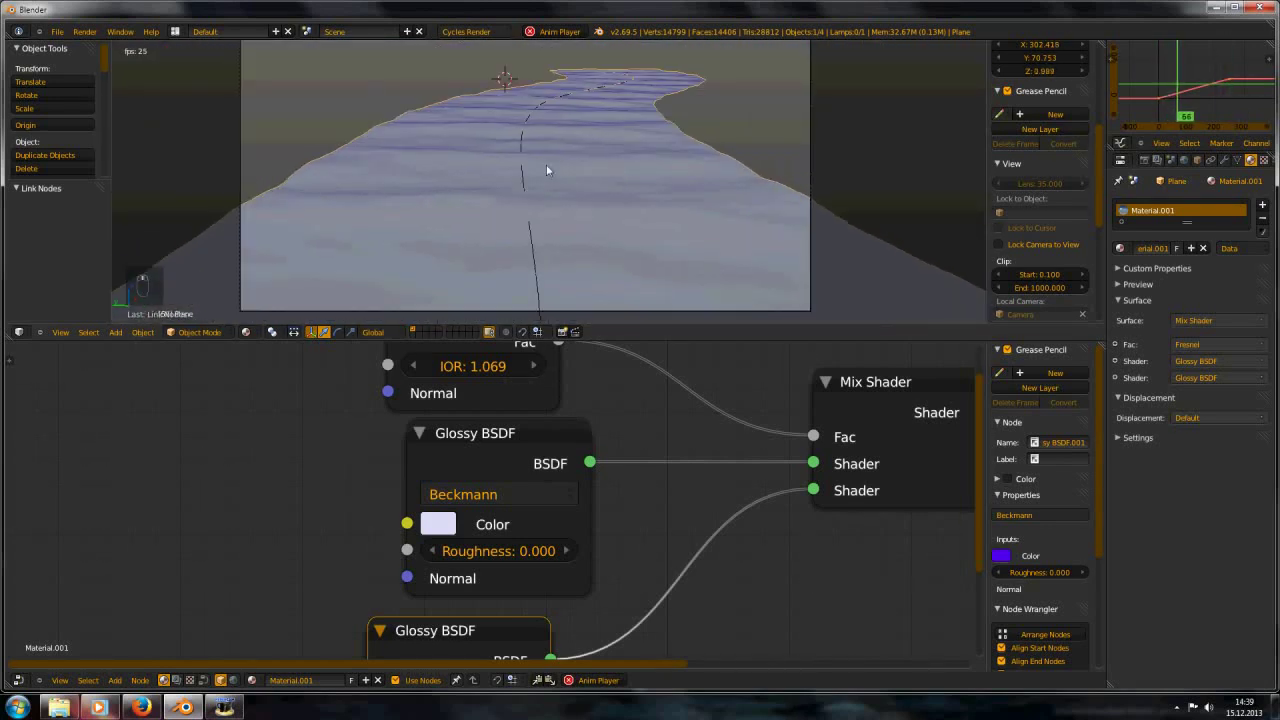
Examine the whole curved river plane from outside the camera and inspect the water surface at its far end
{"action": "scroll", "coordinate": [619, 170], "scroll_direction": "down", "scroll_amount": 4}
{"action": "middle_click_drag", "start_coordinate": [701, 148], "coordinate": [623, 279]}
{"action": "scroll", "coordinate": [620, 180], "scroll_direction": "down", "scroll_amount": 4}
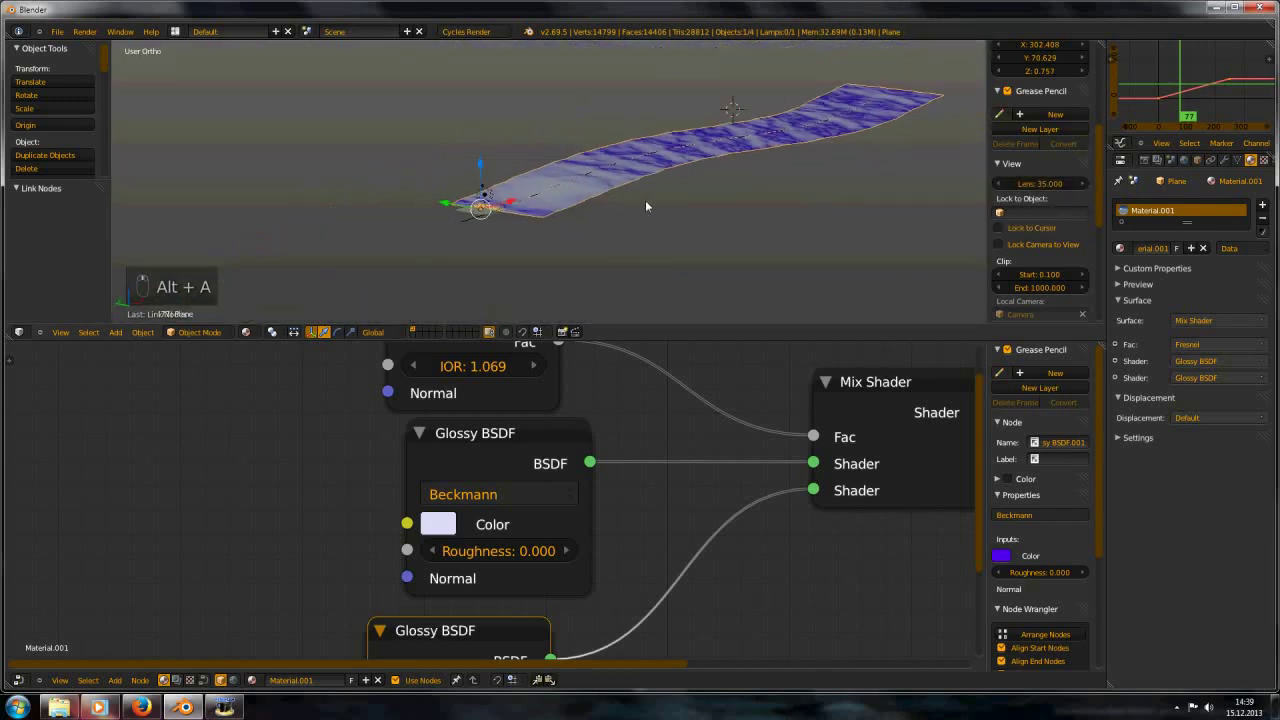
{"action": "middle_click_drag", "start_coordinate": [703, 172], "coordinate": [737, 172]}
{"action": "middle_click_drag", "start_coordinate": [620, 185], "coordinate": [691, 234]}
{"action": "scroll", "coordinate": [689, 227], "scroll_direction": "up", "scroll_amount": 3}
{"action": "scroll", "coordinate": [687, 226], "scroll_direction": "down", "scroll_amount": 3}
{"action": "scroll", "coordinate": [687, 226], "scroll_direction": "up", "scroll_amount": 5}
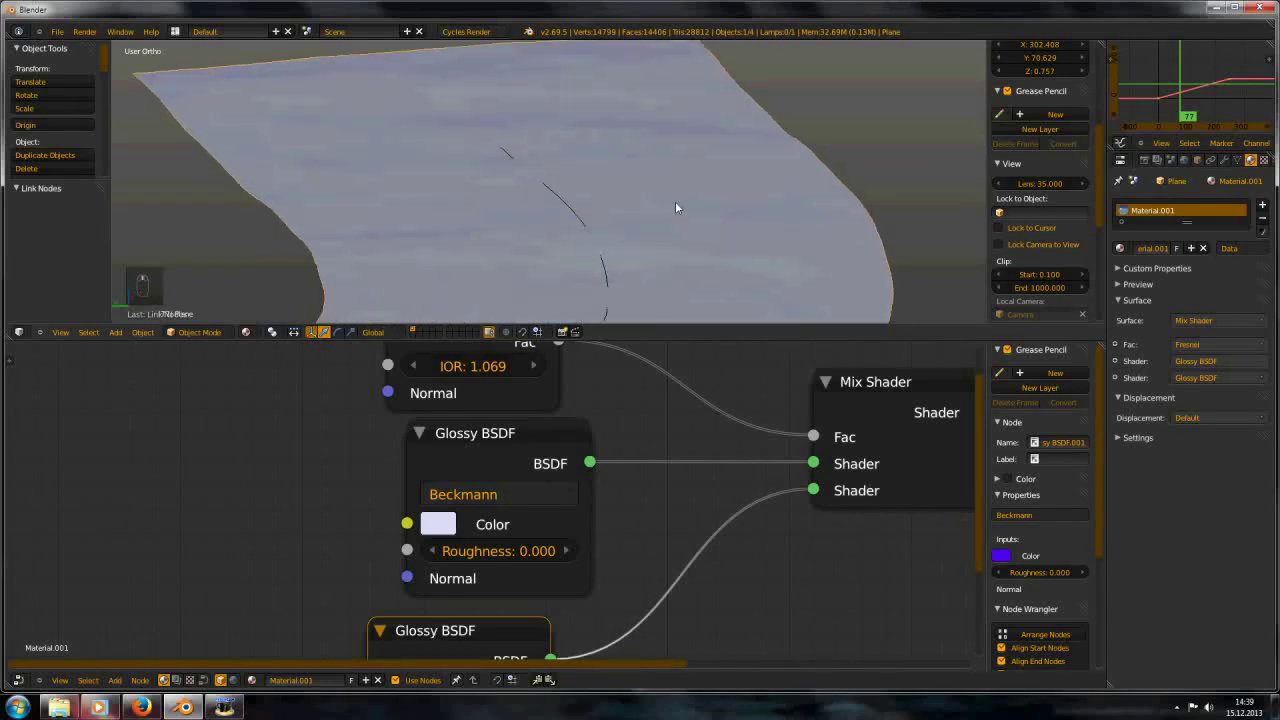
{"action": "scroll", "coordinate": [726, 129], "scroll_direction": "up", "scroll_amount": 3}
{"action": "scroll", "coordinate": [731, 157], "scroll_direction": "down", "scroll_amount": 5}
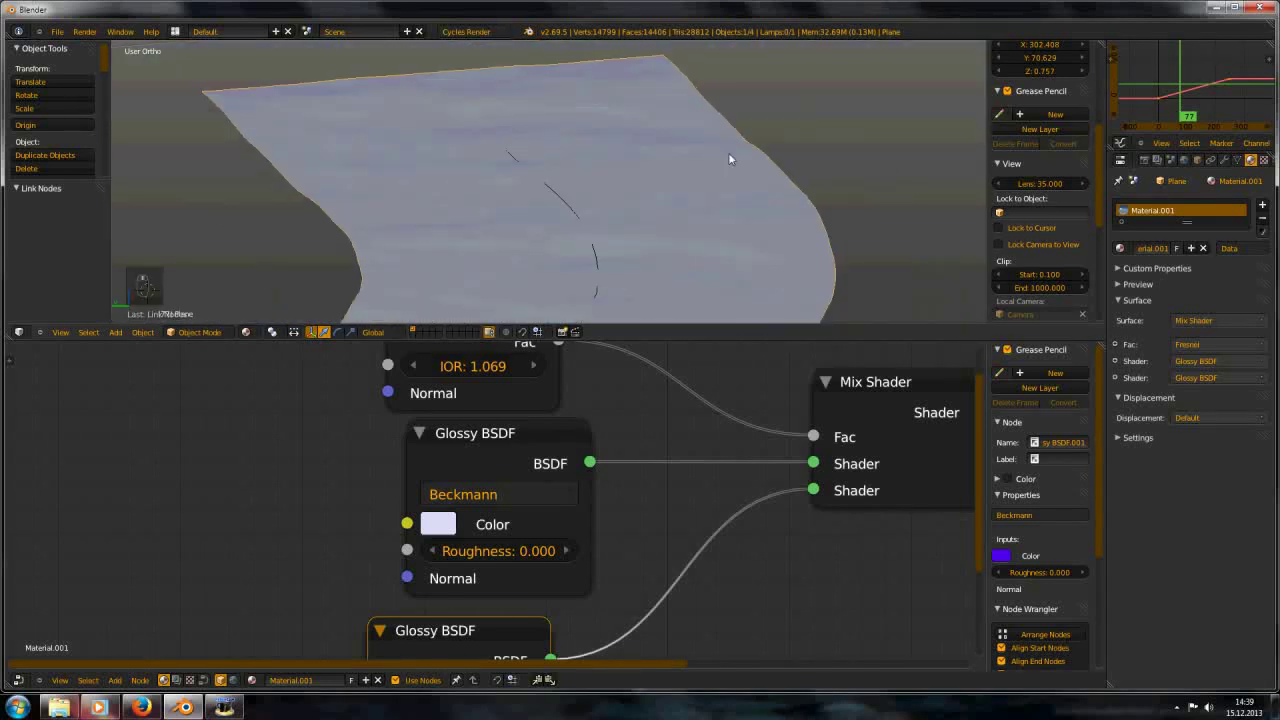
Inspect the river's bends from above and from a distance, following the path of the curve
{"action": "middle_click_drag", "start_coordinate": [689, 139], "coordinate": [633, 120]}
{"action": "scroll", "coordinate": [648, 230], "scroll_direction": "down", "scroll_amount": 4}
{"action": "scroll", "coordinate": [651, 221], "scroll_direction": "up", "scroll_amount": 6}
{"action": "middle_click_drag", "start_coordinate": [618, 163], "coordinate": [601, 197]}
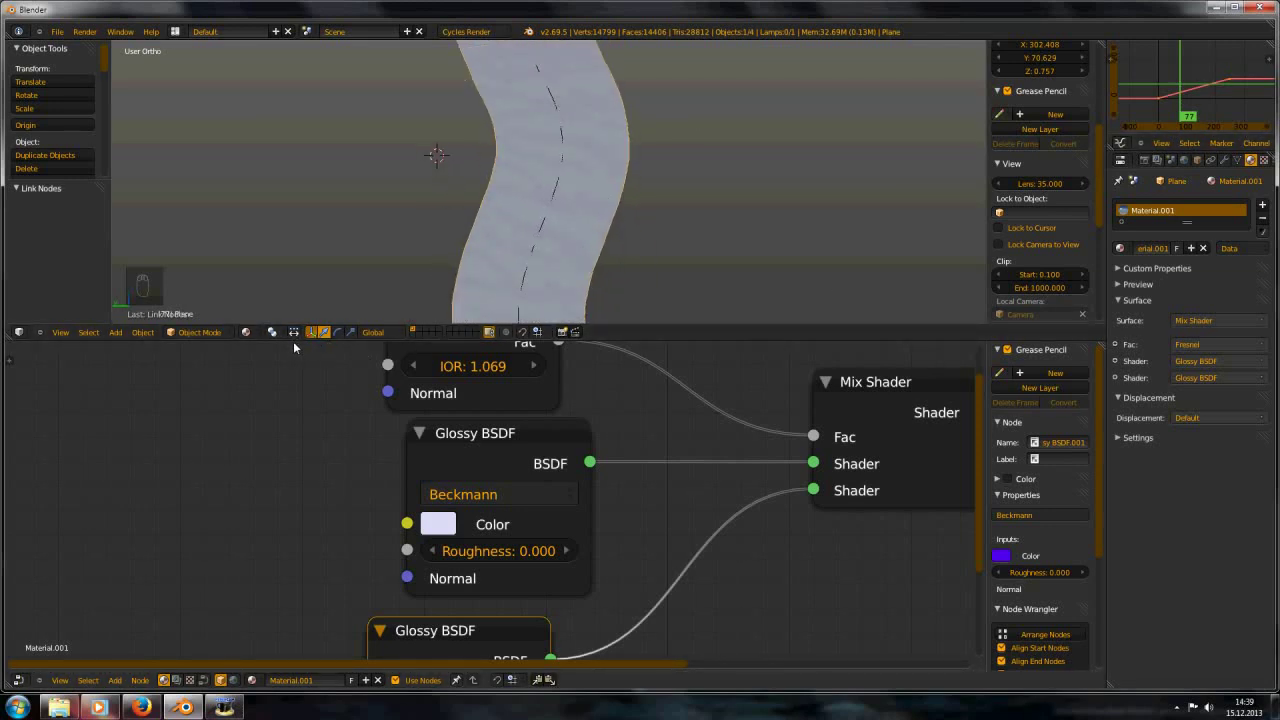
{"action": "scroll", "coordinate": [430, 238], "scroll_direction": "down", "scroll_amount": 5}
{"action": "middle_click_drag", "start_coordinate": [432, 236], "coordinate": [466, 206]}
{"action": "scroll", "coordinate": [466, 206], "scroll_direction": "up", "scroll_amount": 4}
{"action": "scroll", "coordinate": [492, 205], "scroll_direction": "down", "scroll_amount": 4}
{"action": "mouse_move", "coordinate": [659, 287]}
{"action": "middle_mouse_down"}
{"action": "mouse_move", "coordinate": [657, 249]}
{"action": "mouse_move", "coordinate": [696, 178]}
{"action": "mouse_move", "coordinate": [667, 268]}
{"action": "middle_mouse_up"}
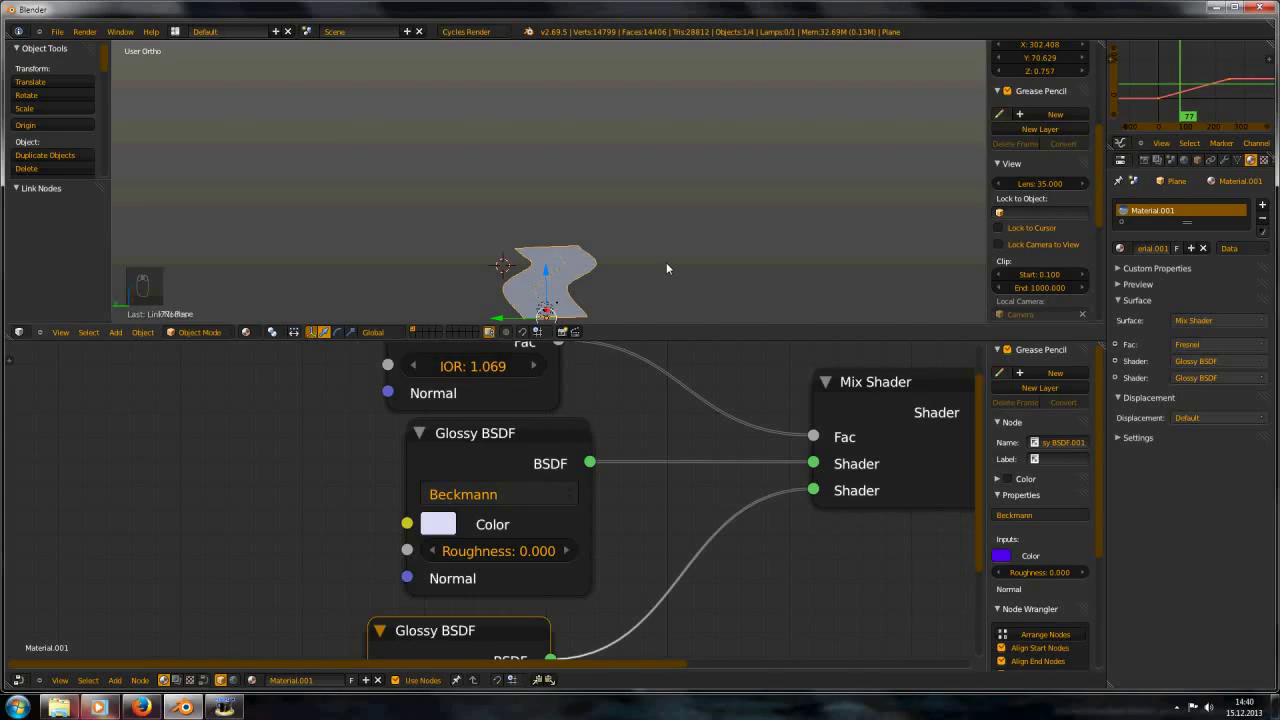